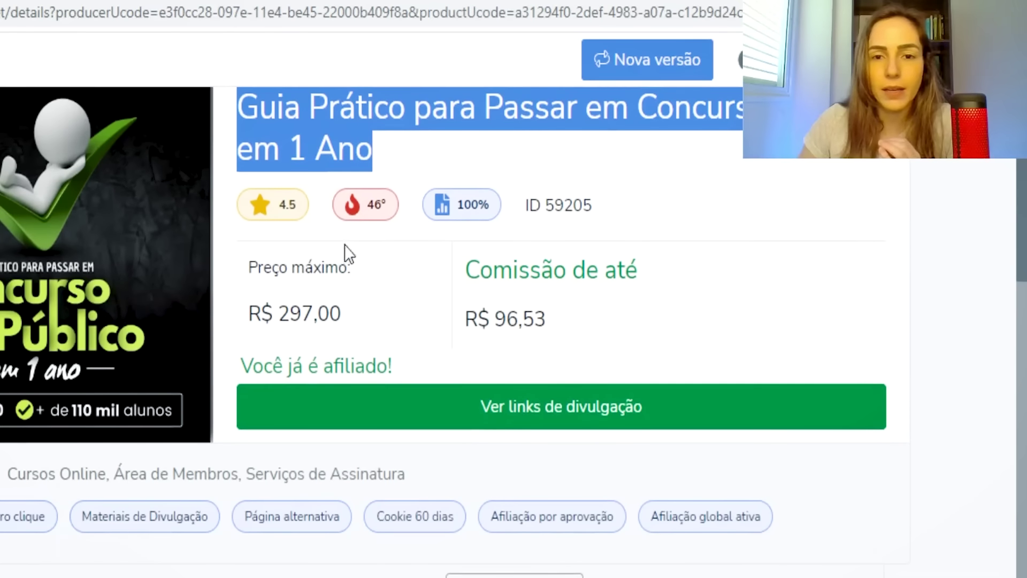
# Review the product's affiliation rules, description, producer details and ratings on its Hotmart details page
pyautogui.scroll(2, 321, 332)
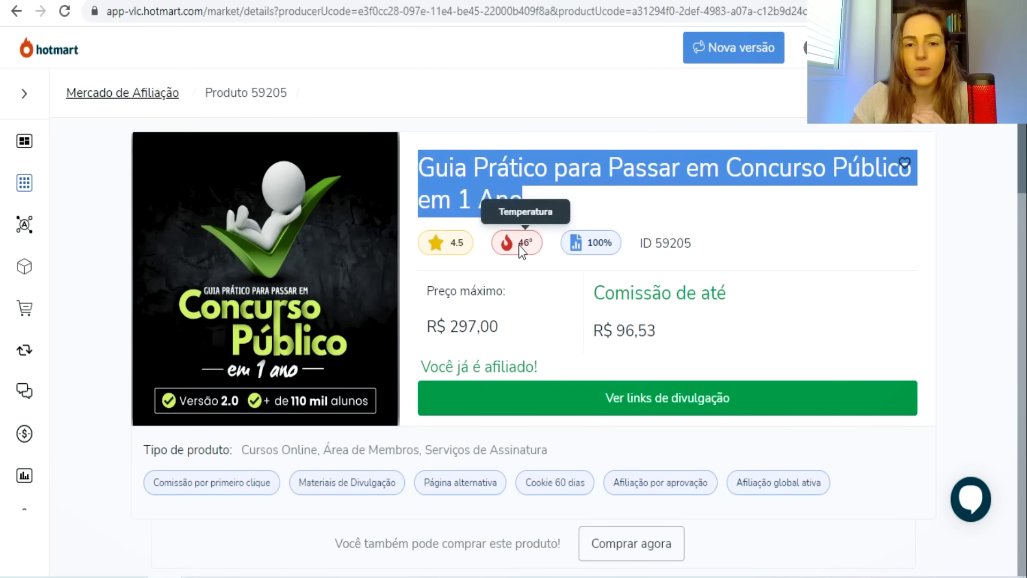
pyautogui.scroll(-6, 397, 346)
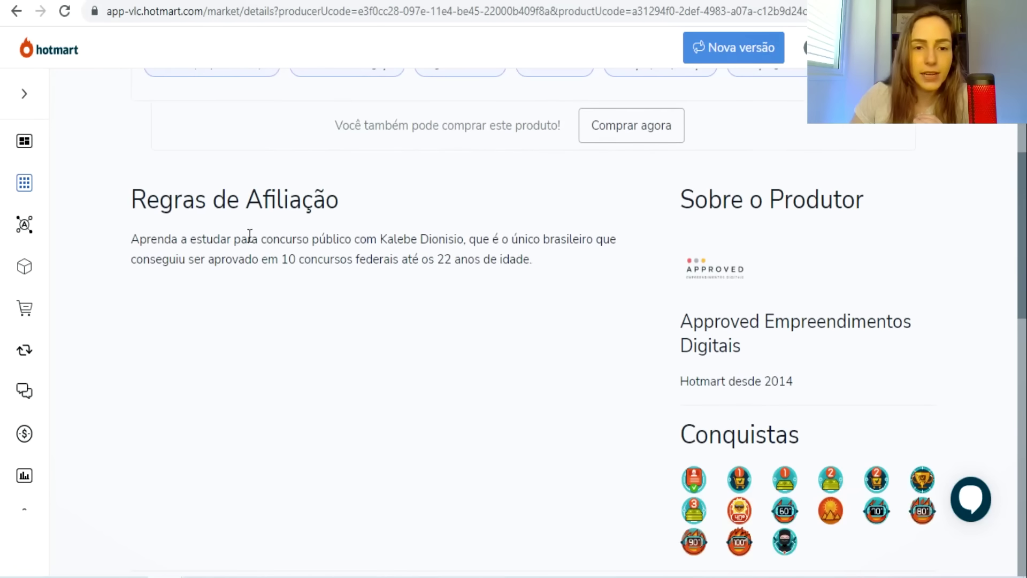
pyautogui.scroll(-9, 321, 258)
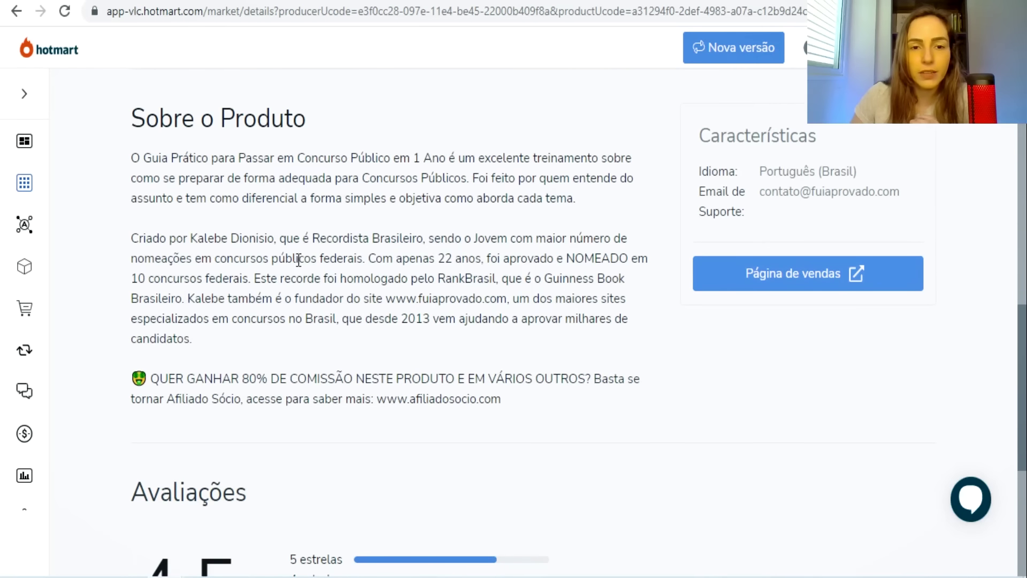
pyautogui.scroll(-2, 278, 265)
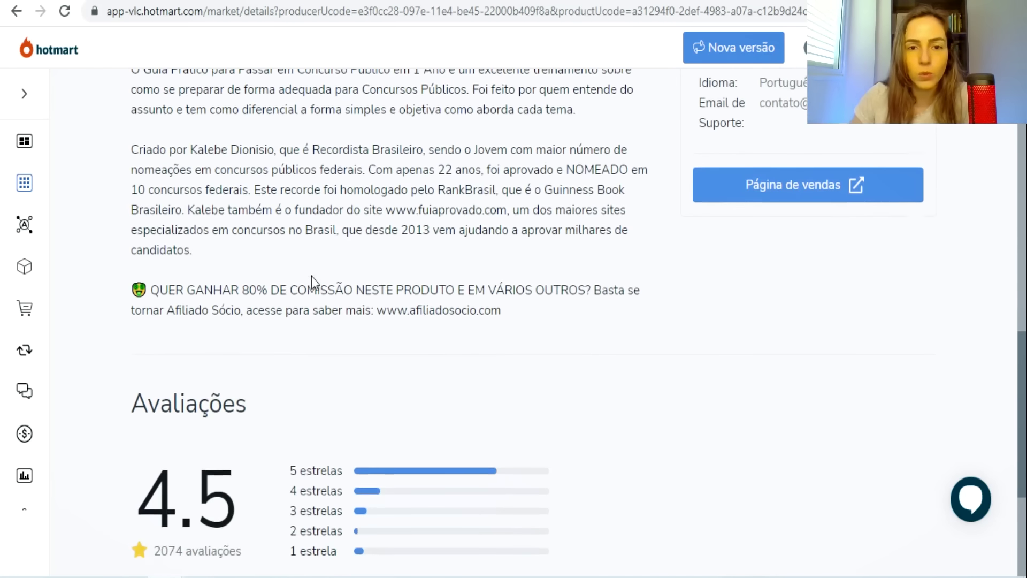
pyautogui.scroll(4, 311, 280)
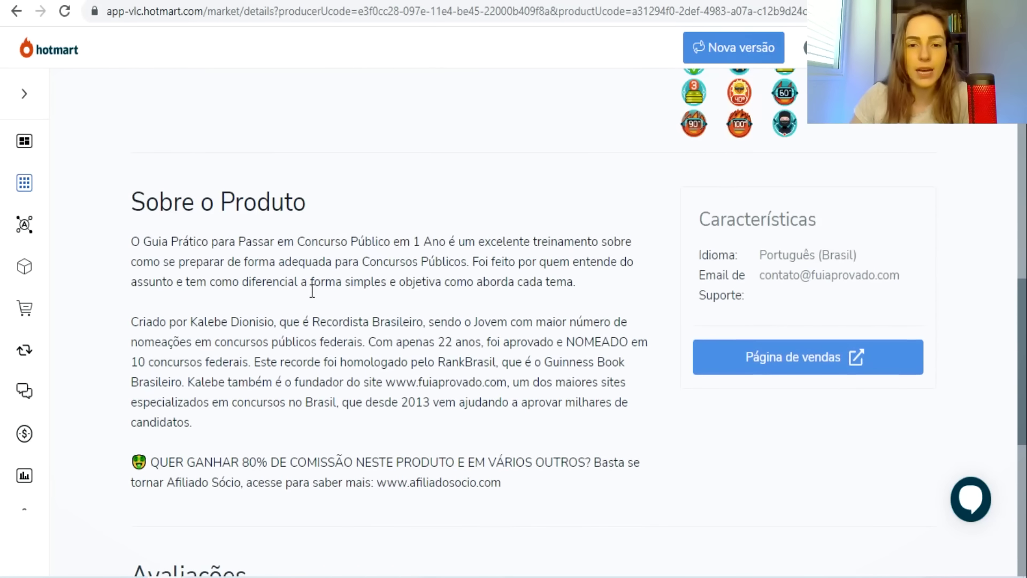
pyautogui.scroll(-2, 345, 318)
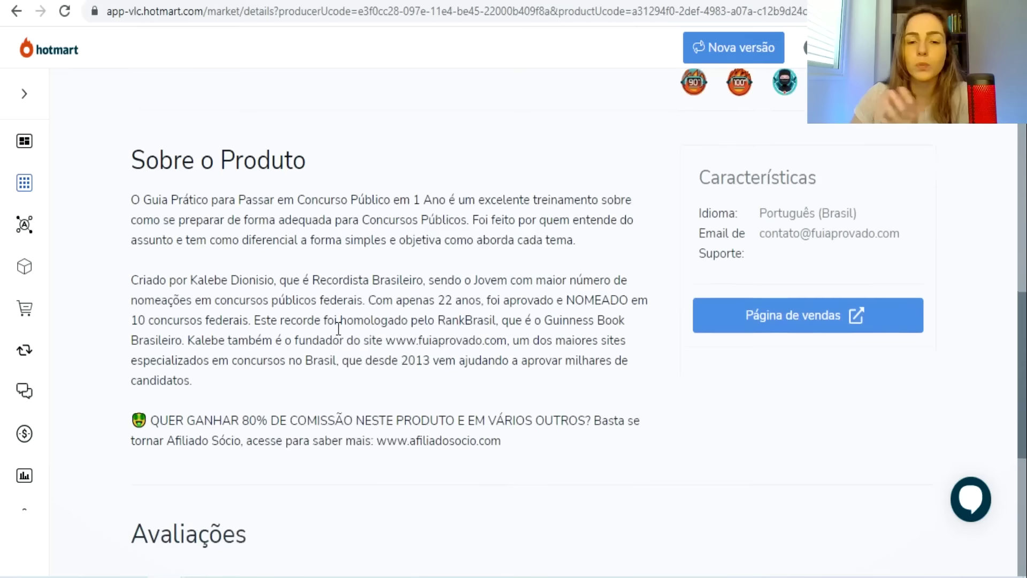
pyautogui.scroll(-3, 349, 317)
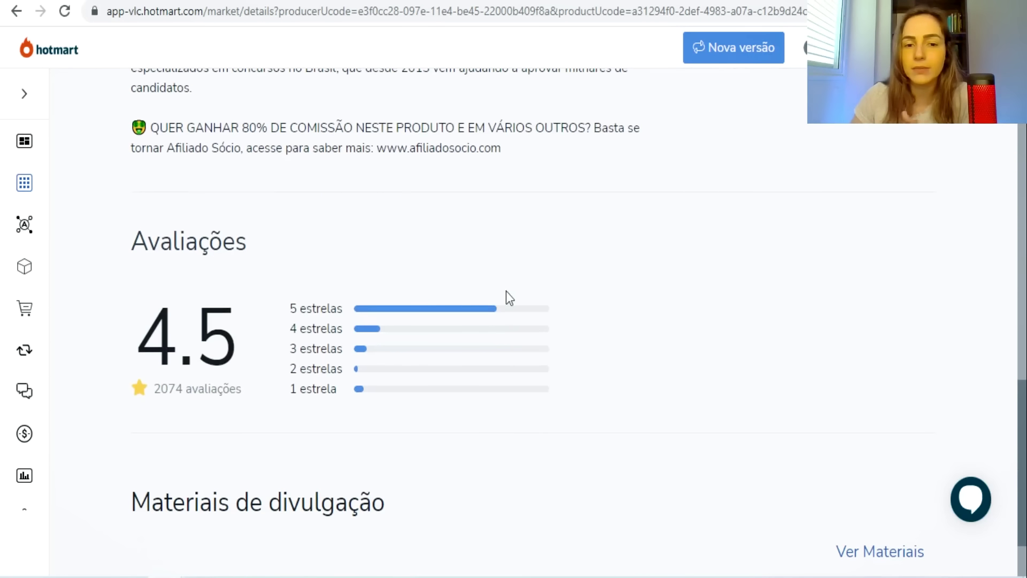
pyautogui.scroll(10, 476, 310)
pyautogui.scroll(-3, 791, 328)
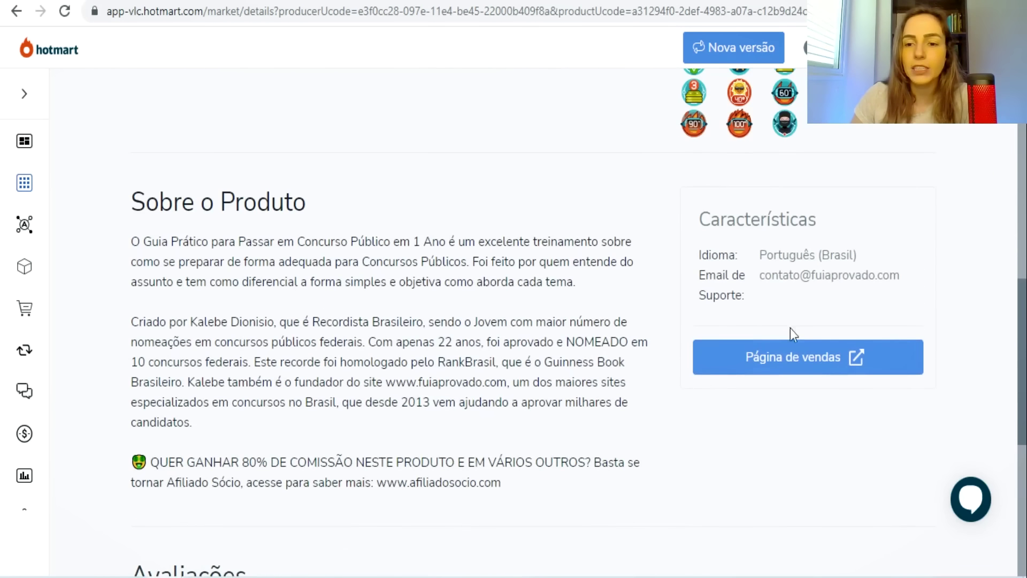
# Open the product's sales page and examine its headline, presentation video and purchase offer
pyautogui.click(785, 343)
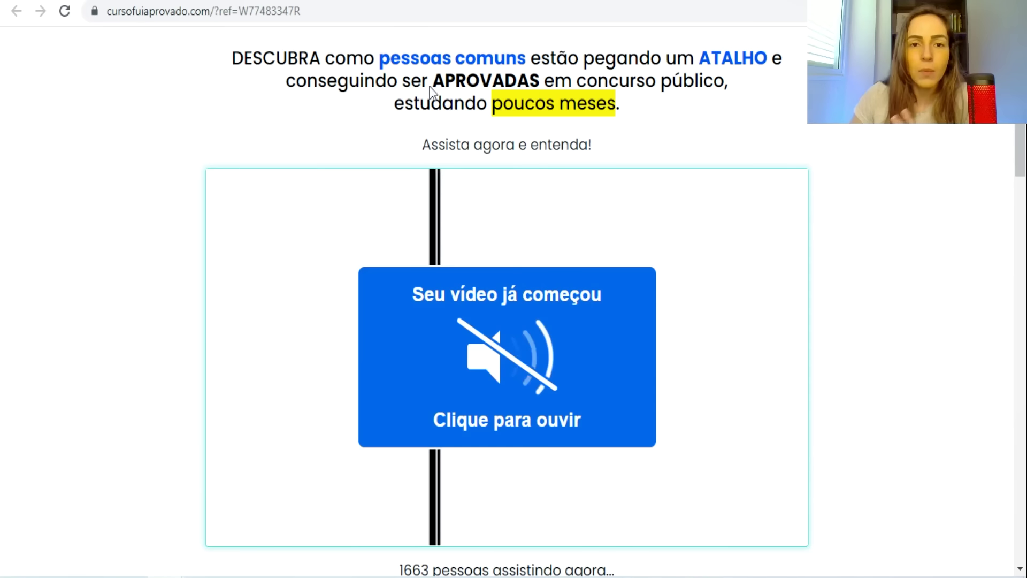
pyautogui.scroll(-2, 274, 123)
pyautogui.scroll(2, 275, 120)
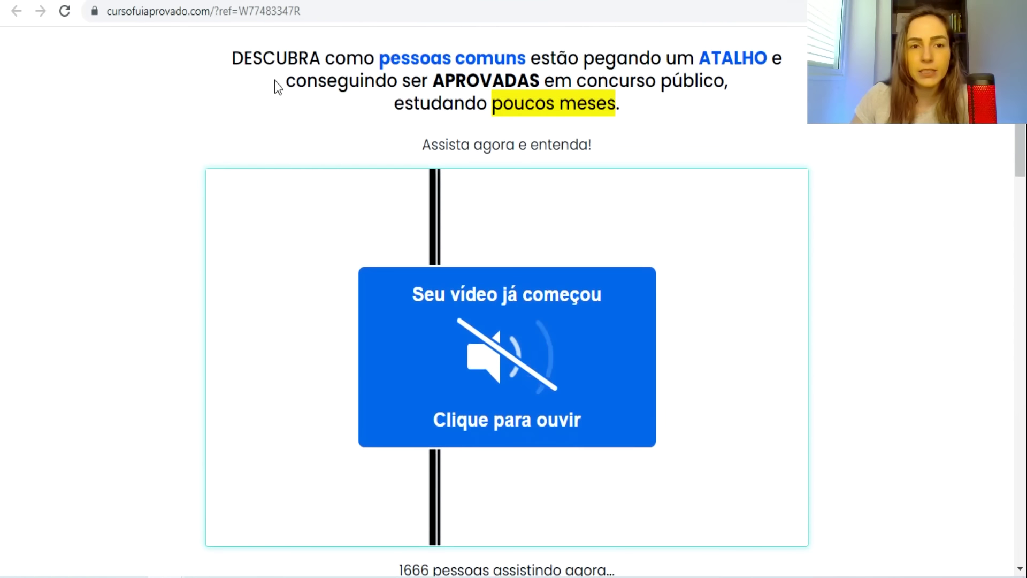
pyautogui.scroll(-5, 473, 150)
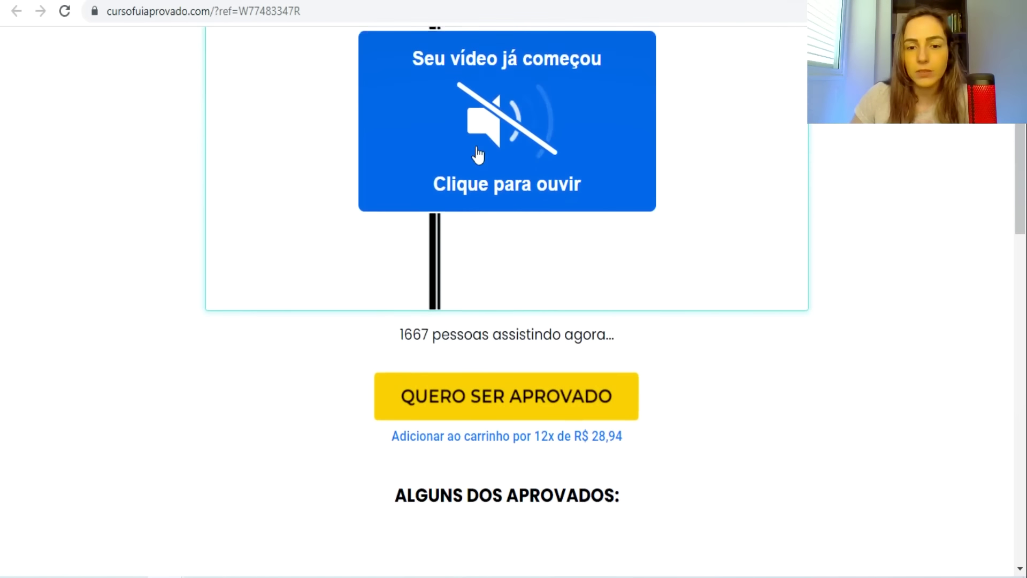
pyautogui.scroll(2, 392, 195)
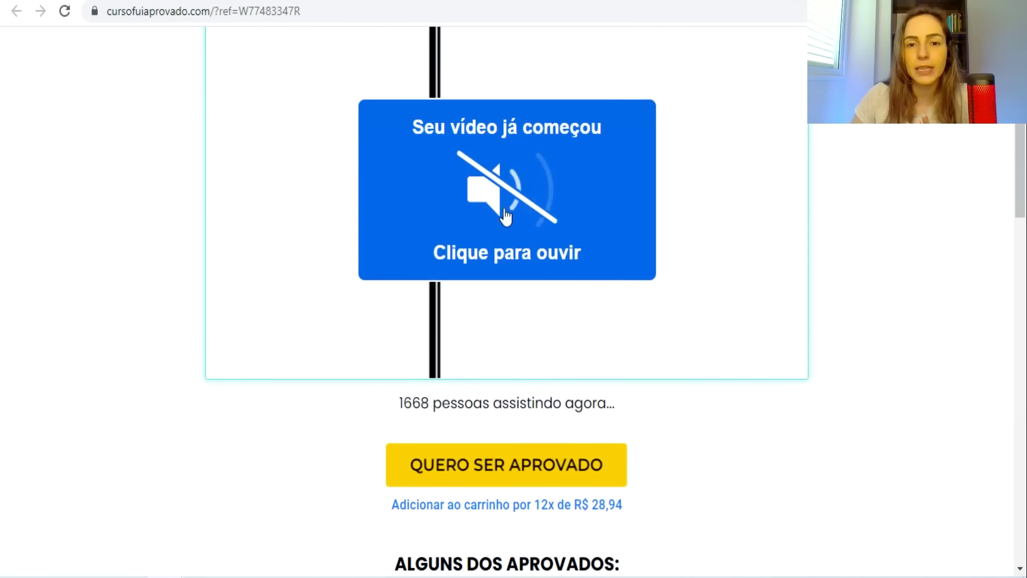
pyautogui.scroll(3, 492, 458)
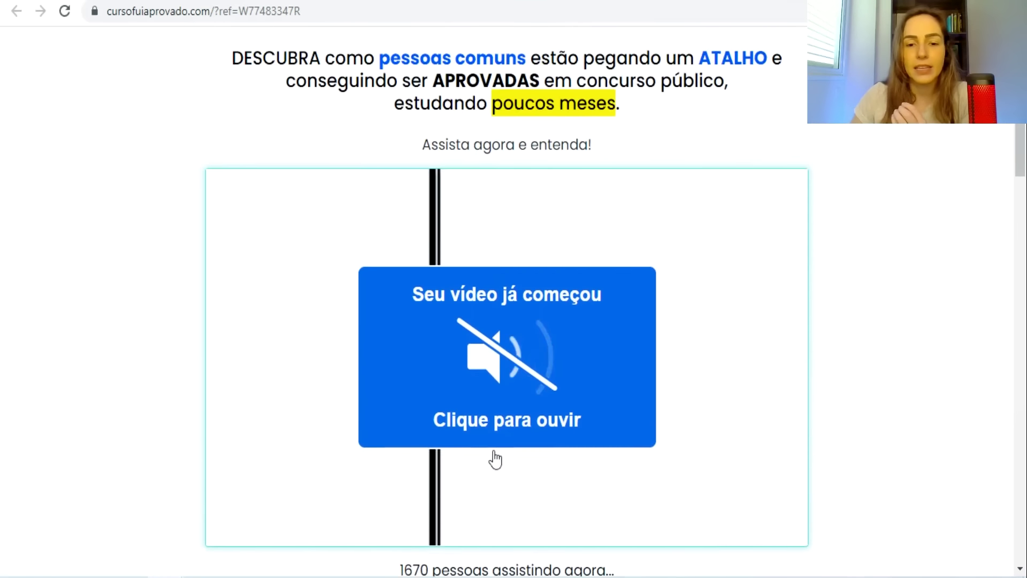
pyautogui.scroll(-2, 457, 447)
pyautogui.scroll(2, 459, 434)
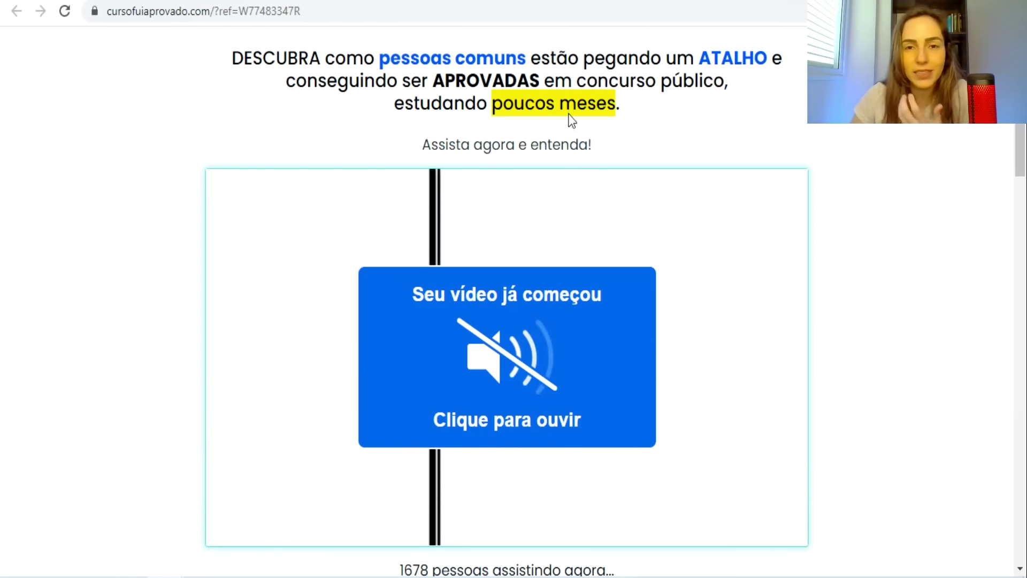
pyautogui.scroll(-2, 580, 163)
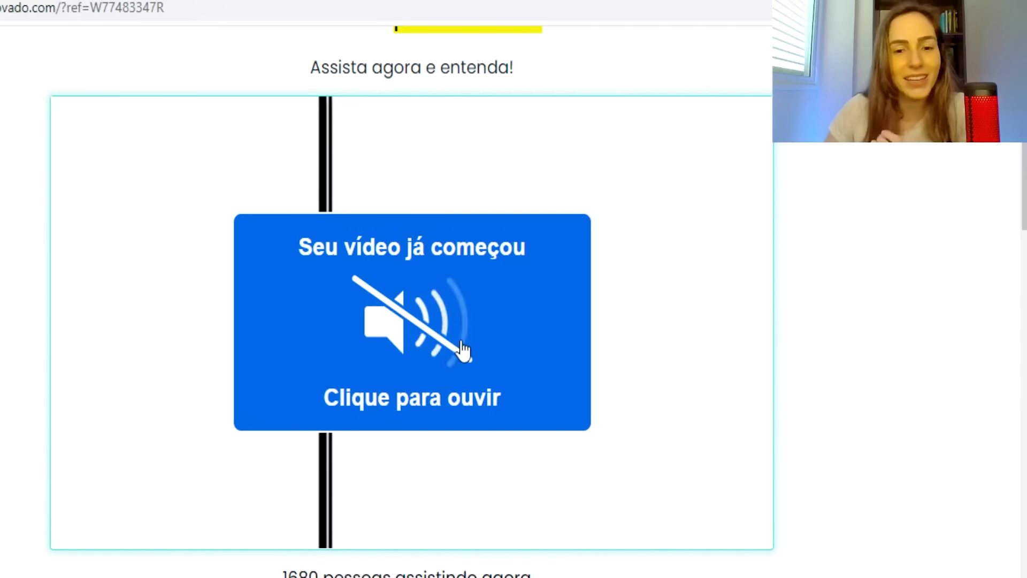
pyautogui.scroll(-2, 585, 399)
pyautogui.scroll(-3, 583, 401)
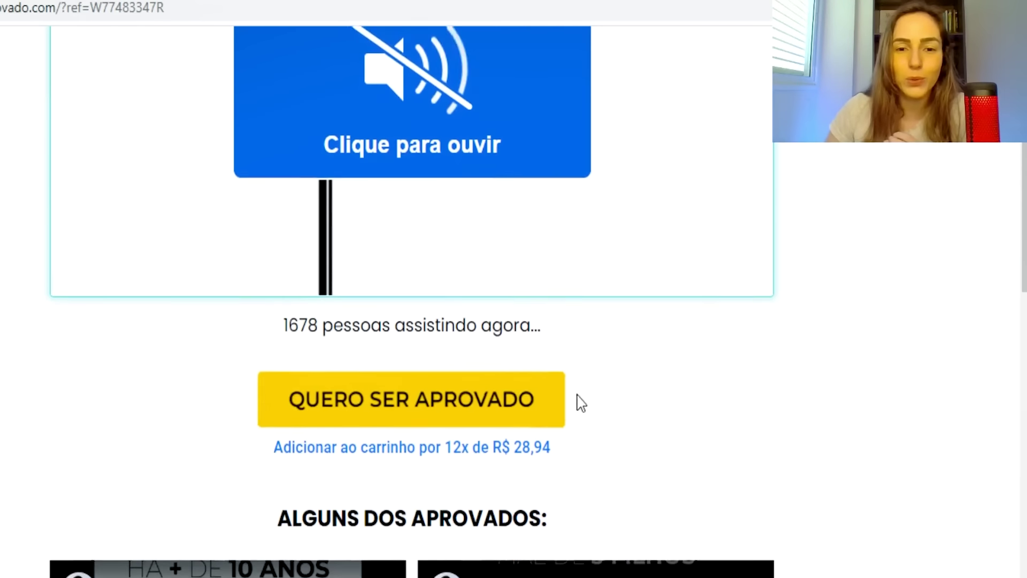
pyautogui.scroll(-1, 383, 423)
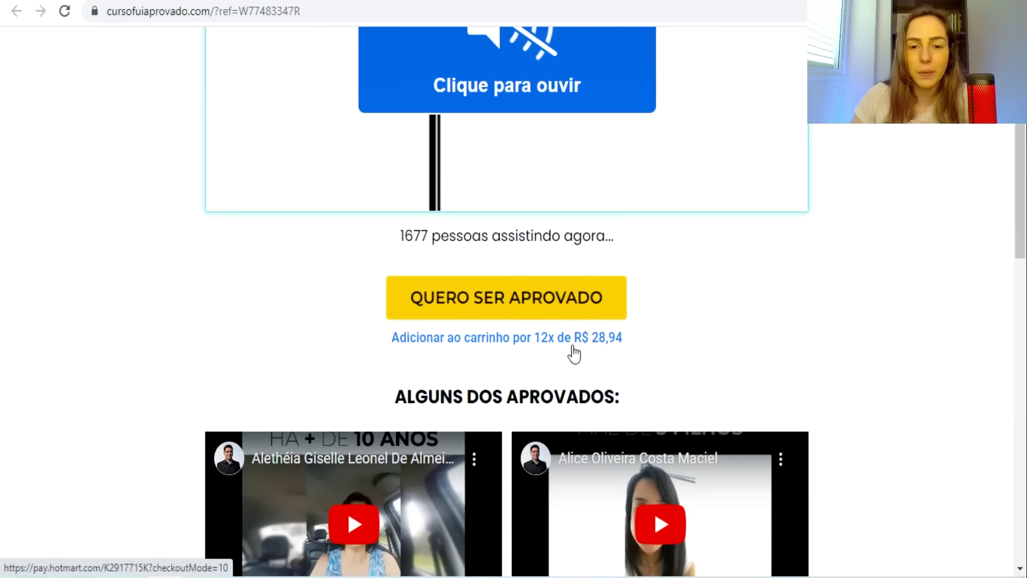
# Look through the video testimonials of approved students on the sales page
pyautogui.scroll(-3, 574, 353)
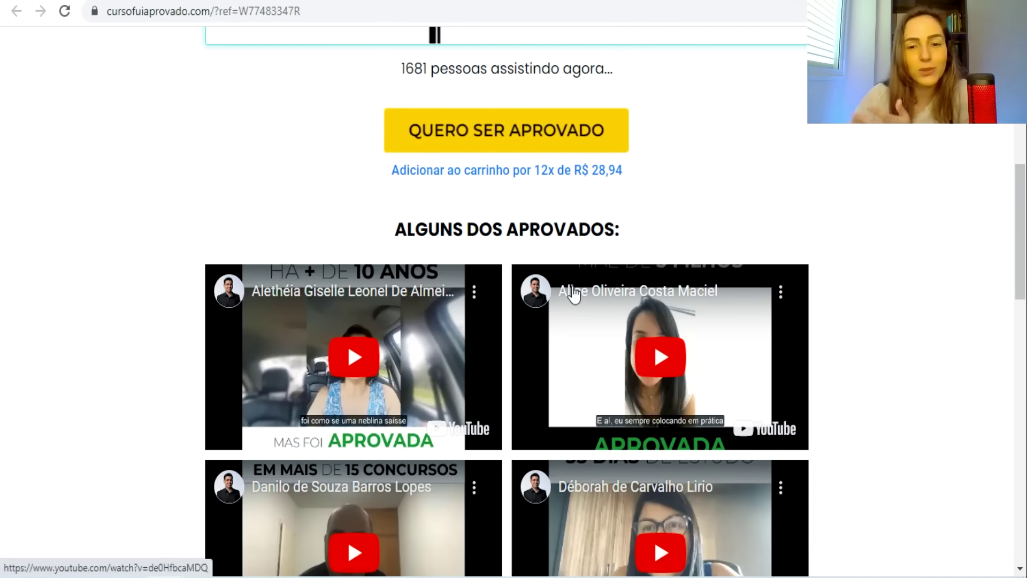
pyautogui.scroll(-3, 474, 316)
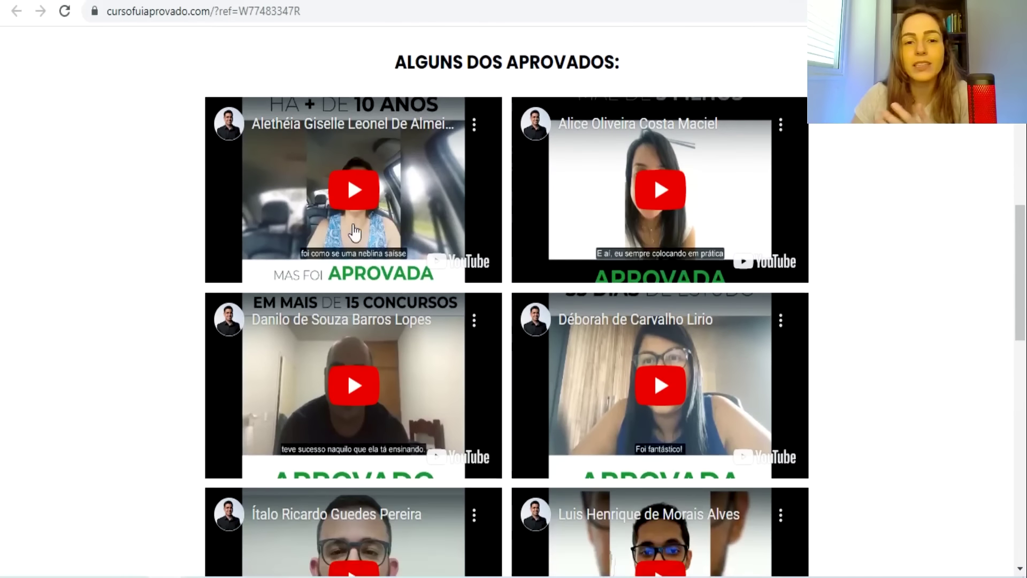
pyautogui.scroll(-8, 355, 233)
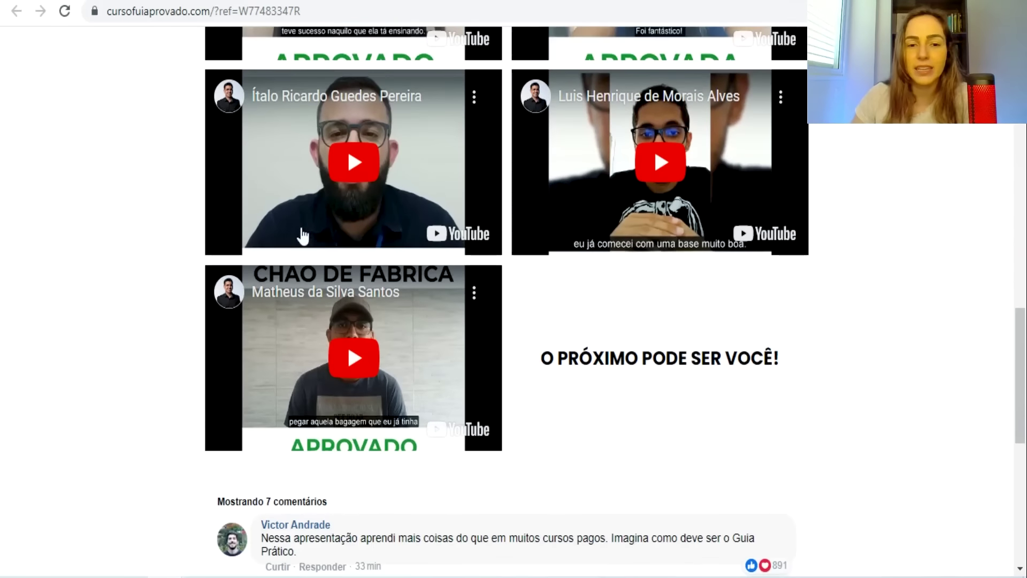
pyautogui.scroll(6, 498, 267)
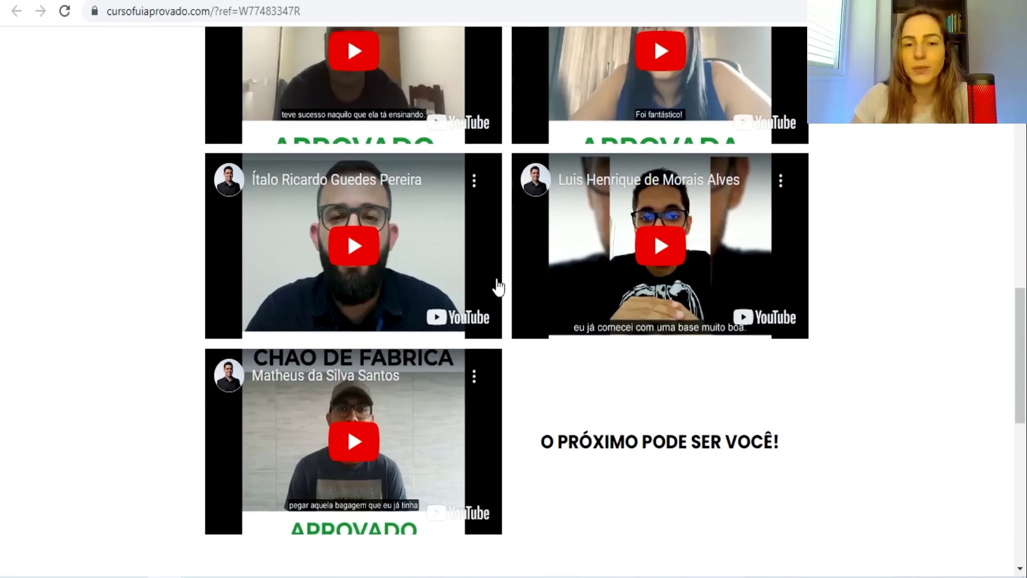
pyautogui.scroll(3, 478, 310)
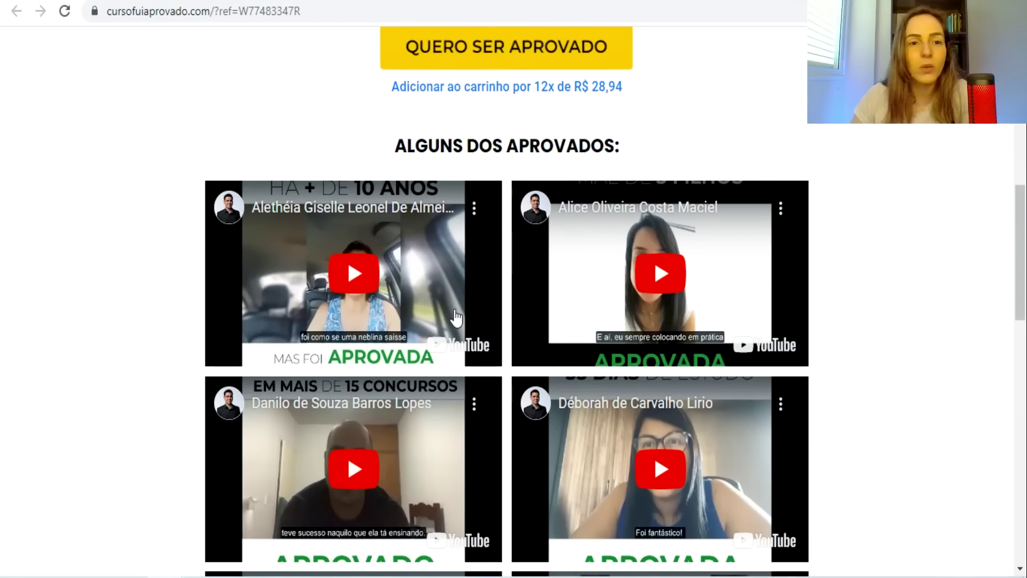
# Read the visitor comments at the end of the sales page, then return to its headline
pyautogui.scroll(-12, 454, 325)
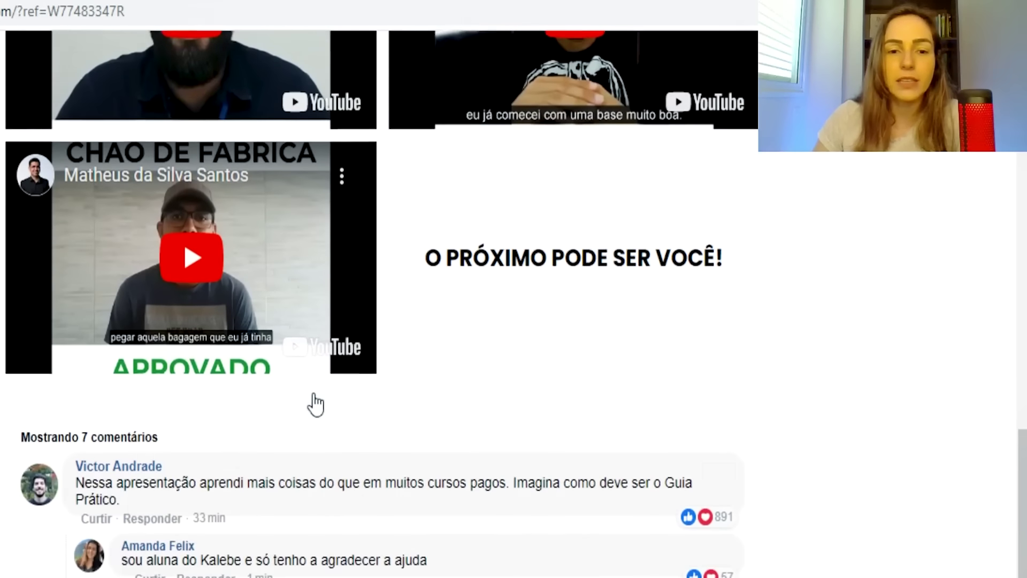
pyautogui.scroll(-4, 476, 217)
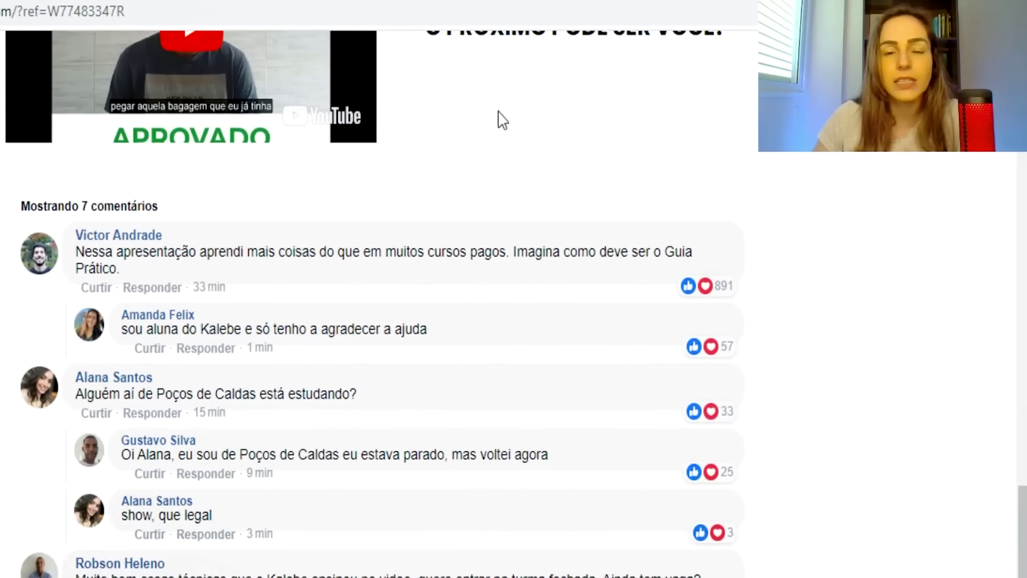
pyautogui.scroll(-3, 355, 198)
pyautogui.scroll(8, 345, 283)
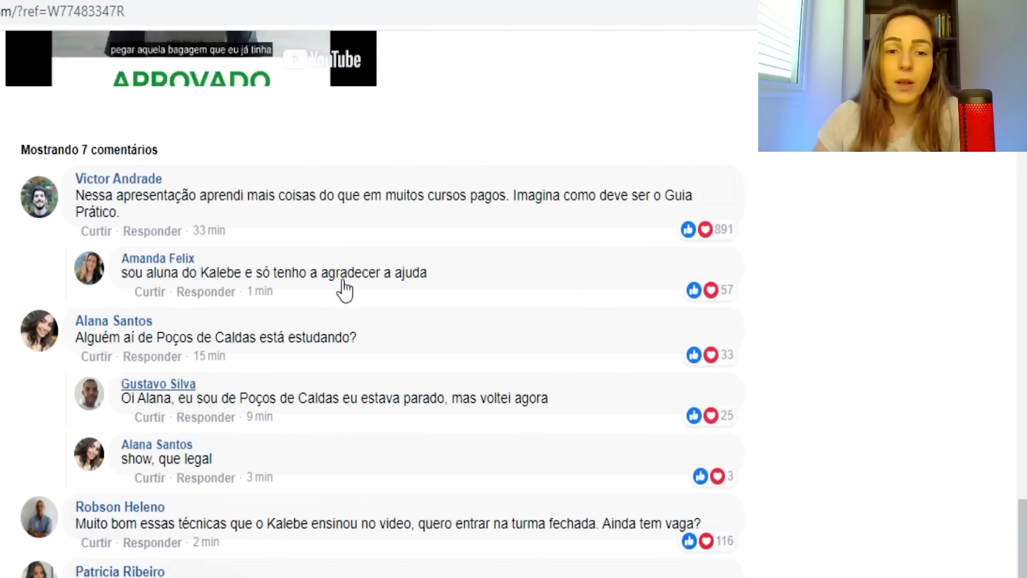
pyautogui.scroll(15, 343, 292)
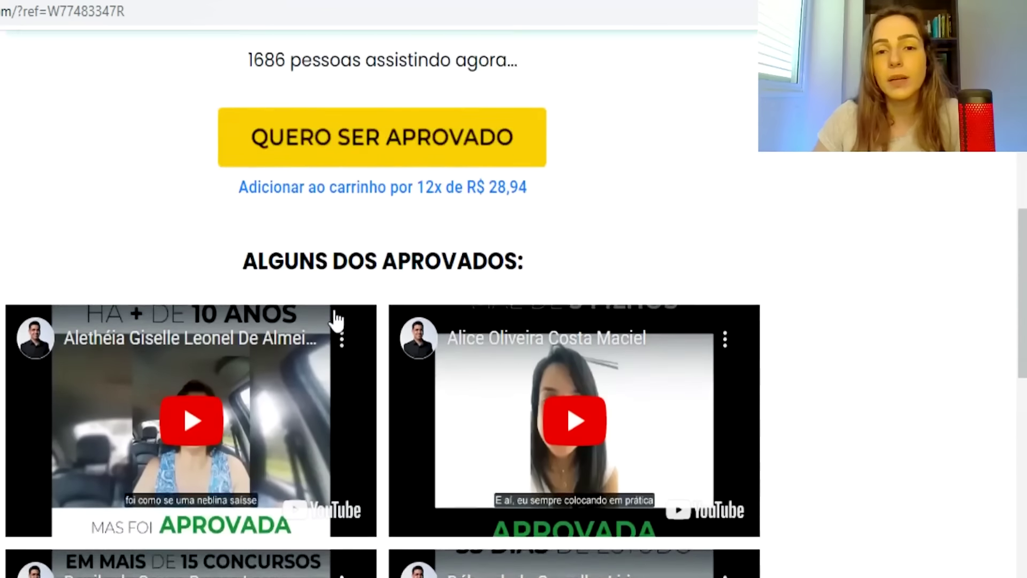
pyautogui.scroll(5, 334, 330)
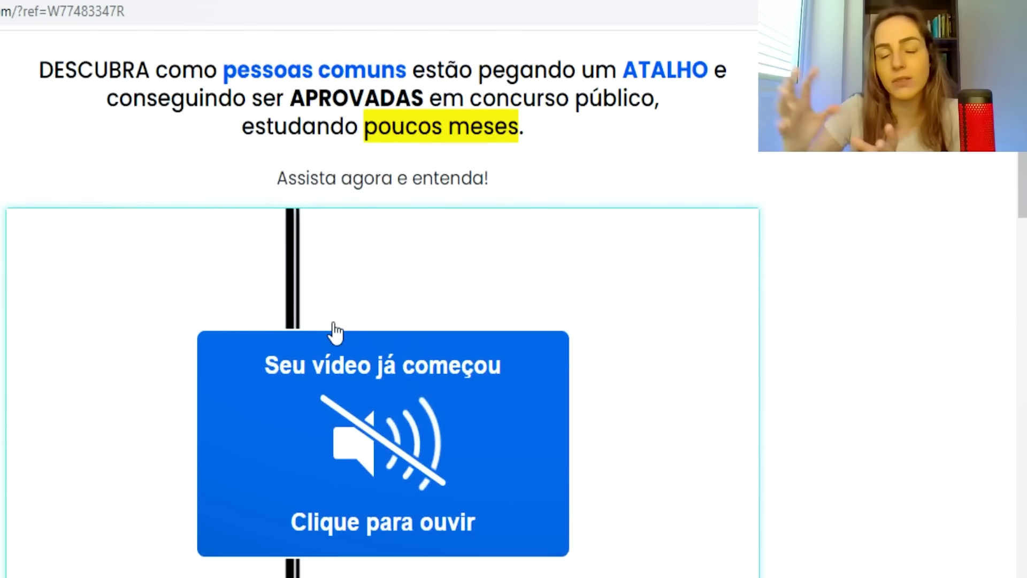
# Return to the Hotmart product page and highlight the commission amount and the maximum price
pyautogui.scroll(-2, 348, 320)
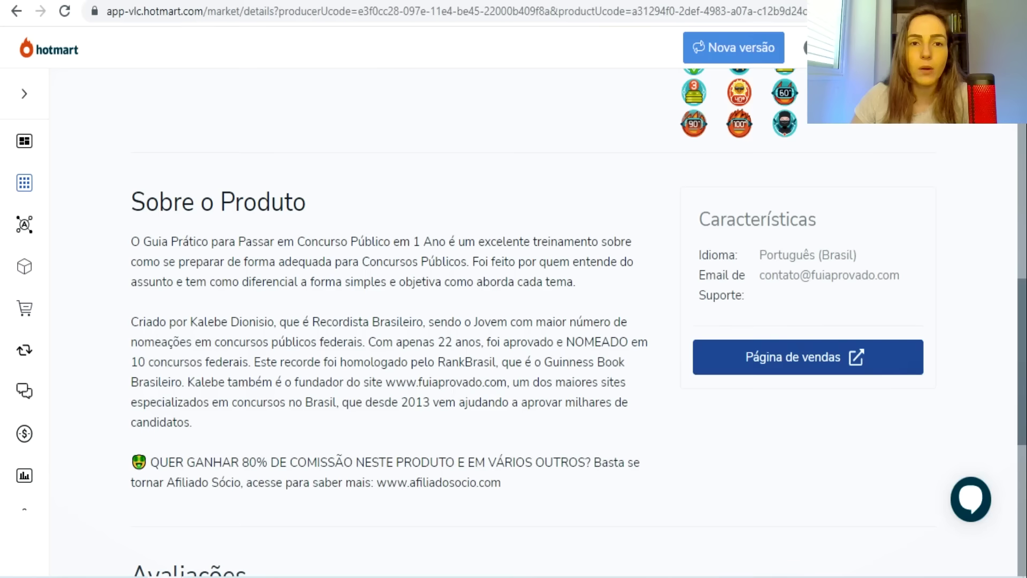
pyautogui.scroll(15, 483, 262)
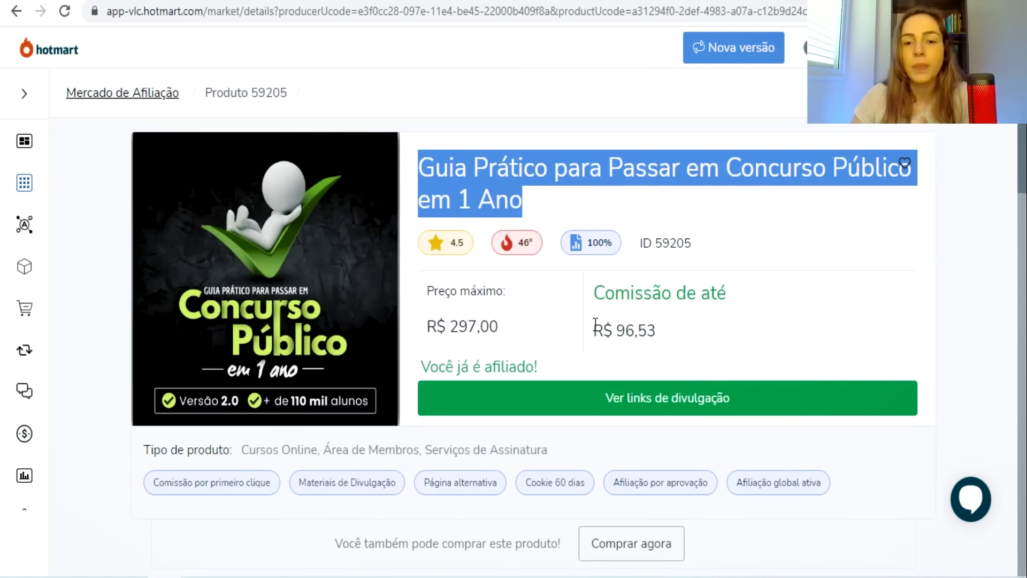
pyautogui.moveTo(657, 332); pyautogui.dragTo(610, 336)
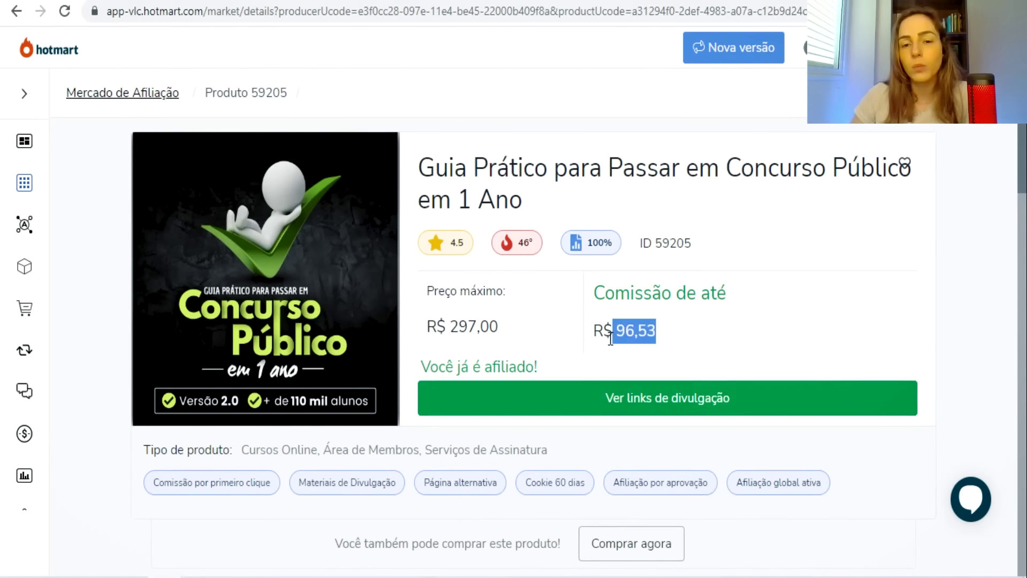
pyautogui.moveTo(496, 329); pyautogui.dragTo(445, 328)
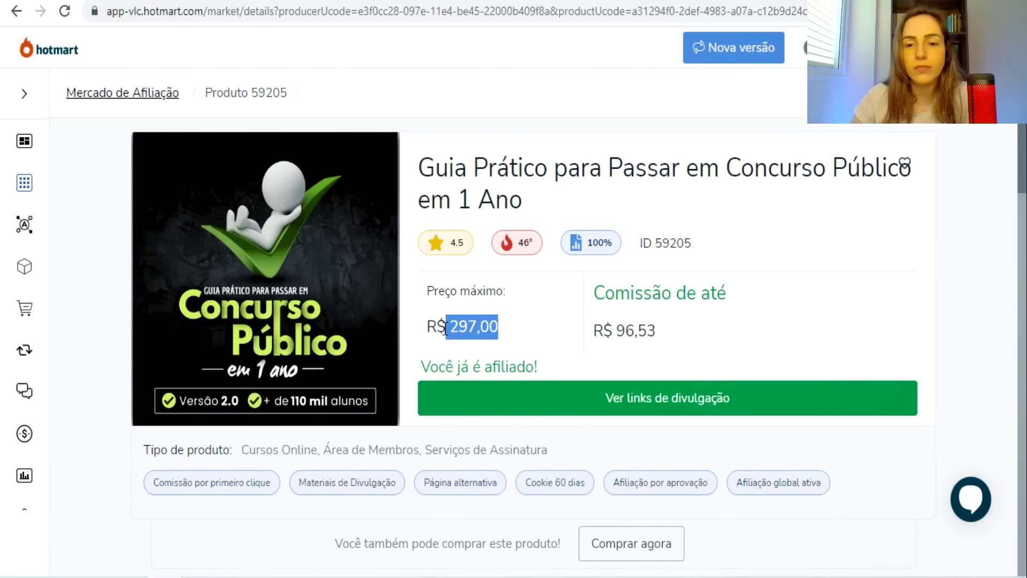
pyautogui.click(625, 322)
pyautogui.moveTo(660, 335); pyautogui.dragTo(620, 337)
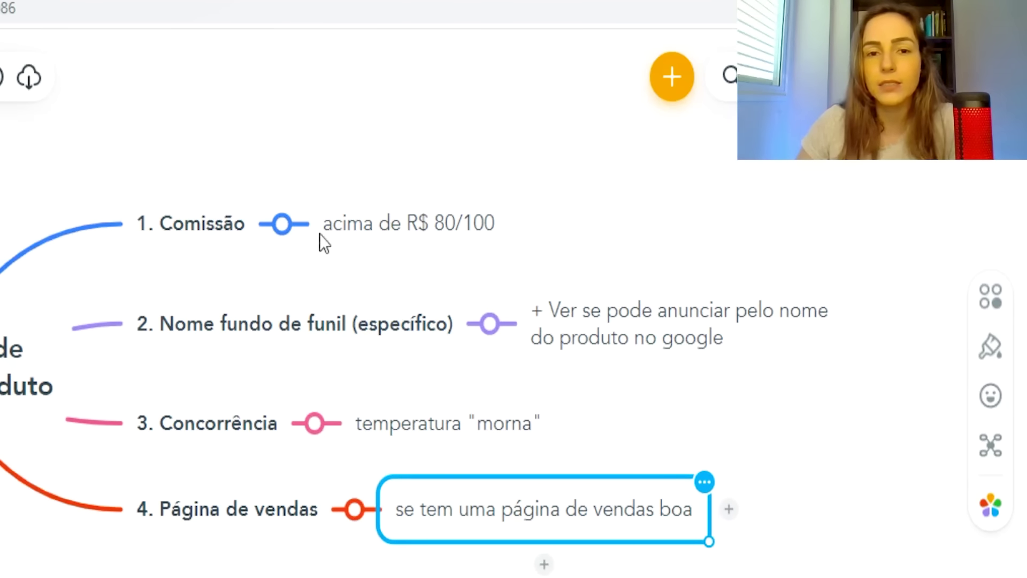
# Review the mind map's four product selection criteria: commission, specific name, competition and sales page quality
pyautogui.click(408, 214)
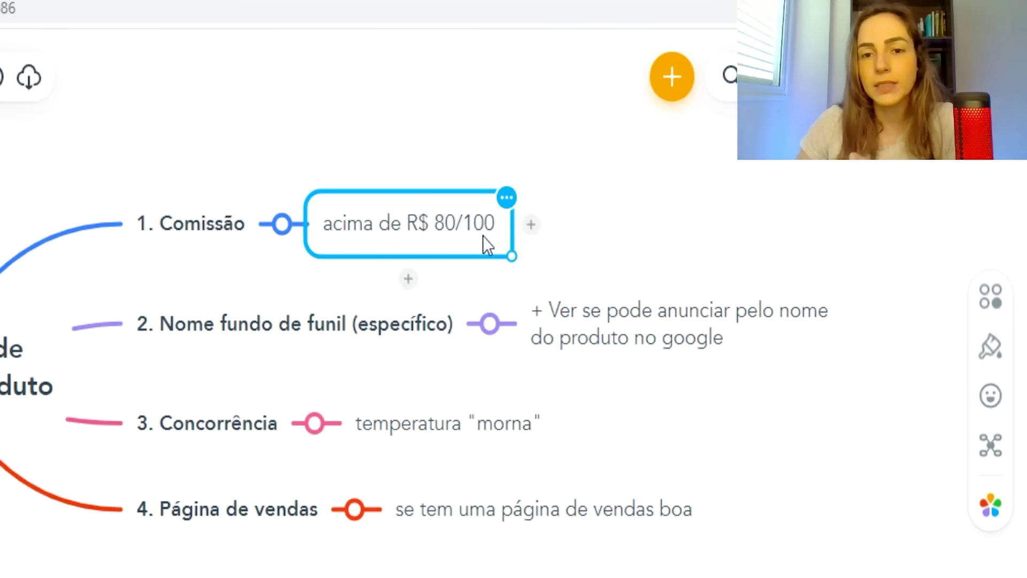
pyautogui.click(640, 325)
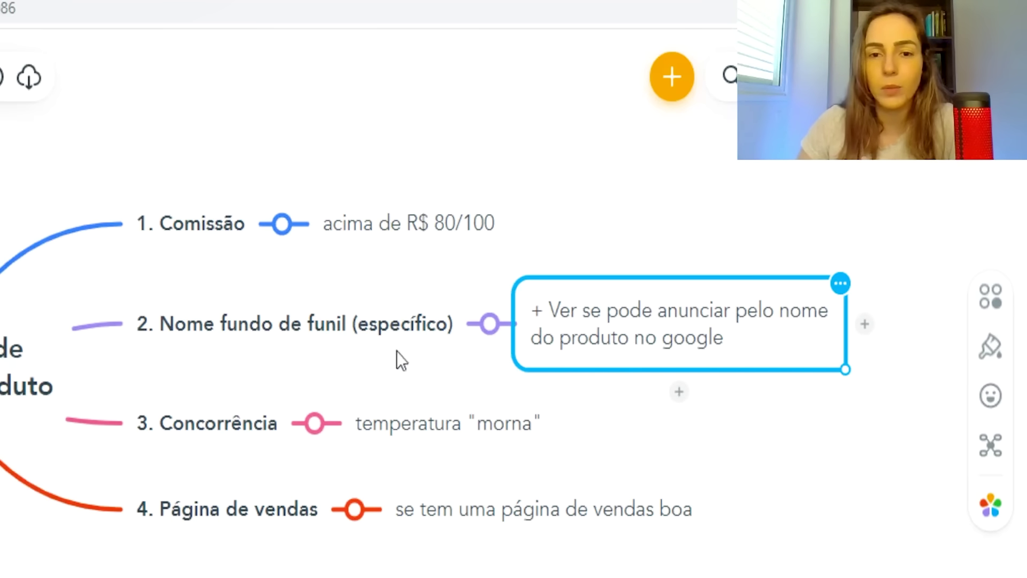
pyautogui.click(424, 417)
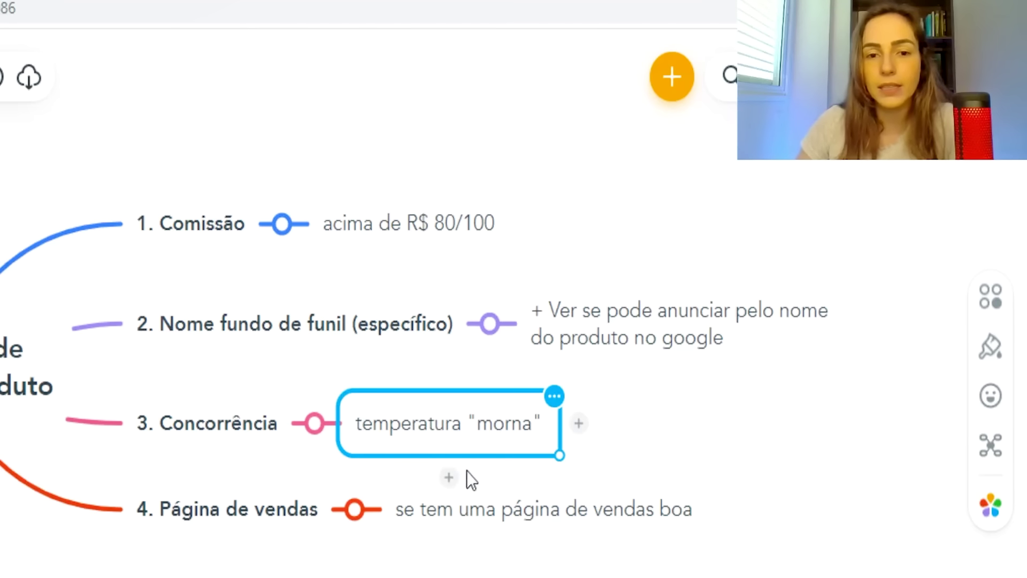
pyautogui.click(447, 509)
pyautogui.click(288, 327)
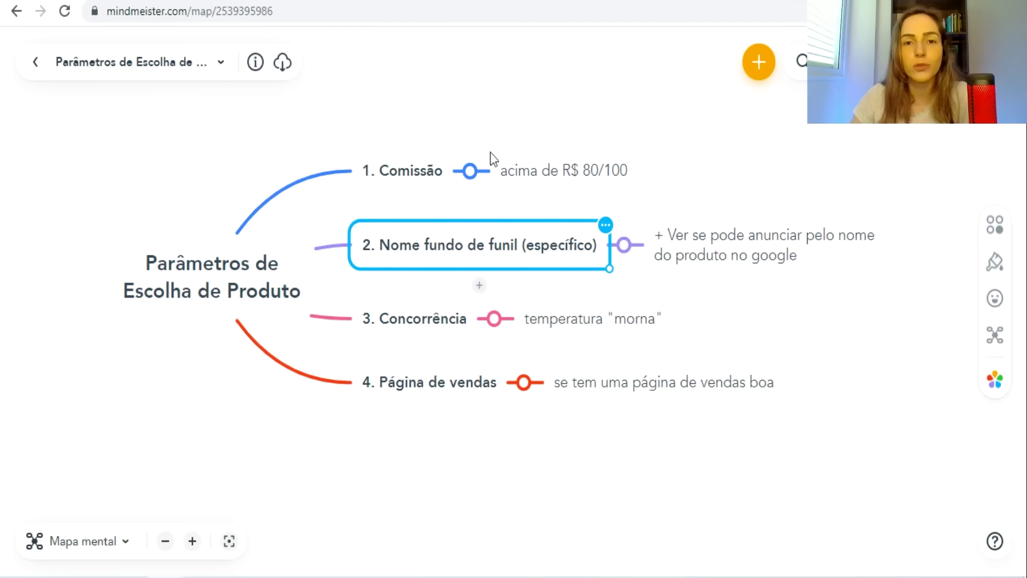
# Return to the Hotmart product page, then recheck the headline and presentation video on the sales page
pyautogui.click(357, 1)
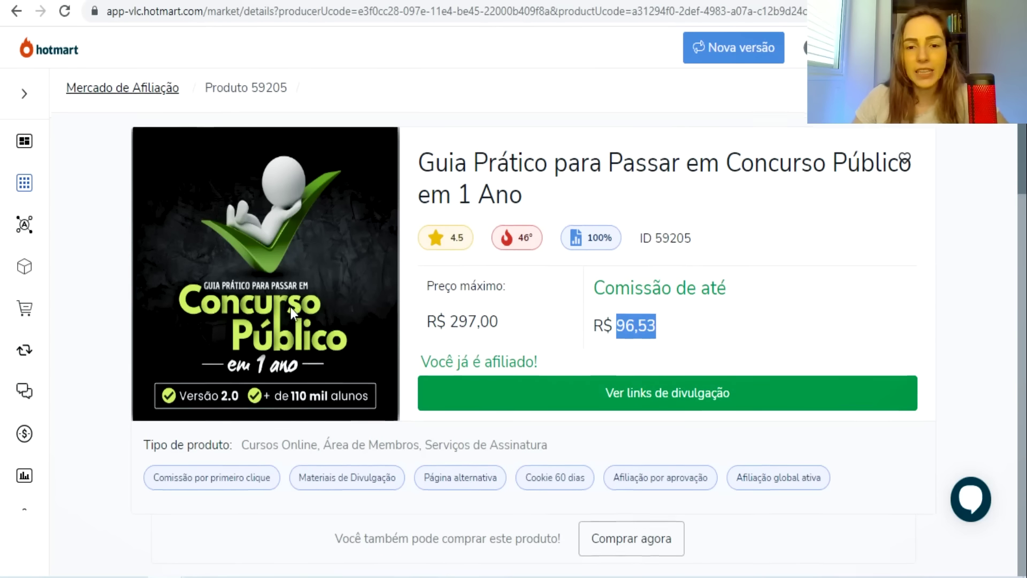
pyautogui.scroll(-3, 288, 313)
pyautogui.scroll(3, 286, 315)
pyautogui.scroll(-2, 279, 316)
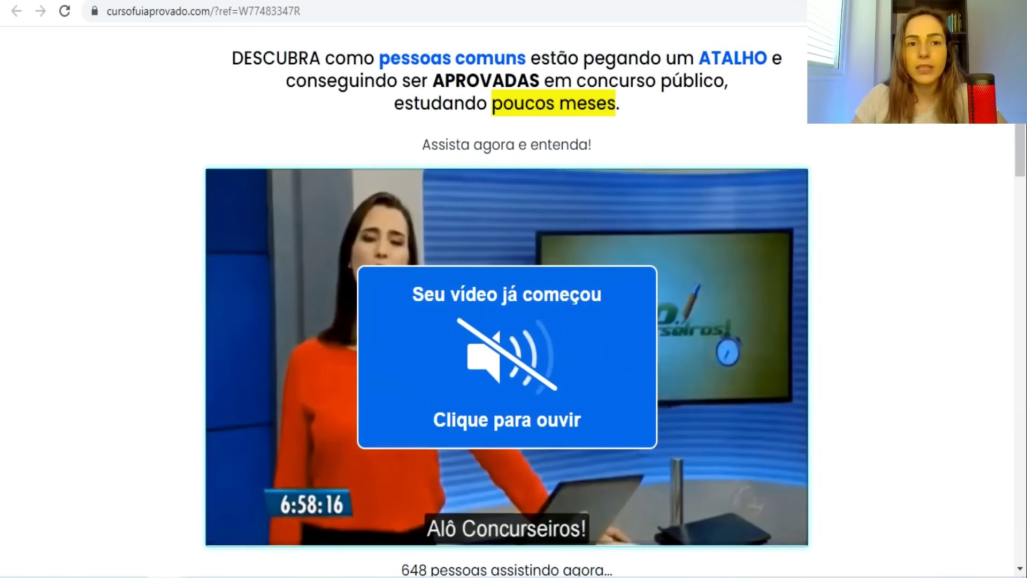
pyautogui.scroll(-3, 408, 55)
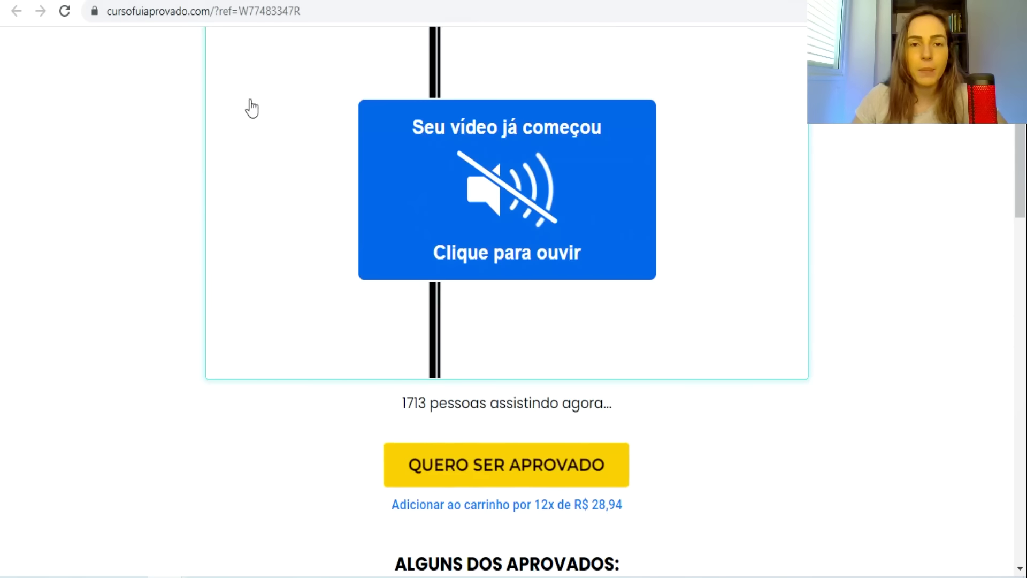
pyautogui.scroll(3, 252, 108)
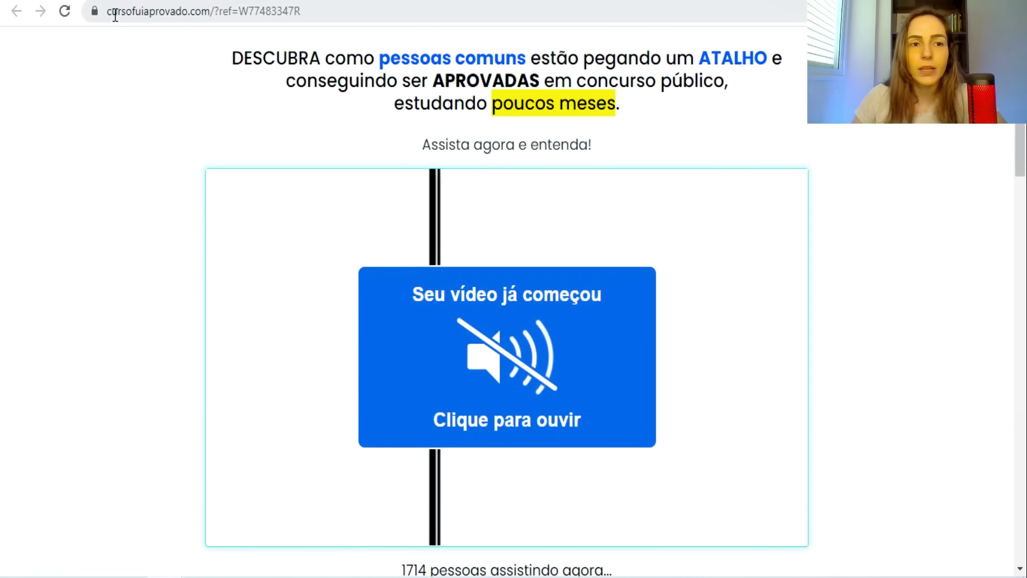
# Highlight the domain name in the sales page's web address
pyautogui.moveTo(115, 15); pyautogui.dragTo(214, 12)
pyautogui.click(167, 15)
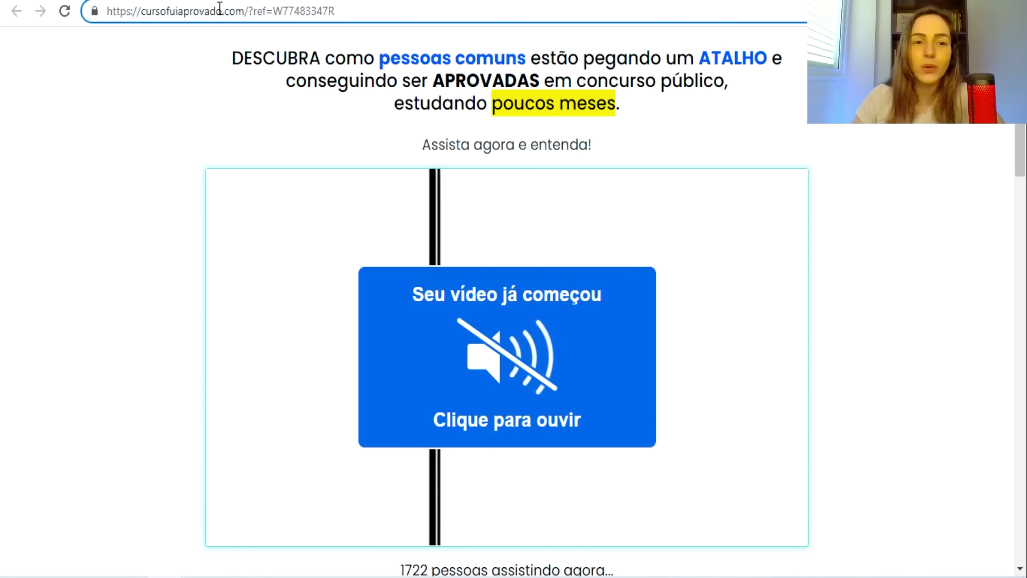
pyautogui.moveTo(222, 11); pyautogui.dragTo(141, 11)
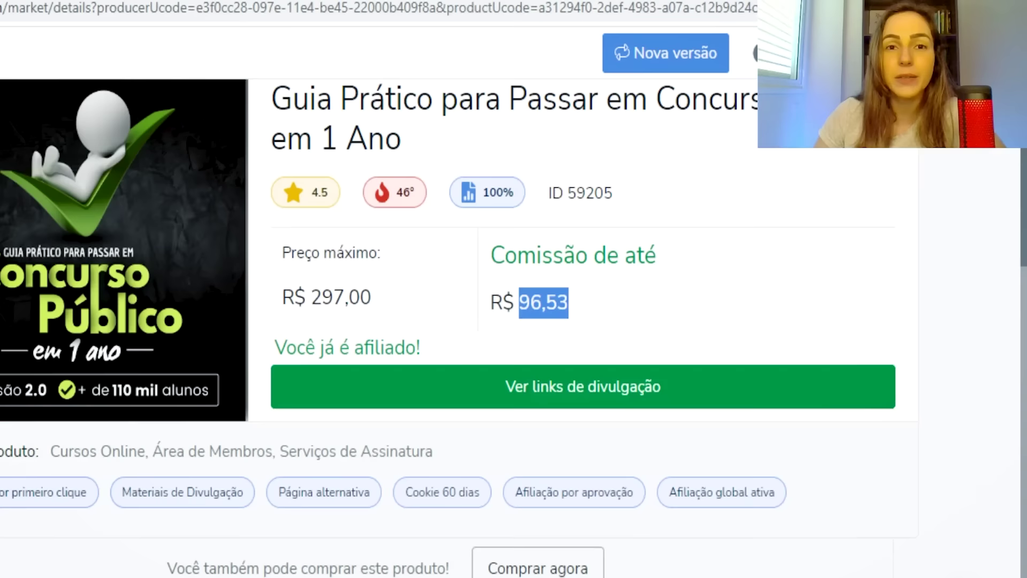
# On the Hotmart product page, highlight the instructor's name in the affiliation rules and the full product title
pyautogui.scroll(-6, 428, 227)
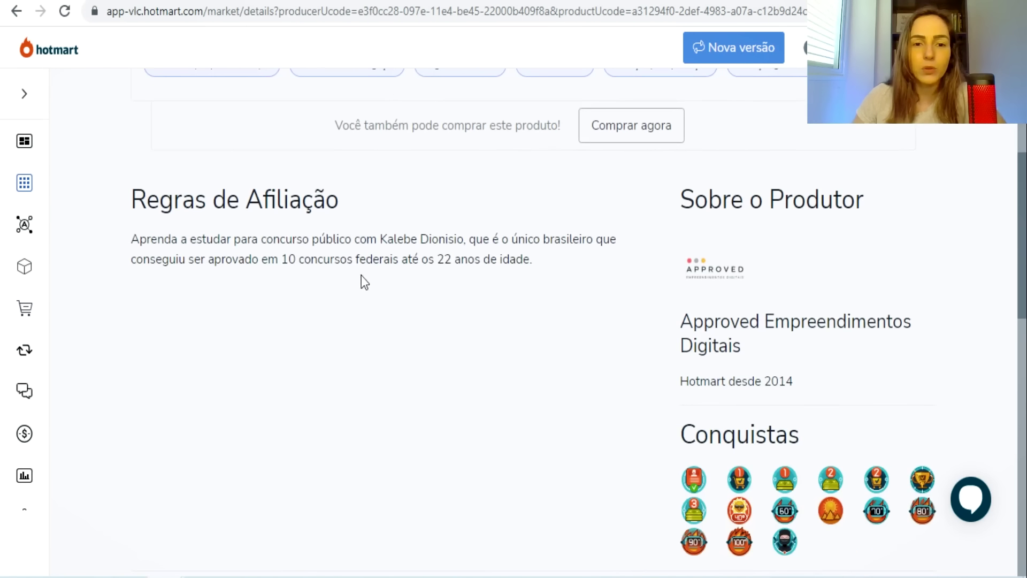
pyautogui.moveTo(384, 235); pyautogui.dragTo(462, 236)
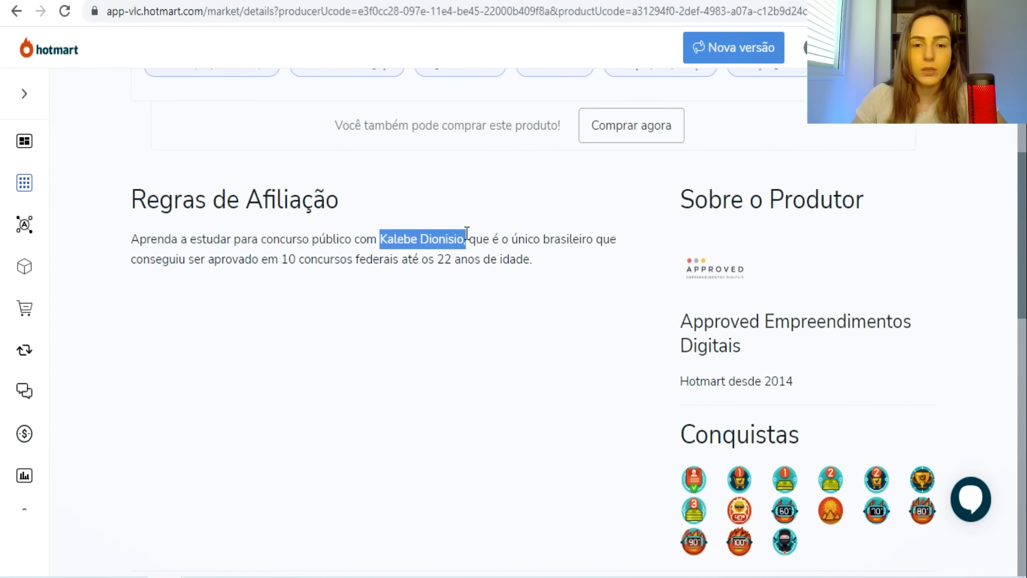
pyautogui.scroll(3, 429, 255)
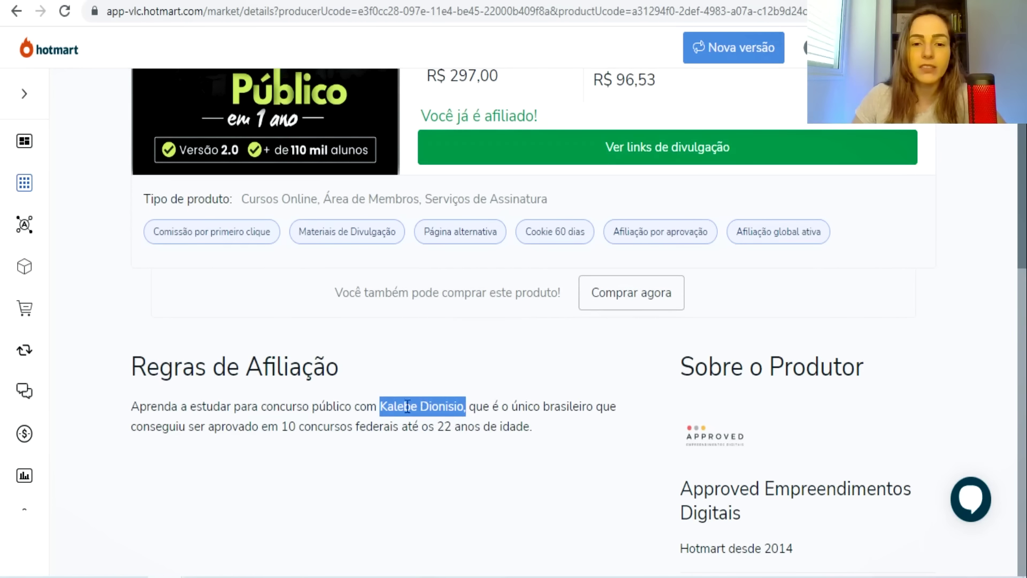
pyautogui.scroll(5, 450, 374)
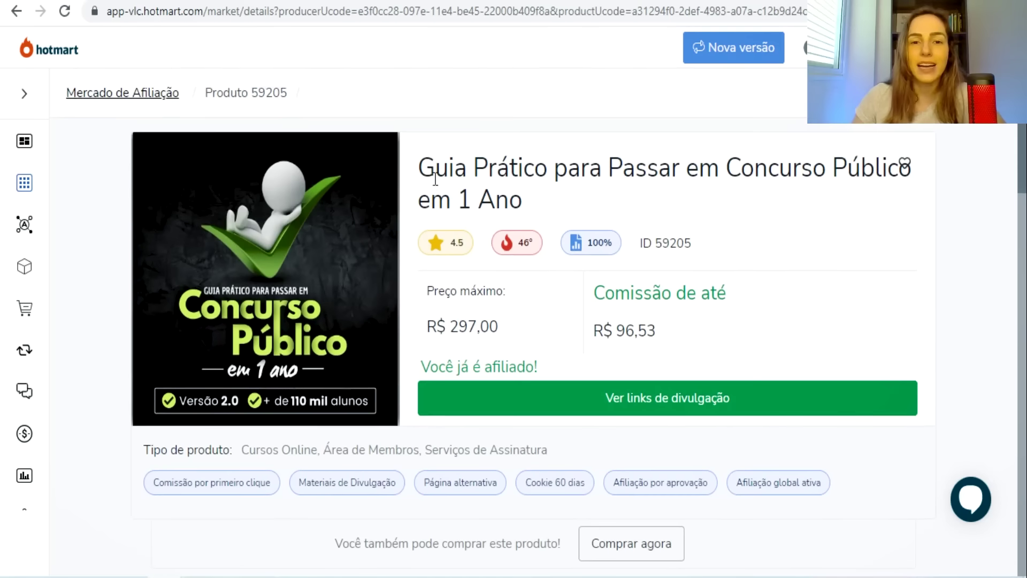
pyautogui.moveTo(426, 165); pyautogui.dragTo(724, 219)
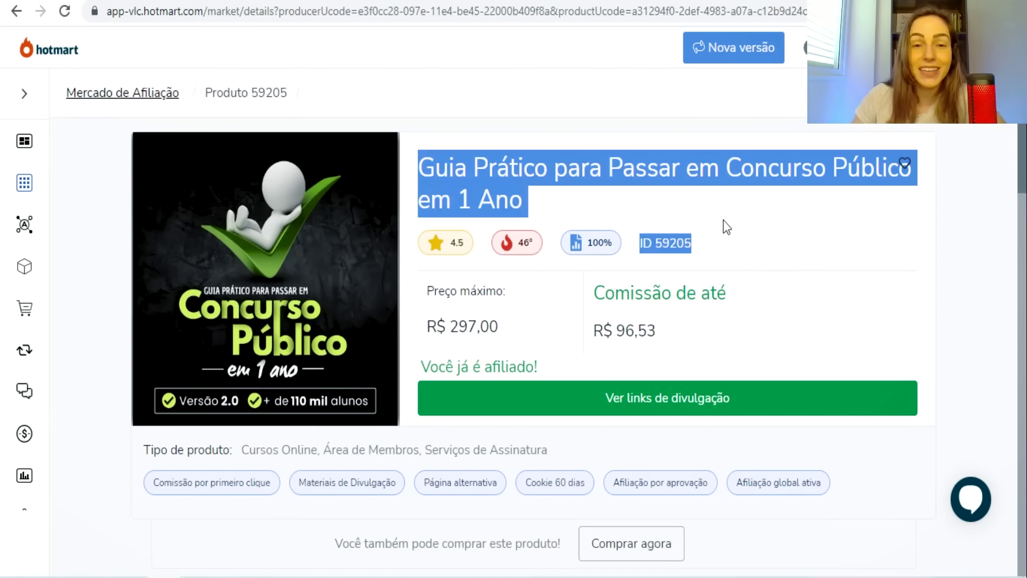
pyautogui.click(596, 198)
# Compare the instructor's name in the affiliation rules with the product title as possible search terms
pyautogui.scroll(-6, 528, 210)
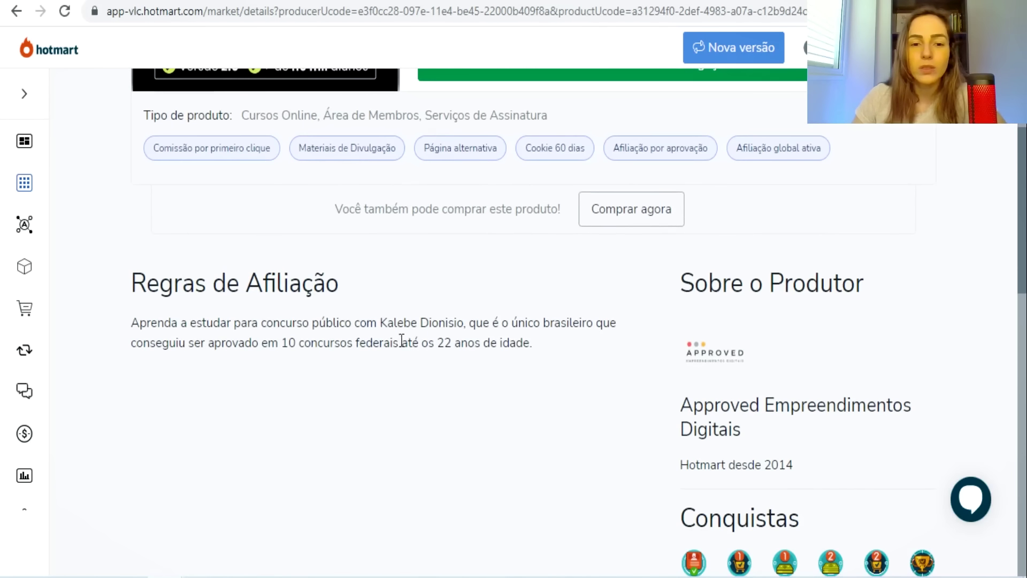
pyautogui.moveTo(385, 324); pyautogui.dragTo(434, 324)
pyautogui.click(408, 325)
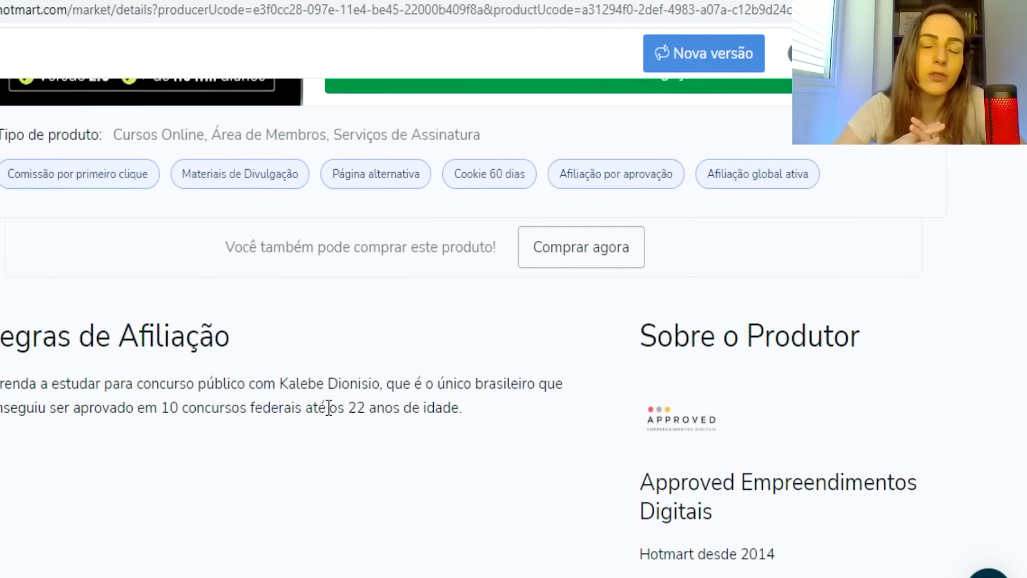
pyautogui.scroll(7, 329, 408)
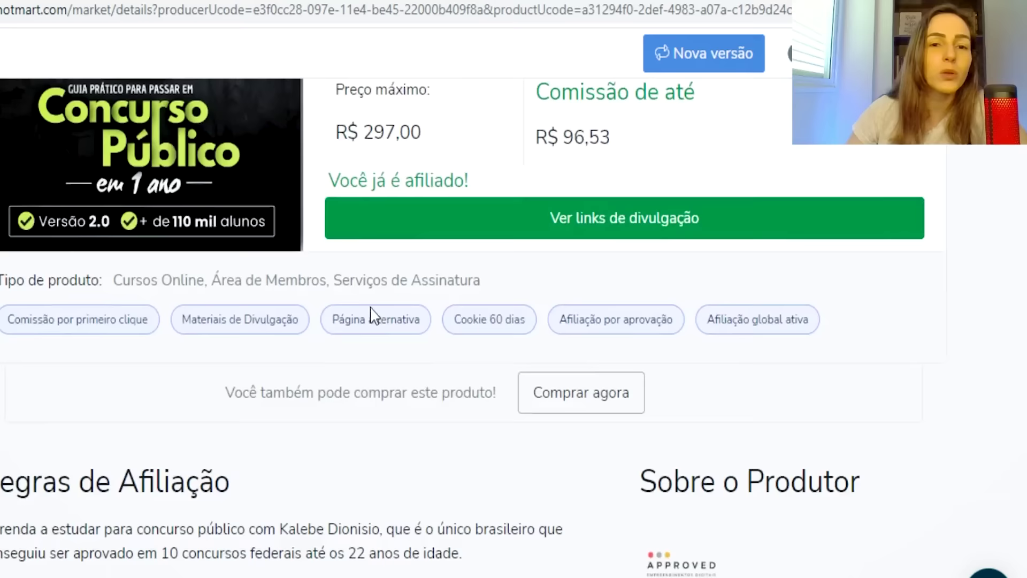
pyautogui.moveTo(423, 227); pyautogui.dragTo(307, 172)
pyautogui.click(500, 235)
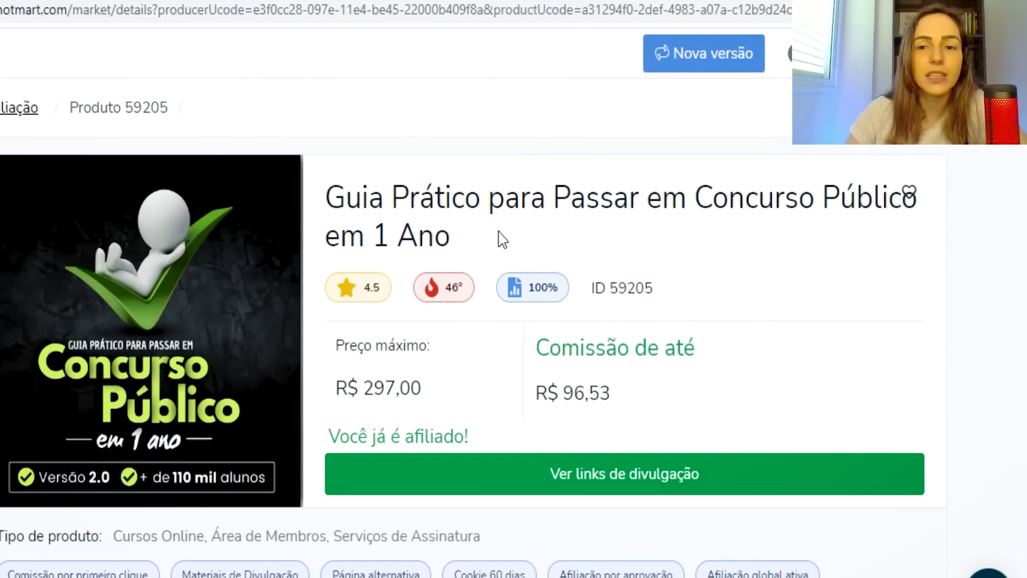
# Reread the product details and affiliation rules, highlighting the instructor's name once more
pyautogui.scroll(-6, 214, 204)
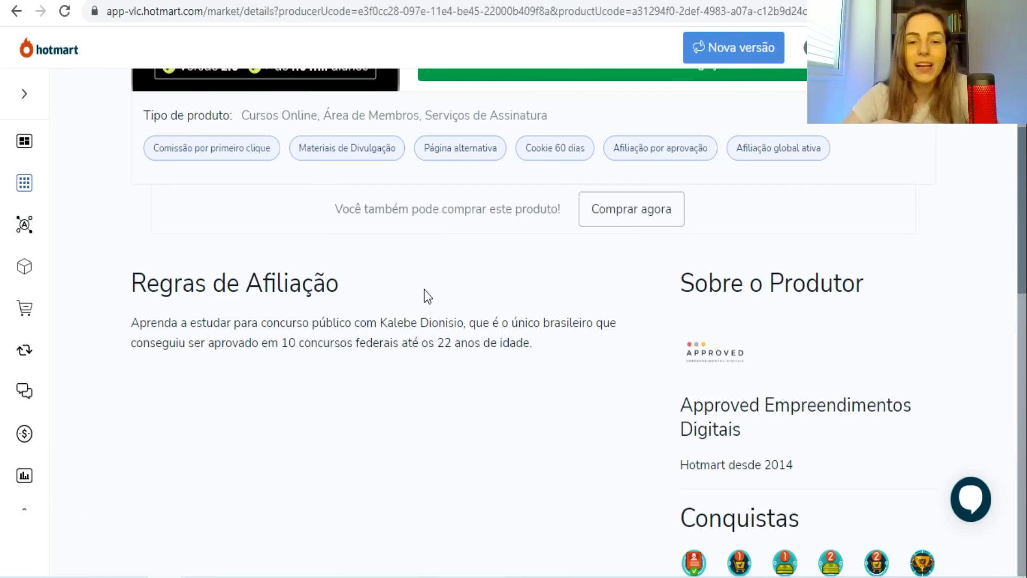
pyautogui.scroll(3, 425, 292)
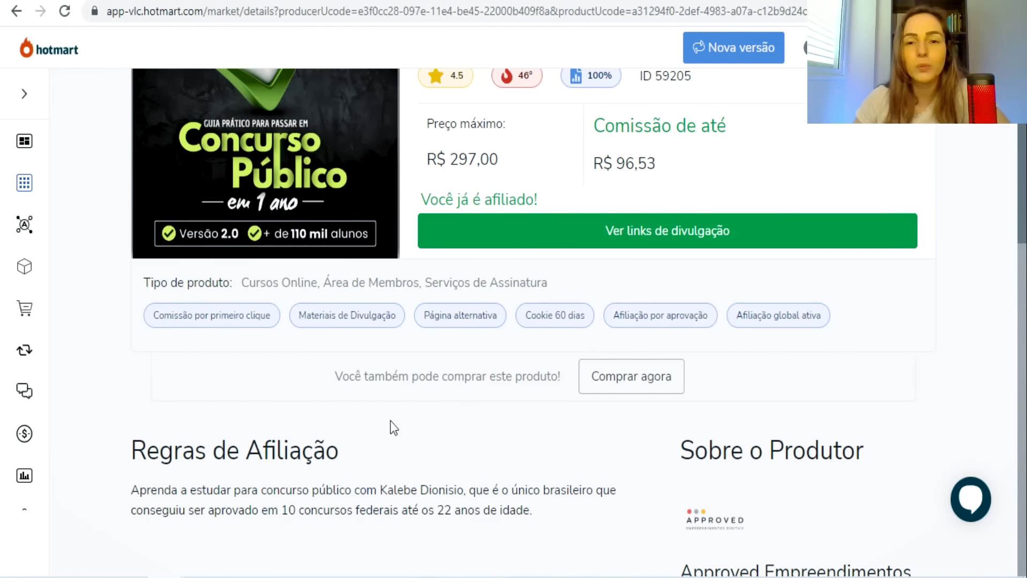
pyautogui.scroll(2, 391, 425)
pyautogui.scroll(1, 374, 407)
pyautogui.scroll(-1, 335, 281)
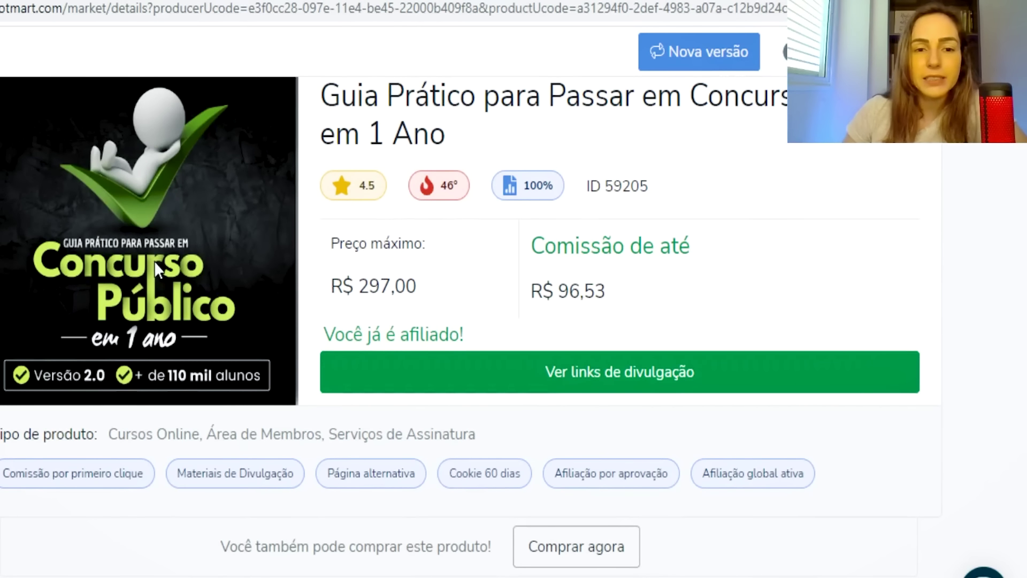
pyautogui.scroll(-6, 155, 268)
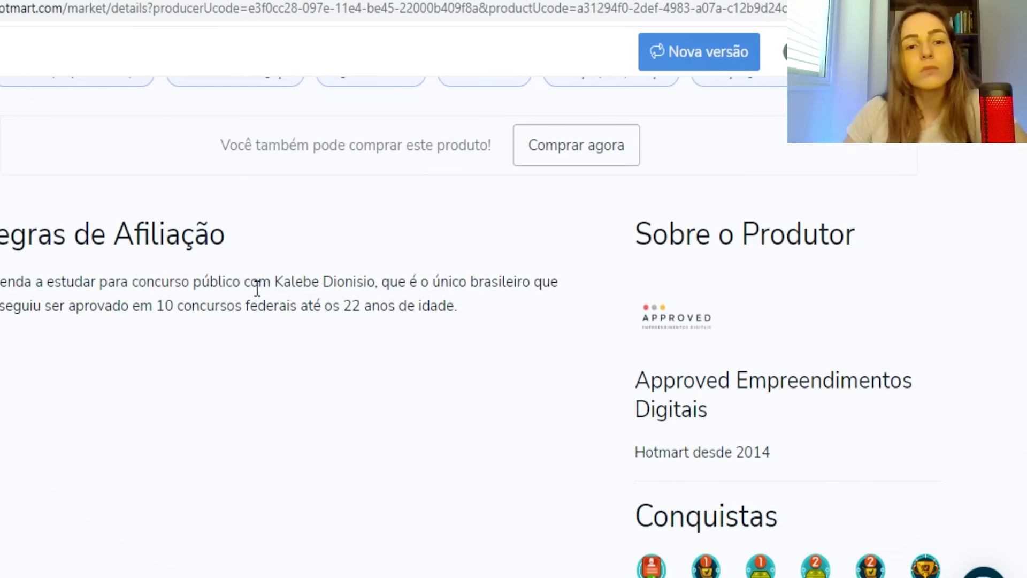
pyautogui.moveTo(282, 285); pyautogui.dragTo(401, 282)
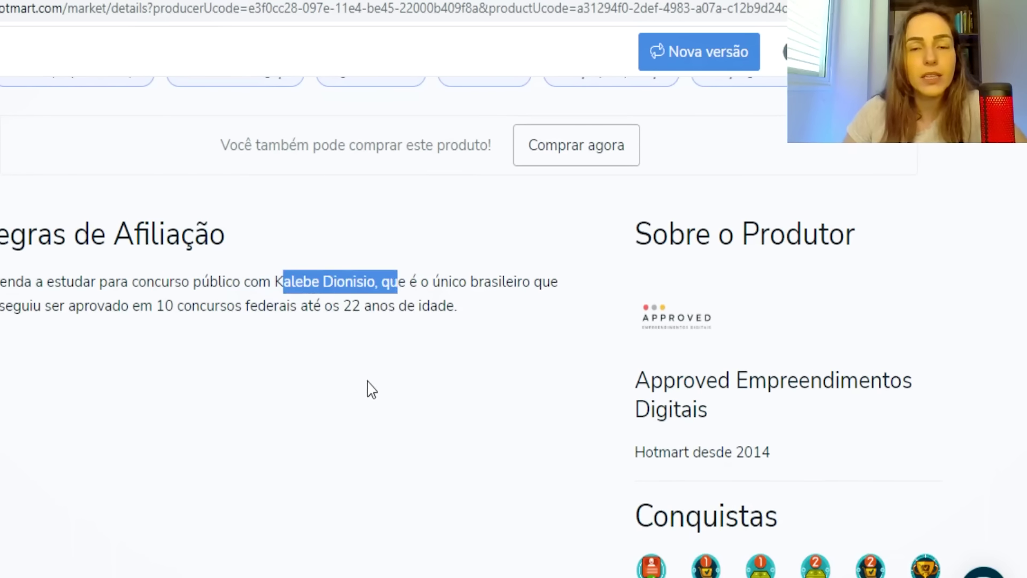
pyautogui.scroll(5, 372, 389)
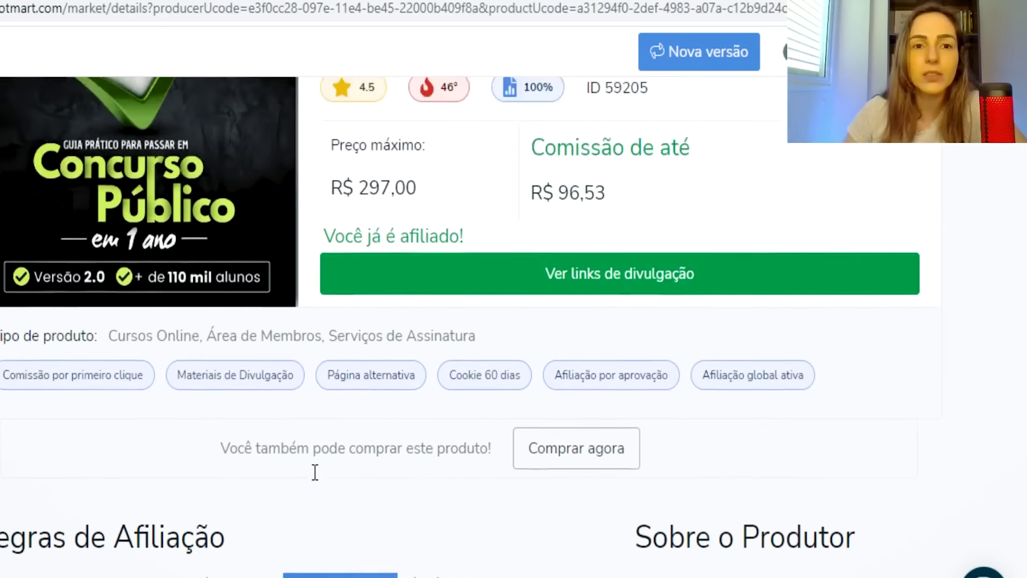
pyautogui.scroll(3, 315, 472)
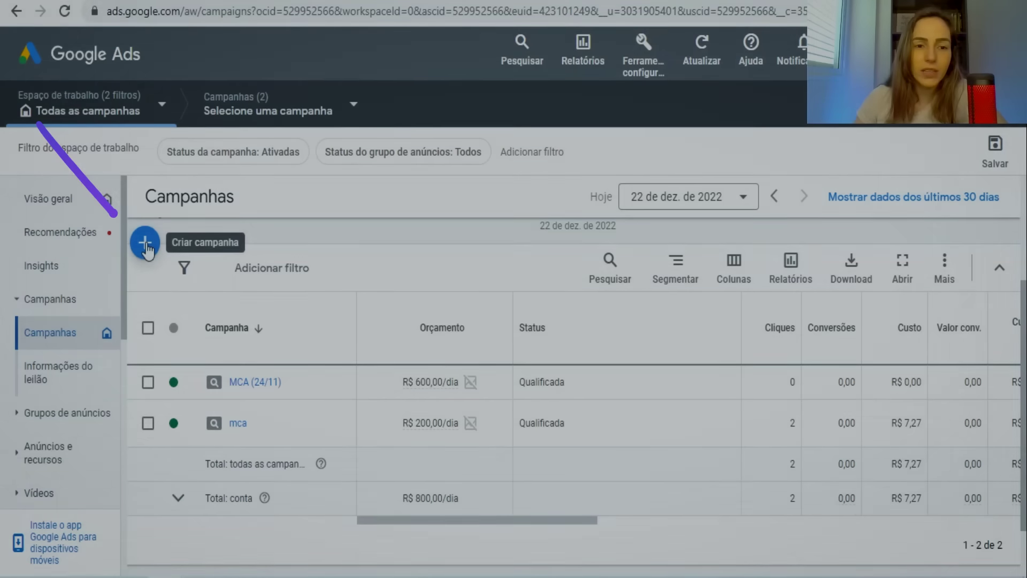
# Switch to Google Ads, start a new campaign with the Vendas objective and continue past the conversion goals
pyautogui.click(145, 247)
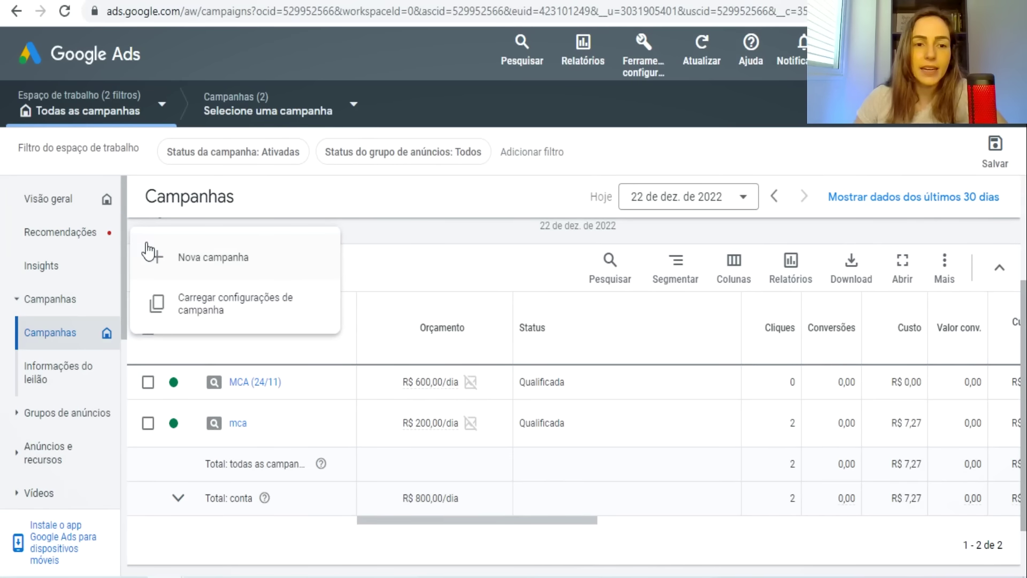
pyautogui.click(209, 267)
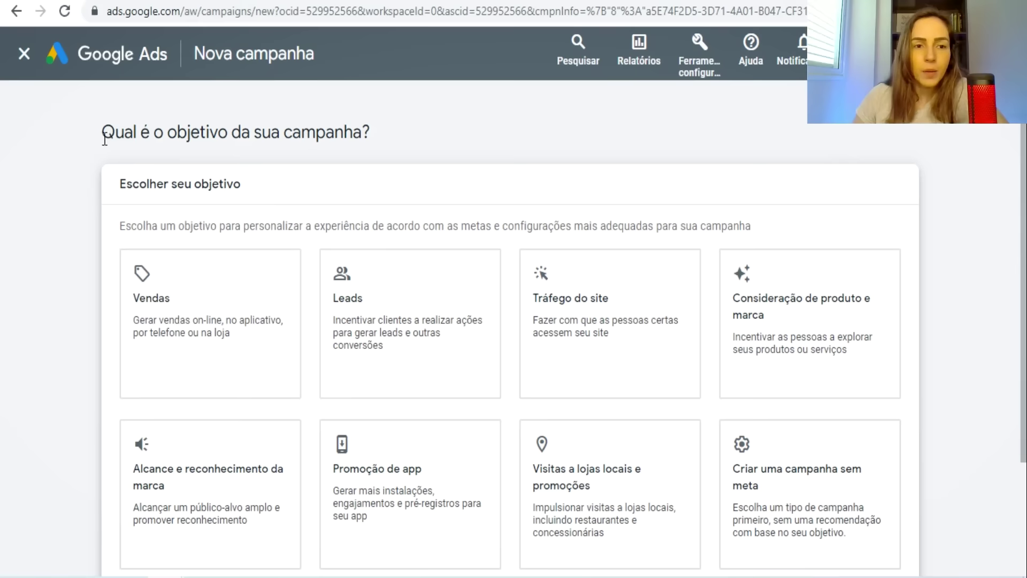
pyautogui.moveTo(104, 132); pyautogui.dragTo(362, 132)
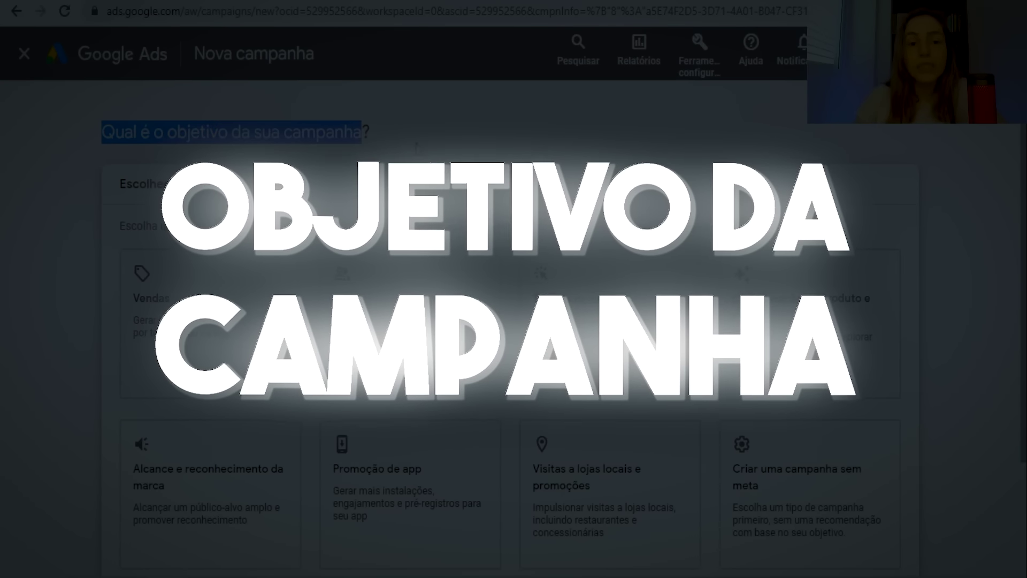
pyautogui.click(178, 288)
pyautogui.scroll(-7, 175, 286)
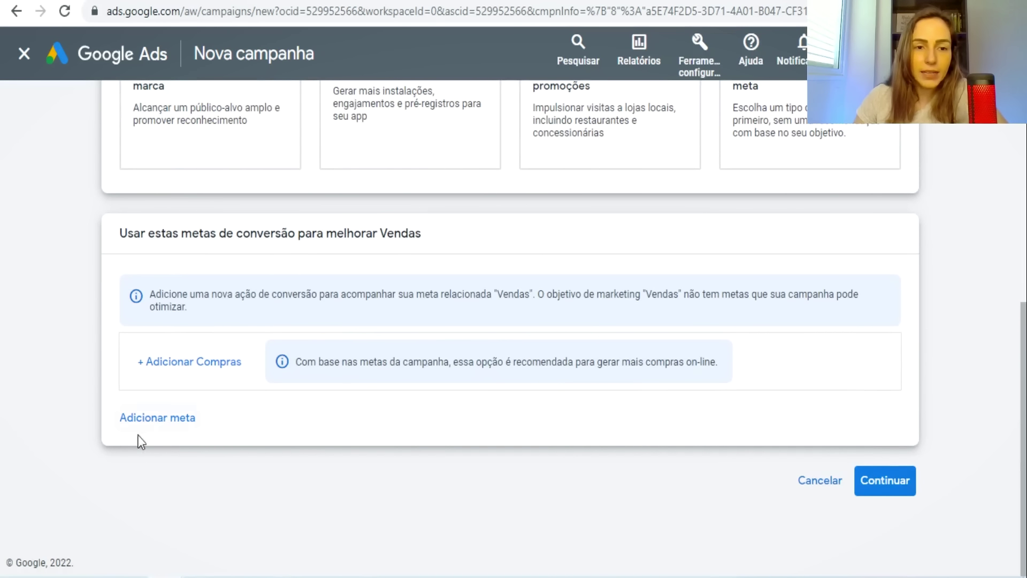
pyautogui.moveTo(194, 239); pyautogui.dragTo(425, 224)
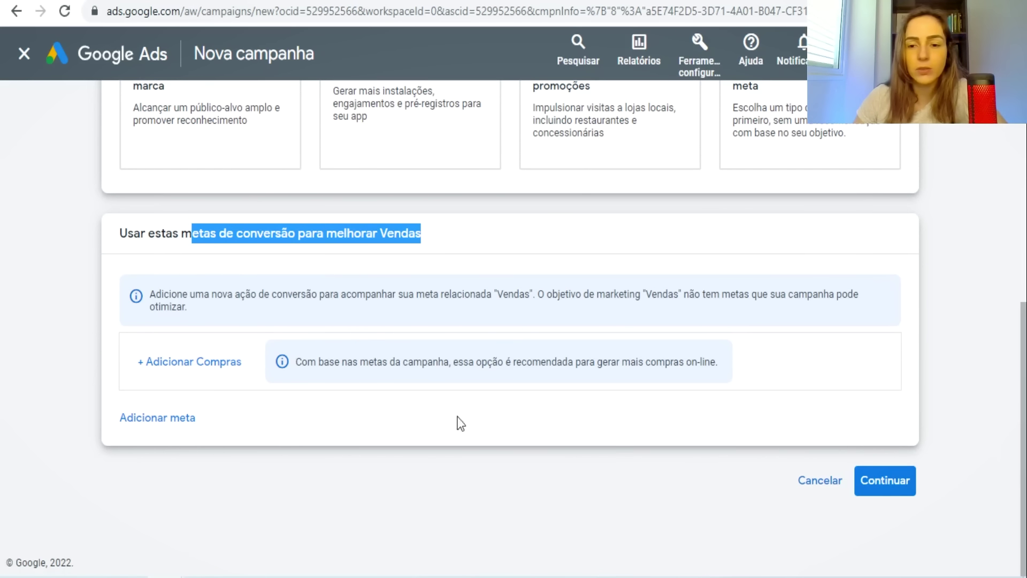
pyautogui.click(896, 488)
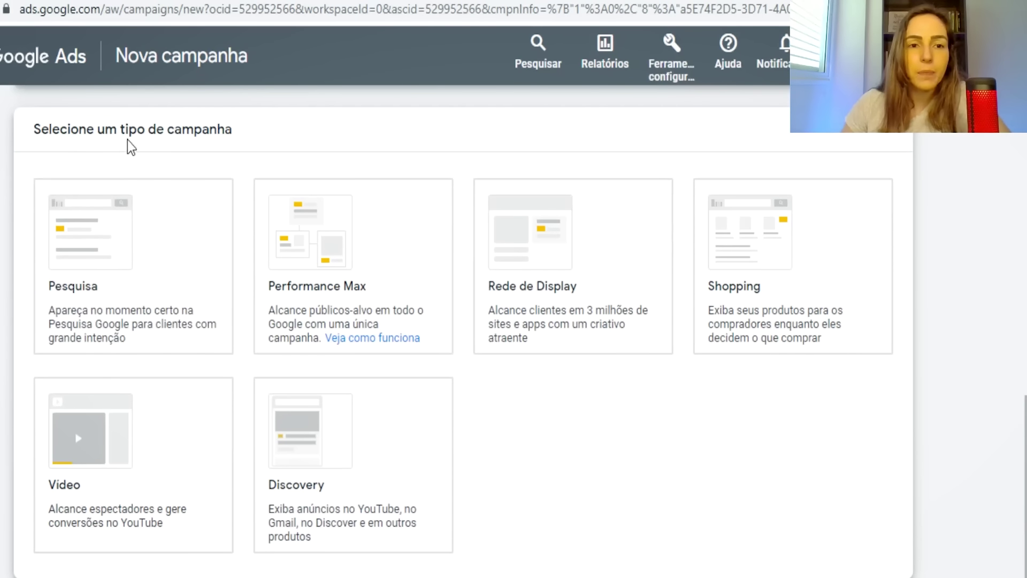
# Choose Pesquisa as the campaign type and go to the options for how to reach the goal
pyautogui.moveTo(125, 130); pyautogui.dragTo(255, 131)
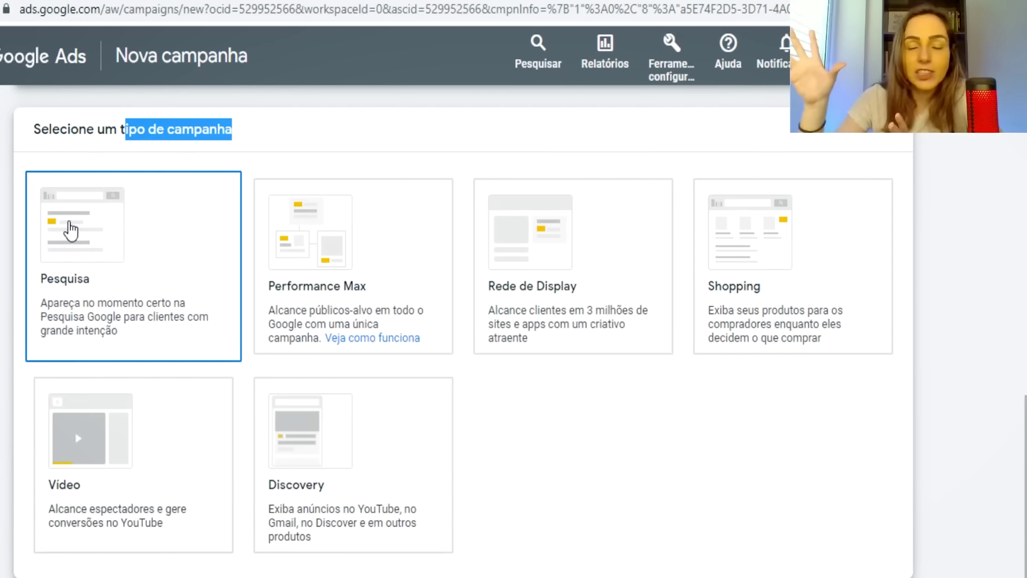
pyautogui.click(72, 231)
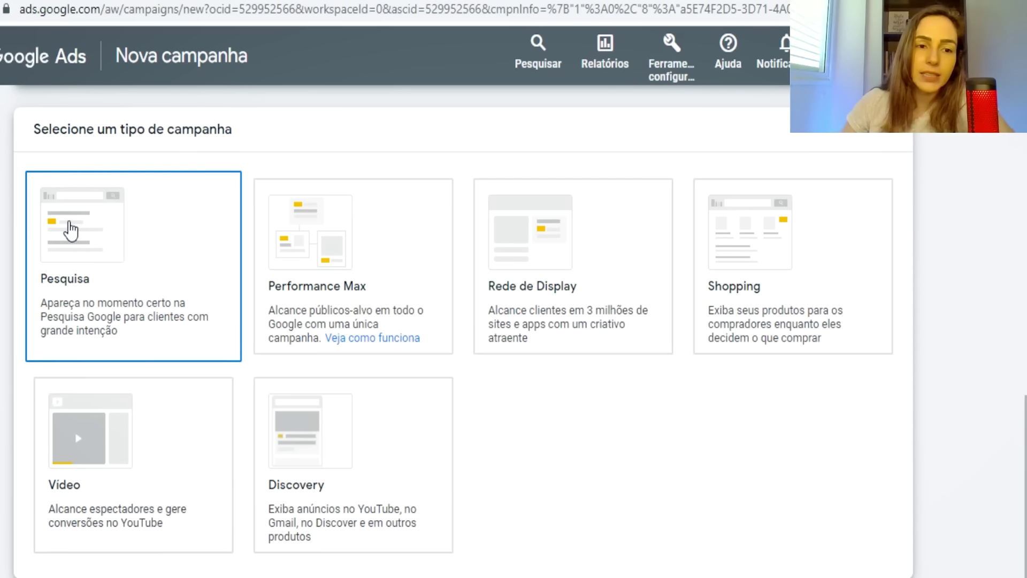
pyautogui.scroll(-10, 108, 277)
pyautogui.moveTo(59, 122); pyautogui.dragTo(299, 121)
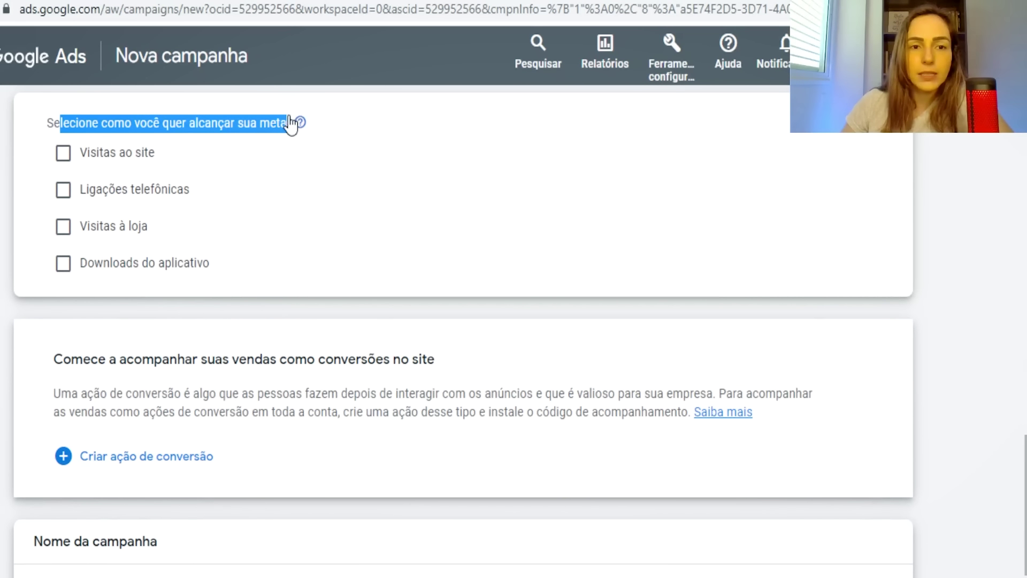
# Select Visitas ao site as the way to reach the campaign goal, leaving the business website blank
pyautogui.click(70, 156)
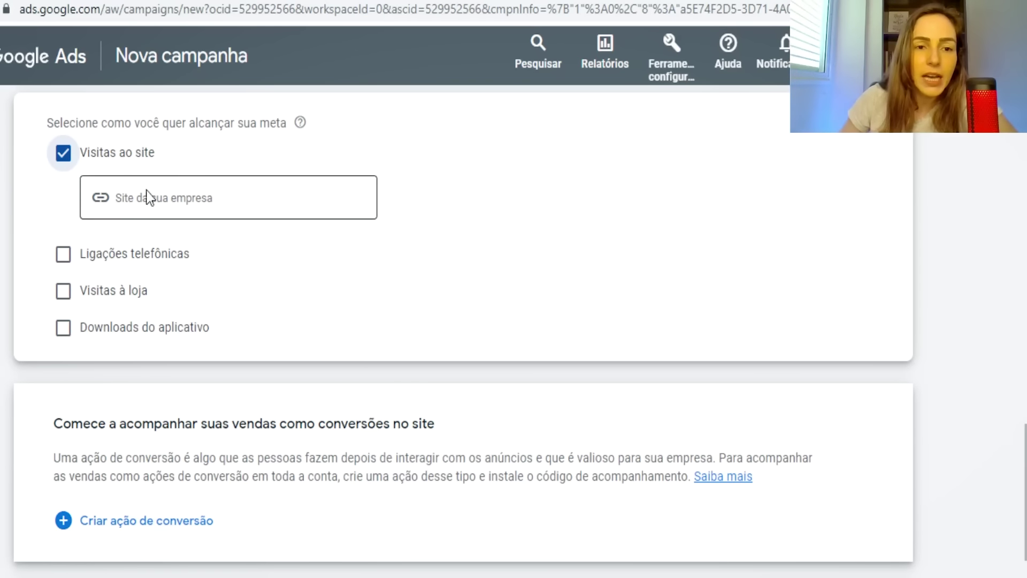
pyautogui.scroll(-2, 78, 206)
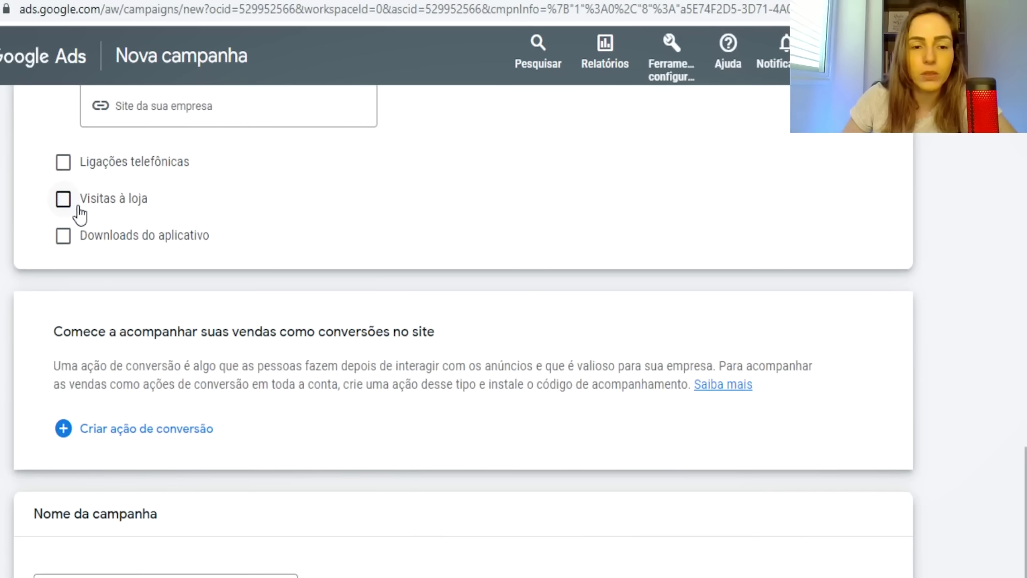
pyautogui.scroll(2, 78, 207)
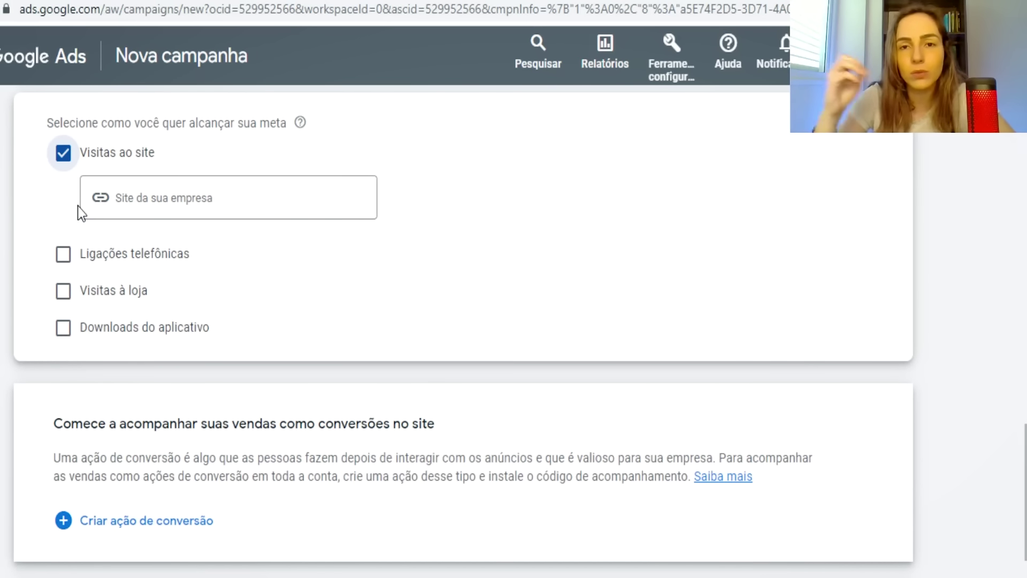
# Name the campaign "Curso" plus the instructor's full name, followed by "(22/12) 96,53", and continue to the bidding settings
pyautogui.scroll(-4, 78, 206)
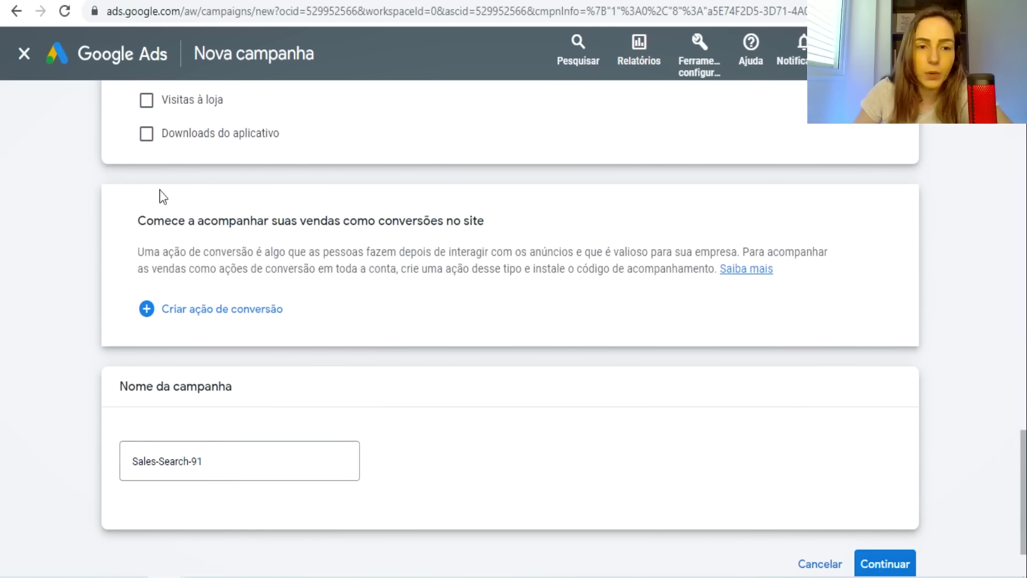
pyautogui.scroll(-2, 160, 191)
pyautogui.moveTo(208, 380); pyautogui.dragTo(112, 385)
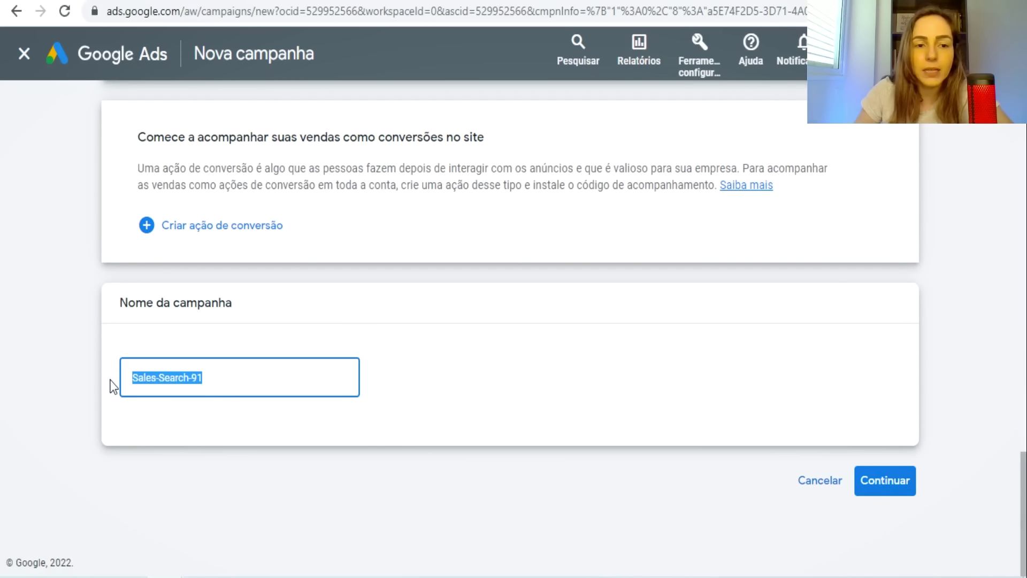
pyautogui.press('BackSpace')
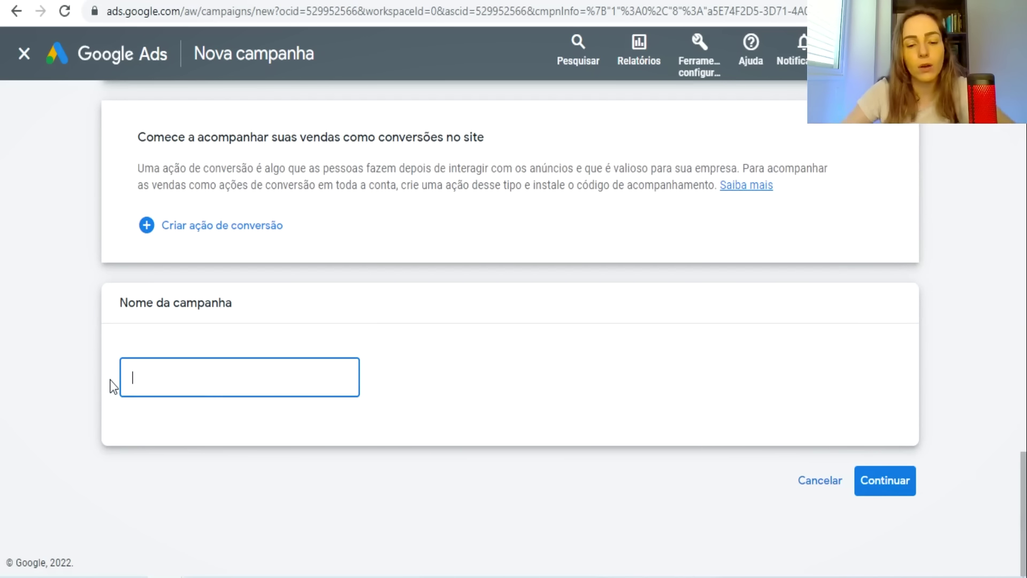
pyautogui.write('Cu')
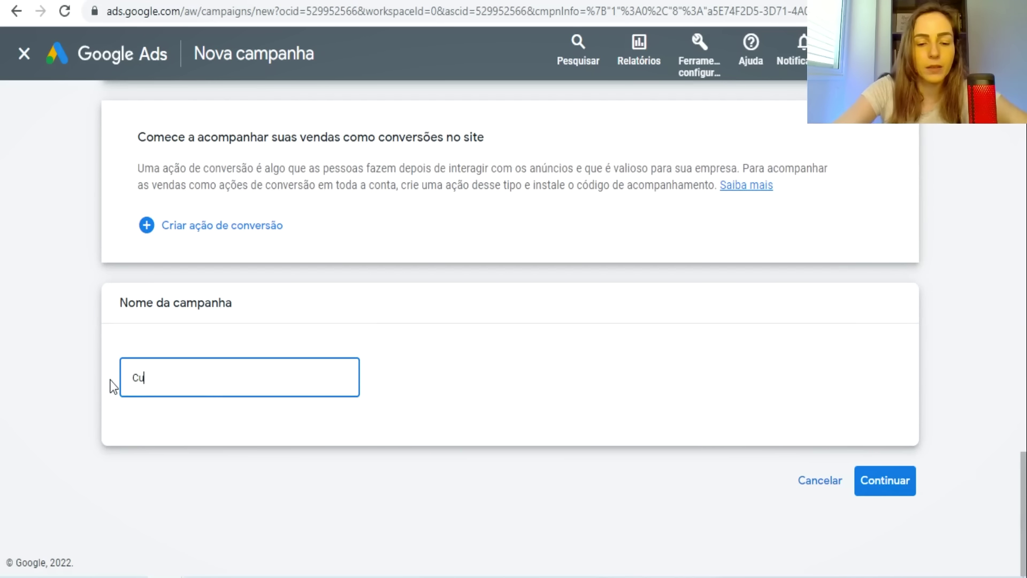
pyautogui.write('rso kalebe dionisio')
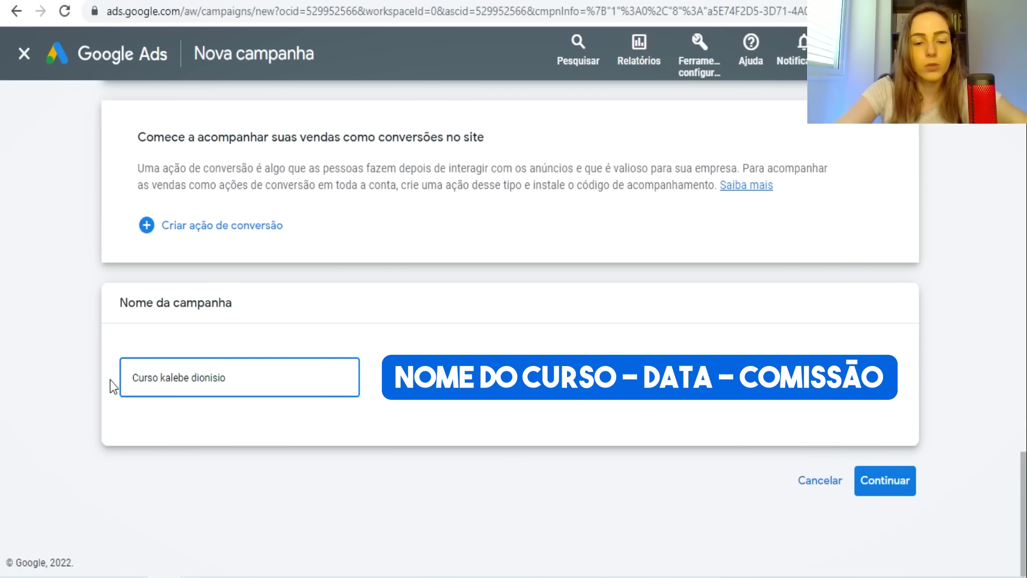
pyautogui.write(' (22/1')
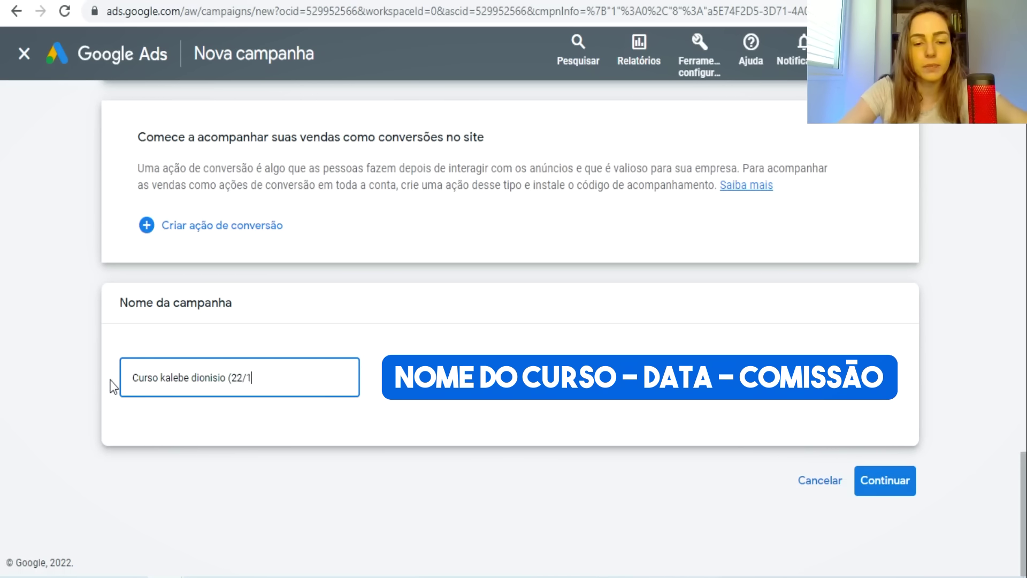
pyautogui.write('2) 96,53')
pyautogui.moveTo(263, 377); pyautogui.dragTo(298, 377)
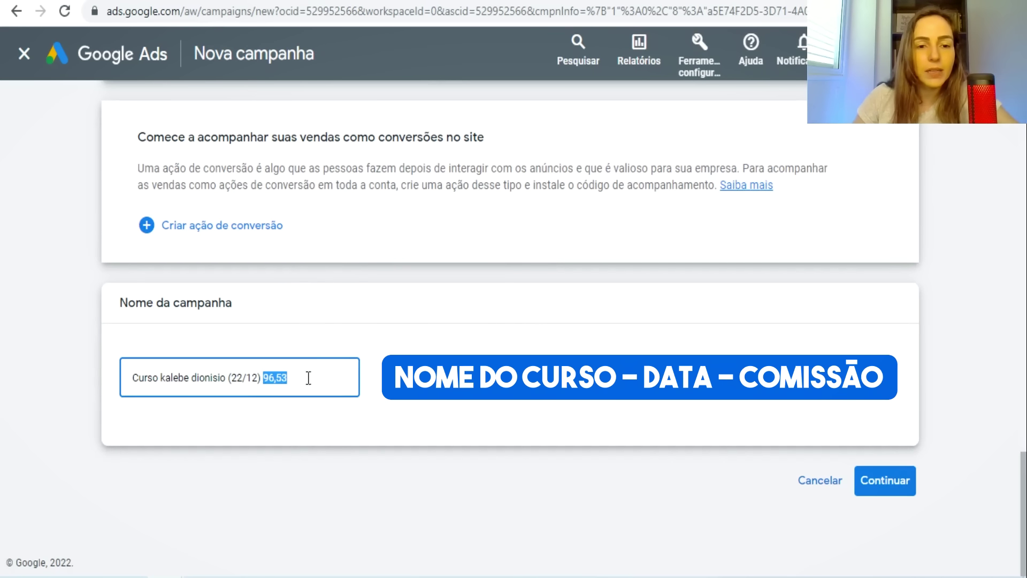
pyautogui.click(309, 378)
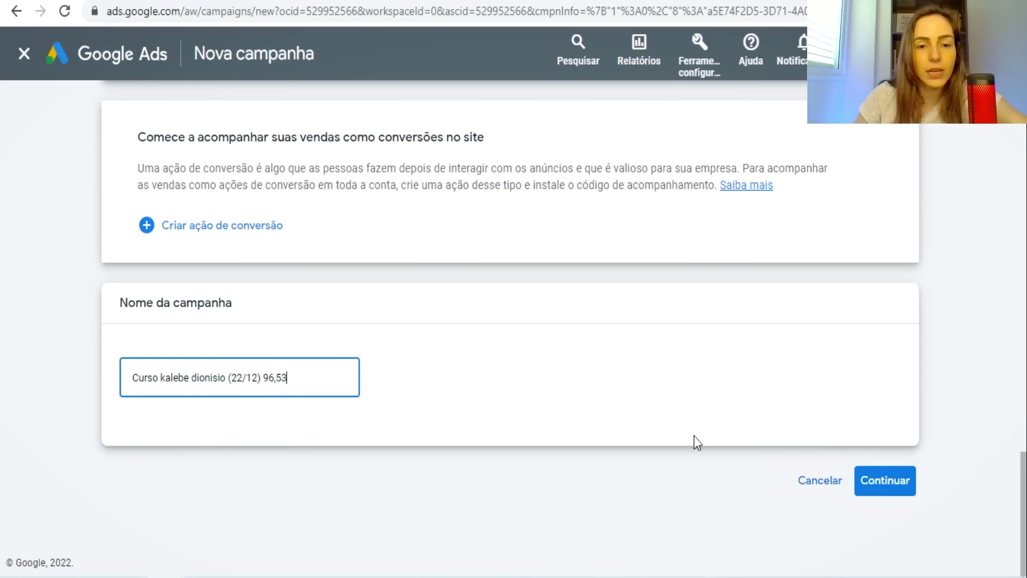
pyautogui.click(907, 487)
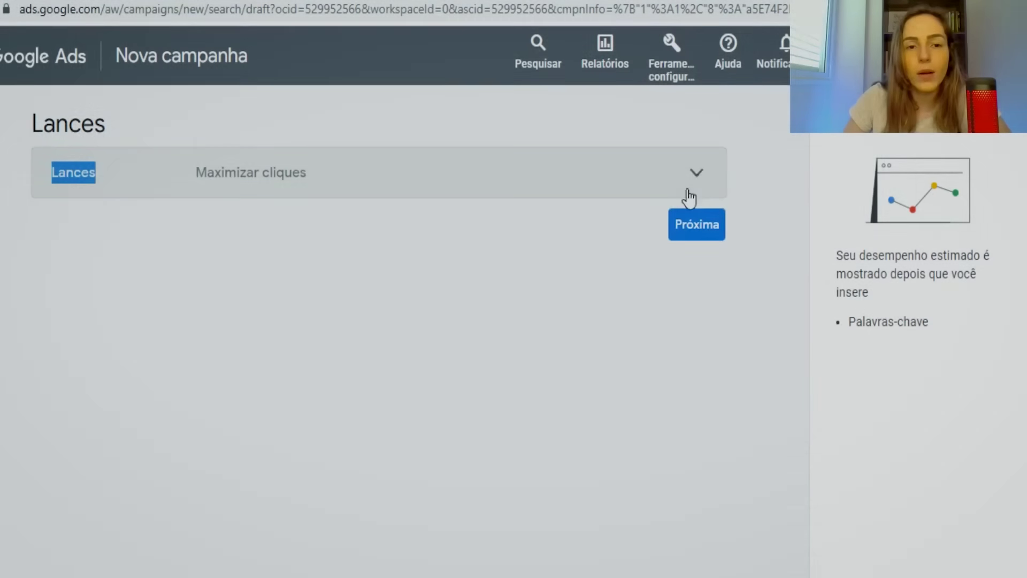
# Expand the Lances settings, review the bidding metrics and keep Cliques as the focus
pyautogui.click(689, 196)
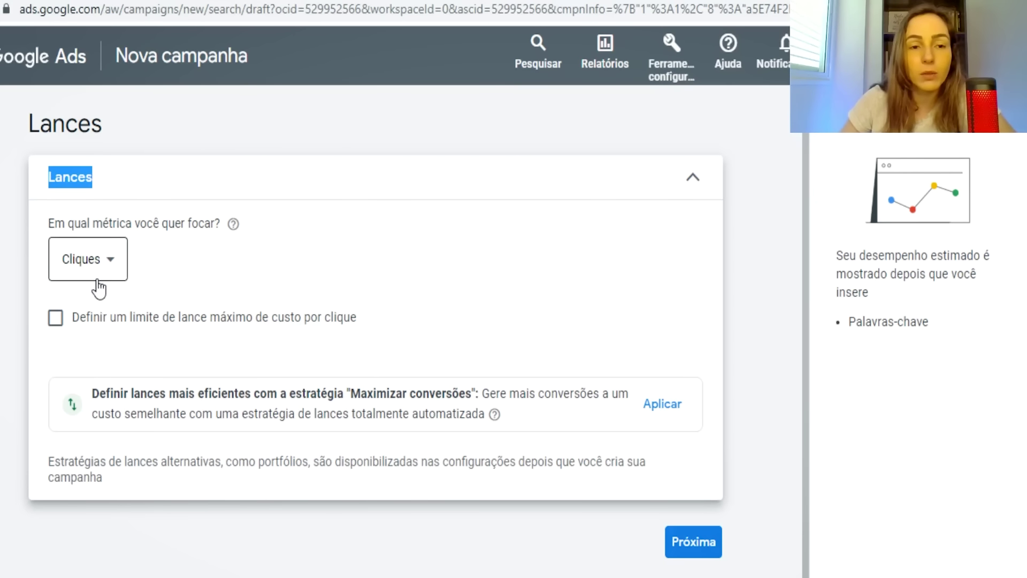
pyautogui.click(111, 266)
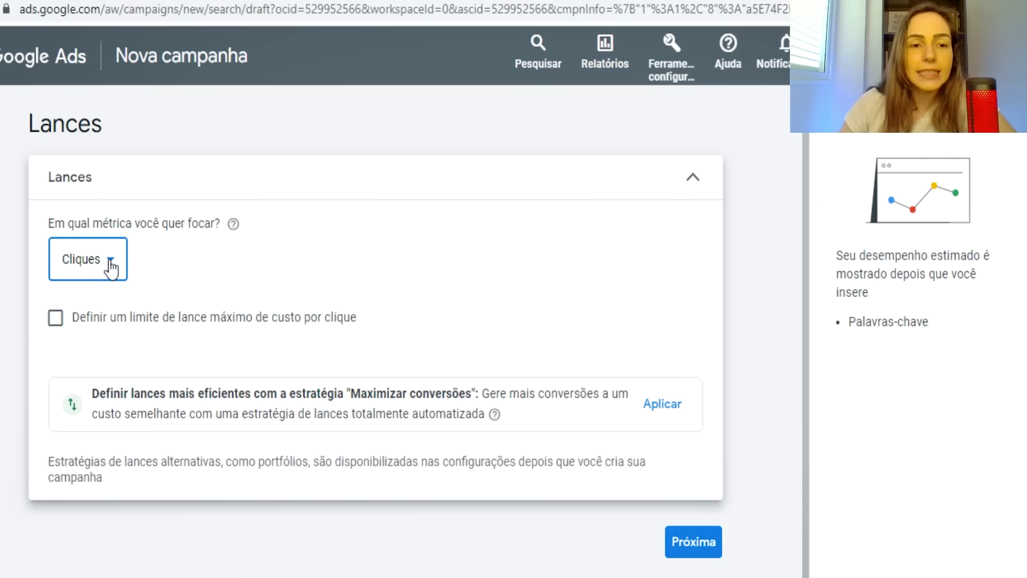
pyautogui.click(90, 449)
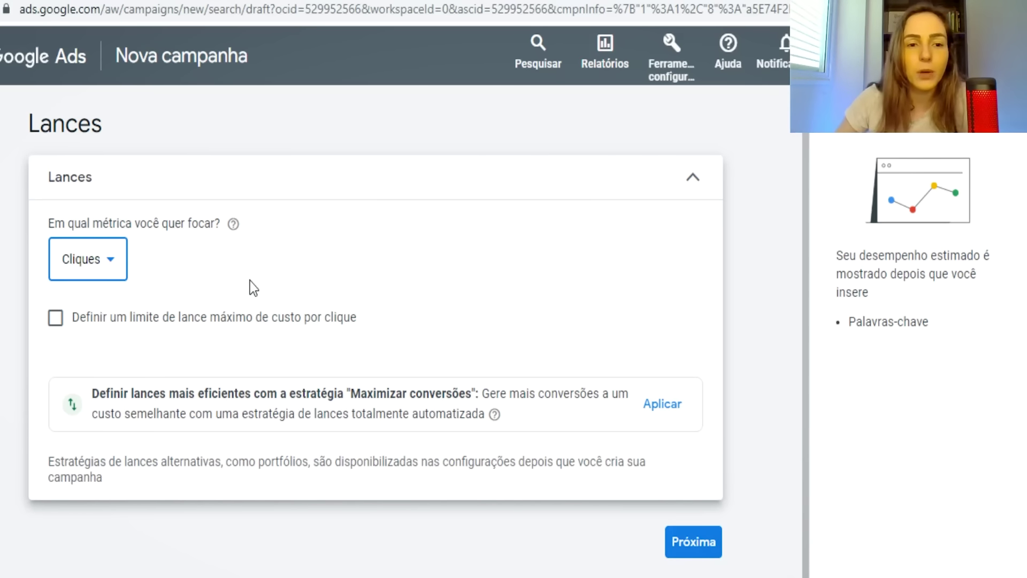
pyautogui.click(112, 268)
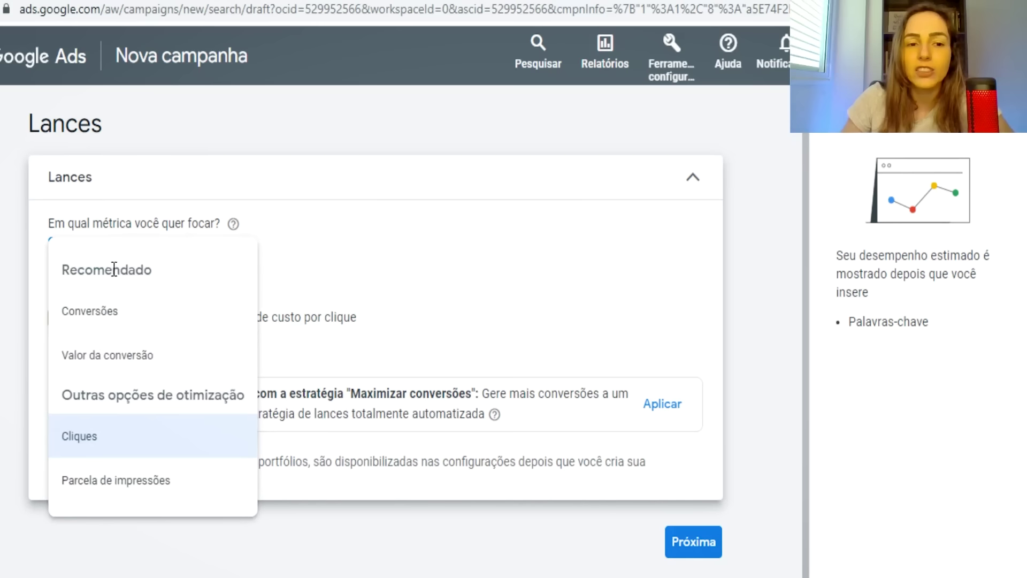
pyautogui.click(95, 438)
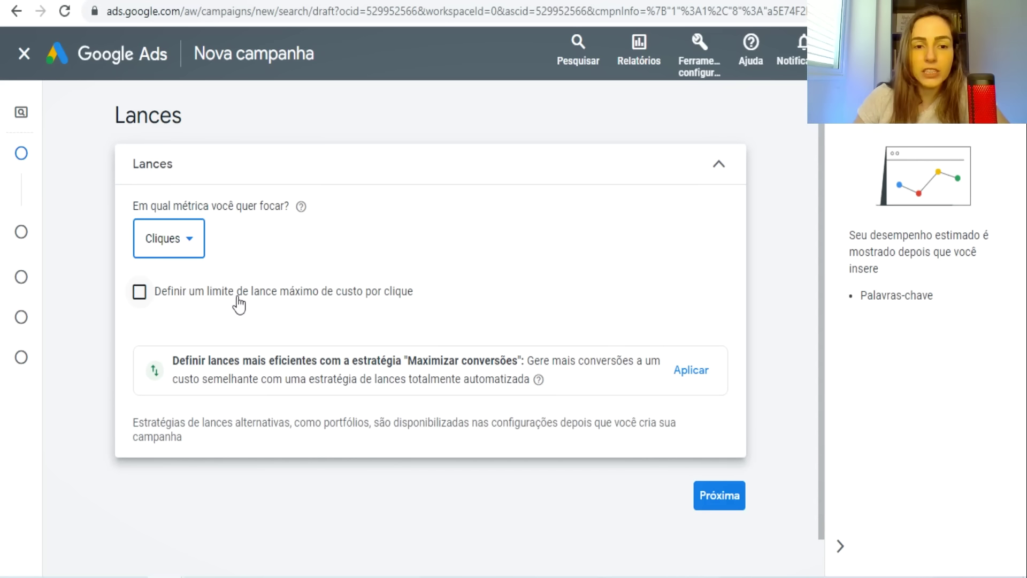
# Enable the maximum cost-per-click bid limit and start editing its amount
pyautogui.moveTo(237, 299); pyautogui.dragTo(419, 300)
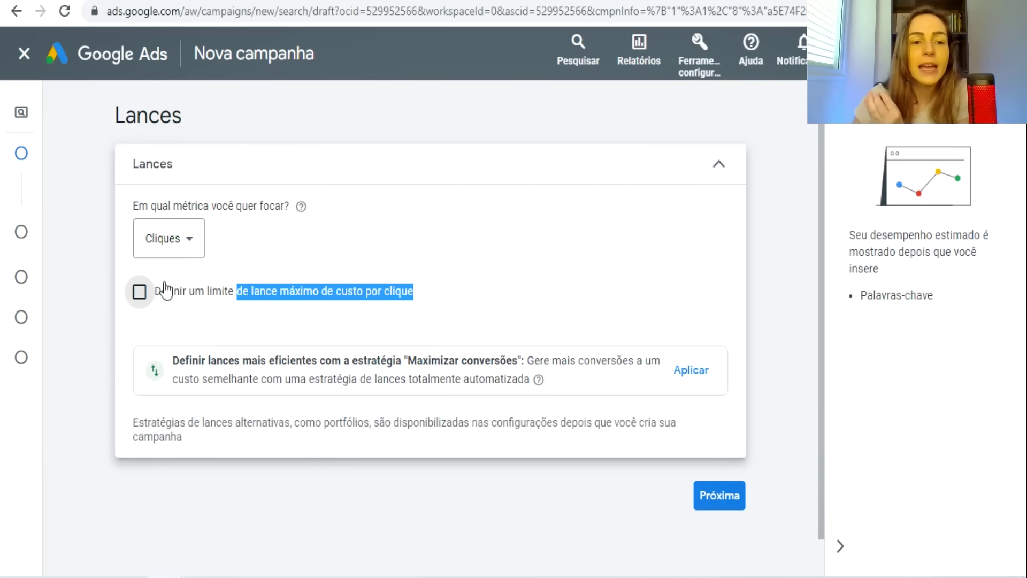
pyautogui.click(140, 291)
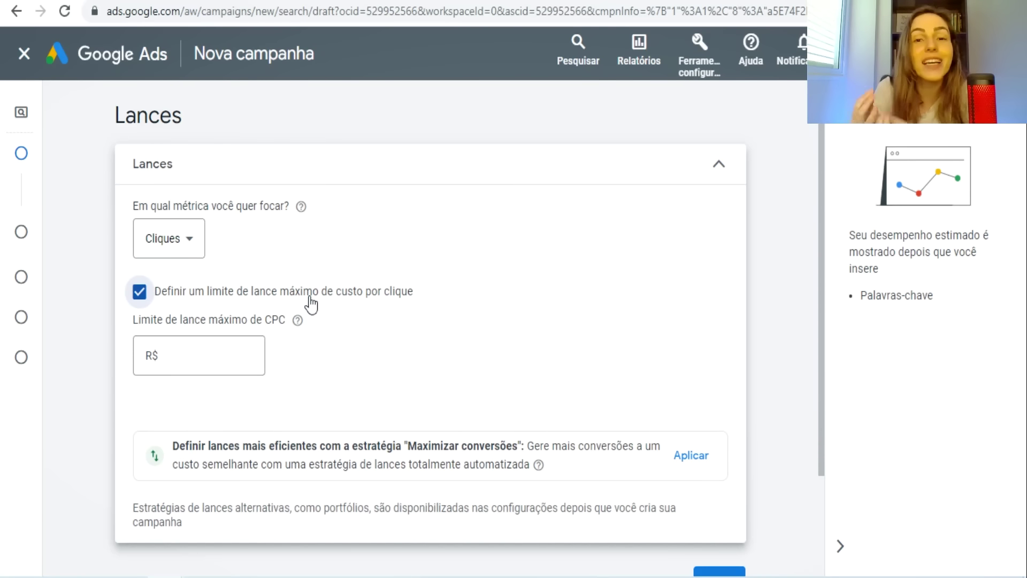
pyautogui.click(222, 357)
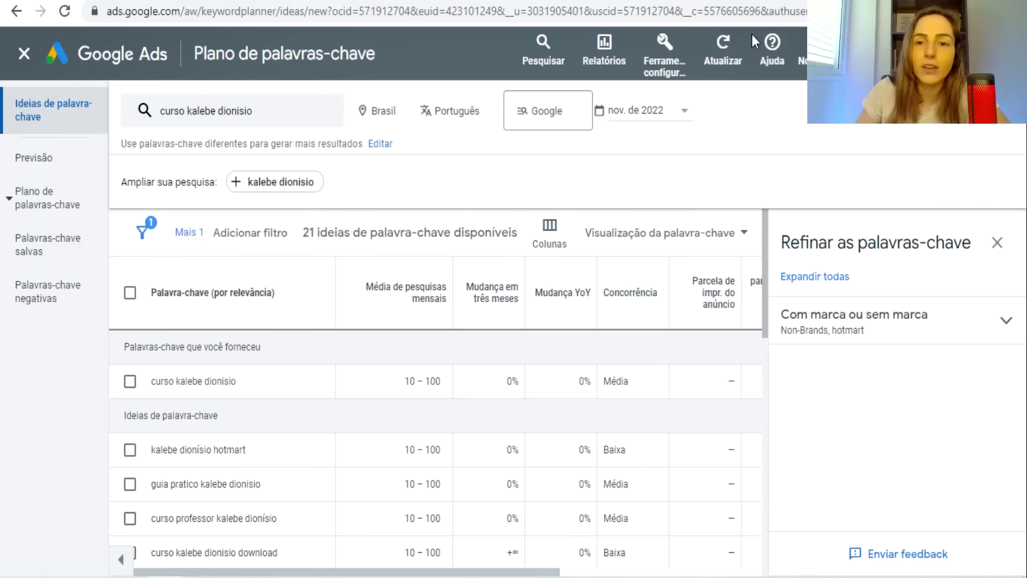
# In Planejador de palavras-chave, discover new keywords using "curso" plus the instructor's full name and show the results
pyautogui.click(666, 42)
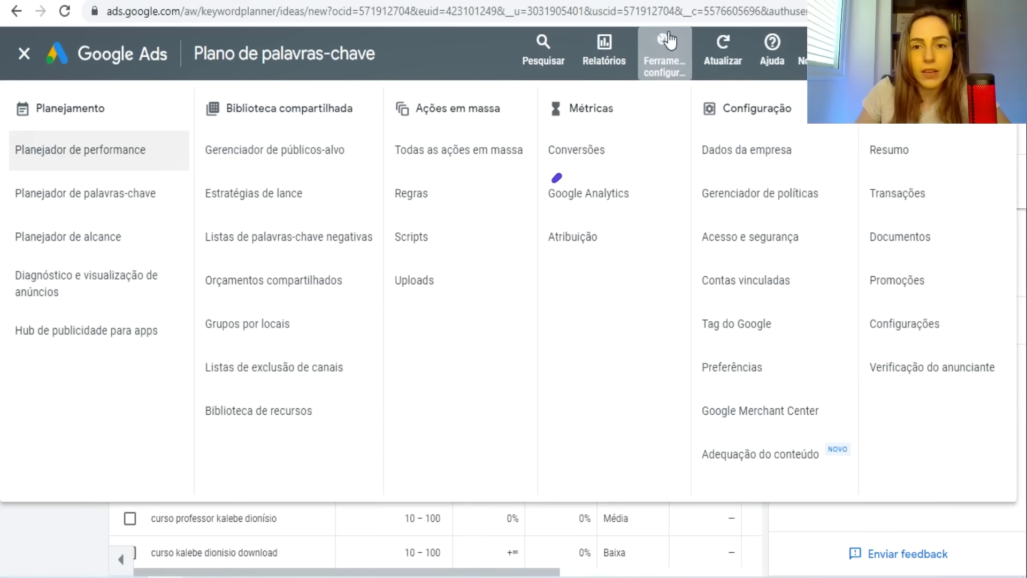
pyautogui.click(72, 200)
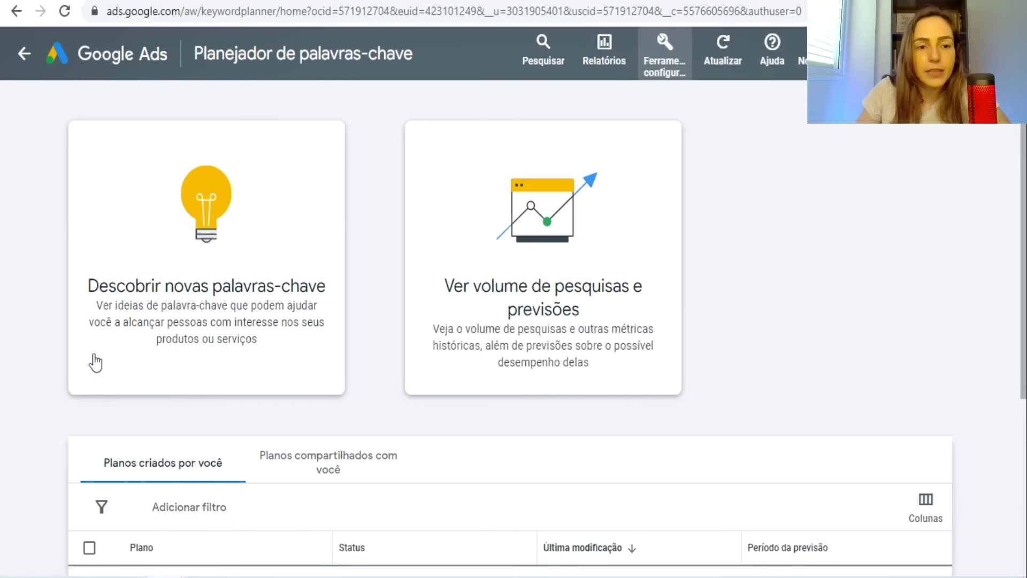
pyautogui.click(196, 294)
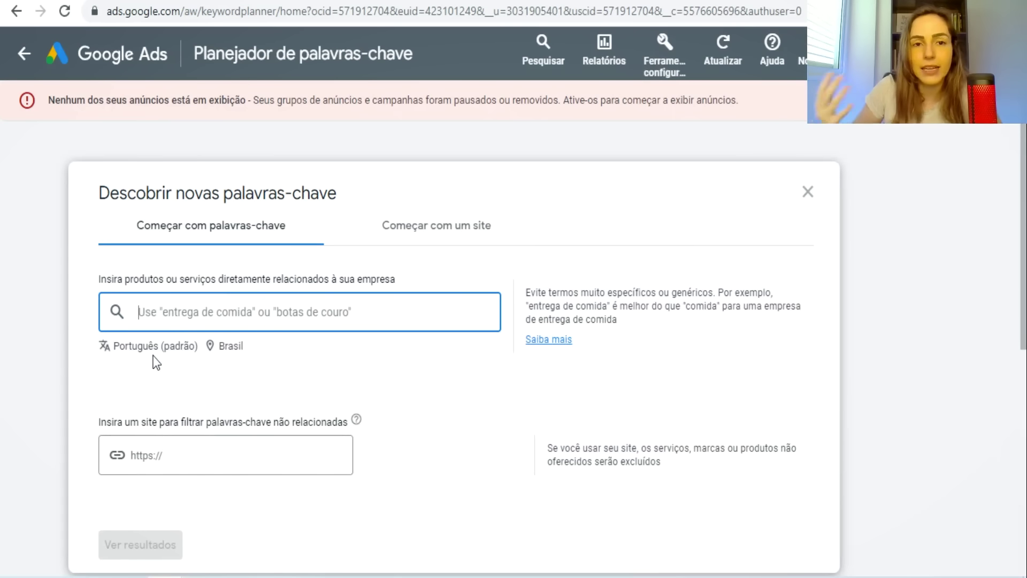
pyautogui.write('curso kalebe dionisio')
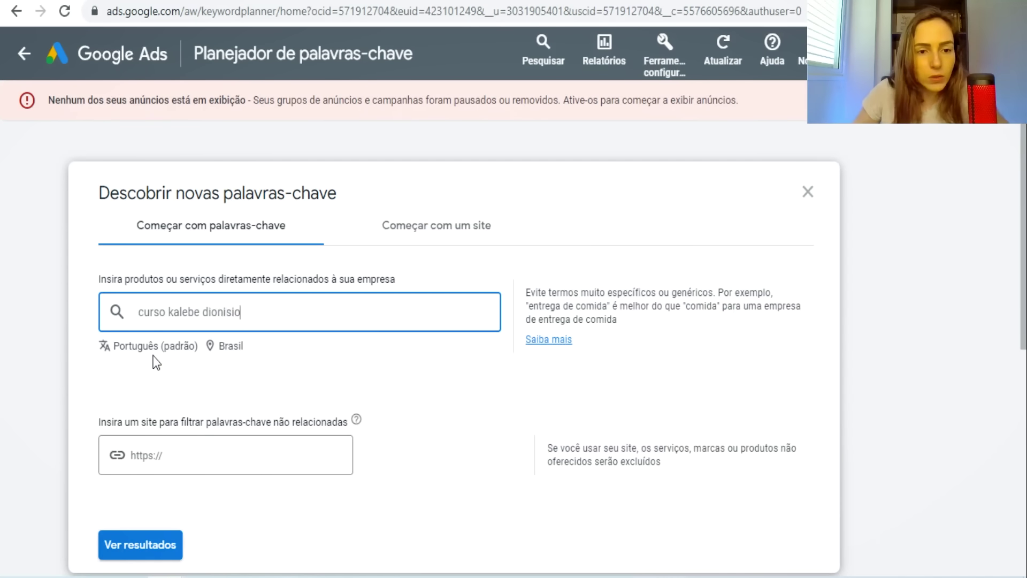
pyautogui.click(162, 548)
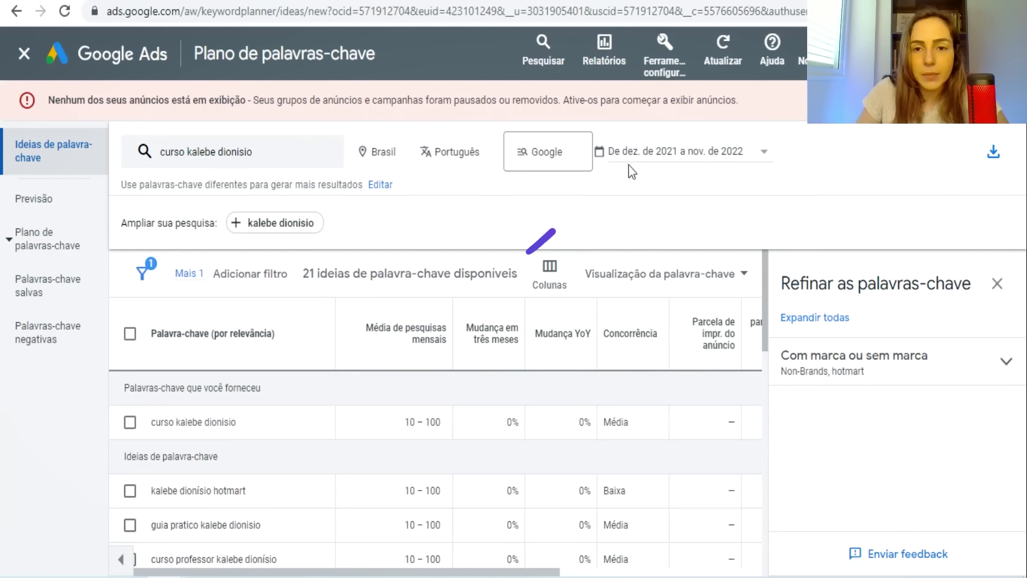
# Change the keyword data's date range to Último mês
pyautogui.moveTo(632, 171); pyautogui.dragTo(658, 160)
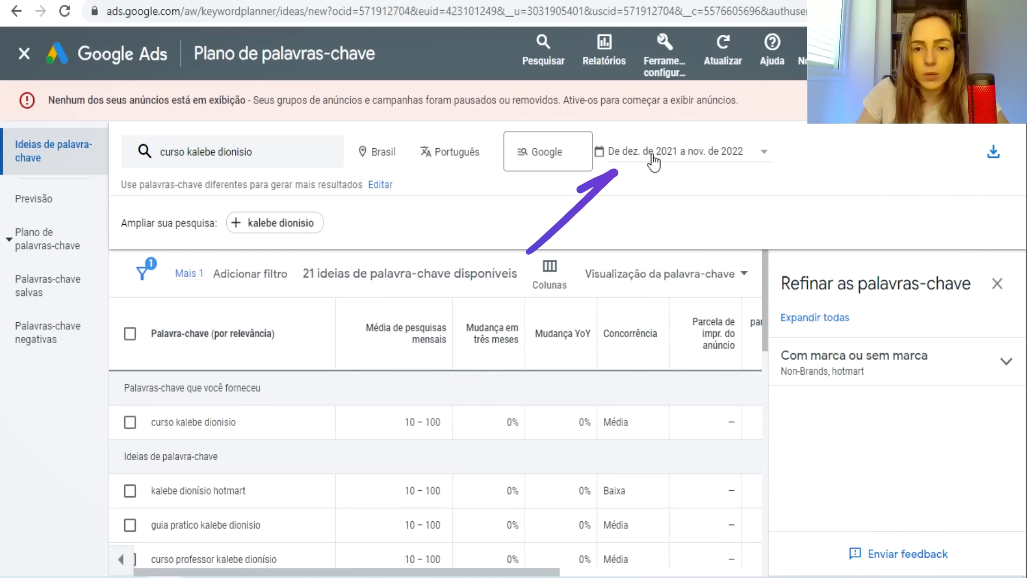
pyautogui.click(686, 158)
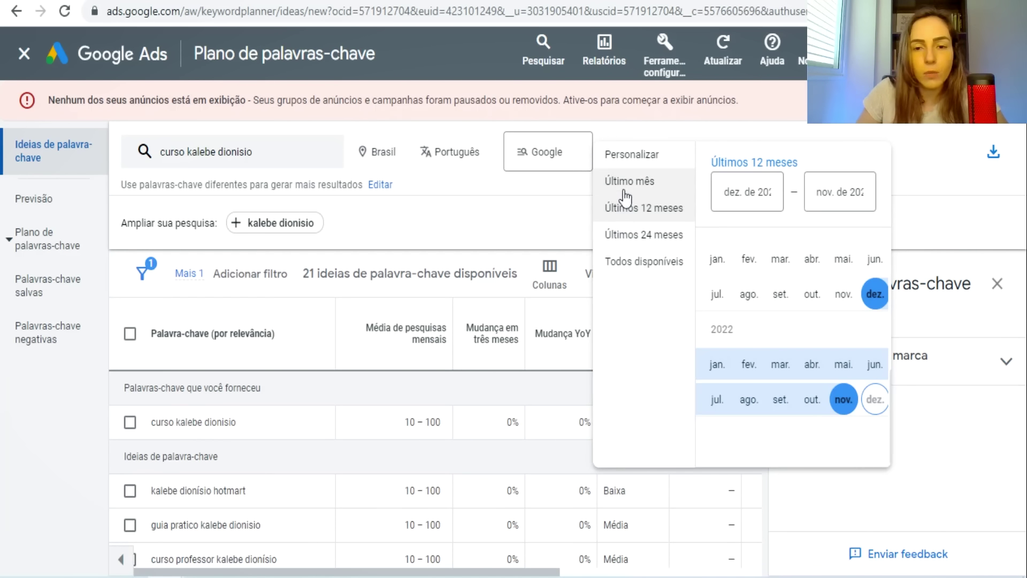
pyautogui.click(627, 185)
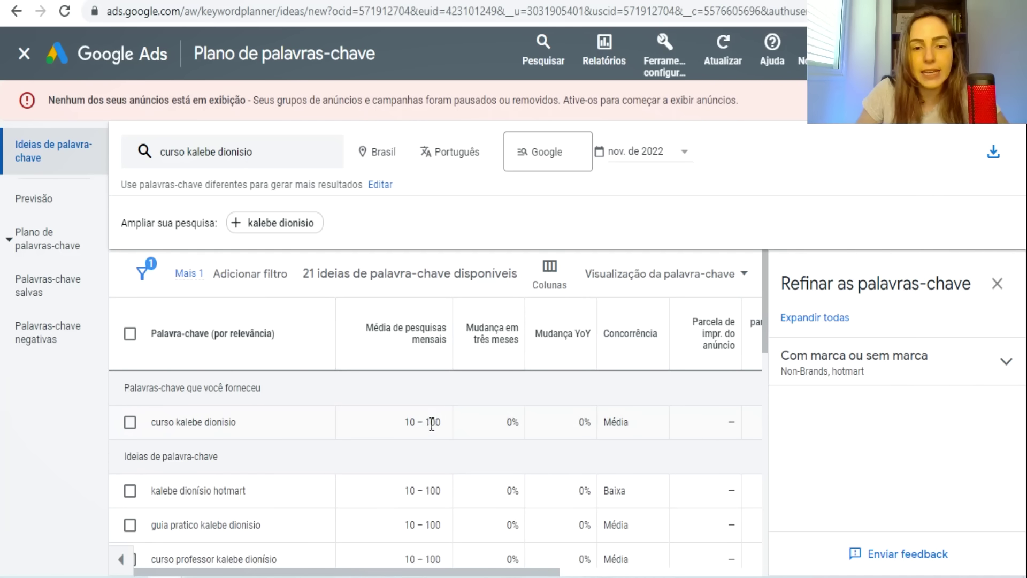
# Examine the keyword ideas and compare the lowest and highest top-of-page bids for the searched course keyword
pyautogui.moveTo(438, 424); pyautogui.dragTo(151, 425)
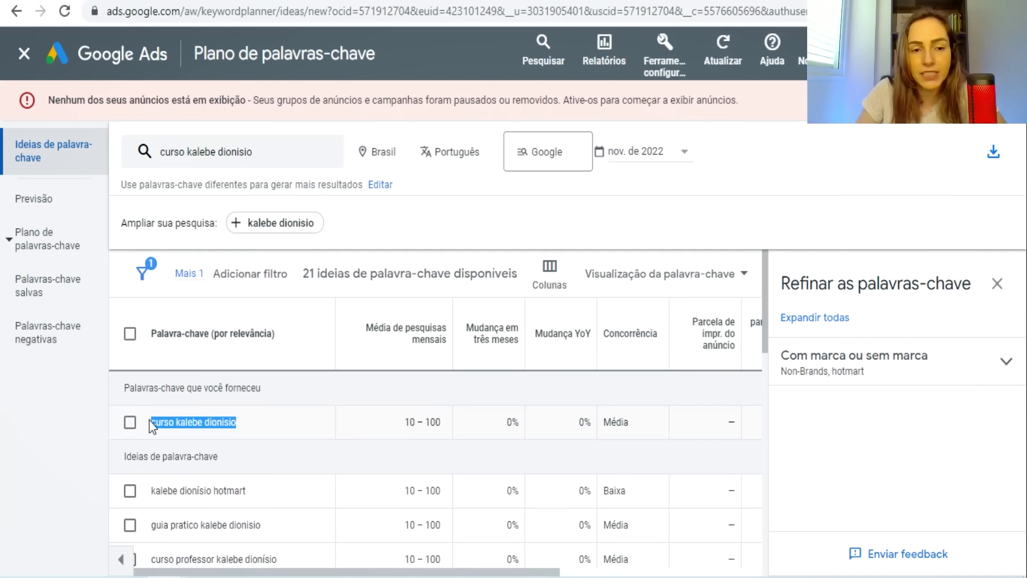
pyautogui.scroll(-10, 198, 416)
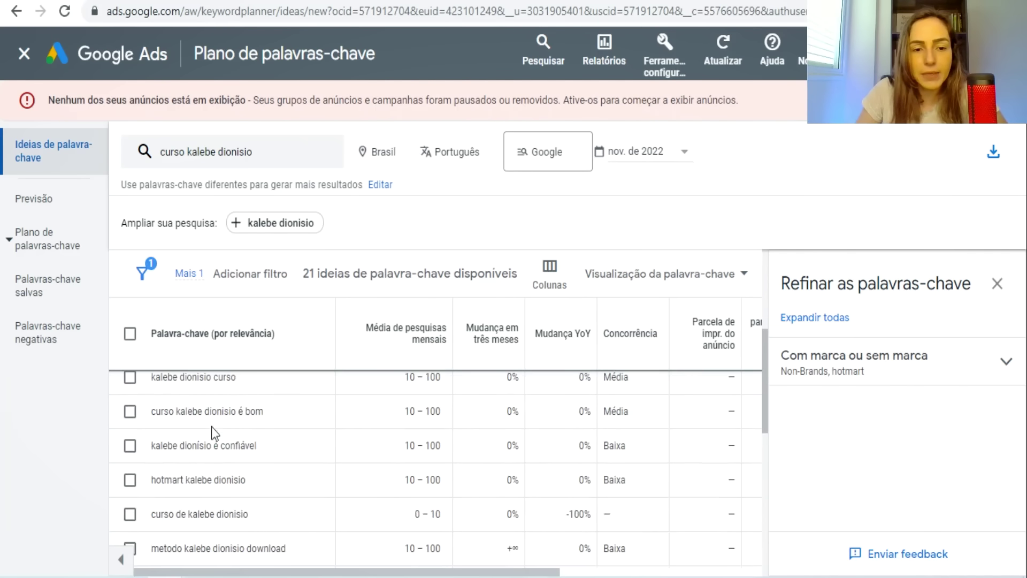
pyautogui.scroll(10, 213, 471)
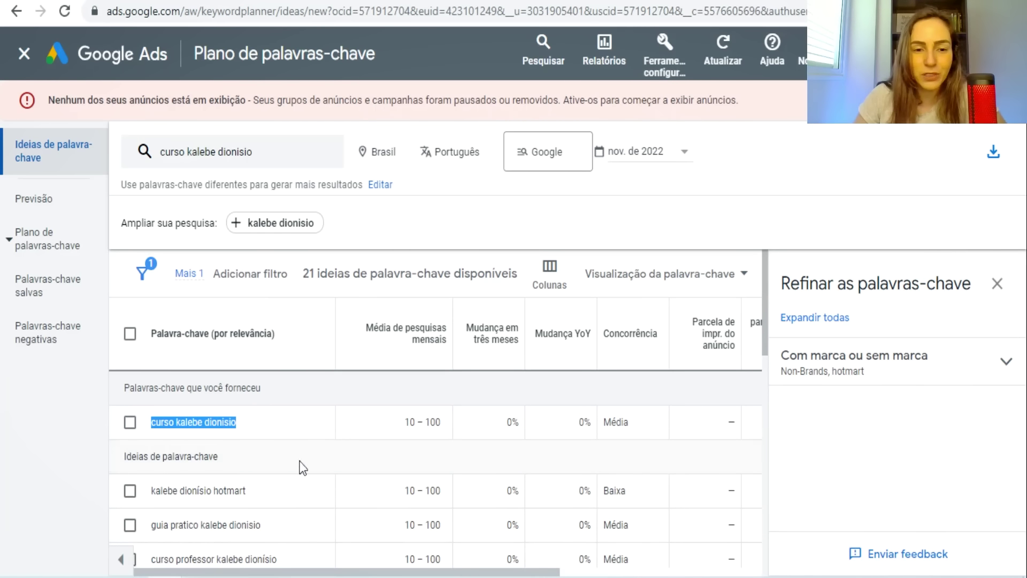
pyautogui.click(459, 572)
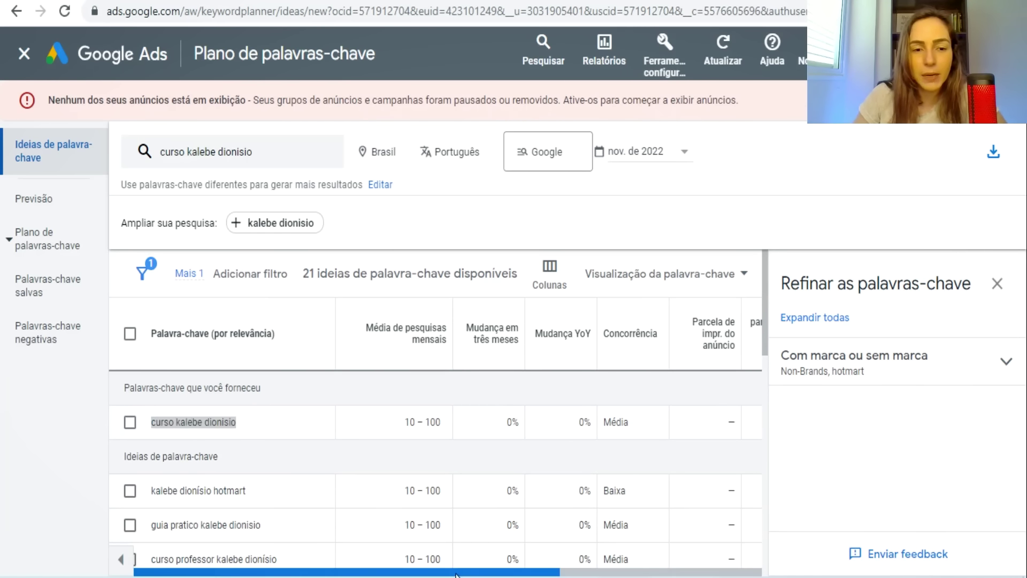
pyautogui.moveTo(466, 573); pyautogui.dragTo(632, 575)
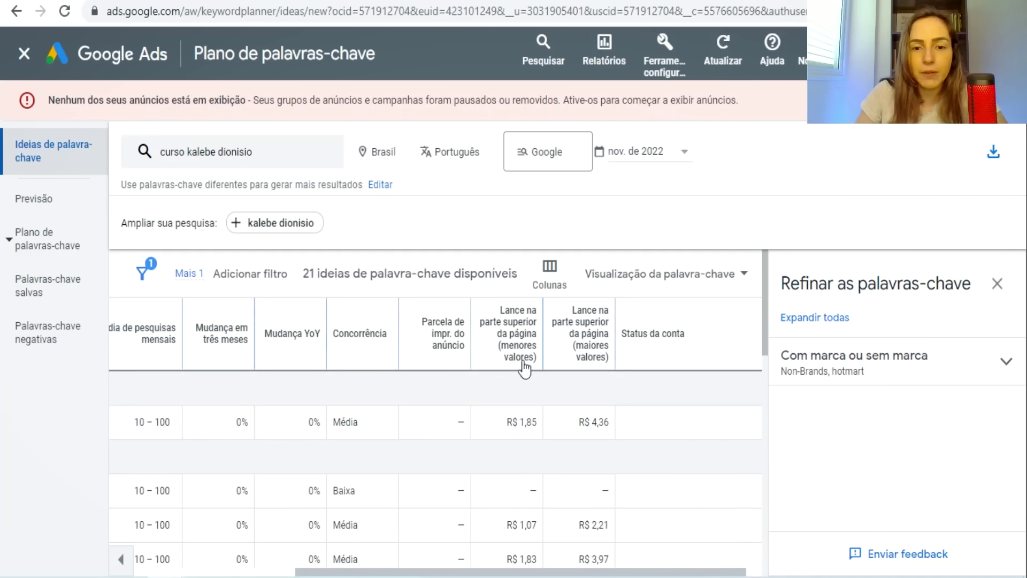
pyautogui.moveTo(523, 367)
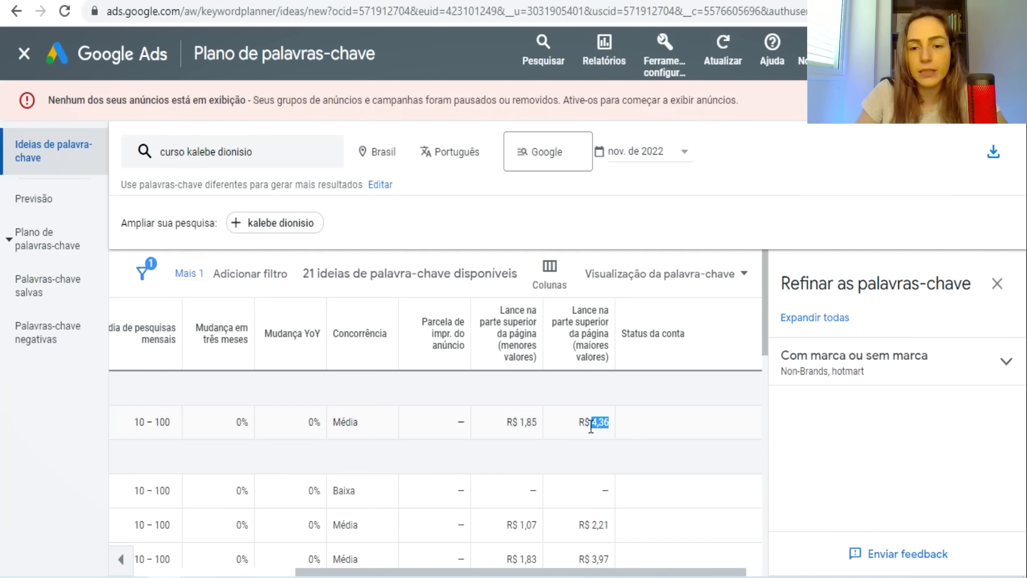
pyautogui.moveTo(585, 431); pyautogui.dragTo(518, 434)
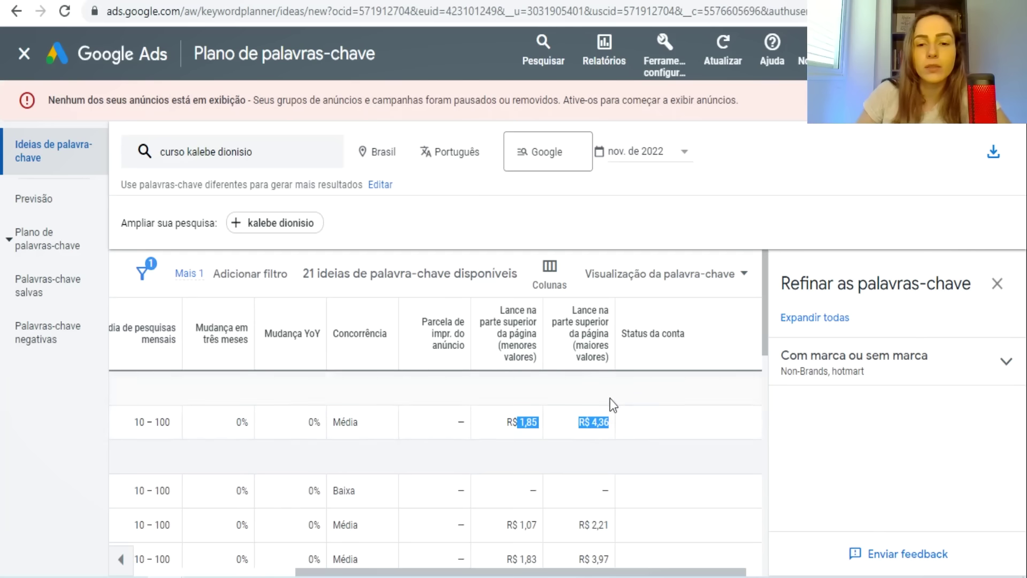
# Set the maximum CPC bid limit to R$ 3,00, based on the course keyword's top-of-page bids in the keyword plan, and continue to the campaign settings
pyautogui.moveTo(567, 572); pyautogui.dragTo(405, 575)
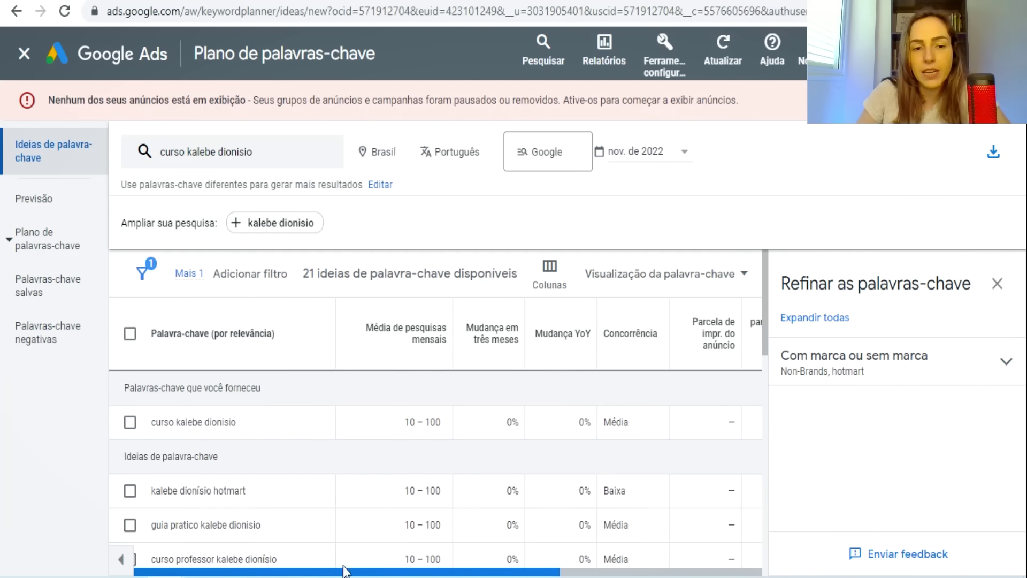
pyautogui.moveTo(237, 422); pyautogui.dragTo(151, 426)
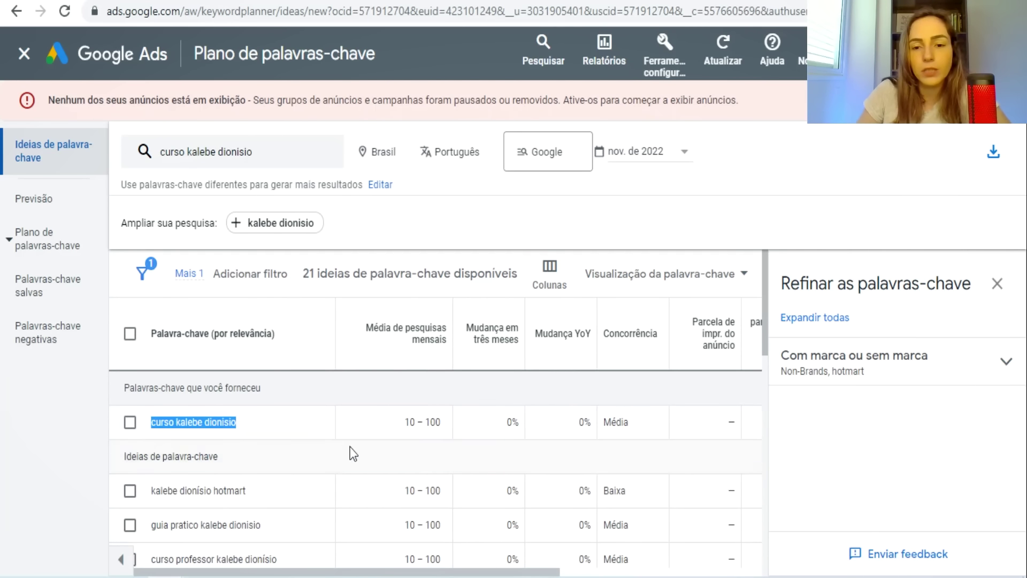
pyautogui.moveTo(377, 572); pyautogui.dragTo(508, 571)
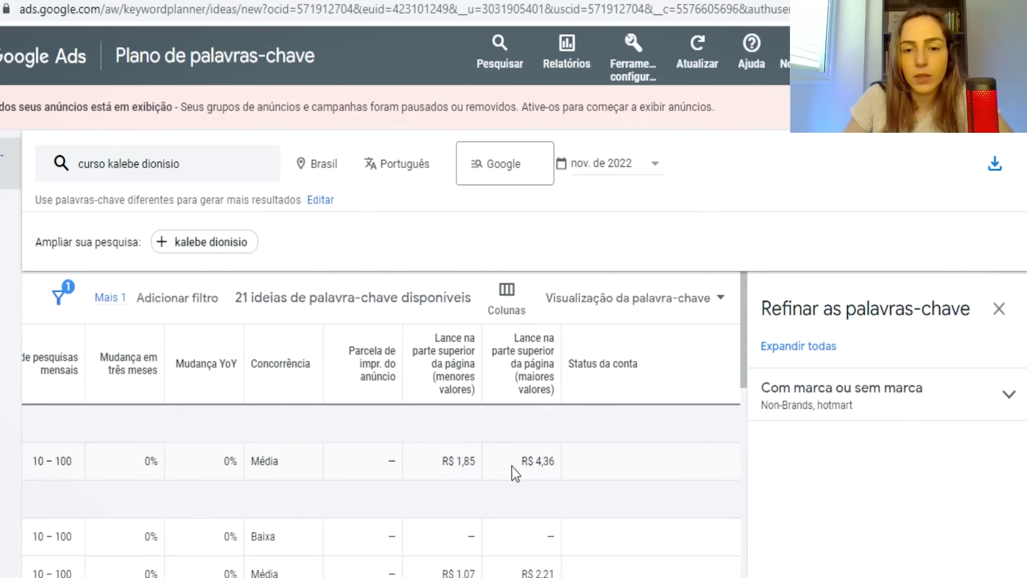
pyautogui.moveTo(541, 459); pyautogui.dragTo(522, 460)
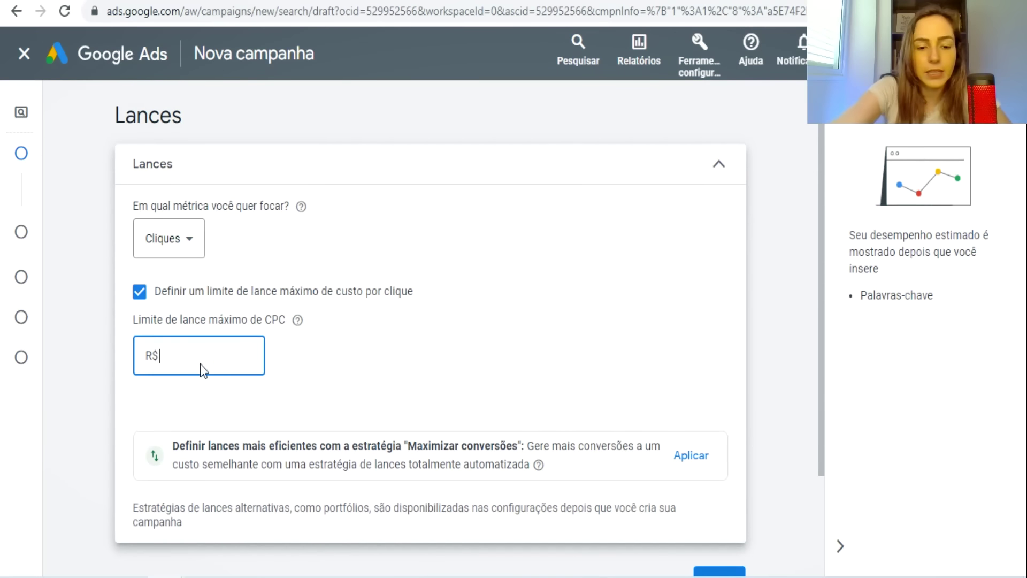
pyautogui.write('3')
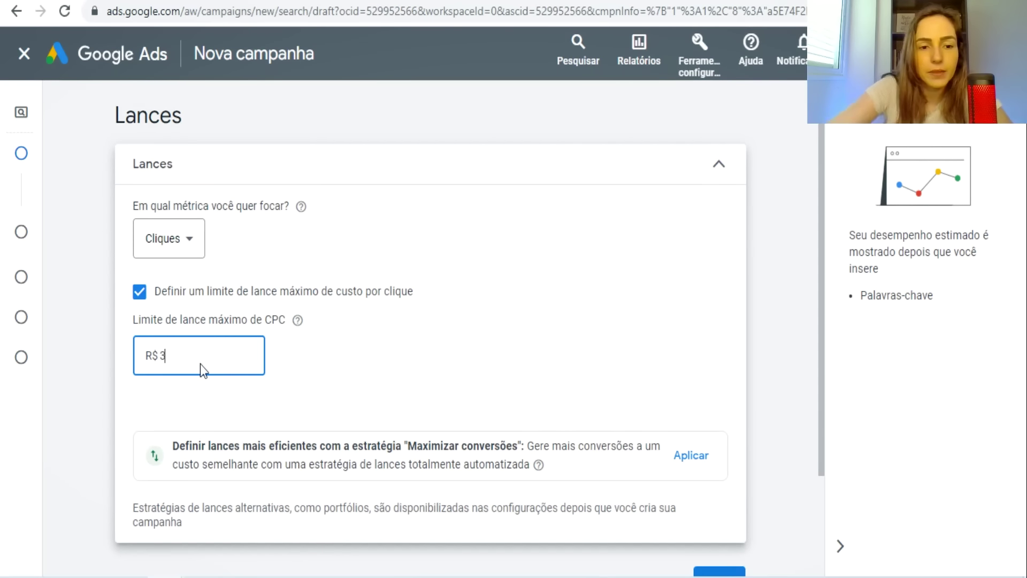
pyautogui.click(595, 334)
pyautogui.scroll(-3, 636, 287)
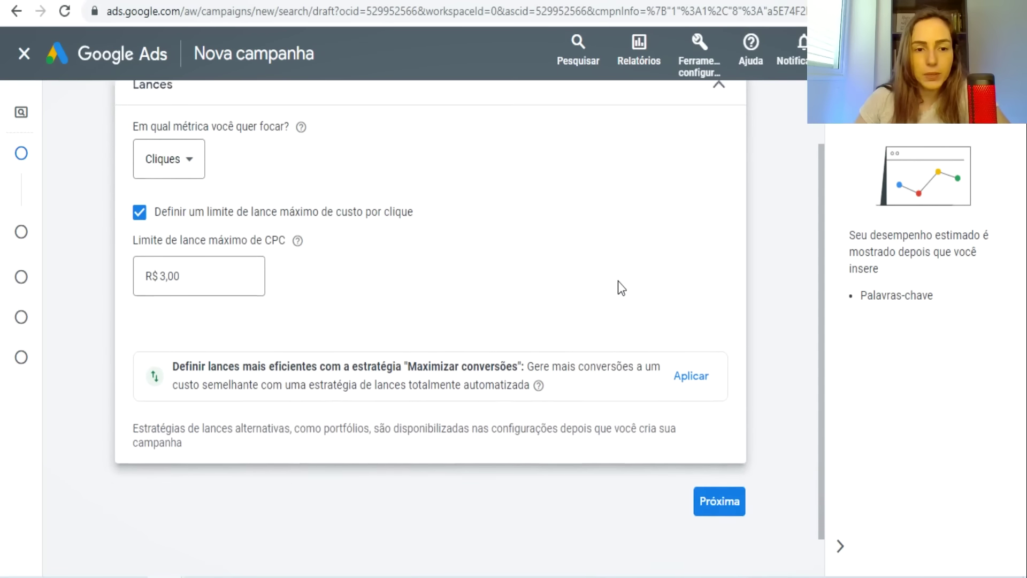
pyautogui.click(719, 458)
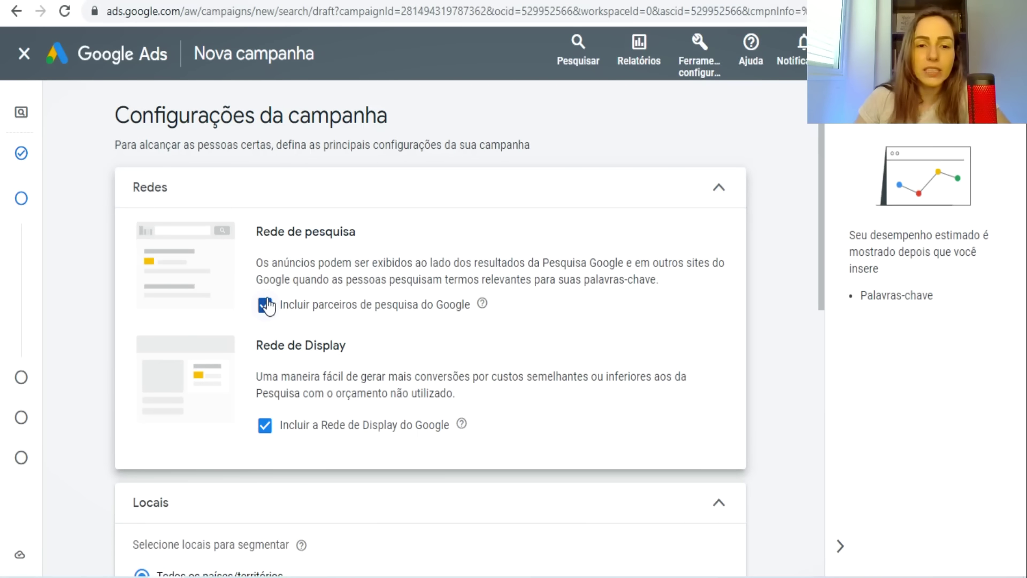
# Exclude both the Google search partners and the Google Display Network from the campaign's networks
pyautogui.moveTo(313, 309); pyautogui.dragTo(479, 317)
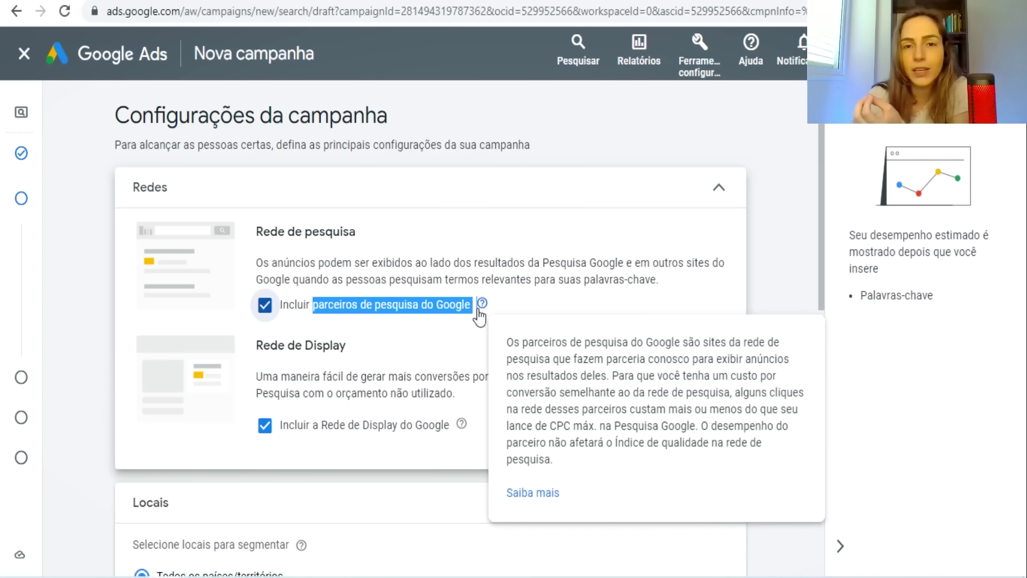
pyautogui.click(264, 306)
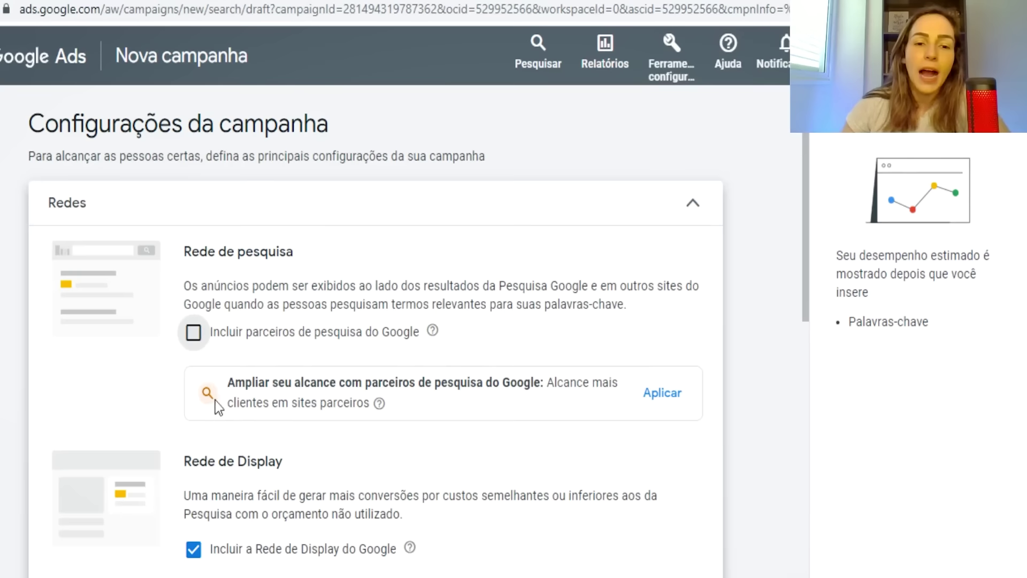
pyautogui.scroll(-2, 289, 375)
pyautogui.click(200, 369)
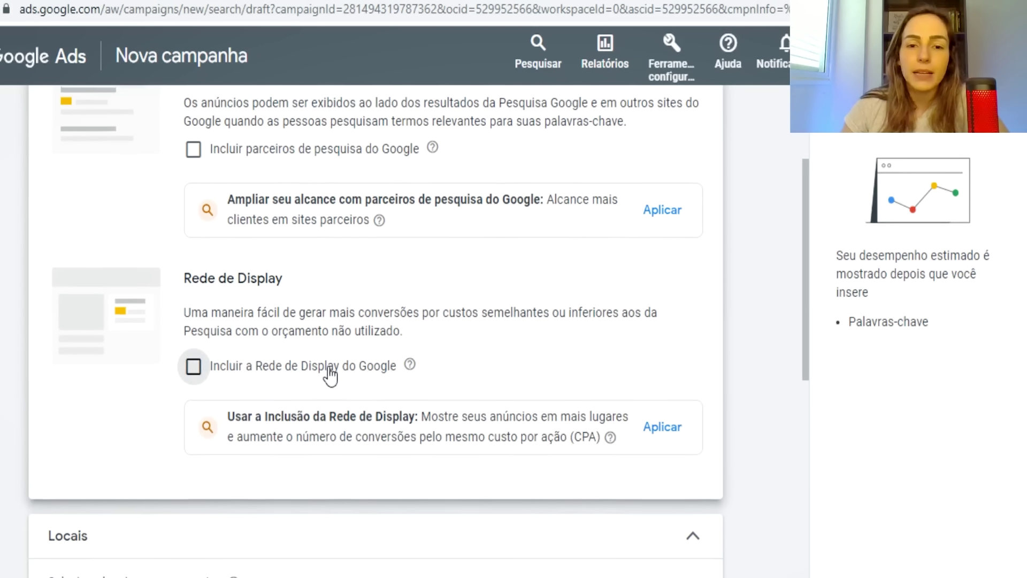
pyautogui.scroll(2, 399, 441)
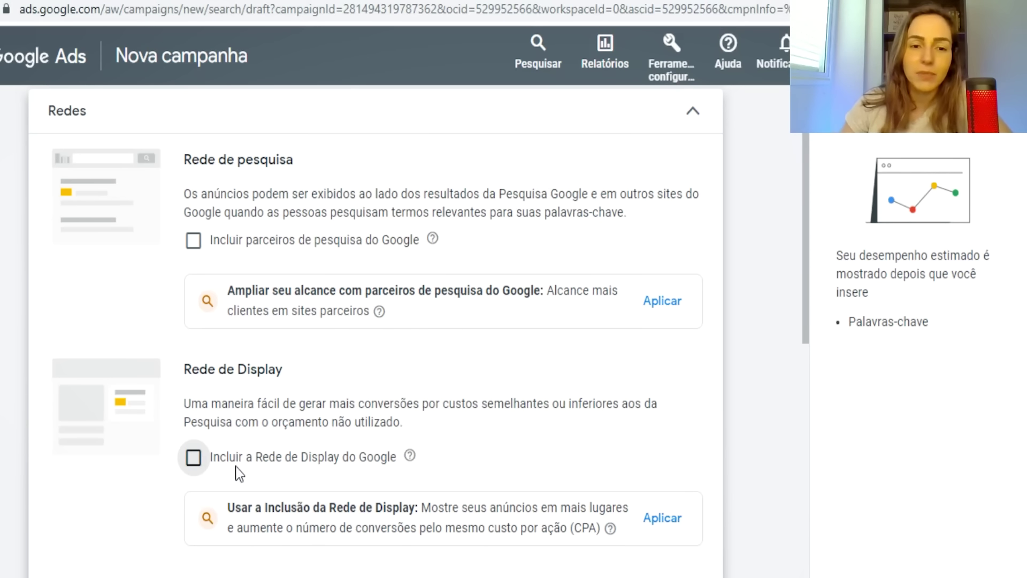
# Target Brasil as the location, remove Português so the campaign covers Todos os idiomas, and continue to the keywords and ads stage
pyautogui.scroll(-3, 270, 461)
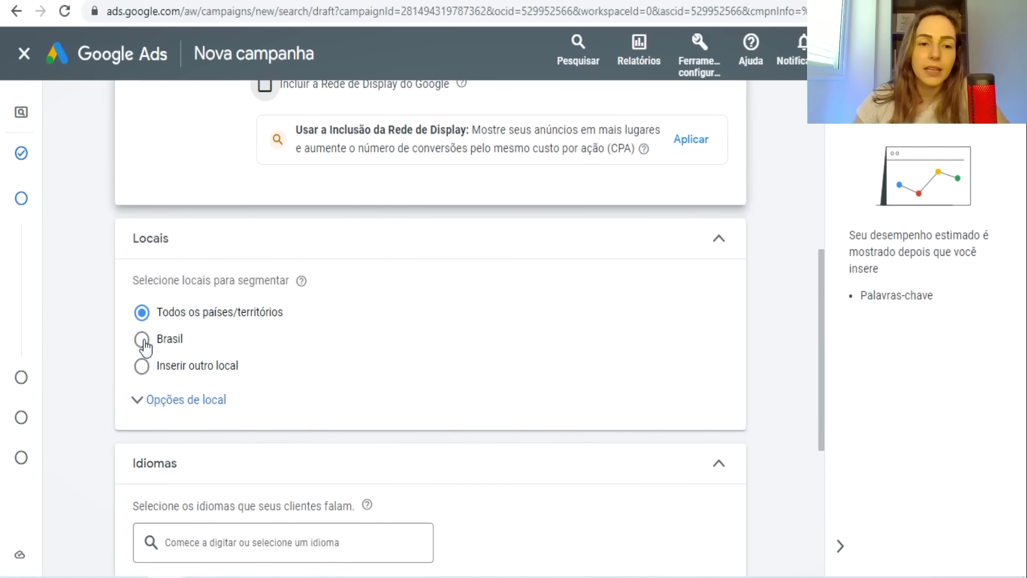
pyautogui.click(142, 340)
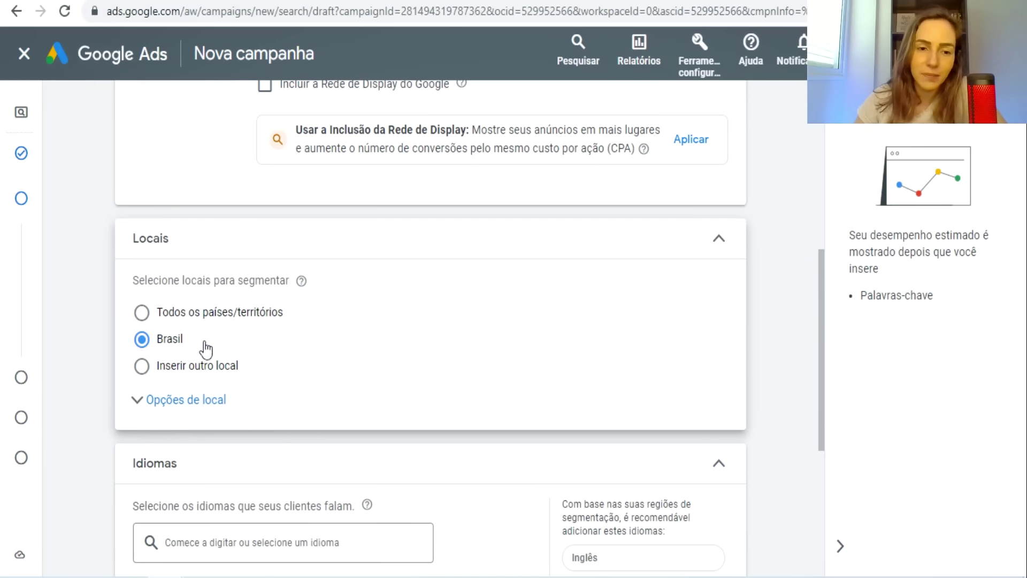
pyautogui.scroll(-3, 181, 339)
pyautogui.click(268, 375)
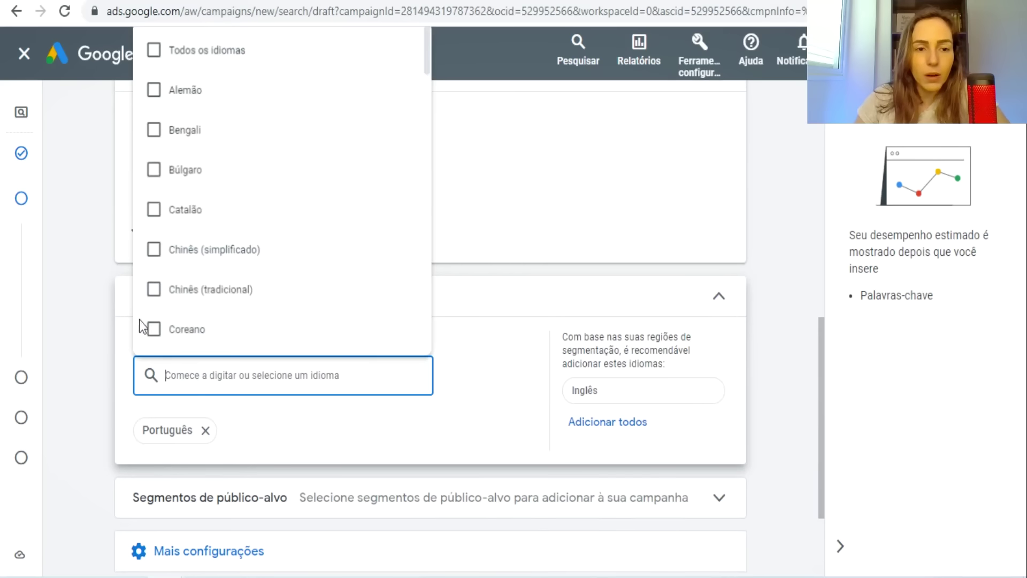
pyautogui.moveTo(143, 296); pyautogui.dragTo(558, 316)
pyautogui.click(205, 431)
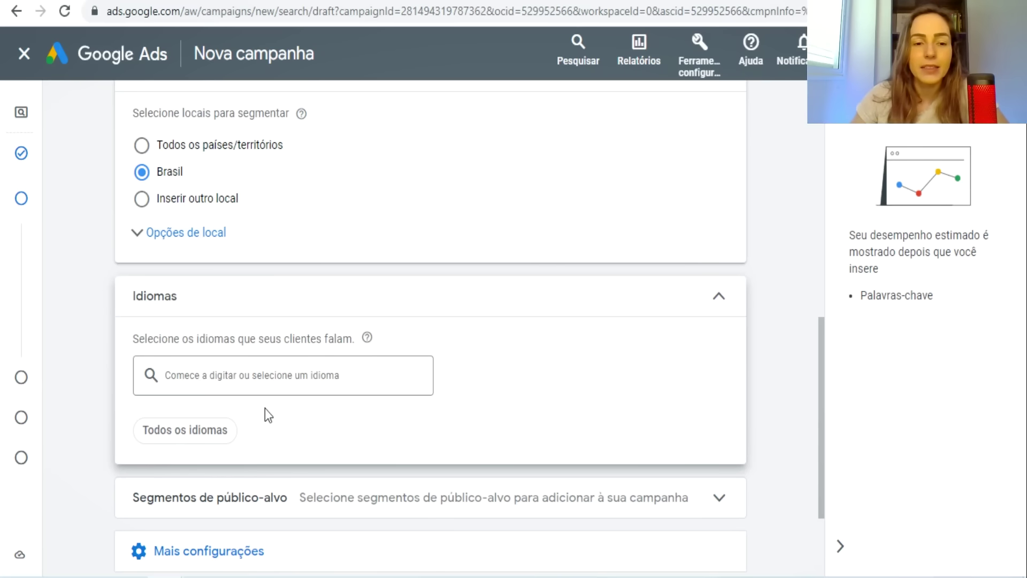
pyautogui.scroll(-3, 188, 356)
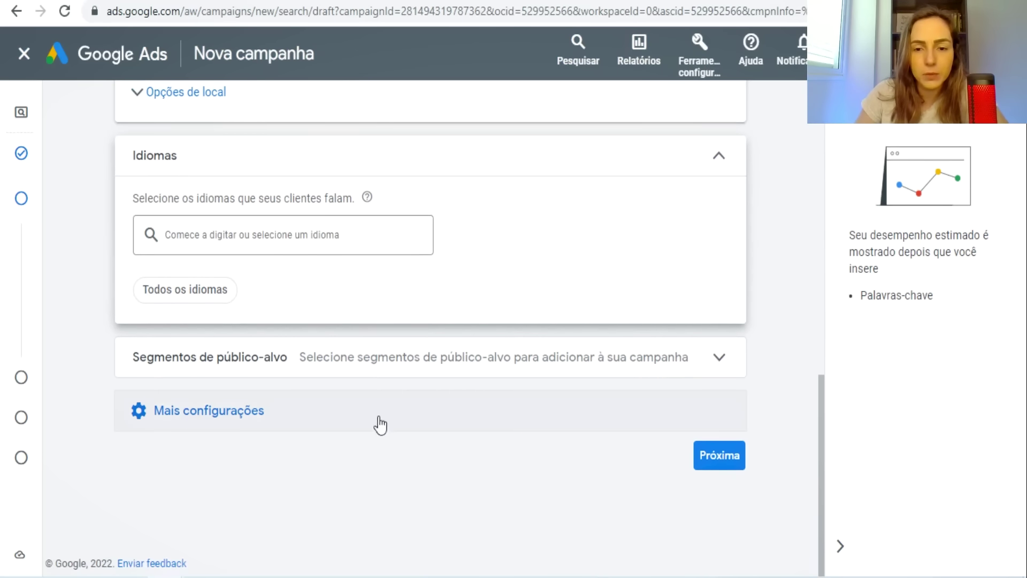
pyautogui.click(714, 464)
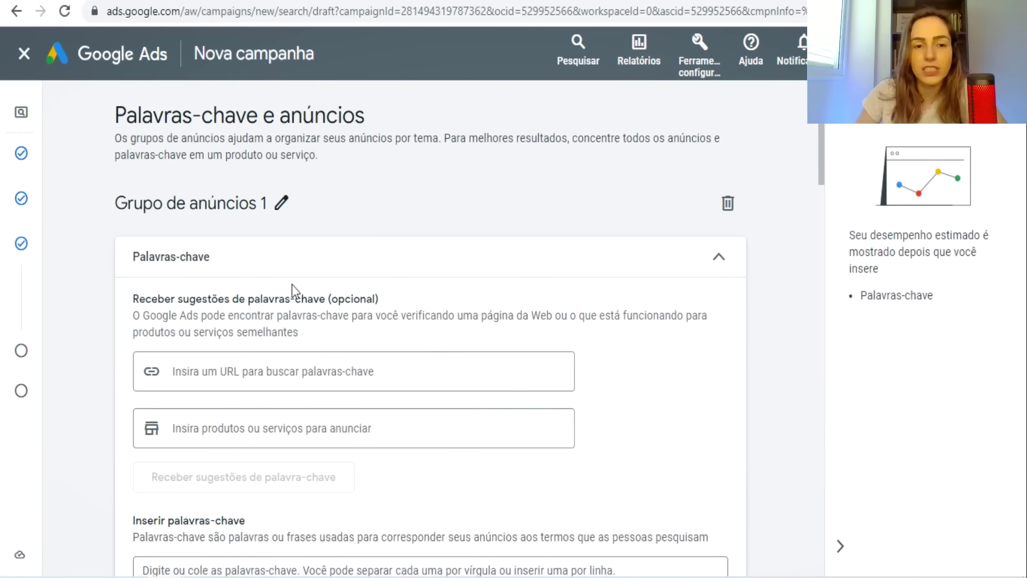
# Copy the searched course keyword from the keyword plan and paste it into the keyword list of Grupo de anúncios 1
pyautogui.scroll(-2, 346, 331)
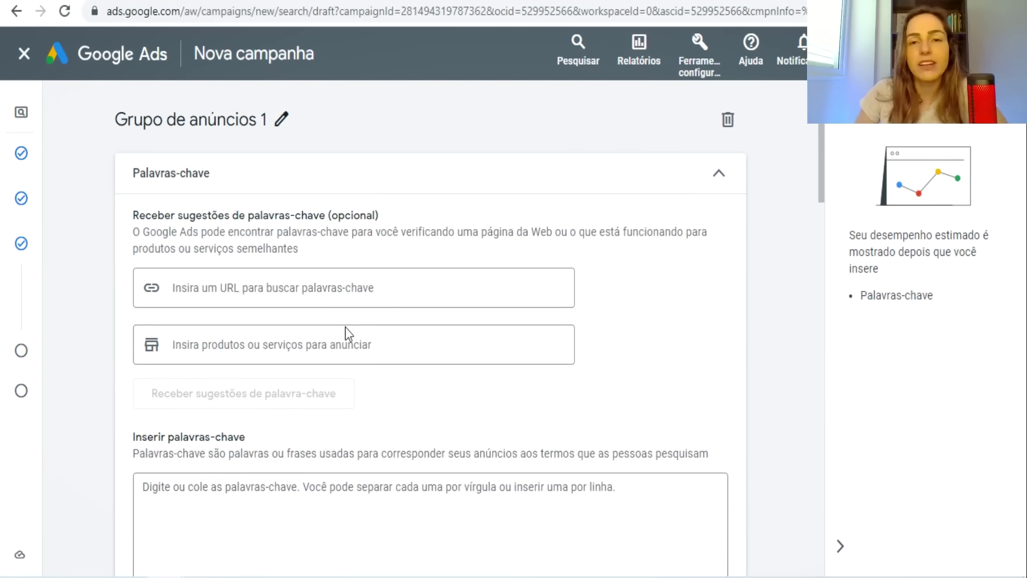
pyautogui.scroll(-2, 349, 319)
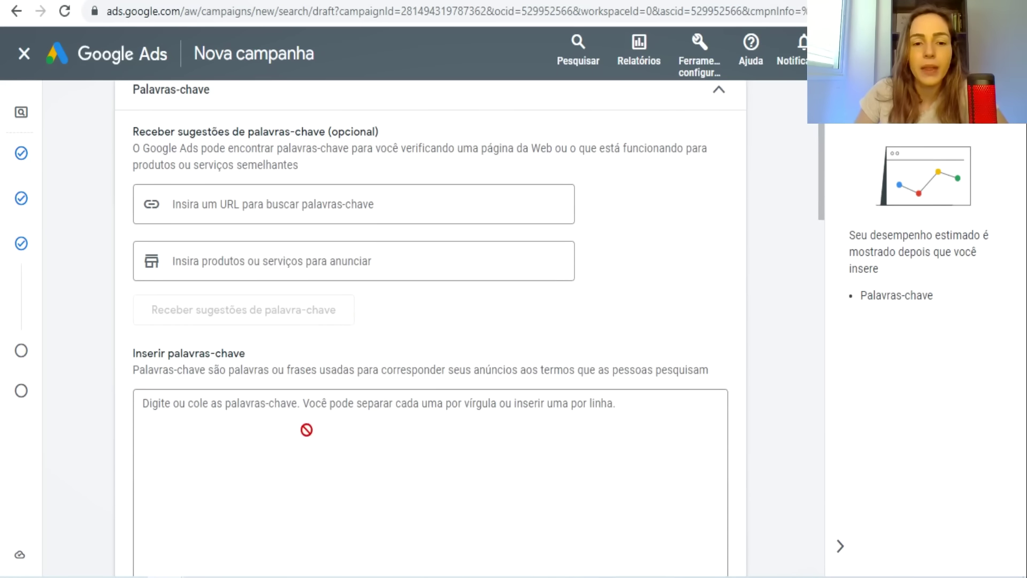
pyautogui.click(251, 417)
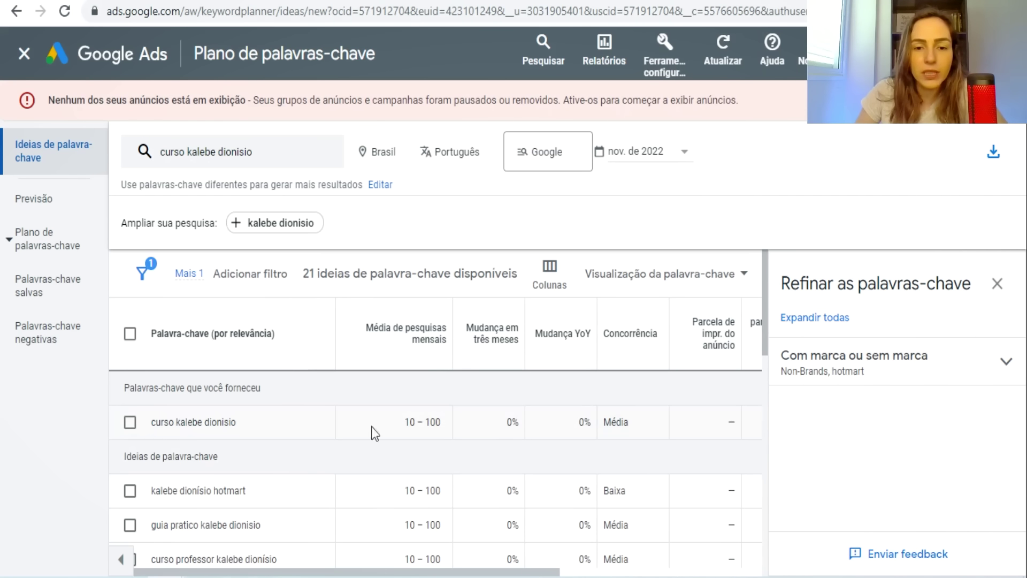
pyautogui.moveTo(440, 423); pyautogui.dragTo(405, 422)
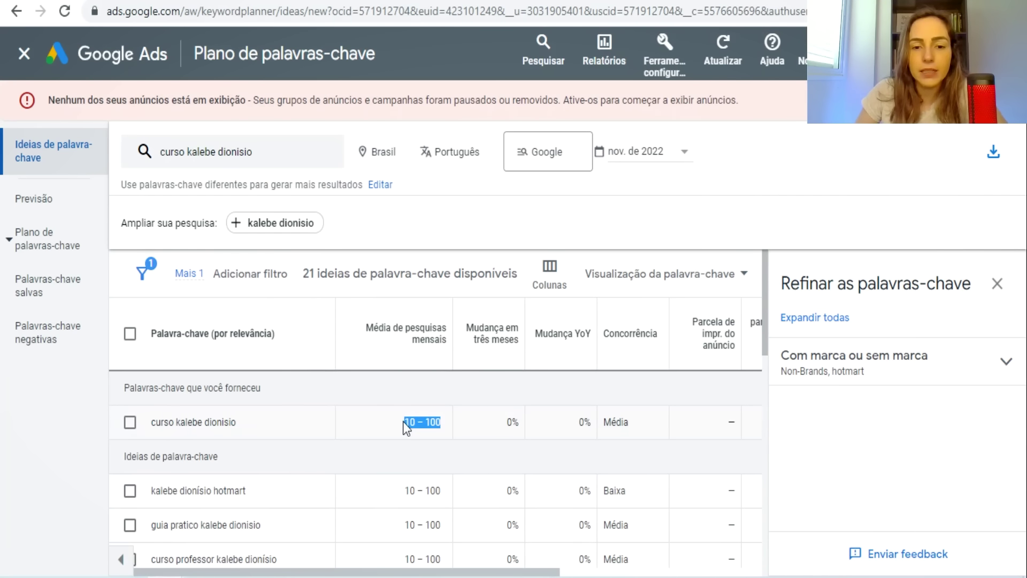
pyautogui.moveTo(245, 425); pyautogui.dragTo(152, 425)
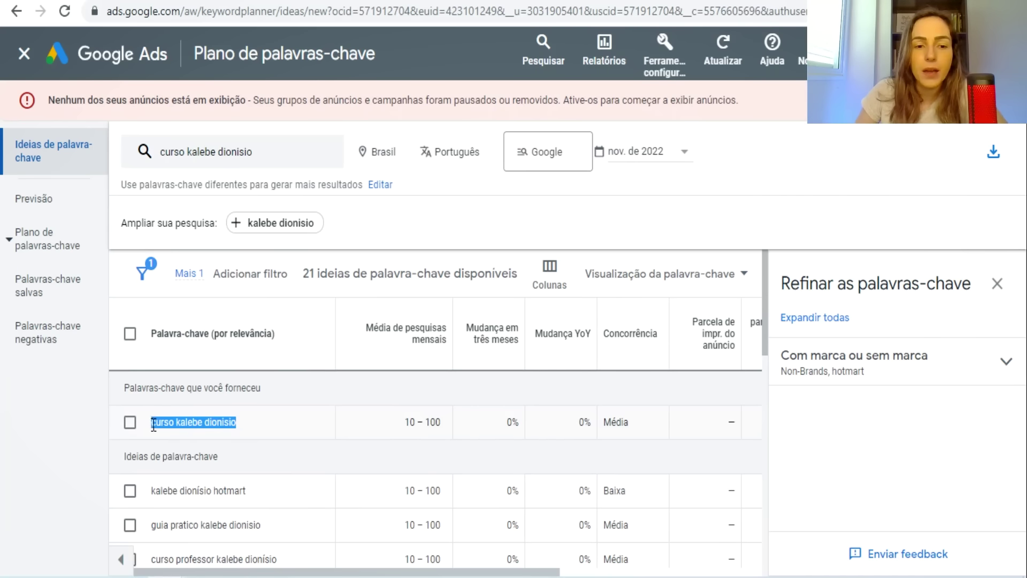
pyautogui.rightClick(167, 429)
pyautogui.click(176, 442)
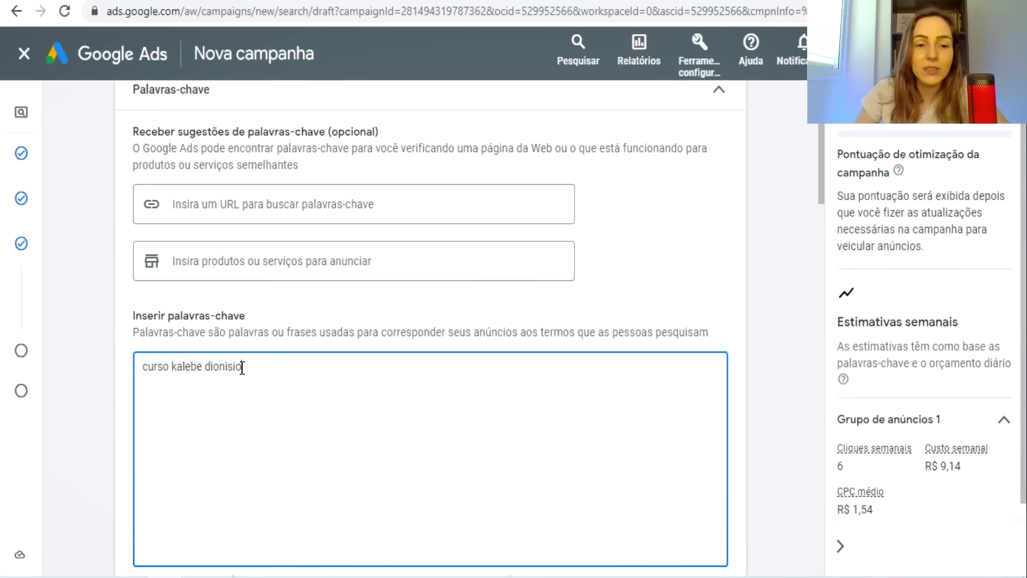
pyautogui.tripleClick(242, 367)
pyautogui.click(268, 412)
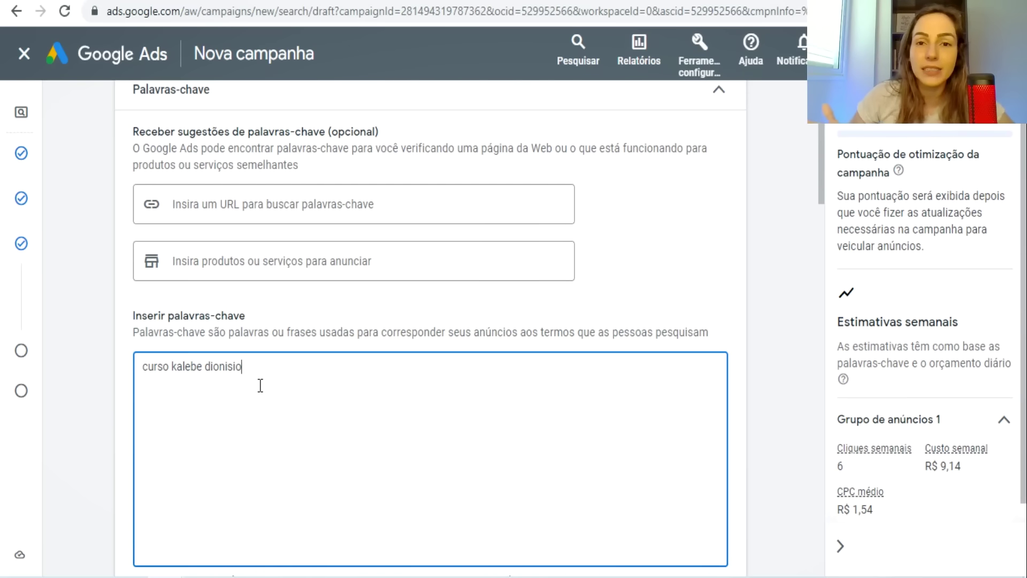
# Review the match-type notation and enclose the pasted course keyword in quotation marks for Correspondência de frase
pyautogui.scroll(-2, 470, 380)
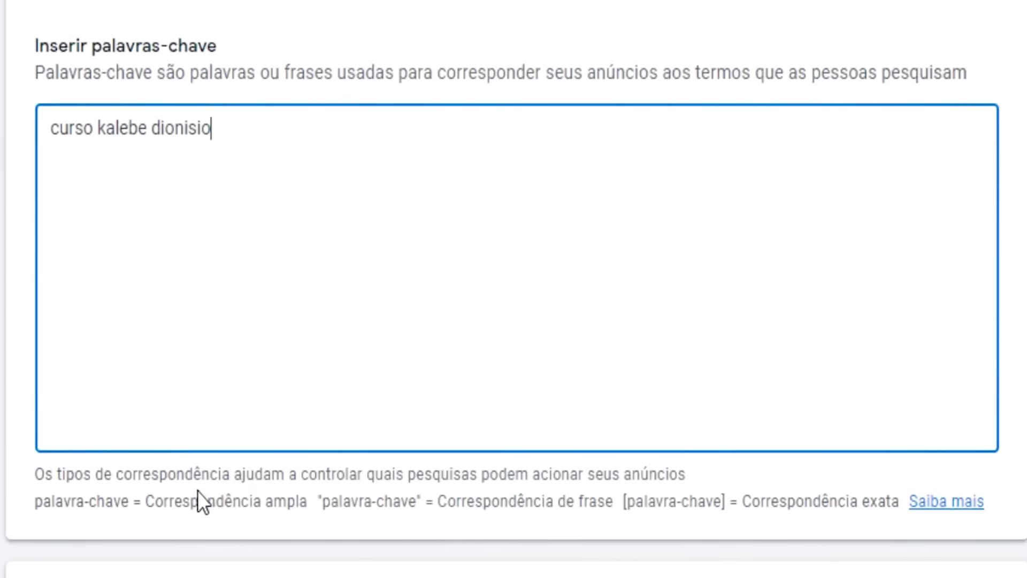
pyautogui.moveTo(75, 501); pyautogui.dragTo(407, 503)
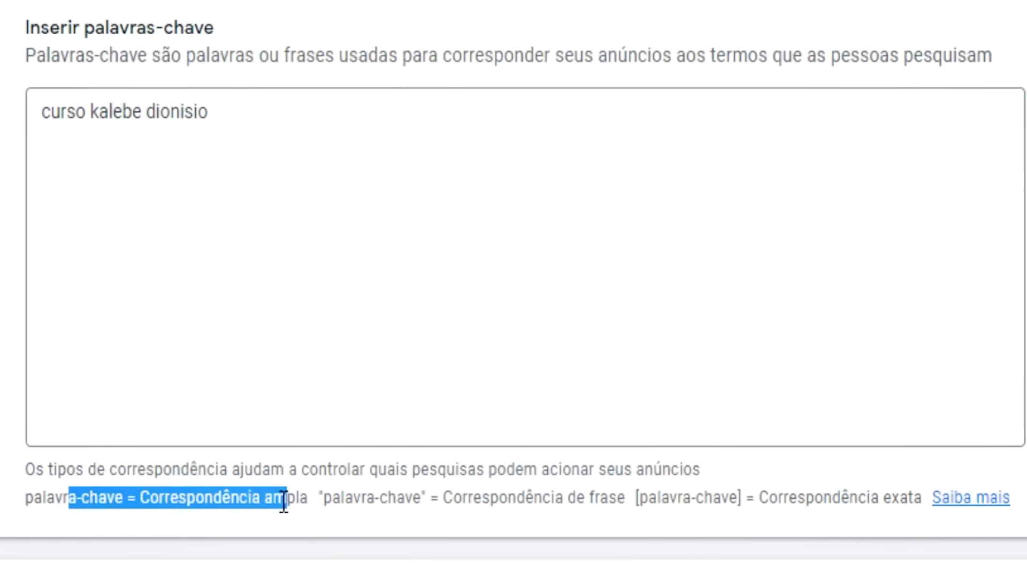
pyautogui.click(413, 498)
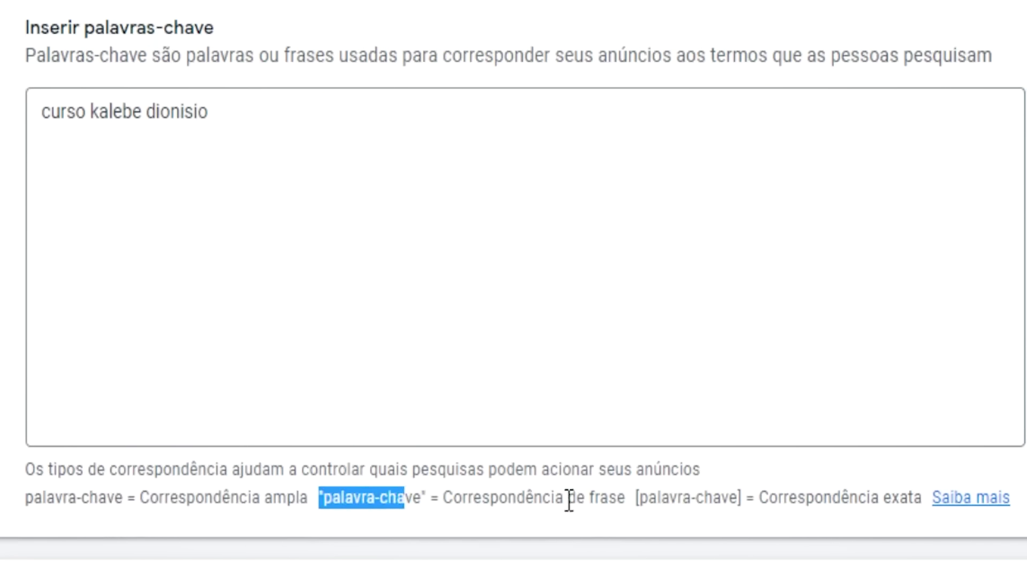
pyautogui.moveTo(569, 499); pyautogui.dragTo(619, 502)
pyautogui.click(521, 321)
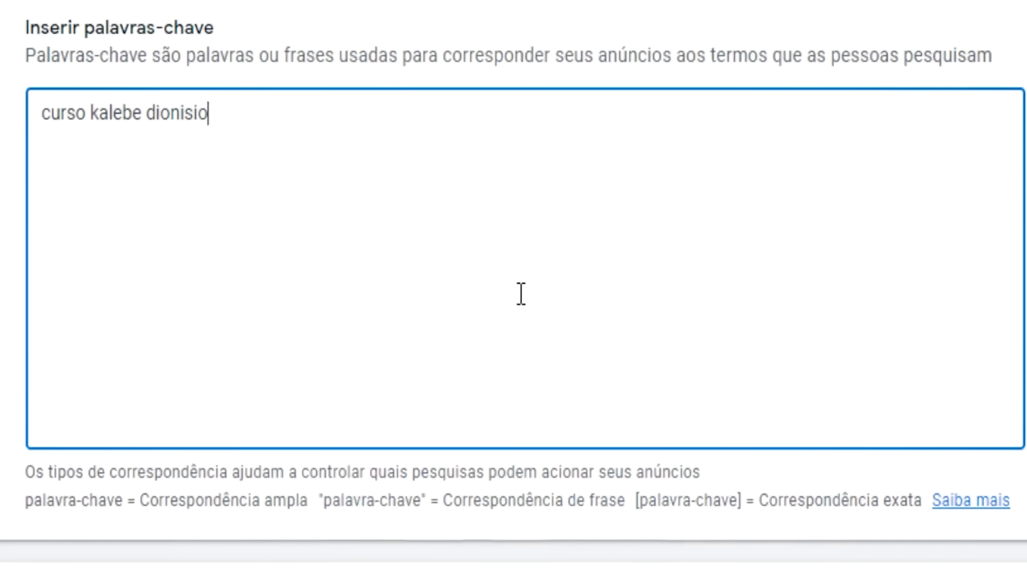
pyautogui.write('"')
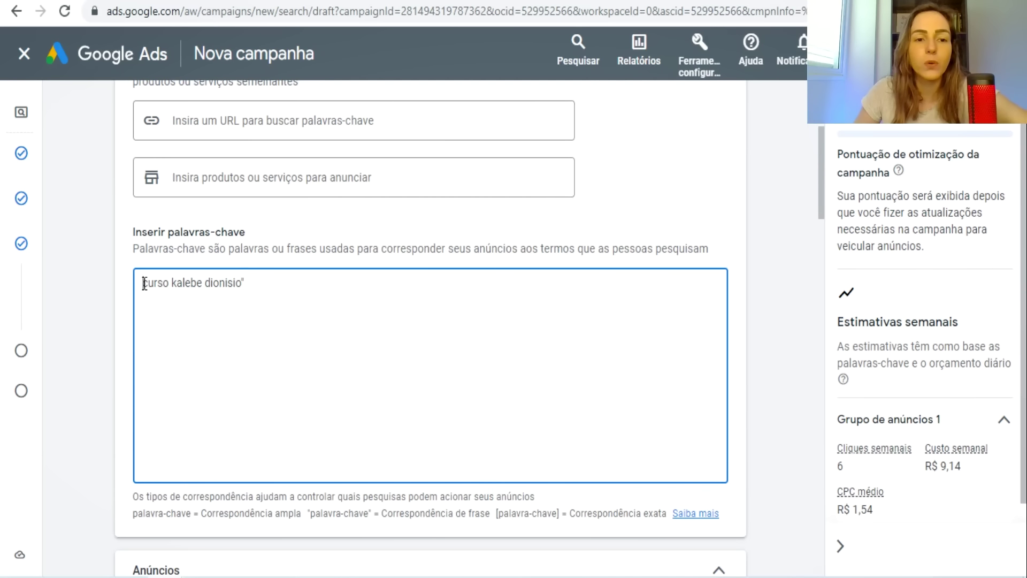
pyautogui.press('Home')
pyautogui.write('"')
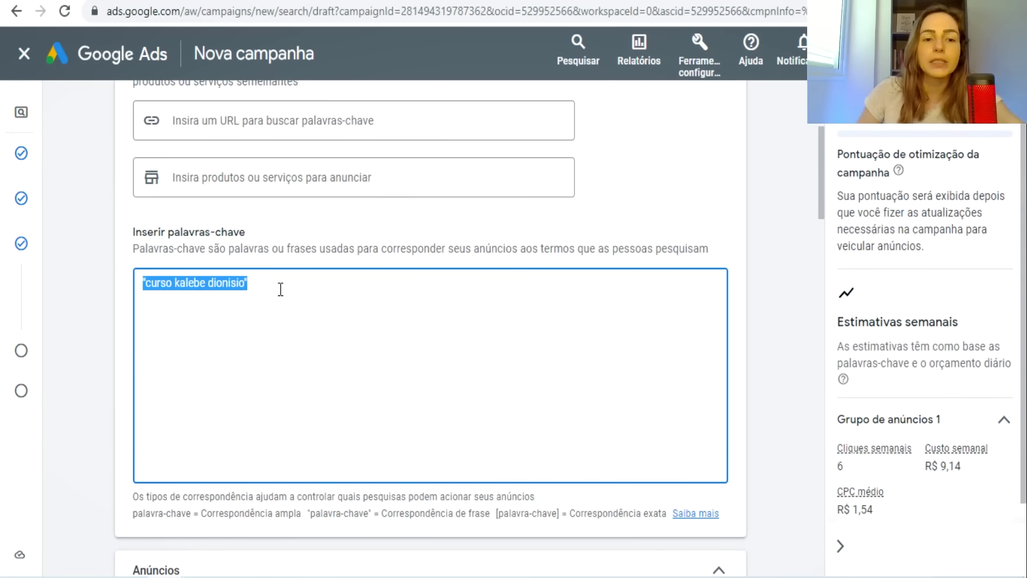
# Add the word "professor" after the quoted course keyword as an example of a broader search phrase
pyautogui.click(278, 282)
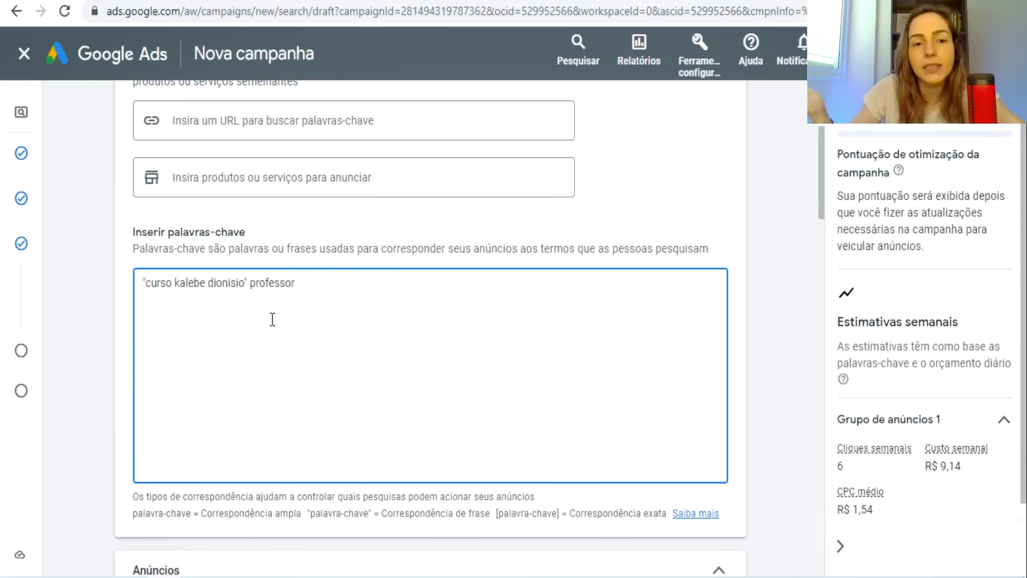
pyautogui.moveTo(273, 283); pyautogui.dragTo(256, 285)
pyautogui.click(197, 301)
pyautogui.click(287, 292)
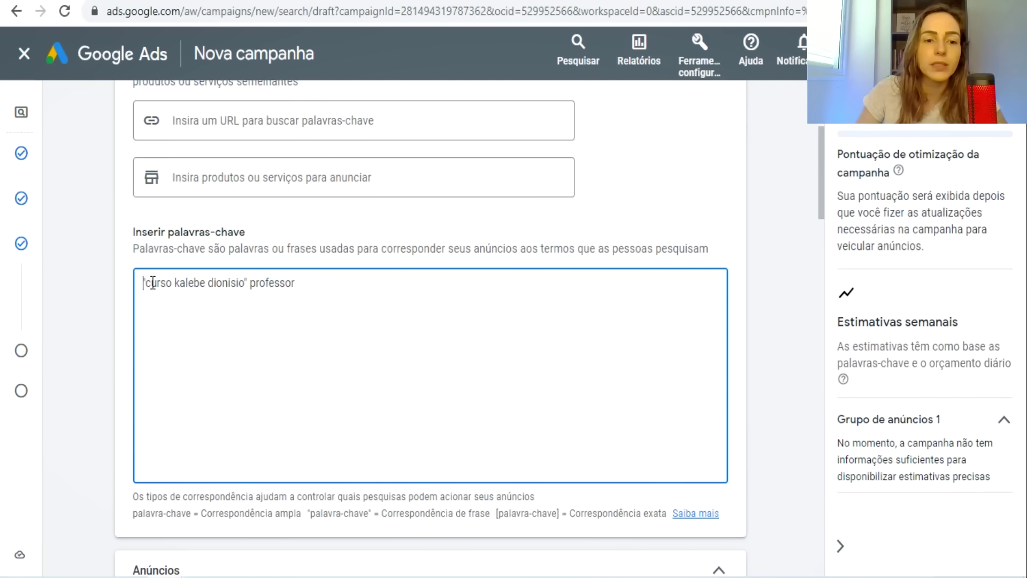
# Remove the word "professor" and enclose the course keyword in square brackets instead of quotation marks for Correspondência exata
pyautogui.moveTo(295, 282); pyautogui.dragTo(253, 286)
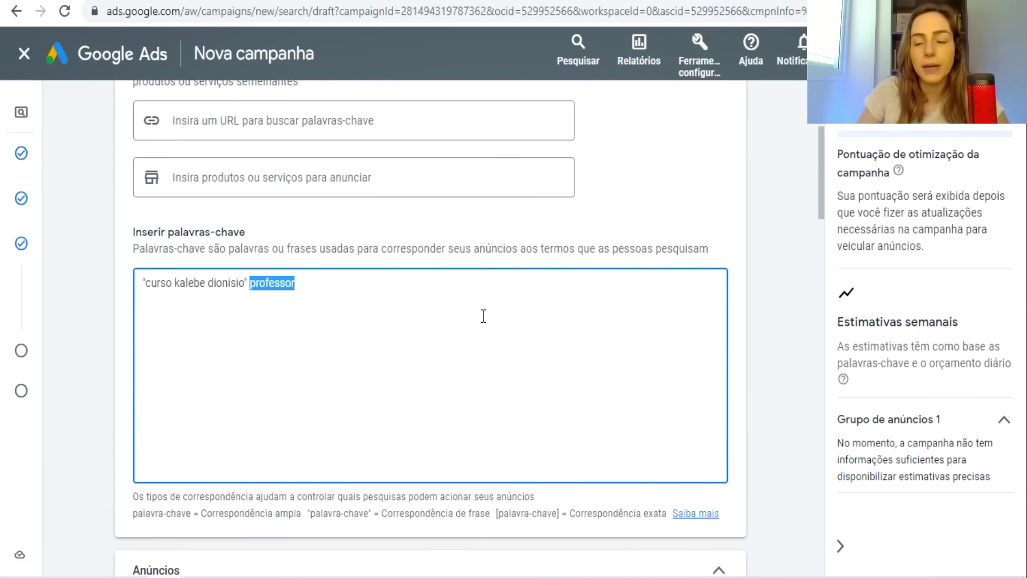
pyautogui.press('BackSpace')
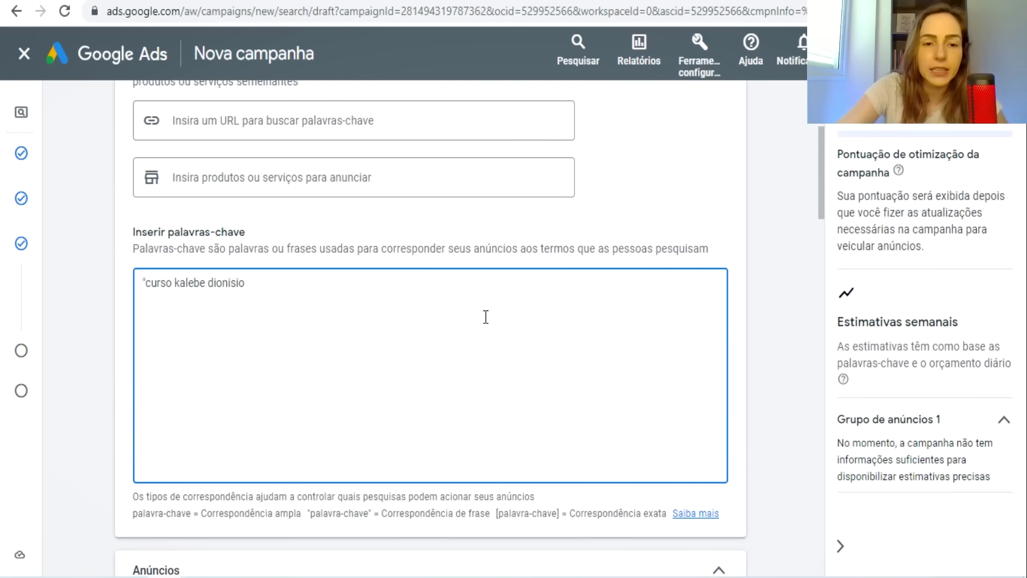
pyautogui.moveTo(565, 511); pyautogui.dragTo(673, 523)
pyautogui.click(259, 300)
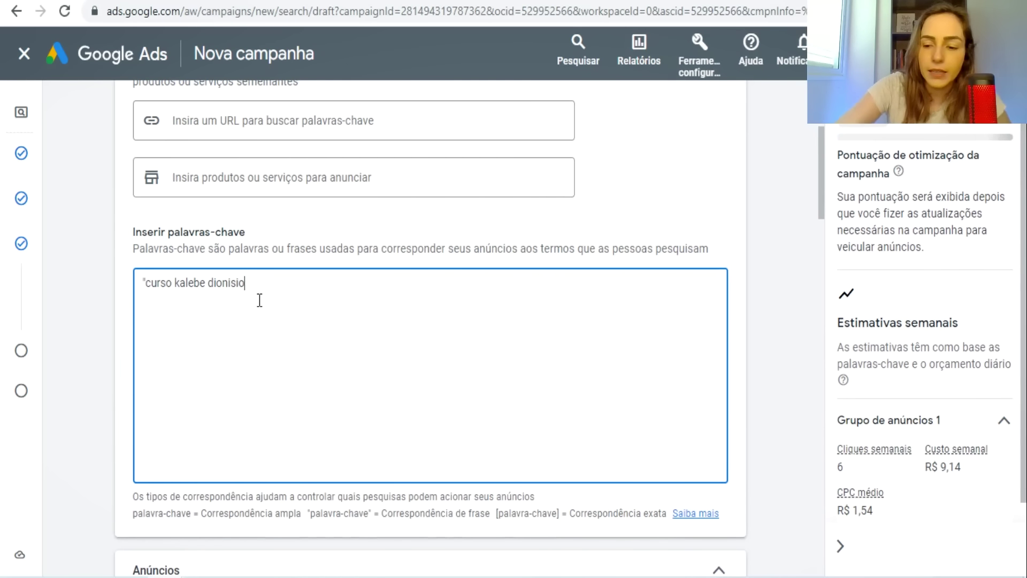
pyautogui.write(']')
pyautogui.click(146, 289)
pyautogui.press('BackSpace')
pyautogui.write('[')
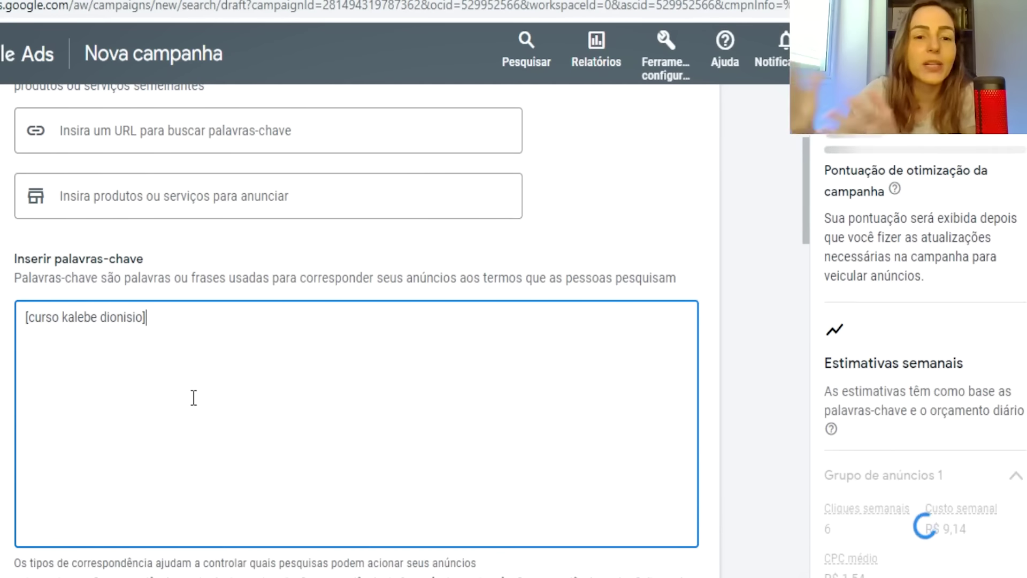
# Add "professor" after the bracketed course keyword as an example and compare it with the course keyword's average monthly searches in the keyword plan
pyautogui.write('p')
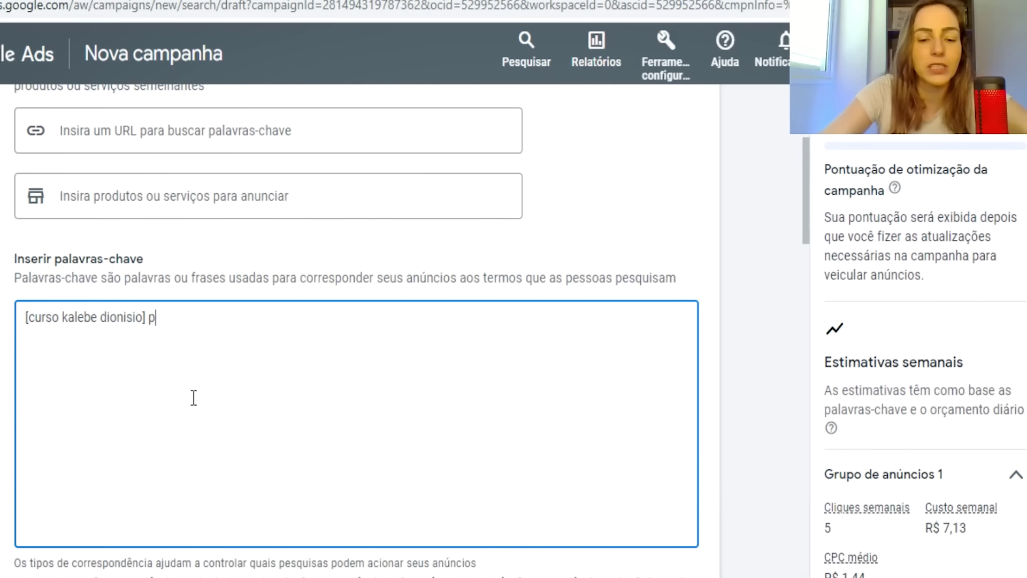
pyautogui.write('rofessor')
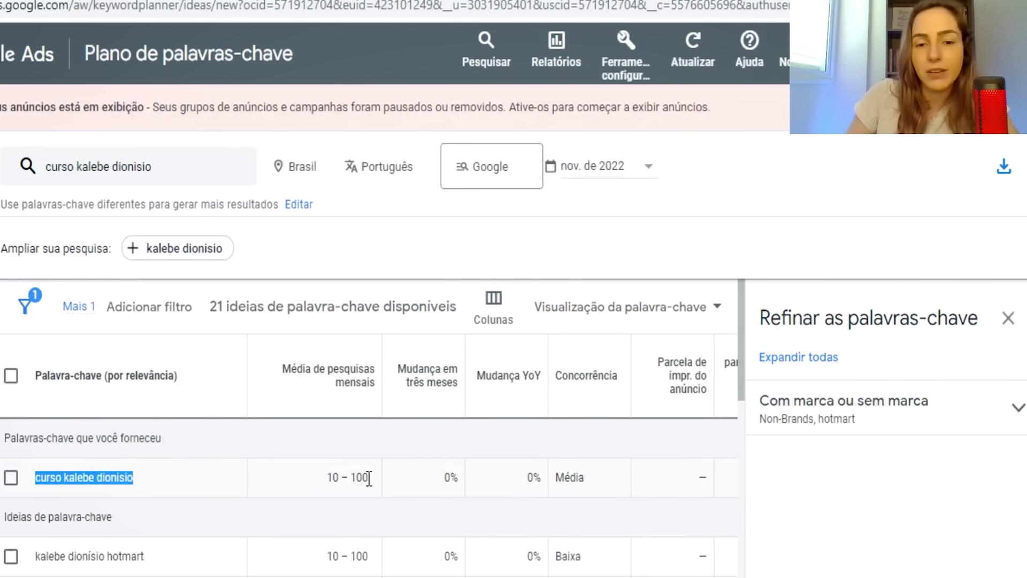
pyautogui.moveTo(369, 477); pyautogui.dragTo(328, 479)
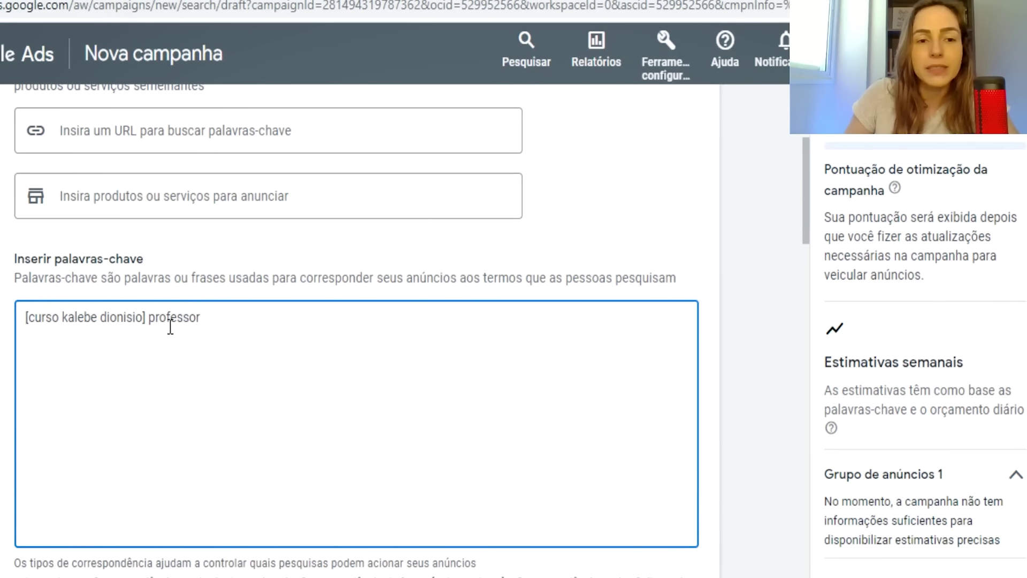
pyautogui.moveTo(171, 319); pyautogui.dragTo(177, 321)
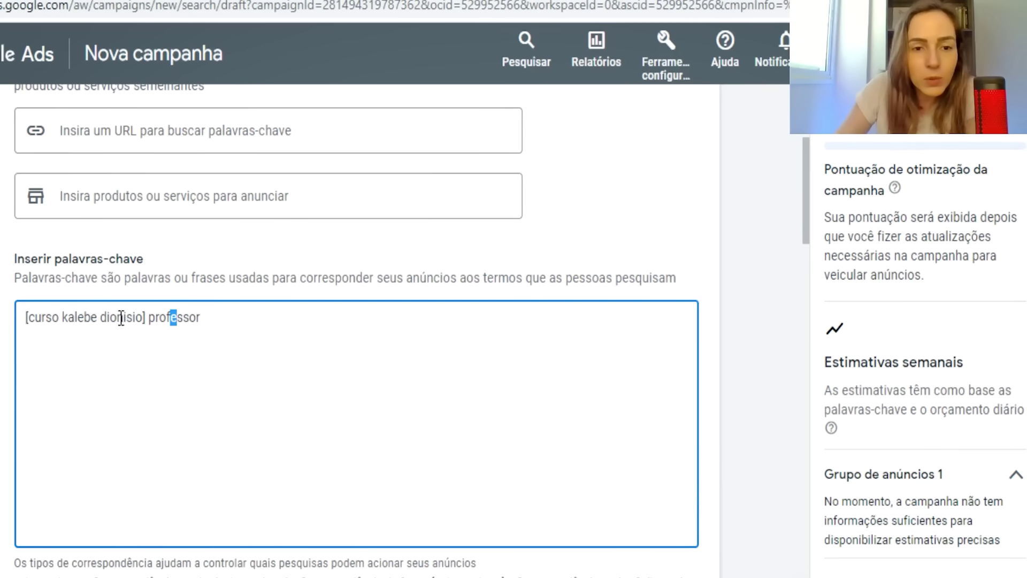
pyautogui.moveTo(204, 325); pyautogui.dragTo(23, 344)
pyautogui.click(96, 361)
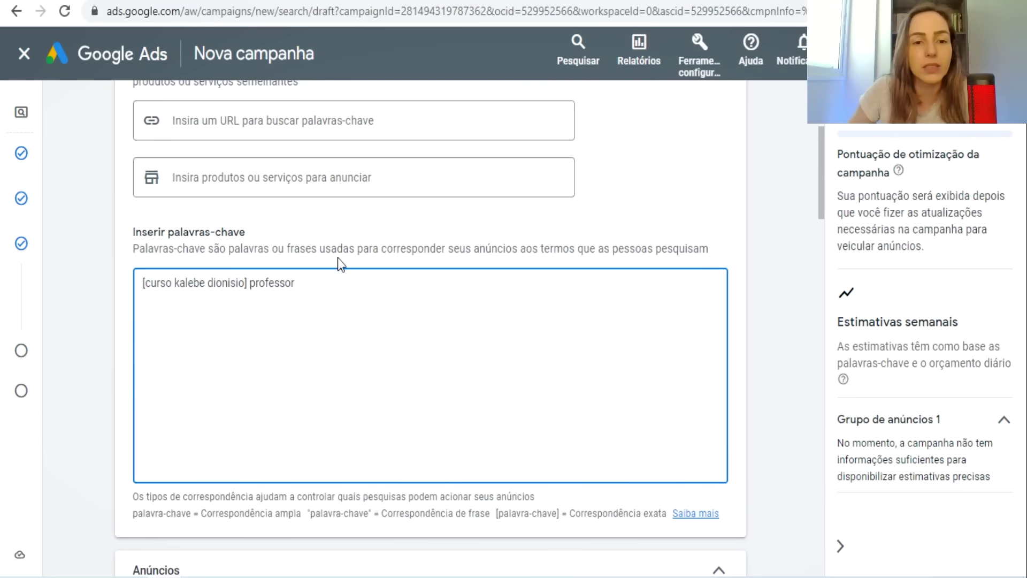
# Delete "professor" and replace the square brackets around the course keyword with quotation marks for Correspondência de frase
pyautogui.doubleClick(344, 284)
pyautogui.press('BackSpace')
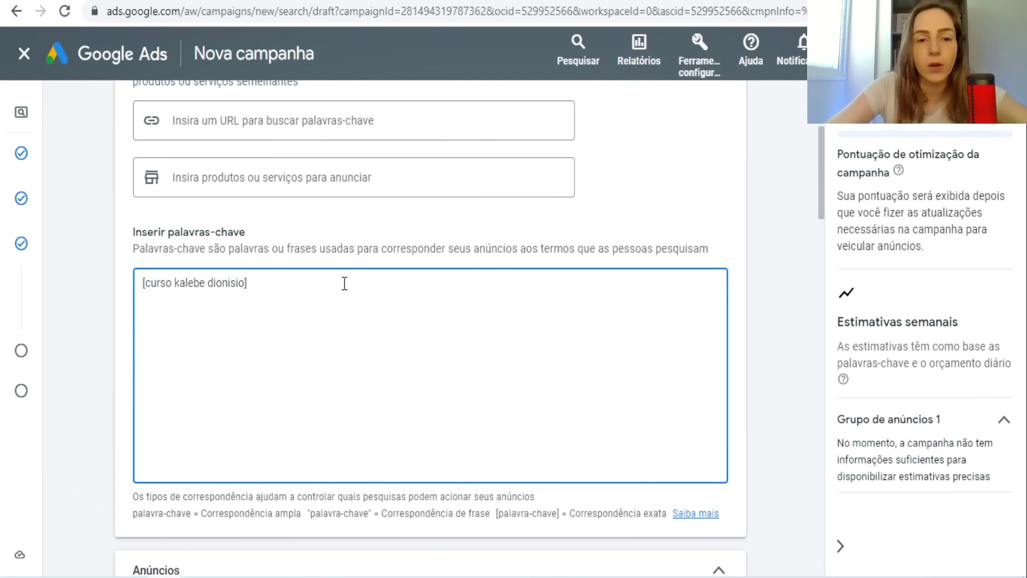
pyautogui.click(143, 282)
pyautogui.press('Delete')
pyautogui.write('"')
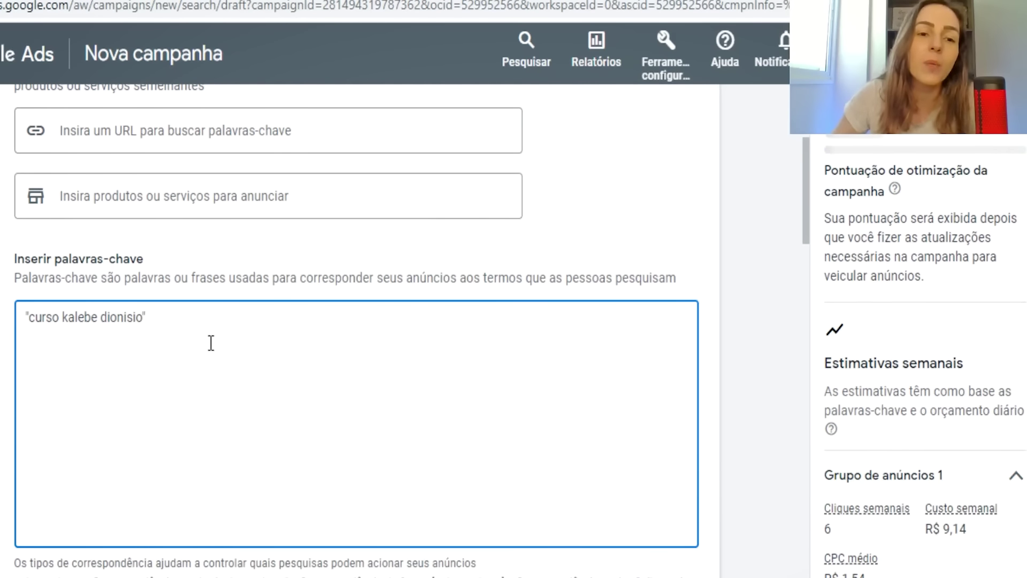
pyautogui.click(301, 295)
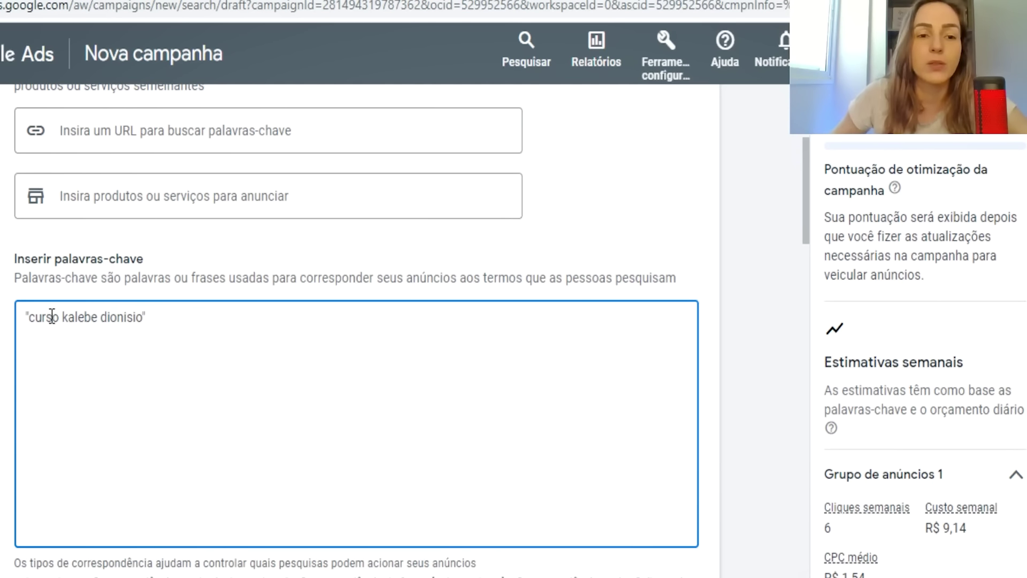
# Add the word "gratis" before the quoted course keyword as a search example and remove it again
pyautogui.click(25, 320)
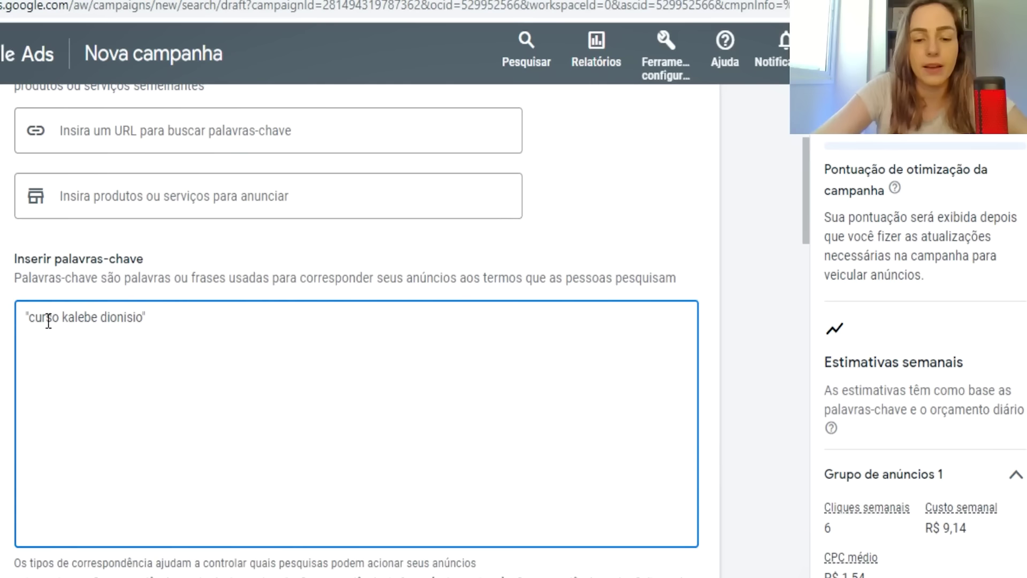
pyautogui.write('gratis')
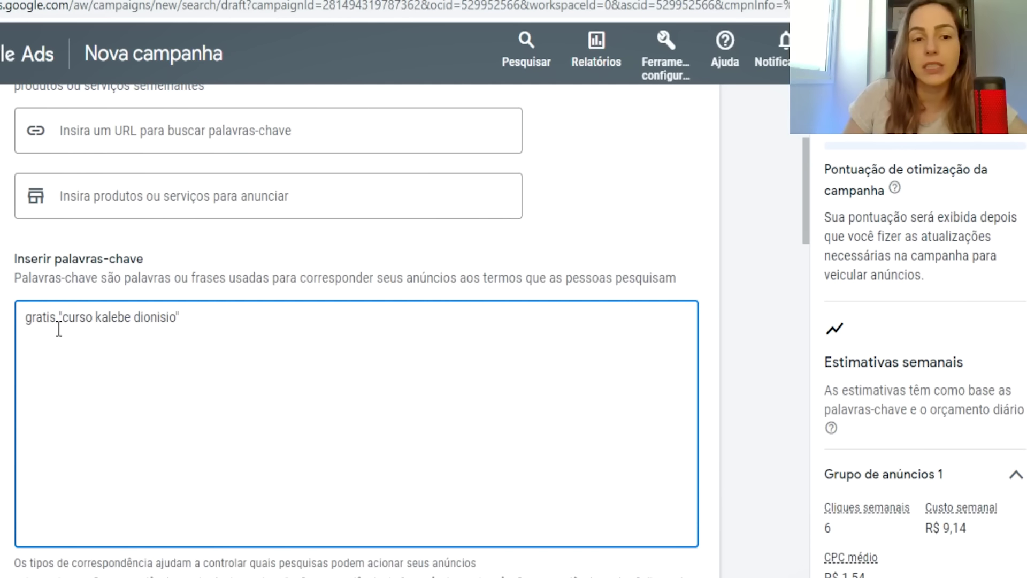
pyautogui.moveTo(57, 317); pyautogui.dragTo(24, 321)
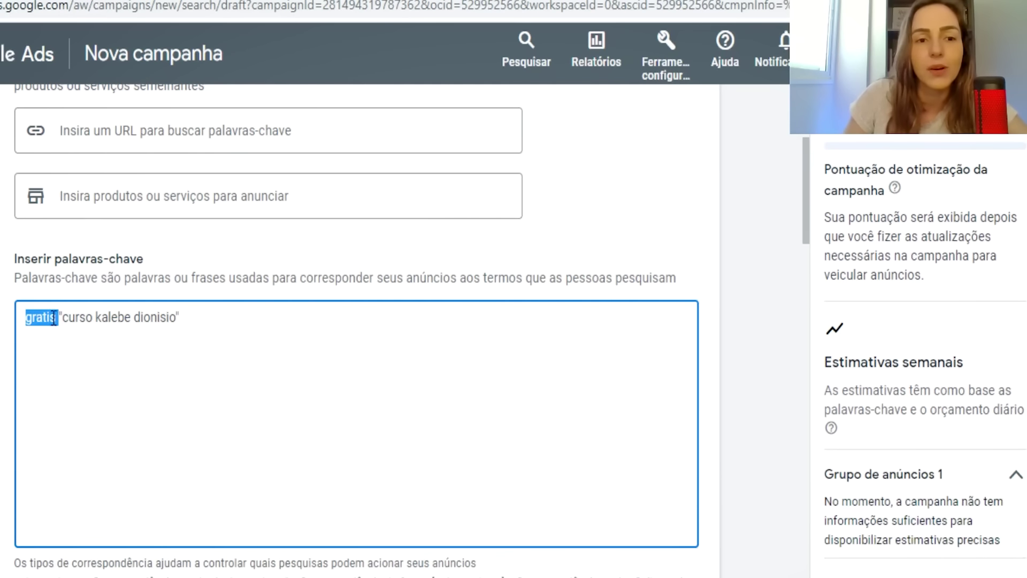
pyautogui.moveTo(46, 319); pyautogui.dragTo(16, 318)
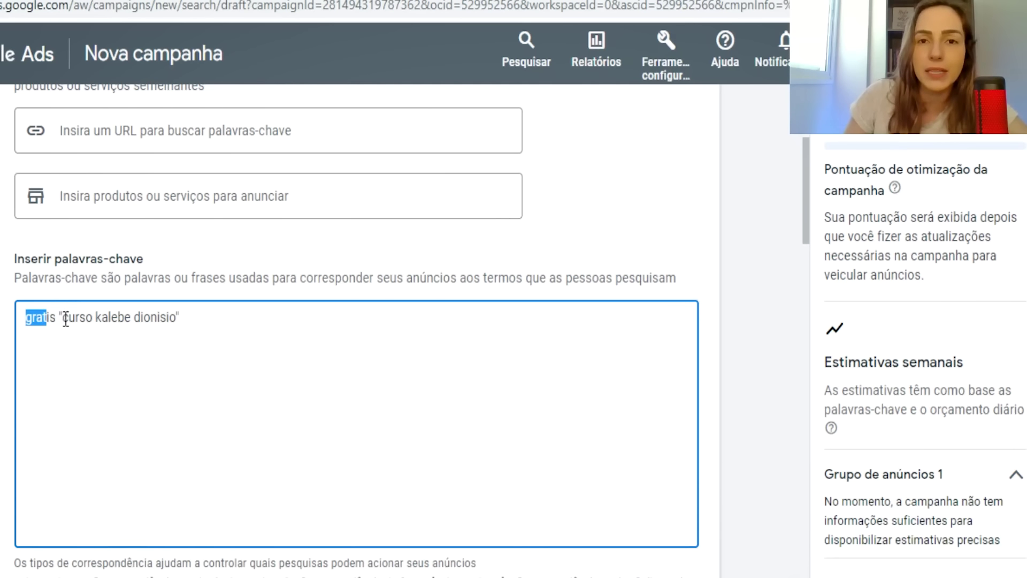
pyautogui.click(103, 331)
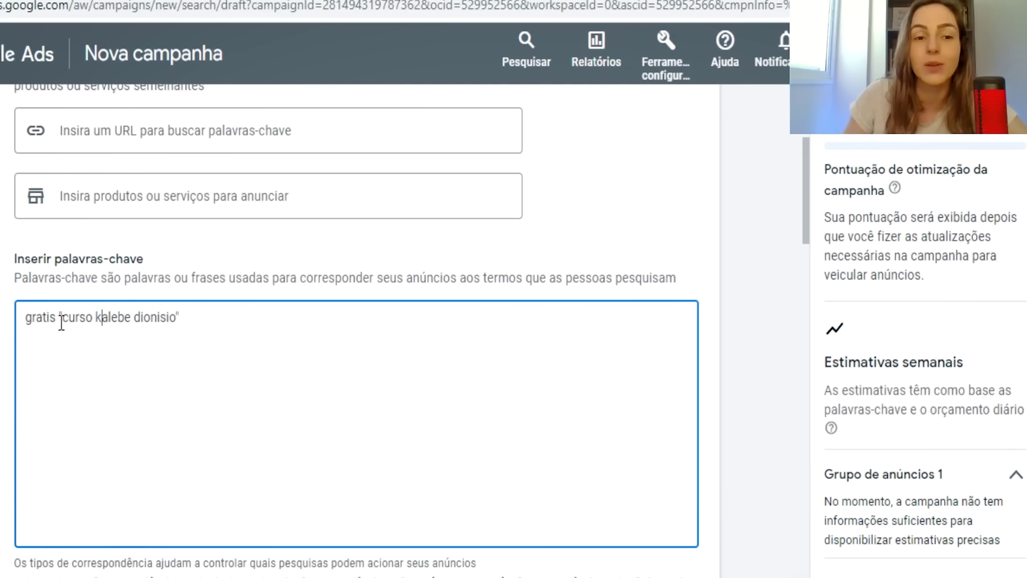
pyautogui.moveTo(60, 312); pyautogui.dragTo(21, 319)
pyautogui.press('BackSpace')
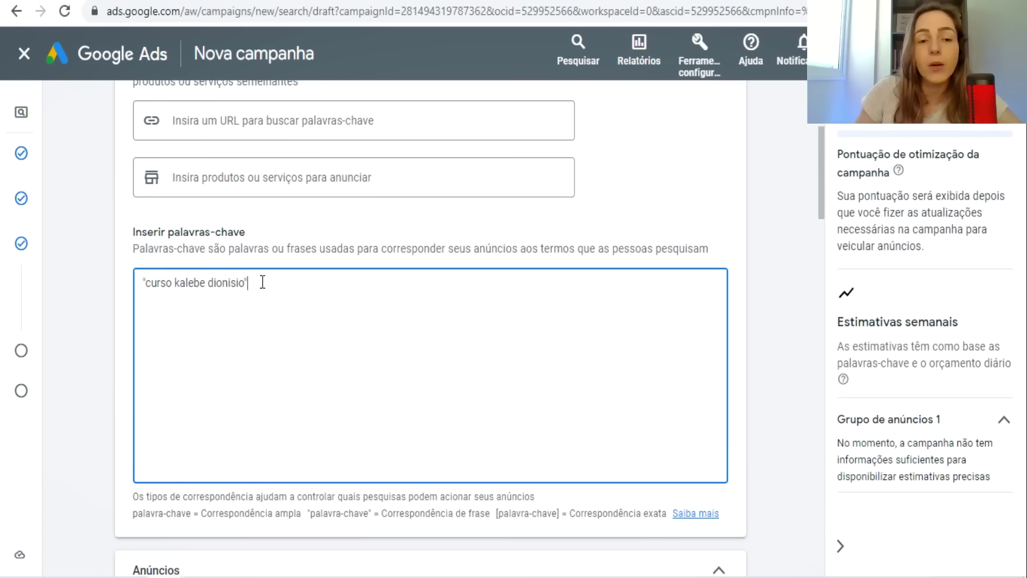
# Copy the "guia pratico" keyword idea from the keyword plan and paste it on a new line below the quoted course keyword
pyautogui.moveTo(263, 281); pyautogui.dragTo(173, 282)
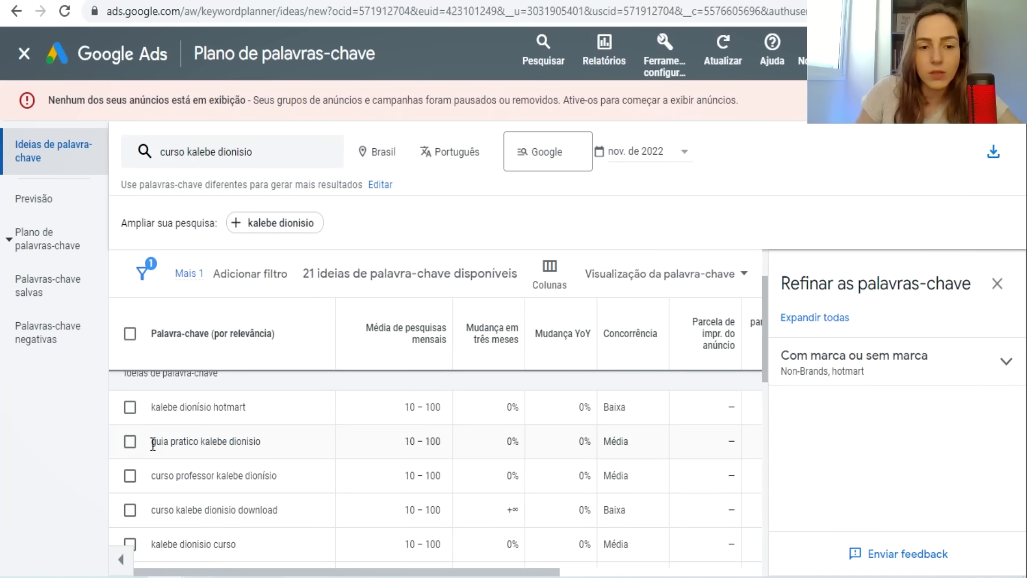
pyautogui.moveTo(153, 443); pyautogui.dragTo(256, 441)
pyautogui.rightClick(263, 447)
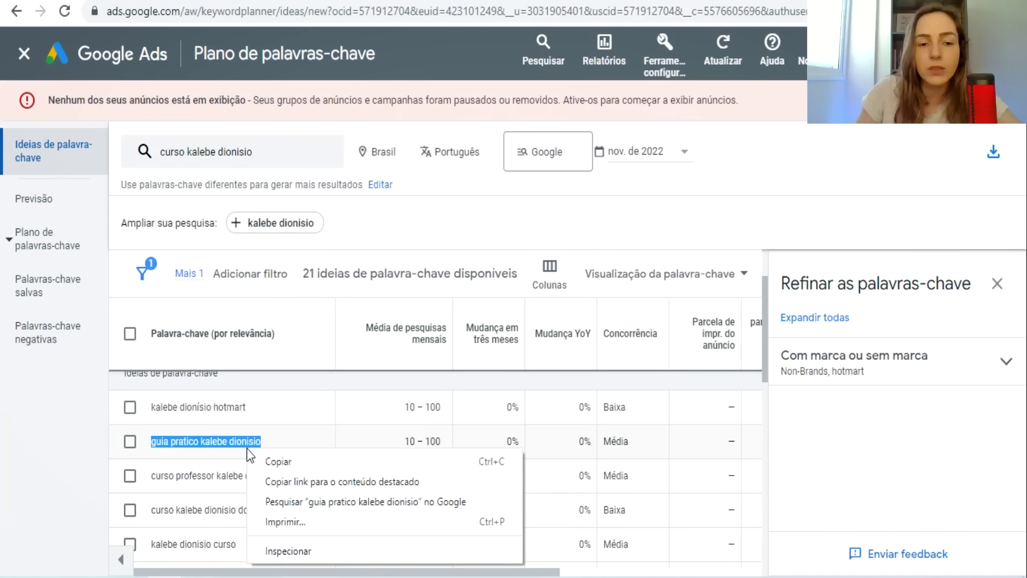
pyautogui.click(267, 455)
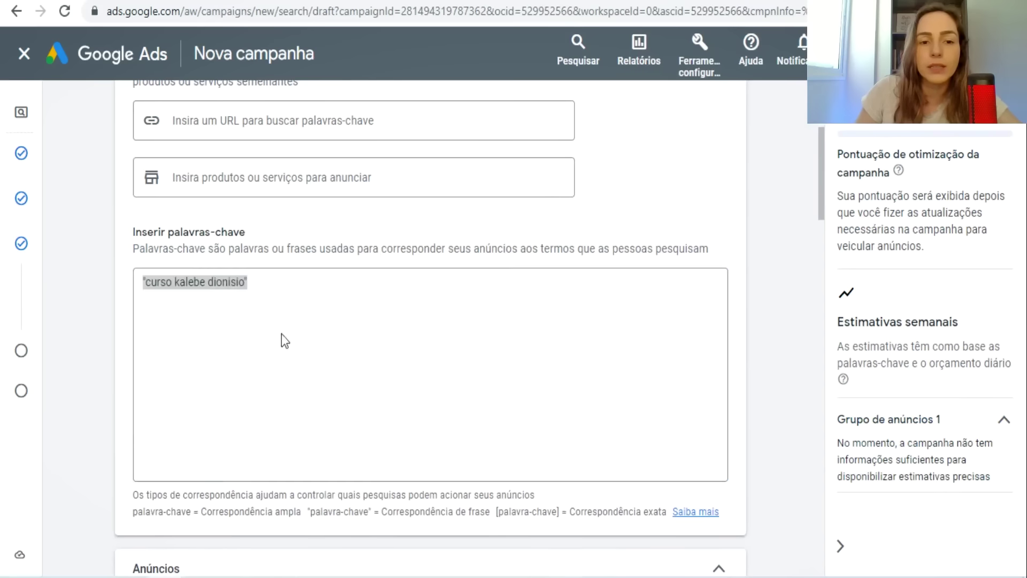
pyautogui.click(265, 301)
pyautogui.press('Return')
pyautogui.hotkey('ctrl', 'v')
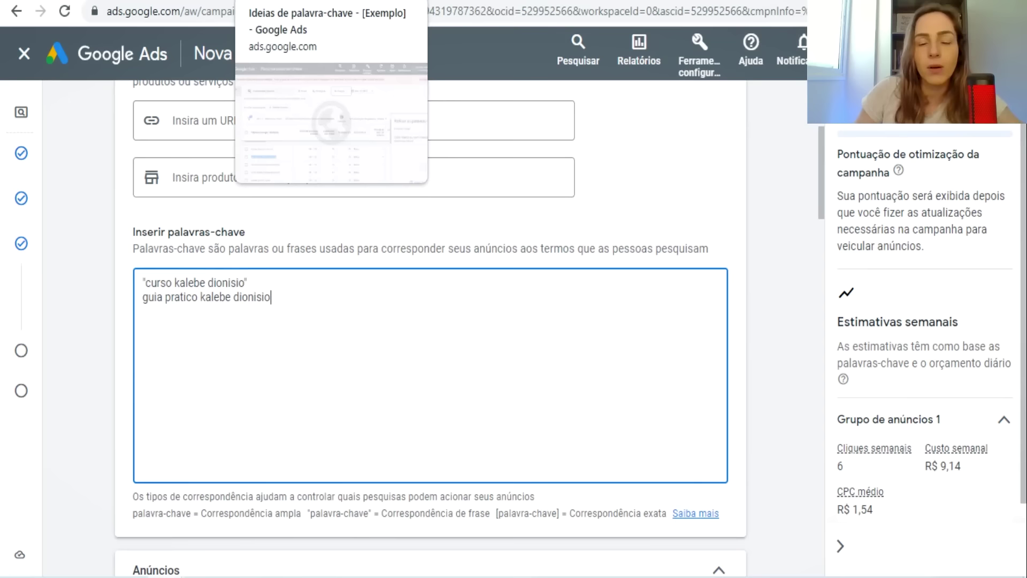
# Add the "metodo" variation of the course keyword on the line below the "guia pratico" keyword
pyautogui.moveTo(170, 297); pyautogui.dragTo(275, 311)
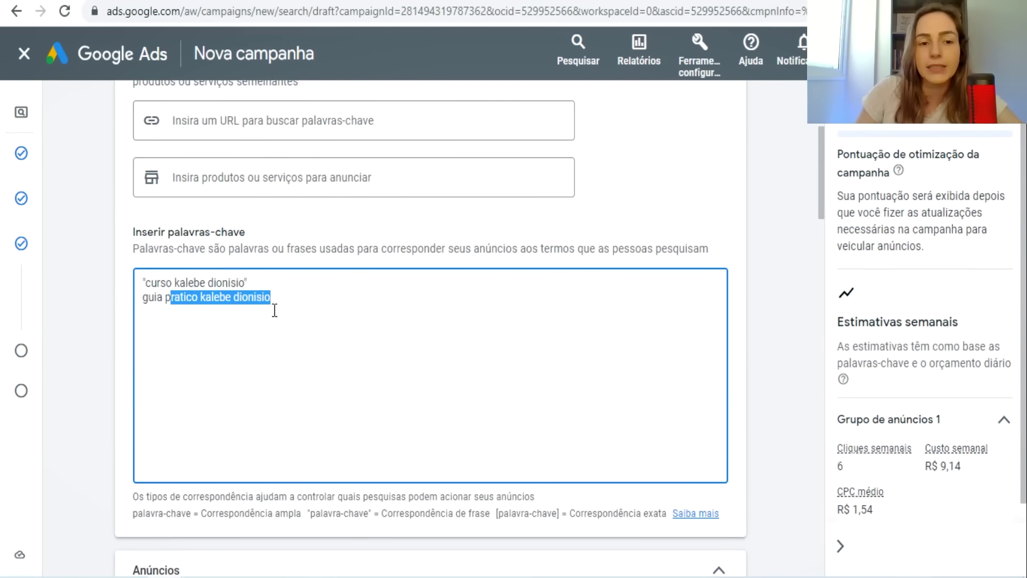
pyautogui.click(305, 300)
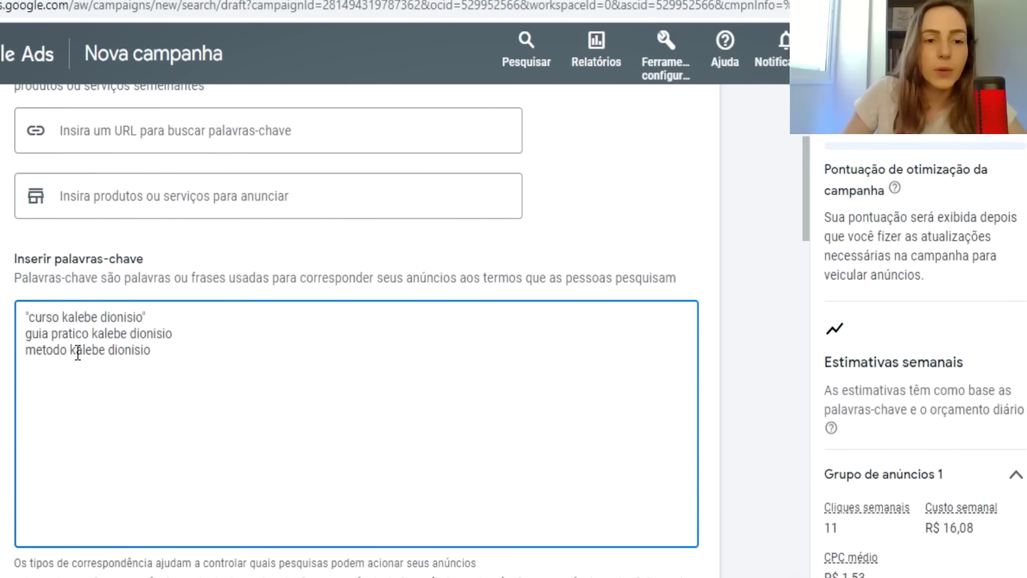
pyautogui.moveTo(185, 313); pyautogui.dragTo(144, 315)
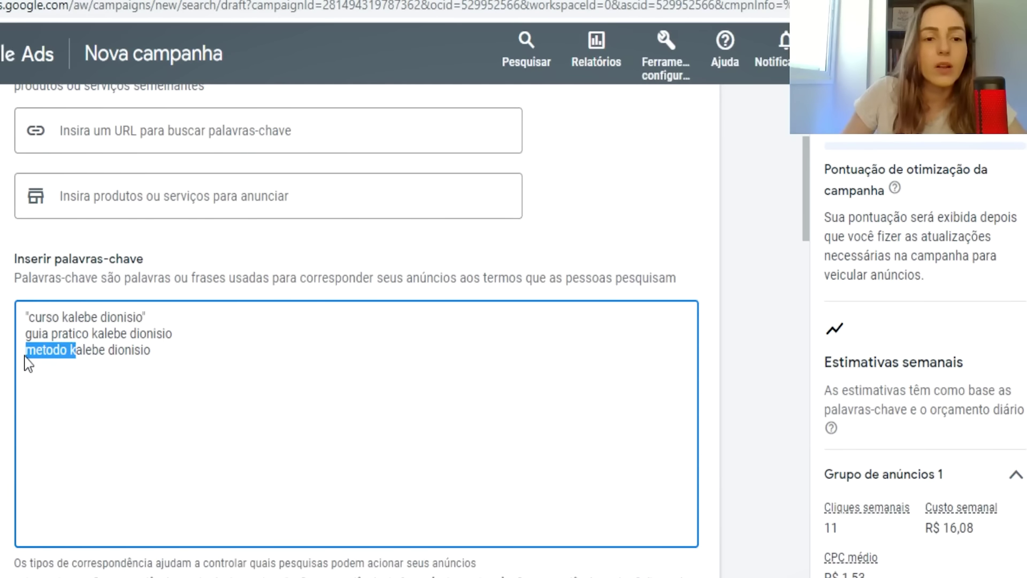
pyautogui.click(49, 359)
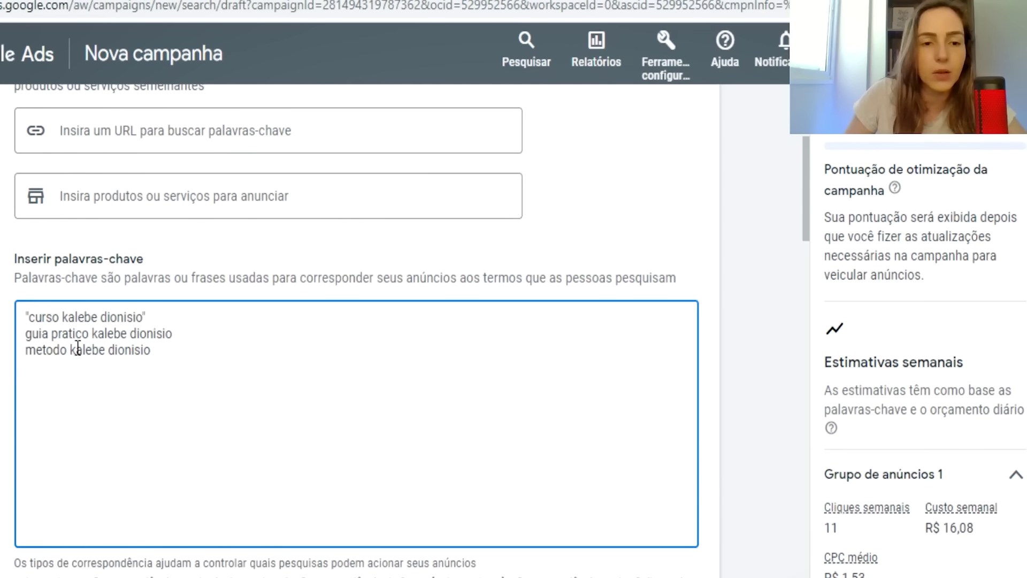
pyautogui.moveTo(36, 350); pyautogui.dragTo(67, 350)
pyautogui.click(109, 347)
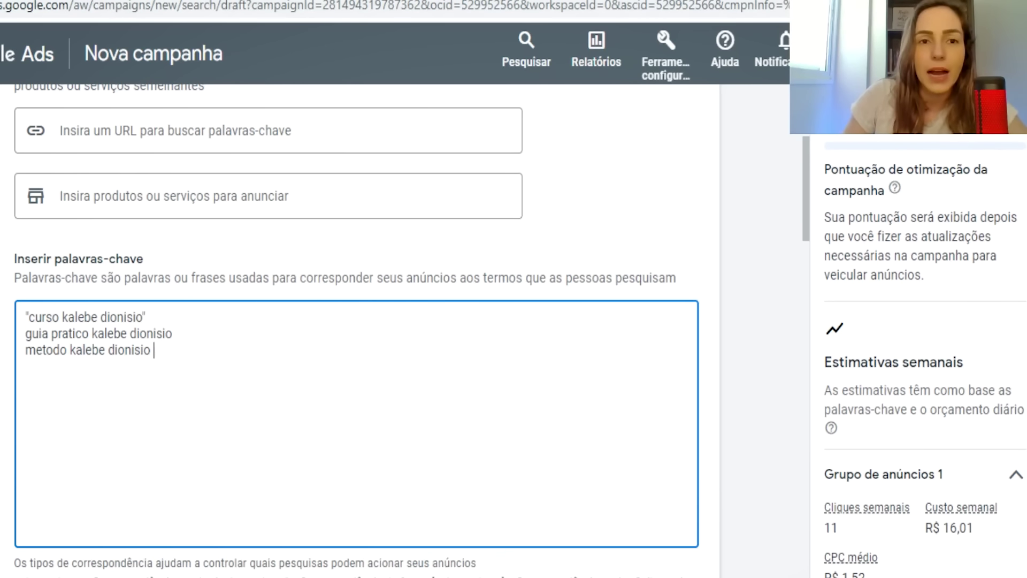
# Copy the "curso professor" keyword idea from the keyword plan and paste it on the line below the "metodo" keyword
pyautogui.hotkey('ctrl', 'Tab')
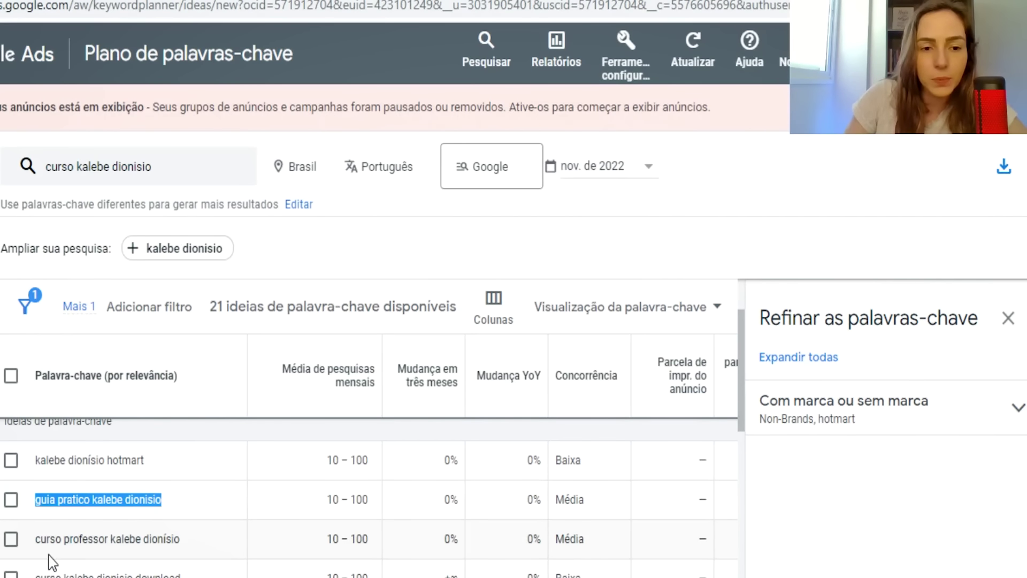
pyautogui.moveTo(40, 542); pyautogui.dragTo(154, 541)
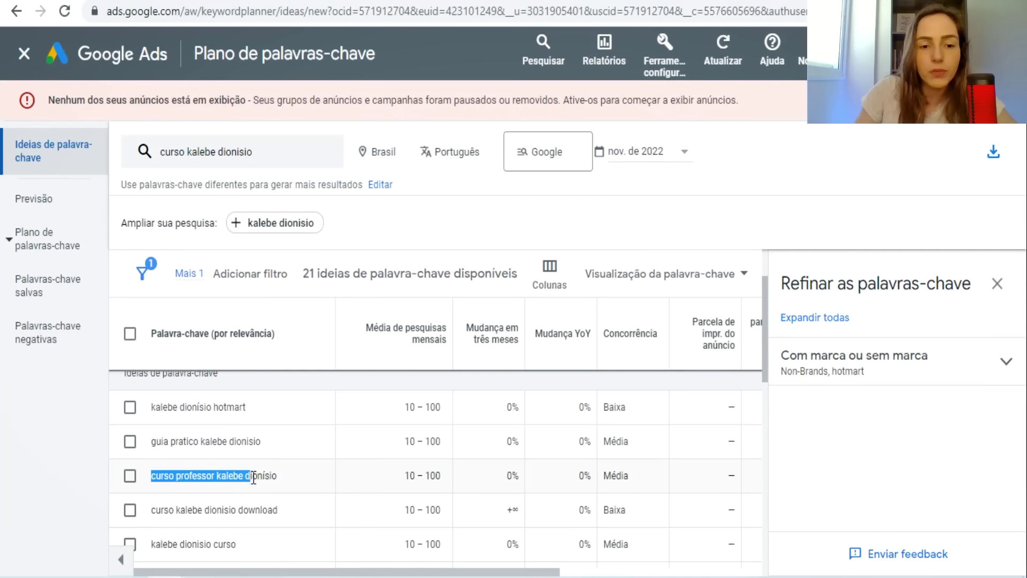
pyautogui.rightClick(268, 476)
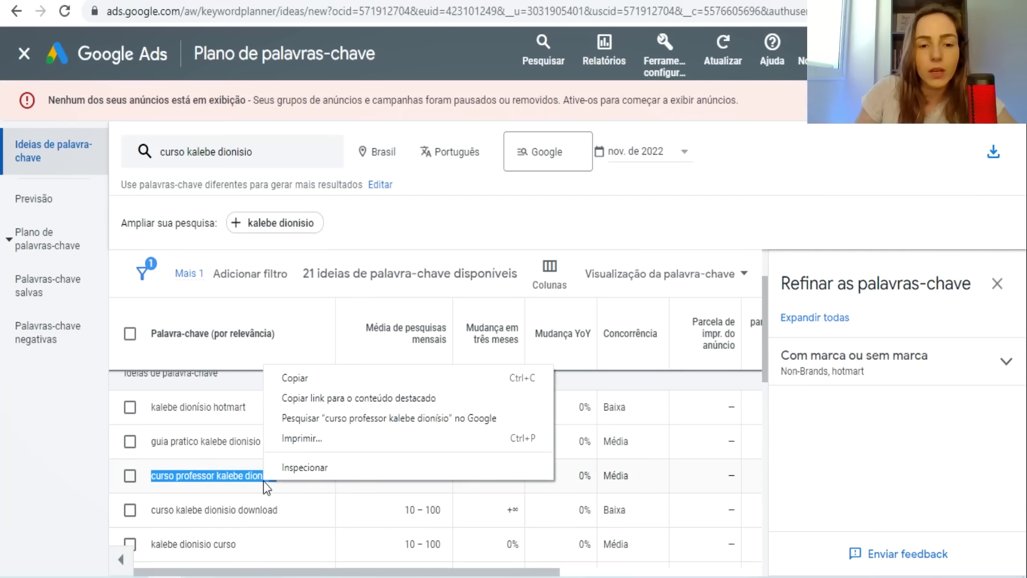
pyautogui.click(301, 375)
pyautogui.hotkey('ctrl', 'Tab')
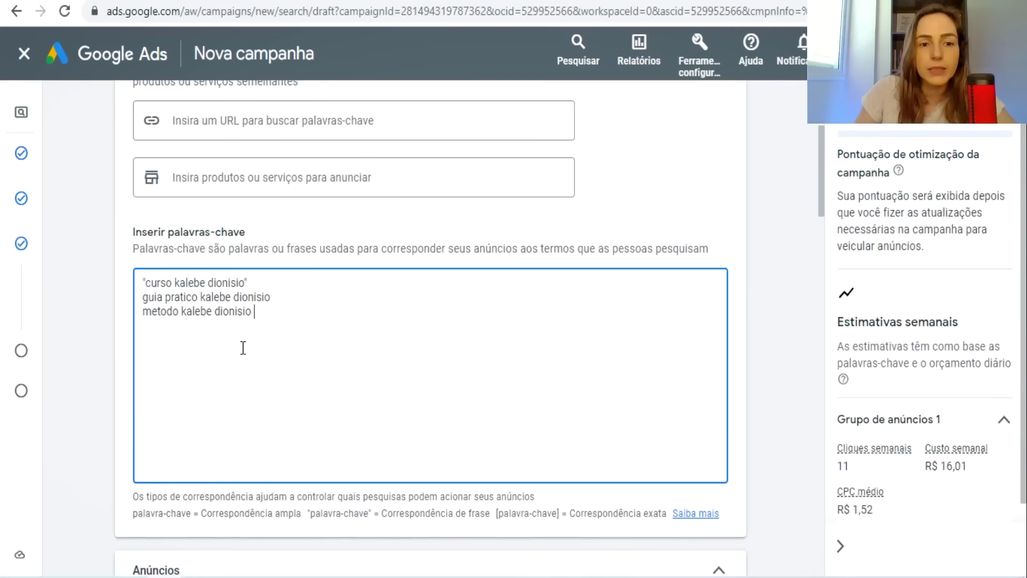
pyautogui.click(307, 331)
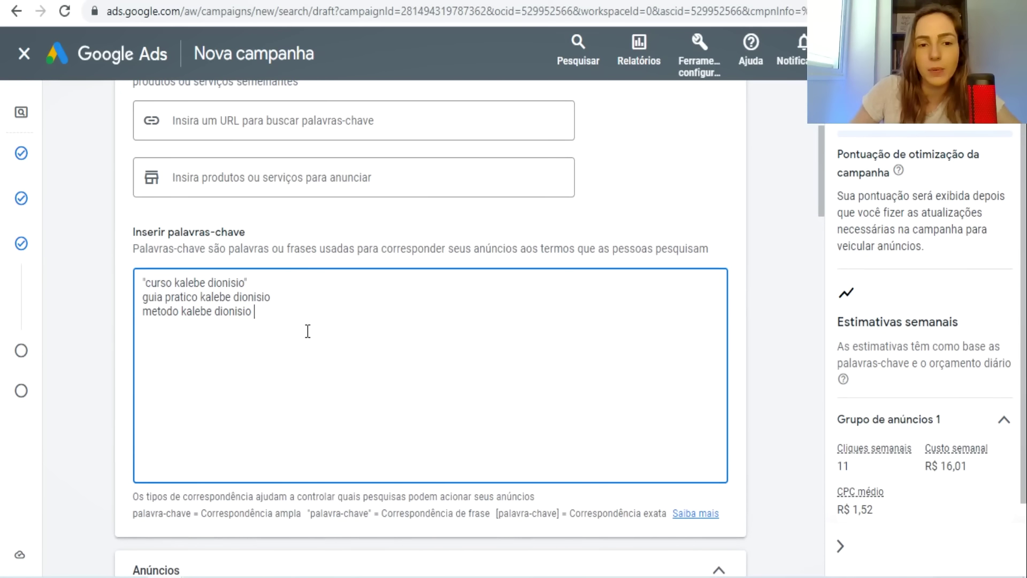
pyautogui.hotkey('ctrl', 'v')
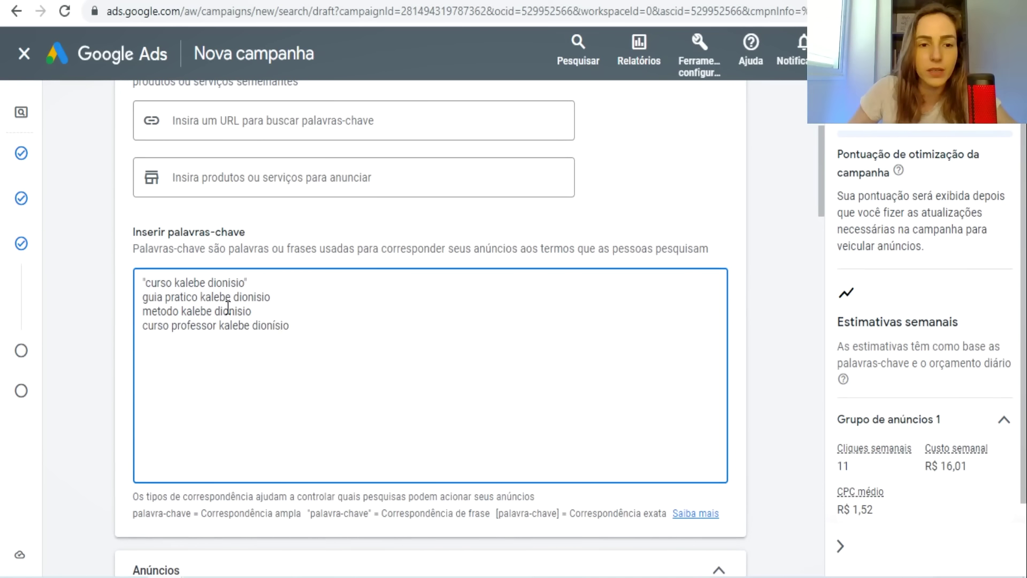
# Enclose the "curso professor", "metodo" and "guia pratico" keywords in quotation marks for Correspondência de frase
pyautogui.click(141, 326)
pyautogui.write('"')
pyautogui.press('End')
pyautogui.write('"')
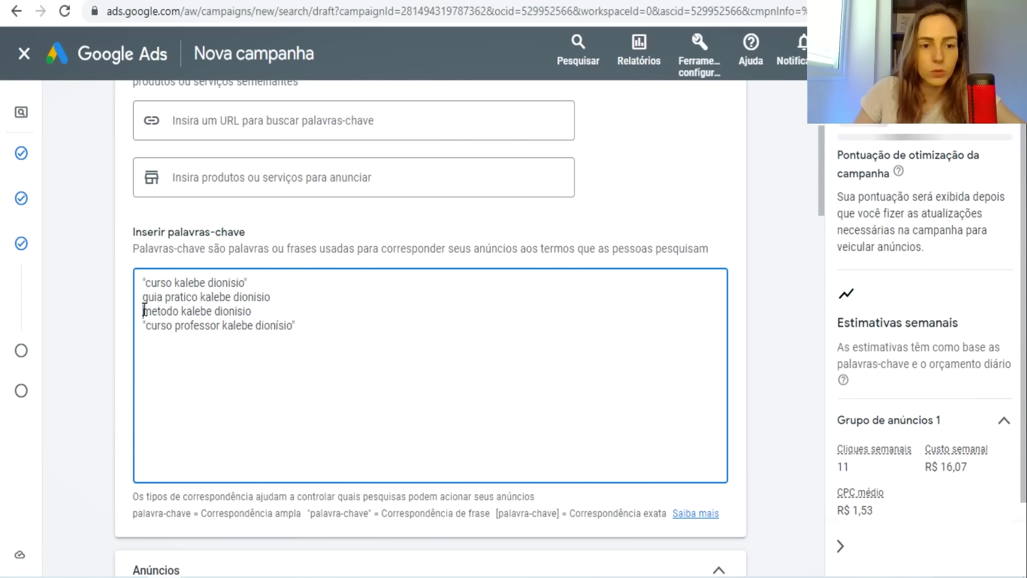
pyautogui.click(144, 311)
pyautogui.write('"')
pyautogui.press('End')
pyautogui.write('"')
pyautogui.press('Up')
pyautogui.press('Home')
pyautogui.write('"')
pyautogui.press('End')
pyautogui.write('"')
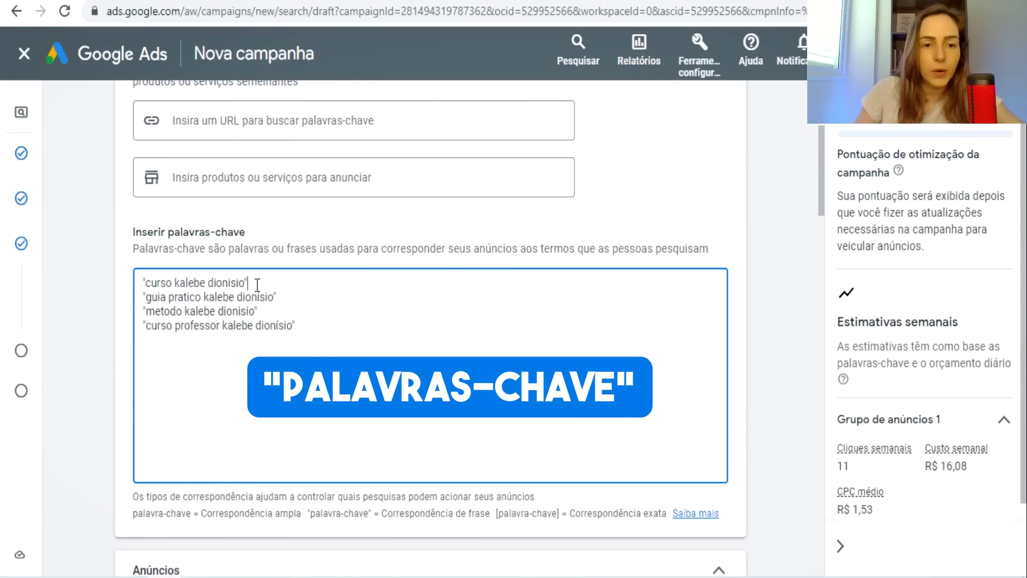
# Duplicate the quoted course keyword on a new line below the "curso professor" keyword and move "curso" to the end of the phrase
pyautogui.moveTo(257, 284); pyautogui.dragTo(137, 280)
pyautogui.hotkey('ctrl', 'c')
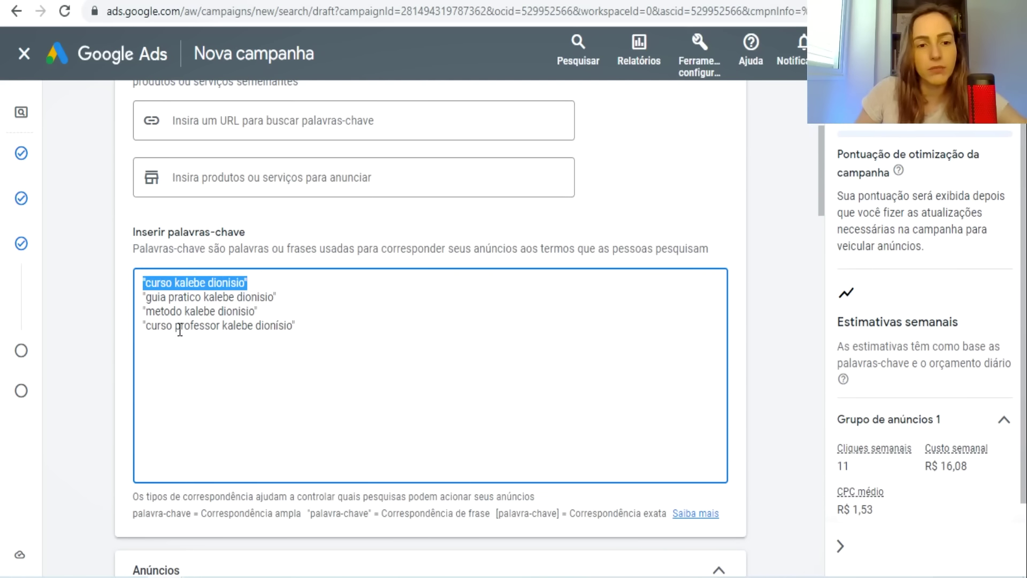
pyautogui.click(172, 349)
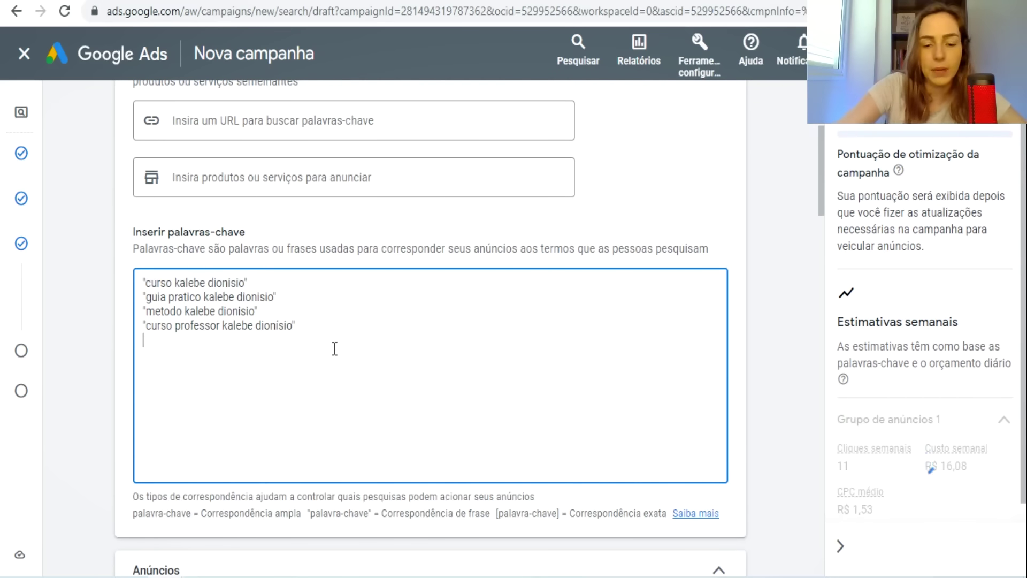
pyautogui.hotkey('ctrl', 'v')
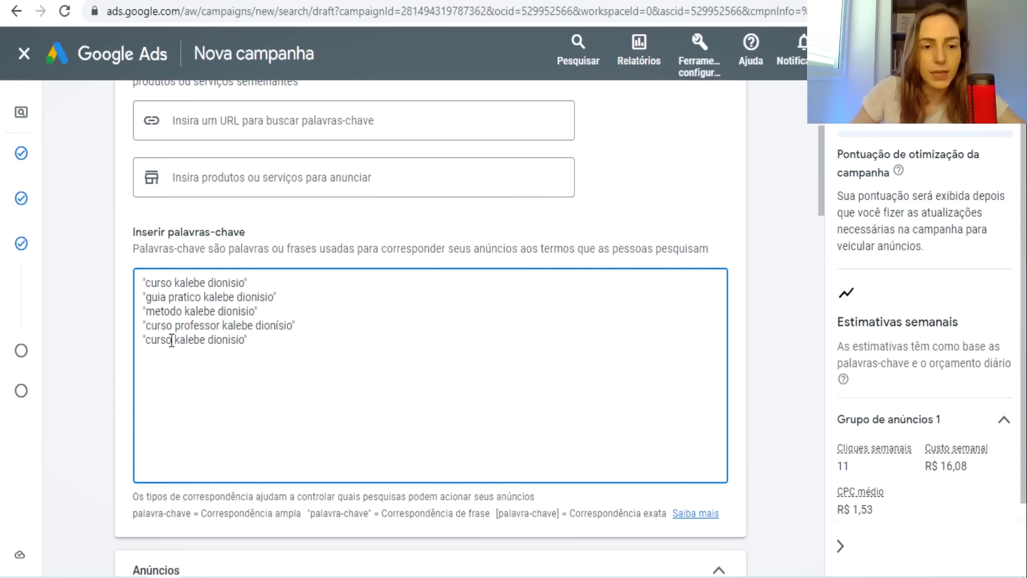
pyautogui.moveTo(171, 341)
pyautogui.mouseDown()
pyautogui.moveTo(150, 346)
pyautogui.moveTo(245, 342)
pyautogui.moveTo(154, 348)
pyautogui.mouseUp()
pyautogui.click(301, 357)
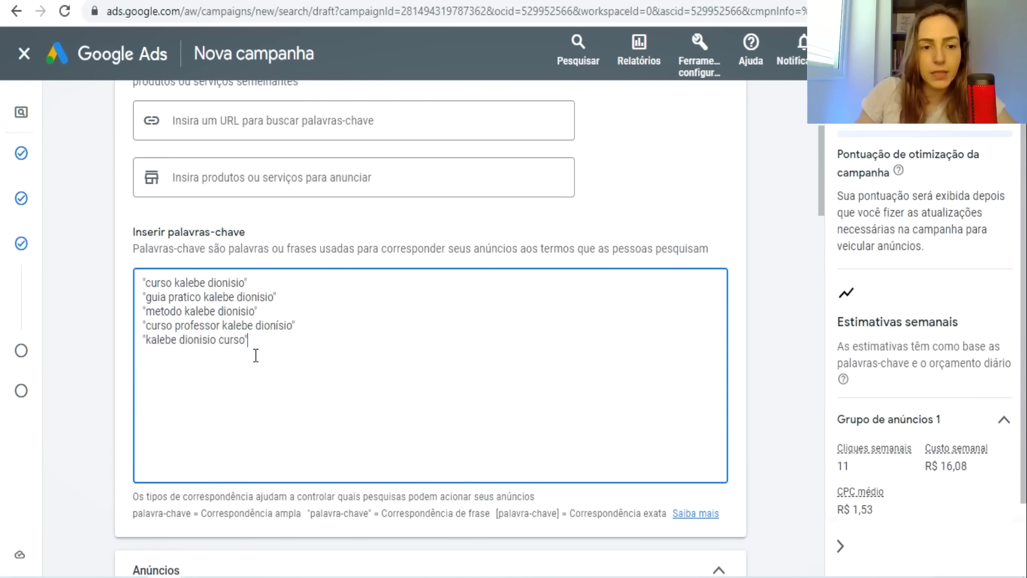
pyautogui.moveTo(173, 283); pyautogui.dragTo(274, 297)
pyautogui.click(195, 315)
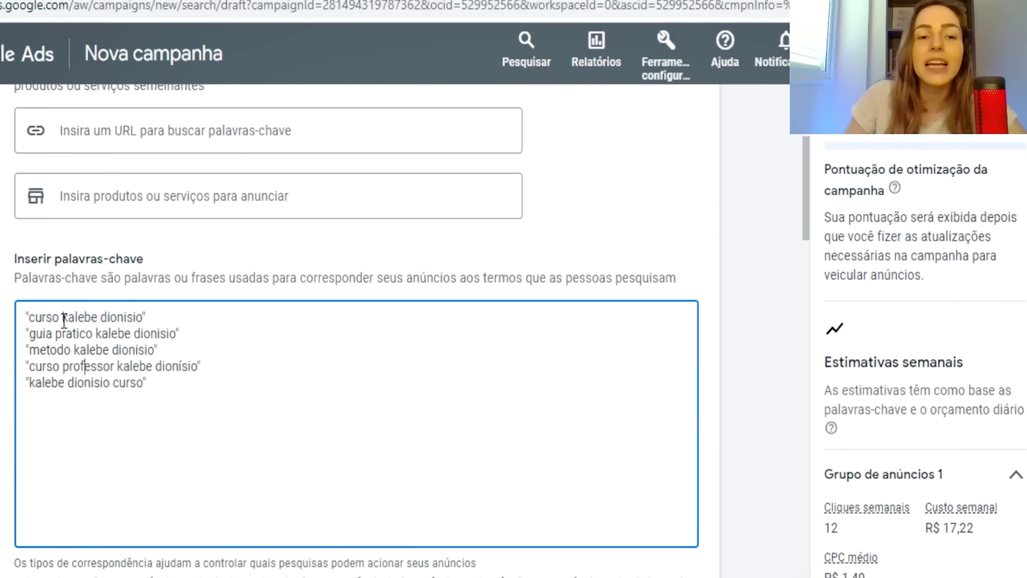
pyautogui.moveTo(62, 317); pyautogui.dragTo(107, 383)
pyautogui.click(177, 398)
pyautogui.moveTo(177, 399); pyautogui.dragTo(25, 313)
pyautogui.click(184, 418)
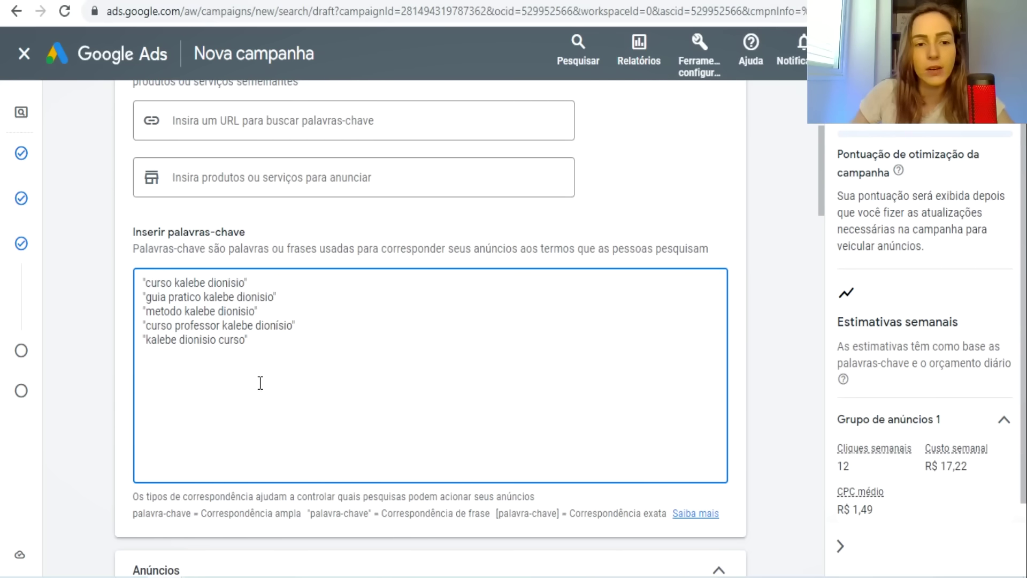
# Examine the Anúncios section, including the URL final, Caminho de exibição, Títulos and Descrições fields and the ad preview
pyautogui.scroll(-10, 274, 236)
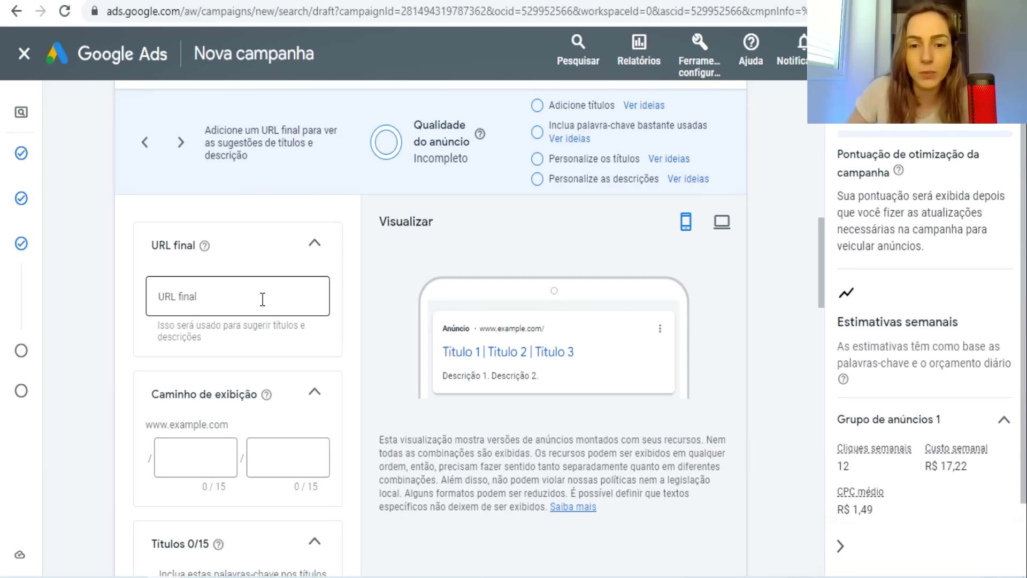
pyautogui.scroll(-15, 321, 439)
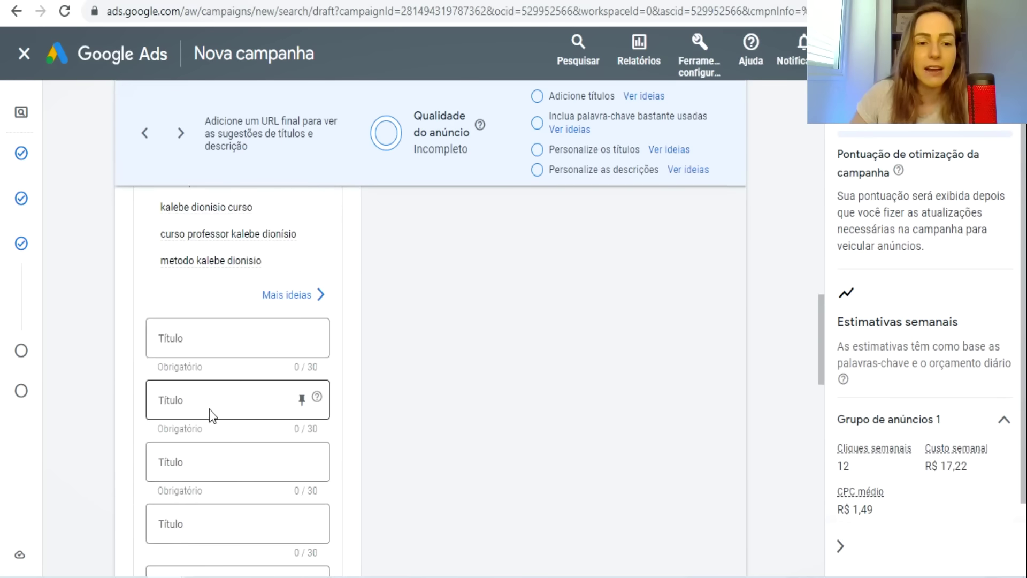
pyautogui.scroll(-2, 284, 492)
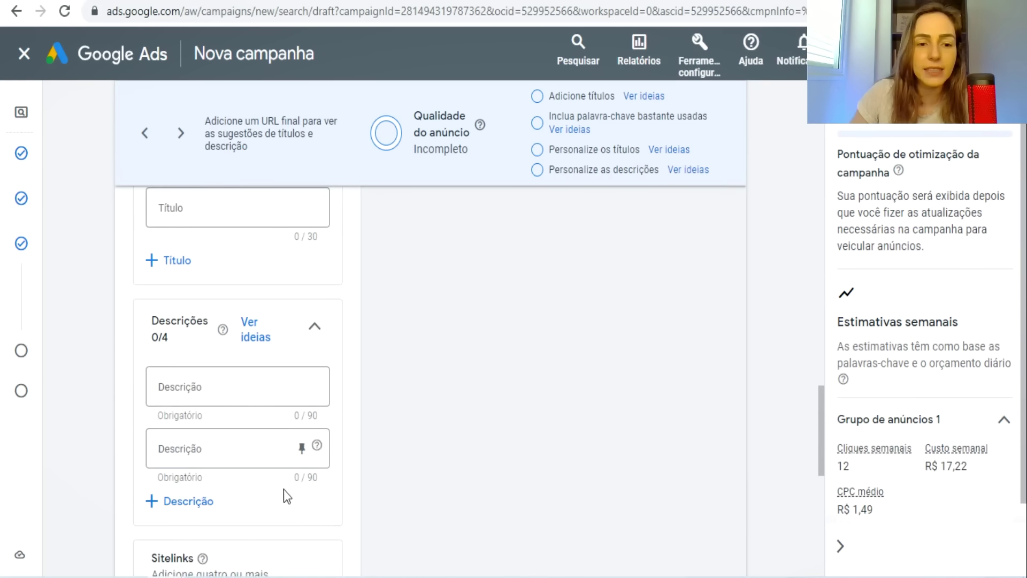
pyautogui.scroll(15, 280, 484)
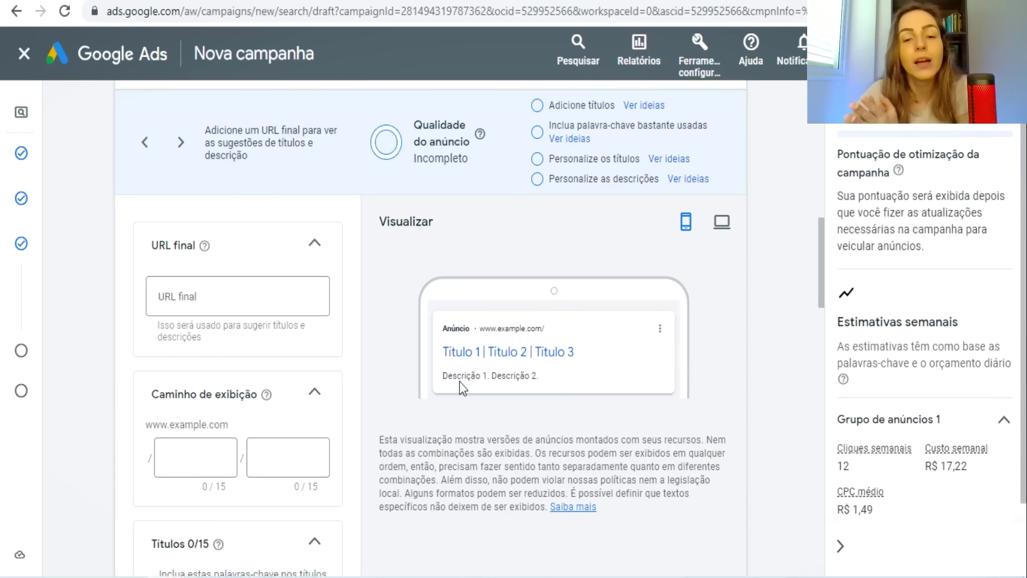
pyautogui.scroll(-8, 229, 348)
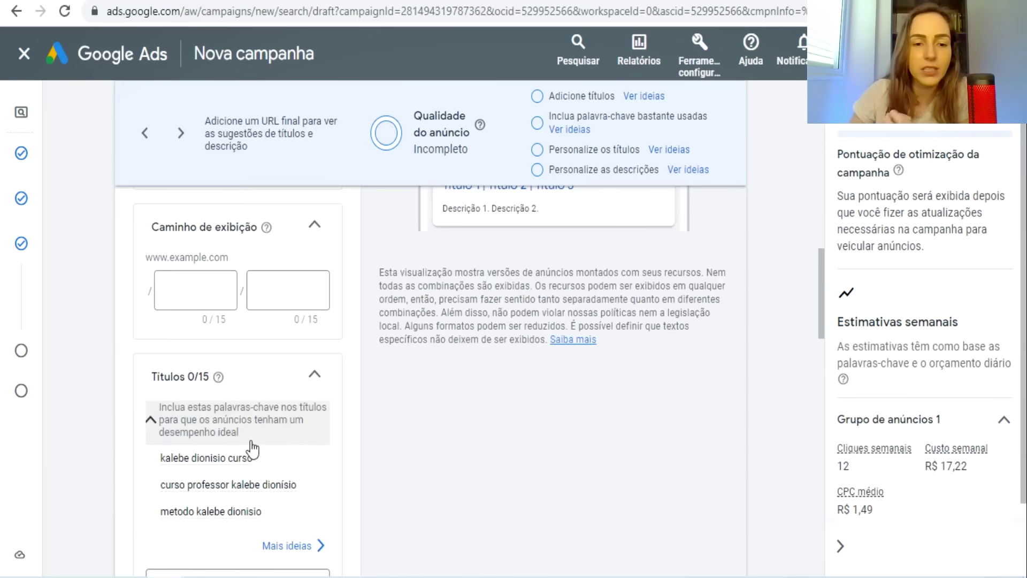
pyautogui.scroll(10, 327, 406)
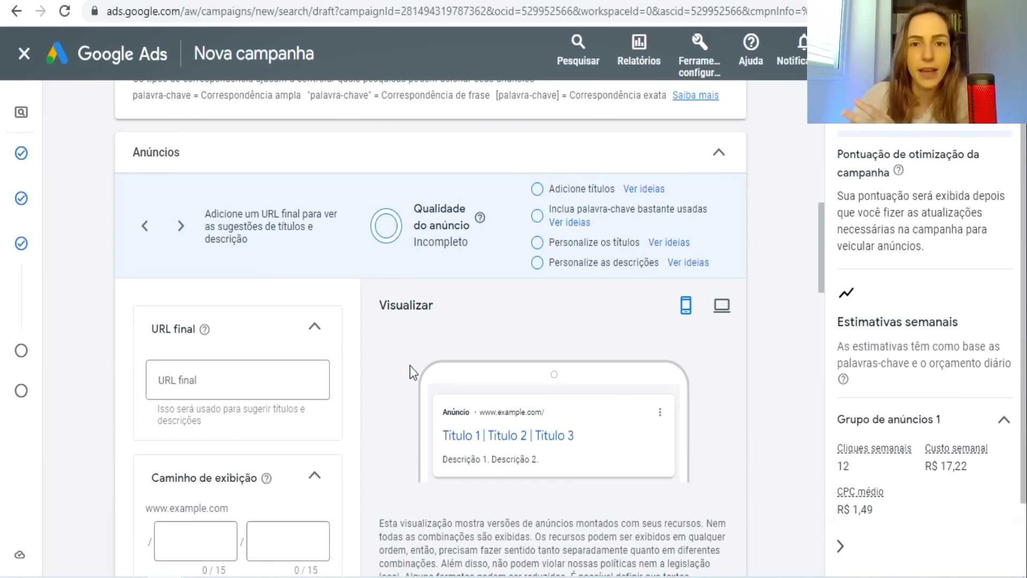
pyautogui.scroll(-2, 487, 415)
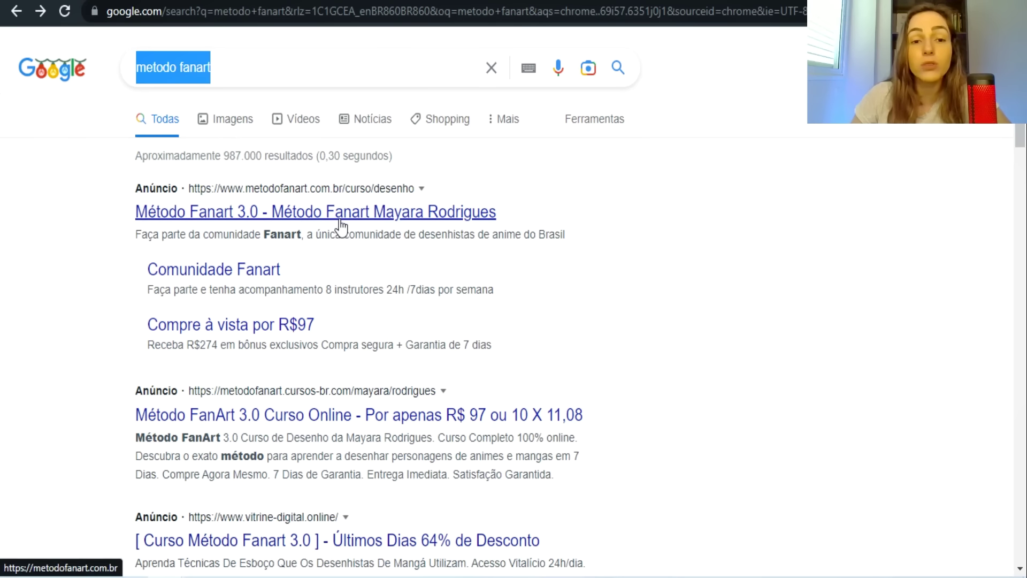
# Examine the titles and descriptions of the sponsored ads in the "metodo fanart" Google search results
pyautogui.moveTo(574, 238); pyautogui.dragTo(133, 240)
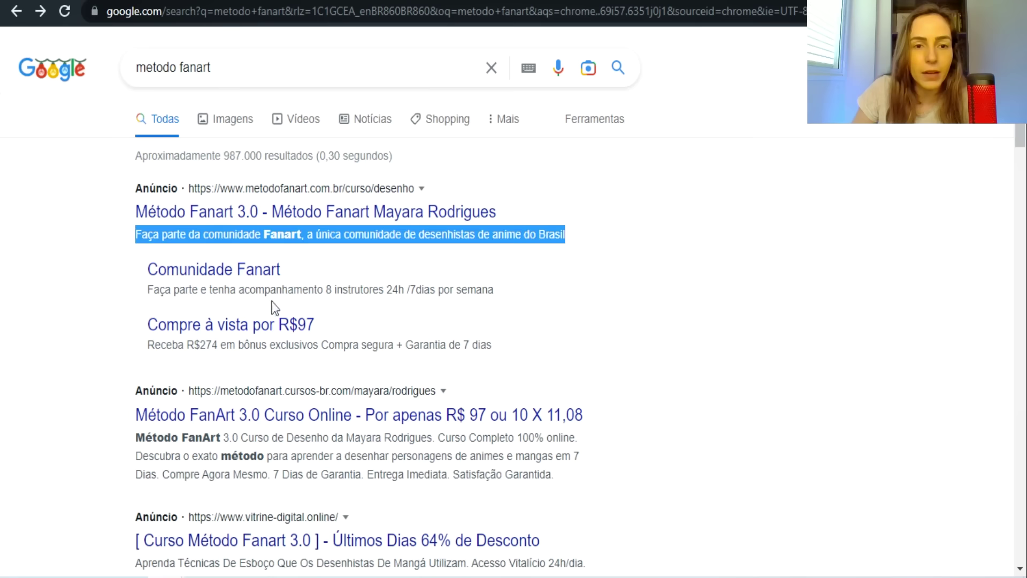
pyautogui.click(717, 278)
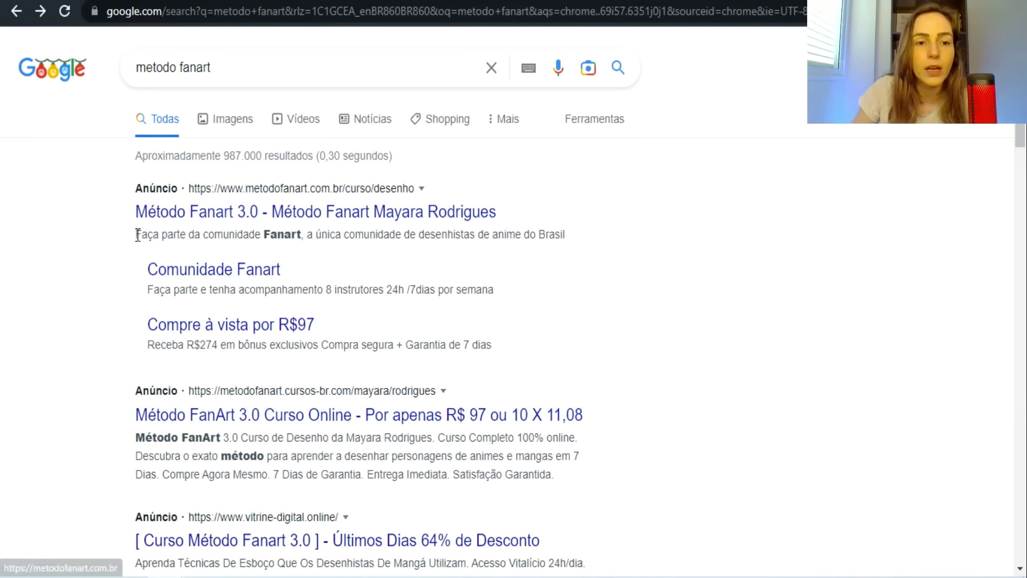
pyautogui.moveTo(134, 234); pyautogui.dragTo(568, 235)
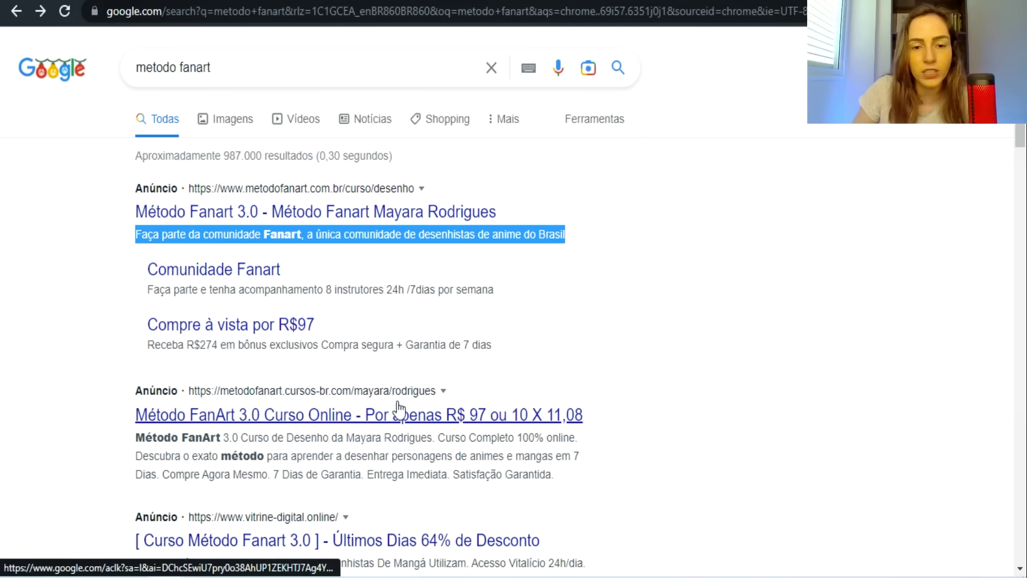
pyautogui.moveTo(569, 481); pyautogui.dragTo(131, 454)
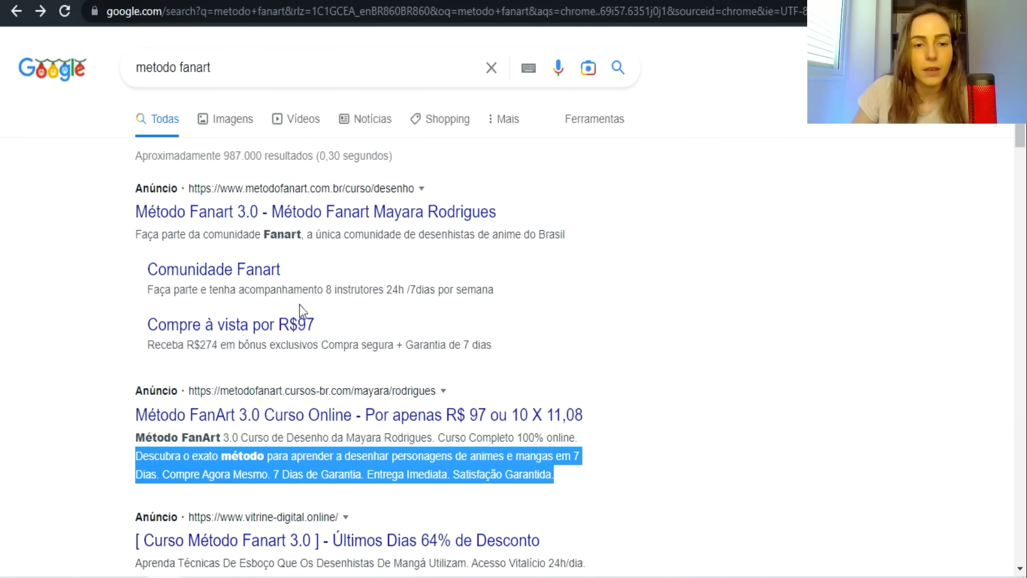
pyautogui.click(963, 297)
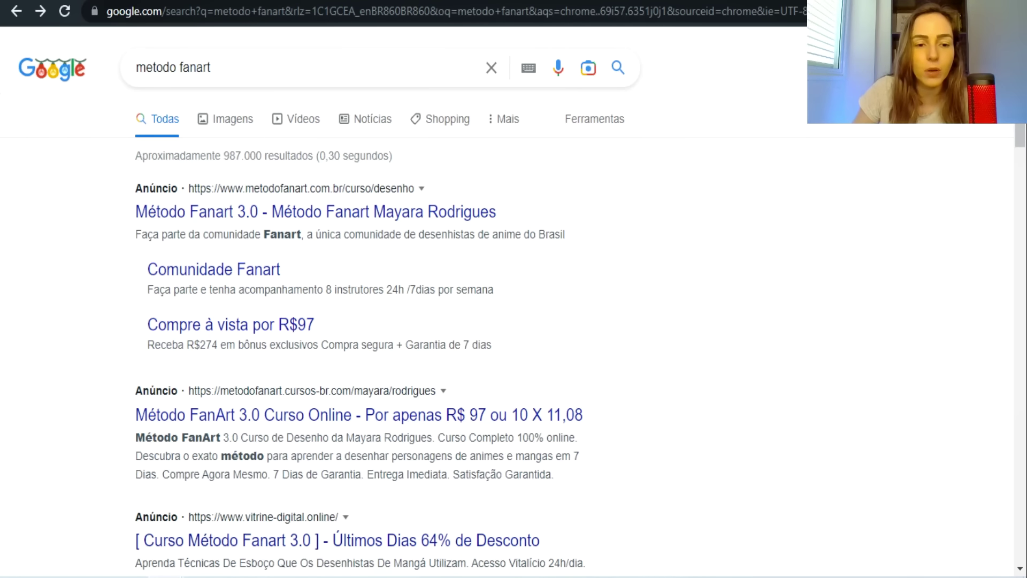
# Switch back to the Google Ads campaign draft and review the ad's Títulos and Descrições fields
pyautogui.click(94, 553)
pyautogui.click(376, 325)
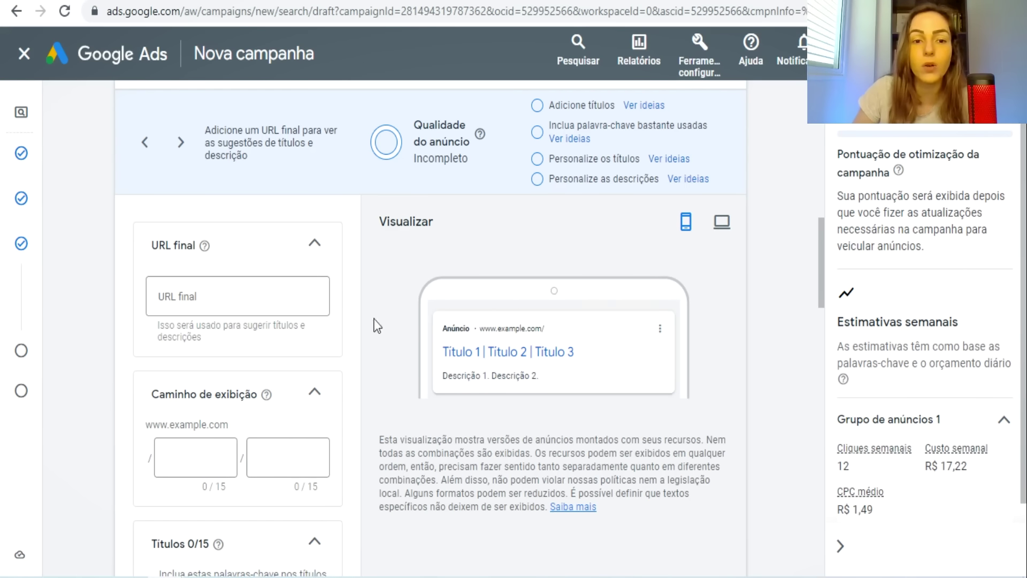
pyautogui.scroll(-8, 384, 329)
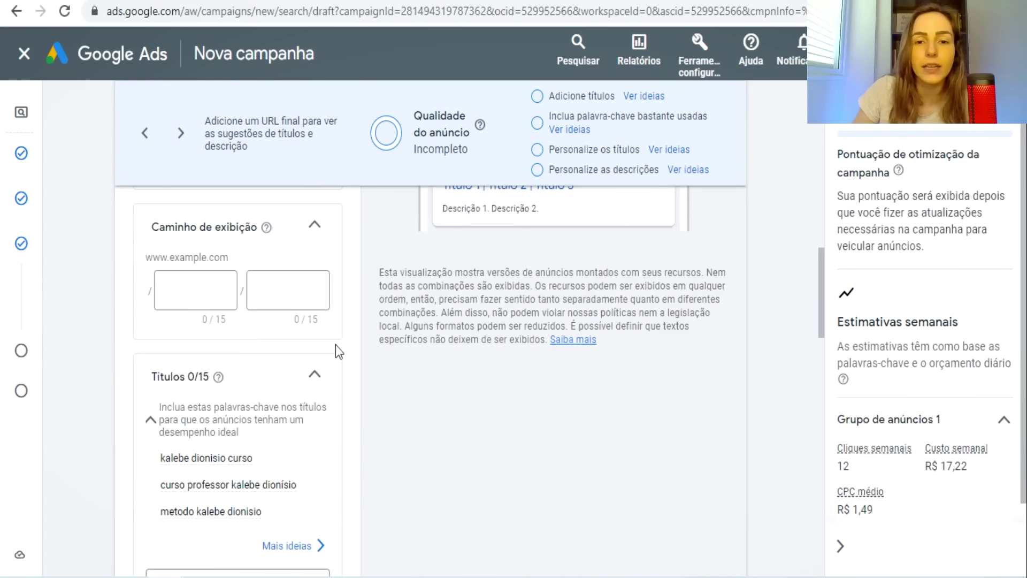
pyautogui.scroll(-10, 203, 334)
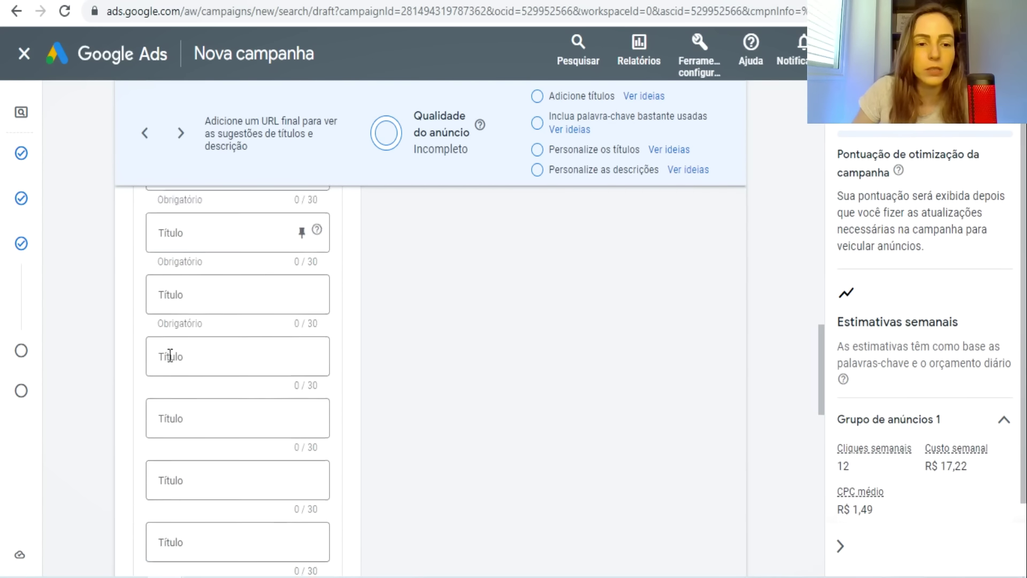
pyautogui.scroll(-1, 189, 482)
pyautogui.scroll(7, 190, 535)
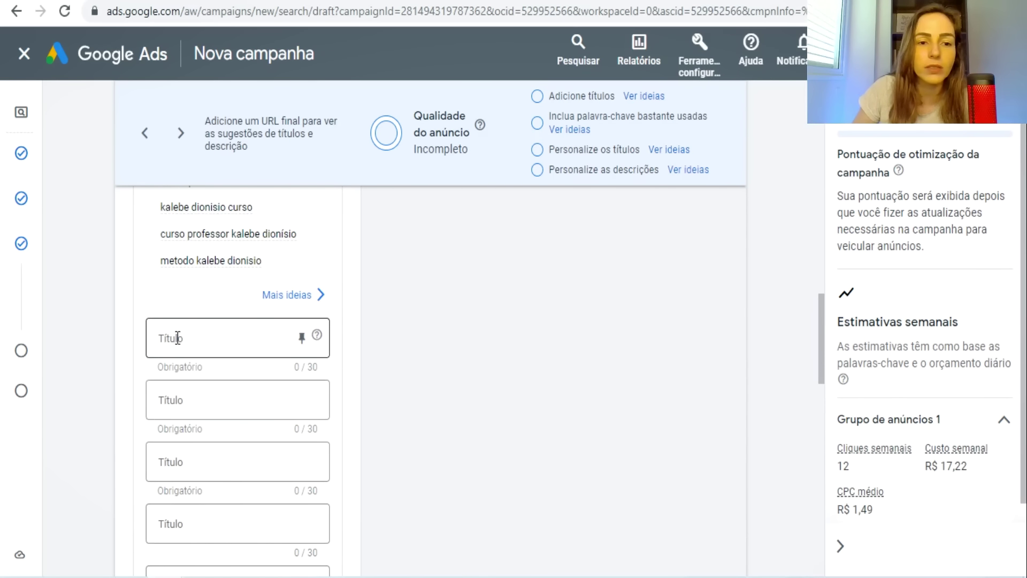
pyautogui.scroll(-8, 177, 338)
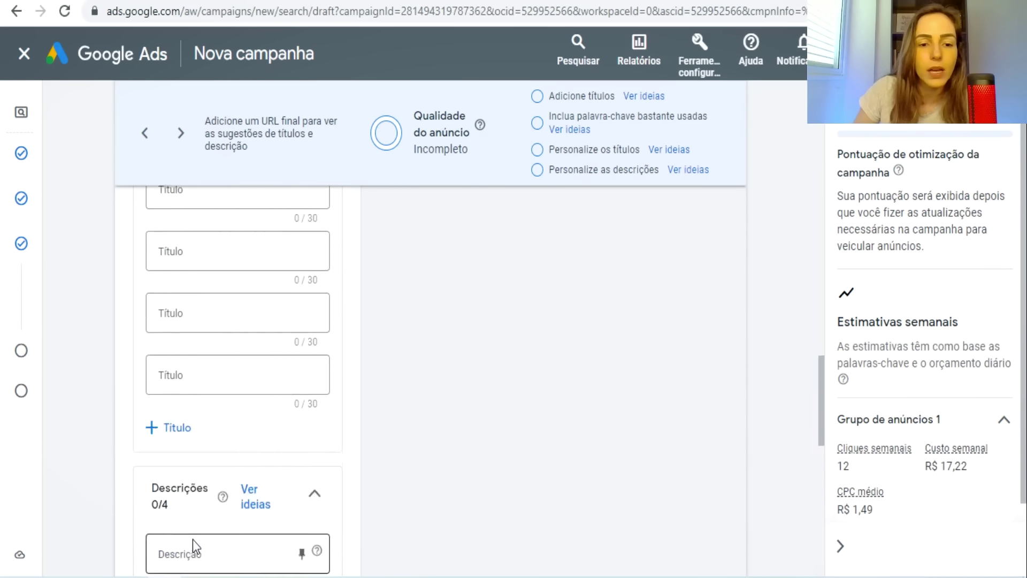
pyautogui.scroll(-1, 192, 545)
pyautogui.scroll(7, 252, 492)
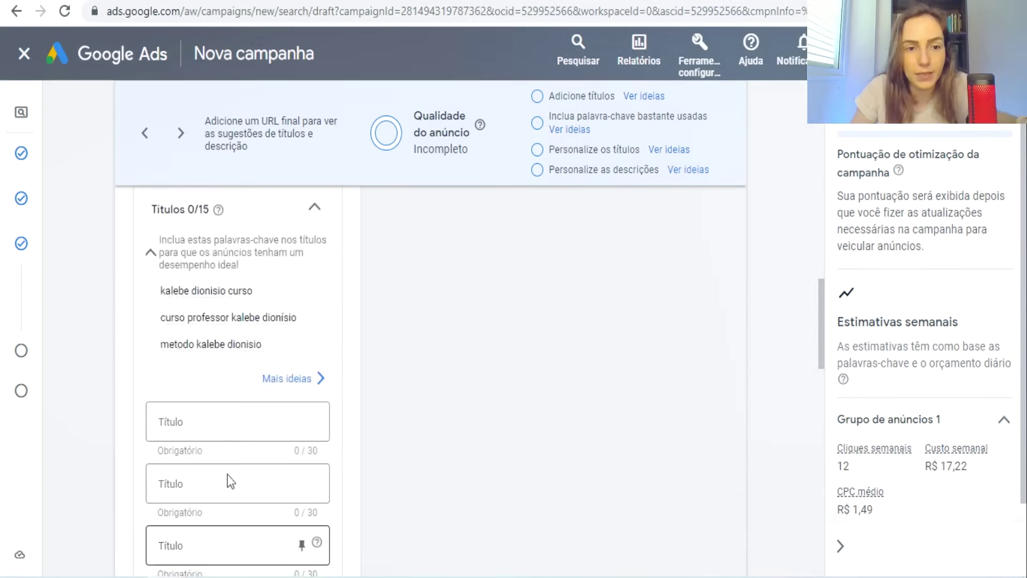
pyautogui.scroll(6, 230, 482)
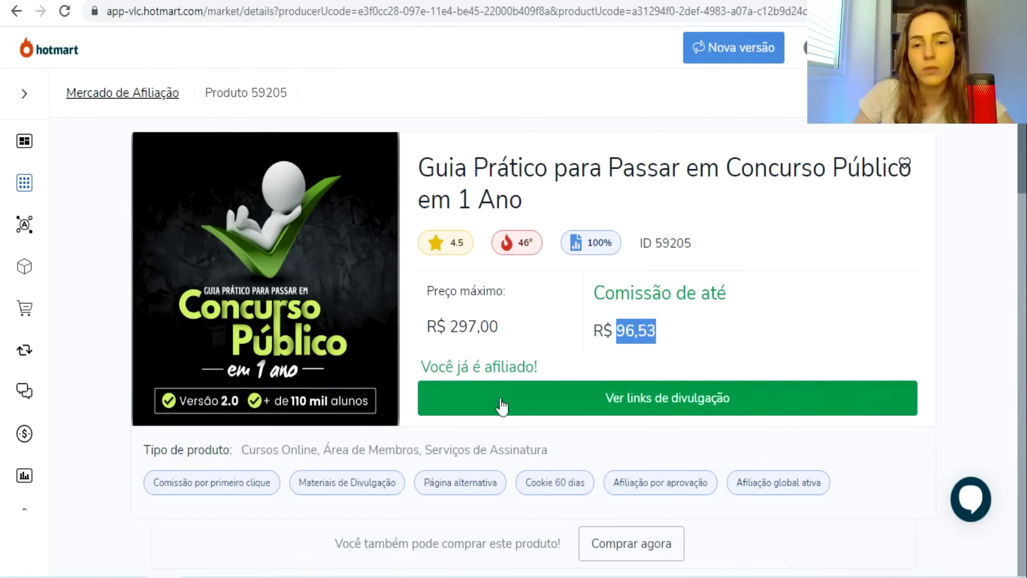
# Open the course's links de divulgação on Hotmart and copy the Página de Vendas affiliate link
pyautogui.click(645, 409)
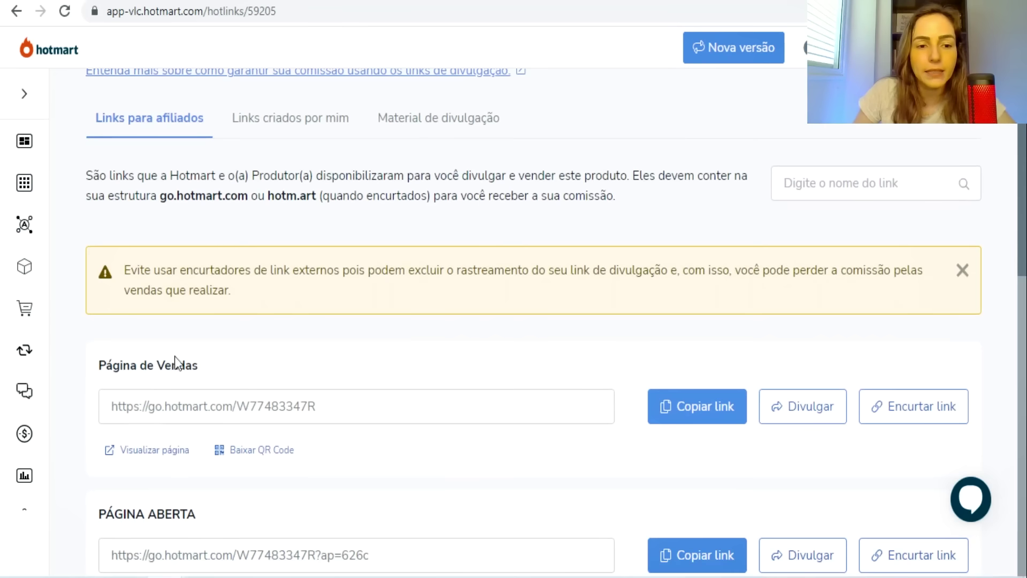
pyautogui.tripleClick(176, 365)
pyautogui.click(282, 403)
pyautogui.moveTo(324, 408); pyautogui.dragTo(110, 410)
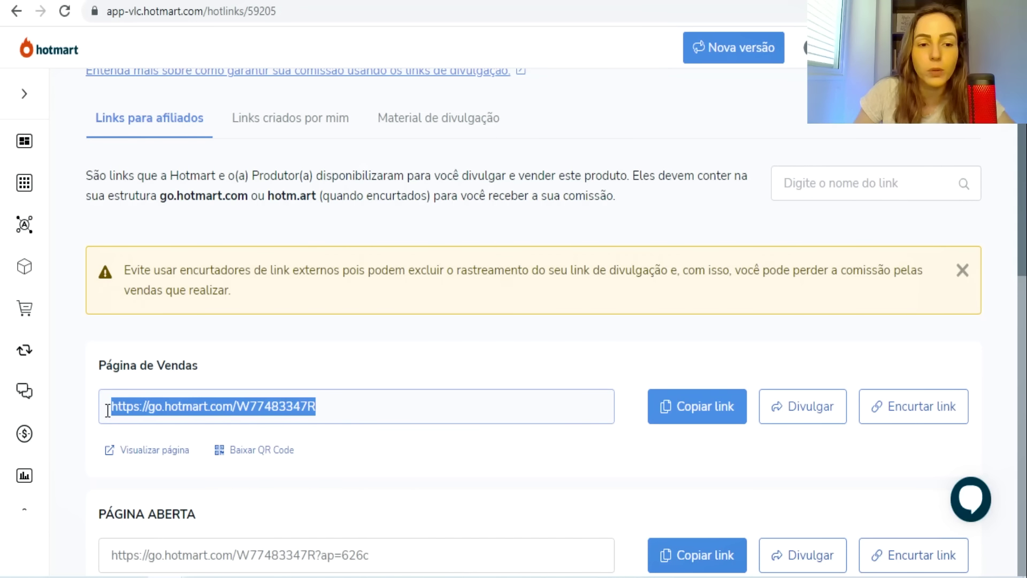
pyautogui.rightClick(135, 408)
pyautogui.click(156, 419)
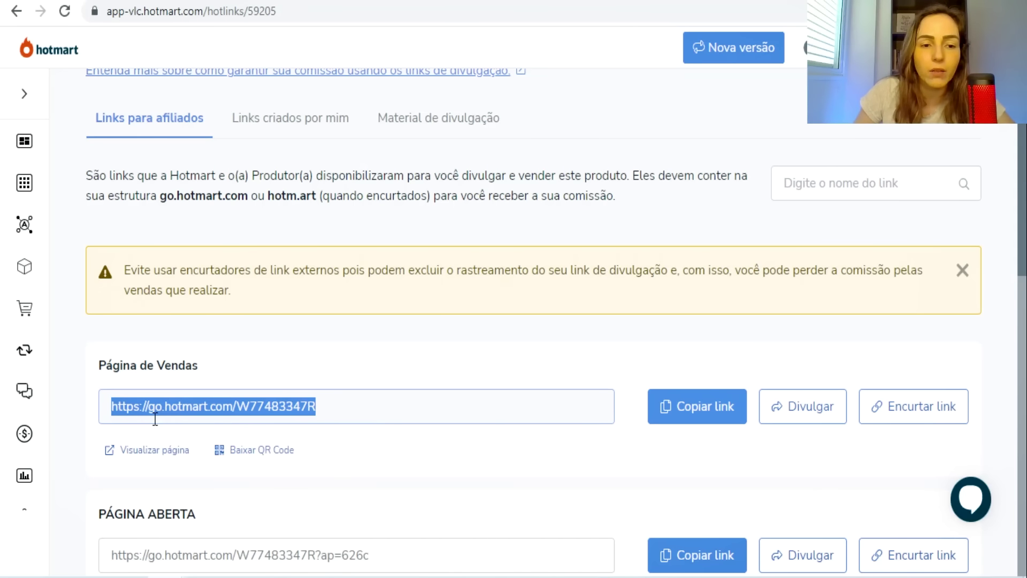
# Load the copied affiliate link in a new browser tab and inspect the ref parameter in the sales page's address
pyautogui.hotkey('ctrl', 't')
pyautogui.hotkey('ctrl', 'v')
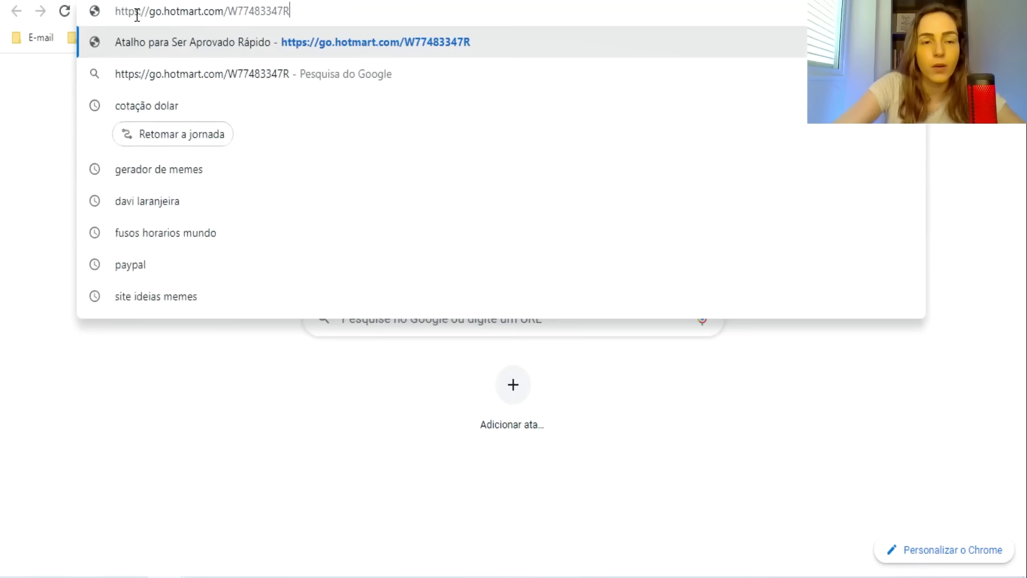
pyautogui.press('Return')
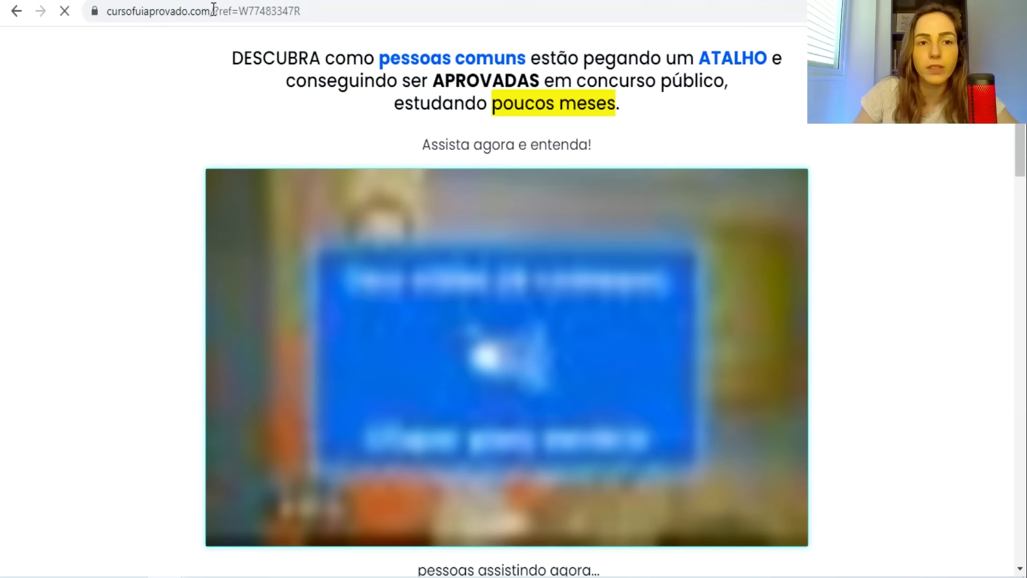
pyautogui.doubleClick(269, 10)
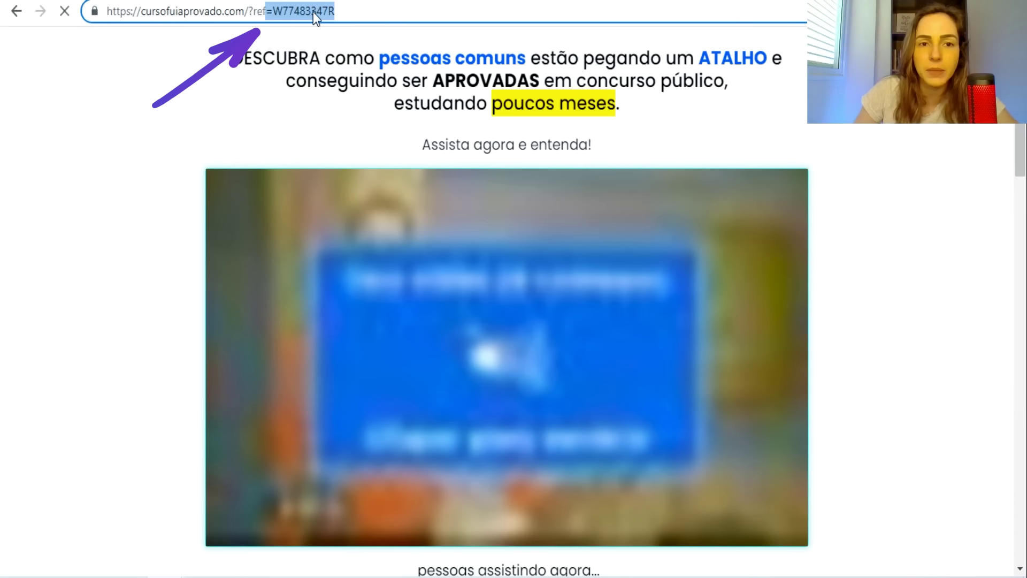
pyautogui.click(340, 11)
pyautogui.moveTo(253, 10); pyautogui.dragTo(331, 14)
pyautogui.click(333, 14)
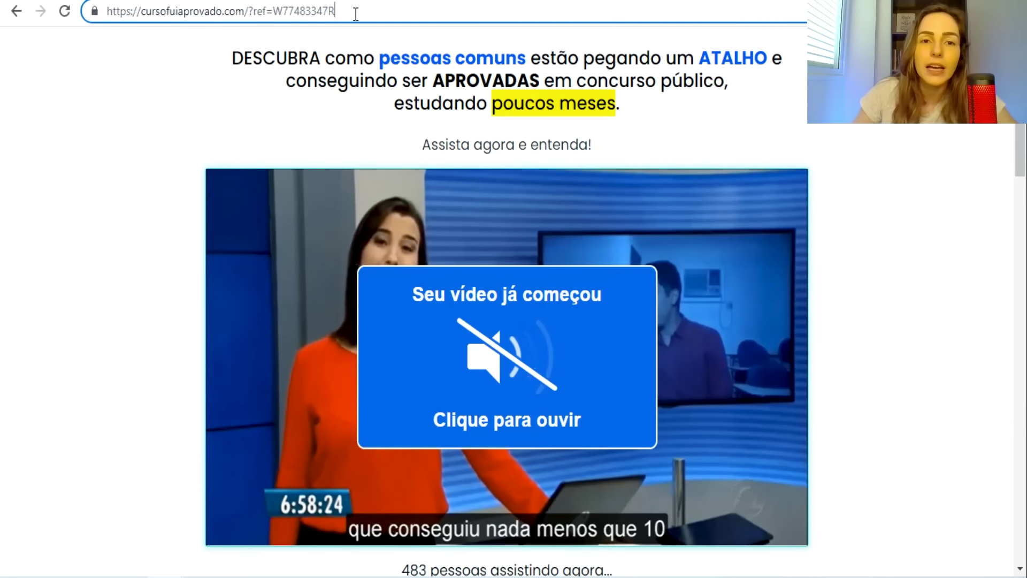
# Copy the full cursofuiaprovado.com sales page address, including its ref parameter
pyautogui.moveTo(355, 11); pyautogui.dragTo(98, 13)
pyautogui.rightClick(140, 12)
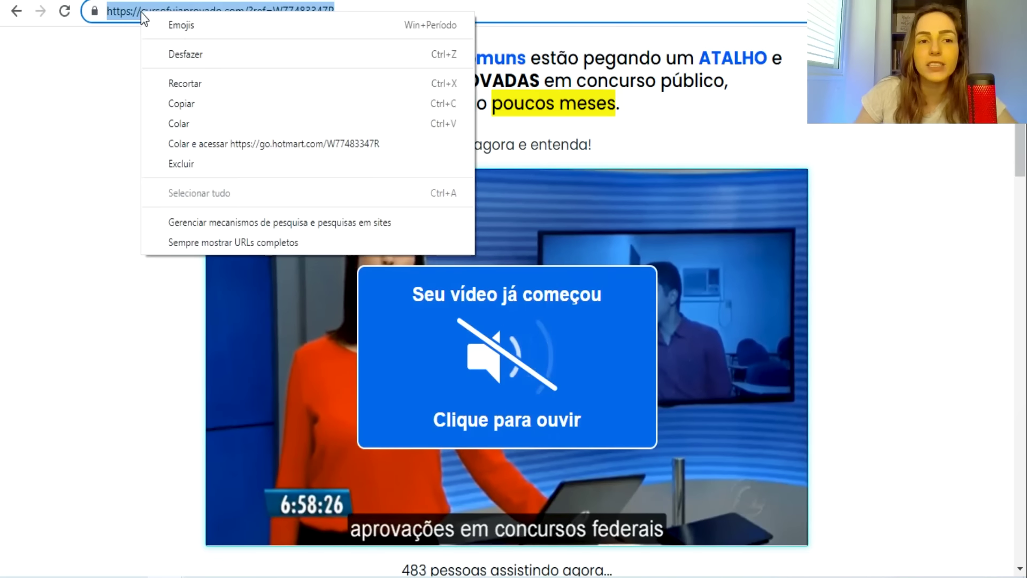
pyautogui.click(181, 103)
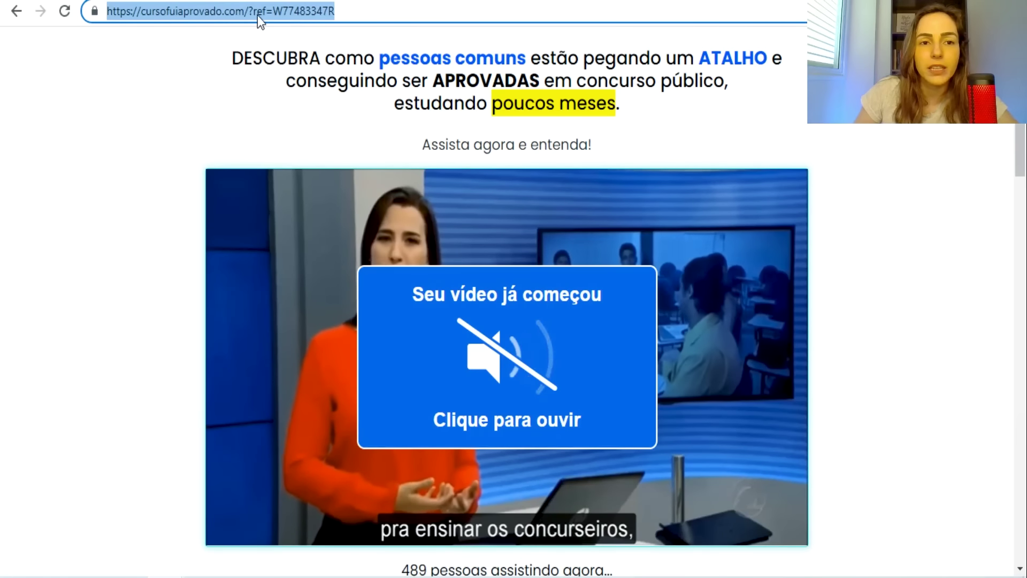
pyautogui.rightClick(250, 14)
pyautogui.click(299, 105)
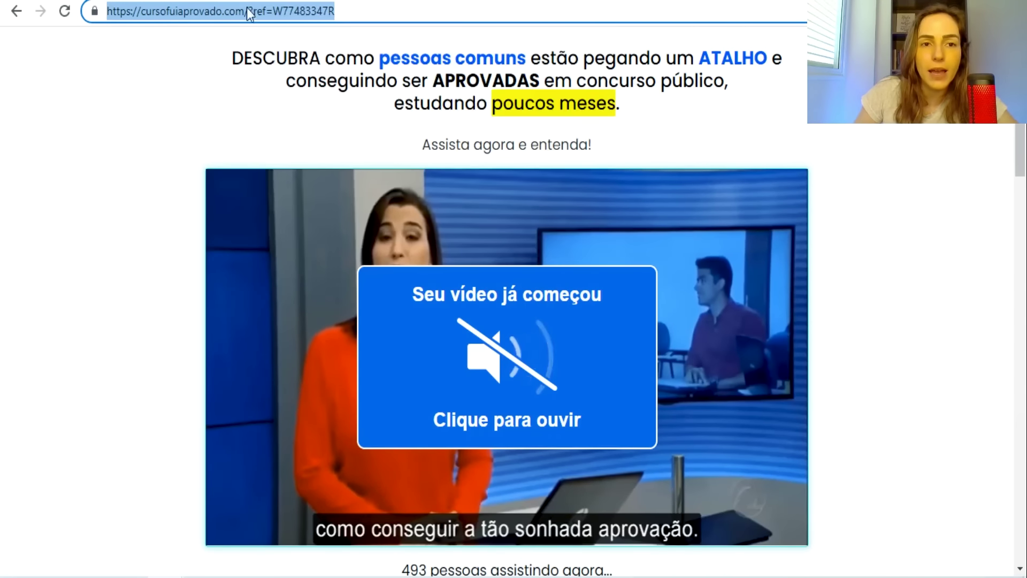
# Switch to the campaign draft and paste the copied cursofuiaprovado.com sales page address as the ad's URL final
pyautogui.hotkey('ctrl', 'Tab')
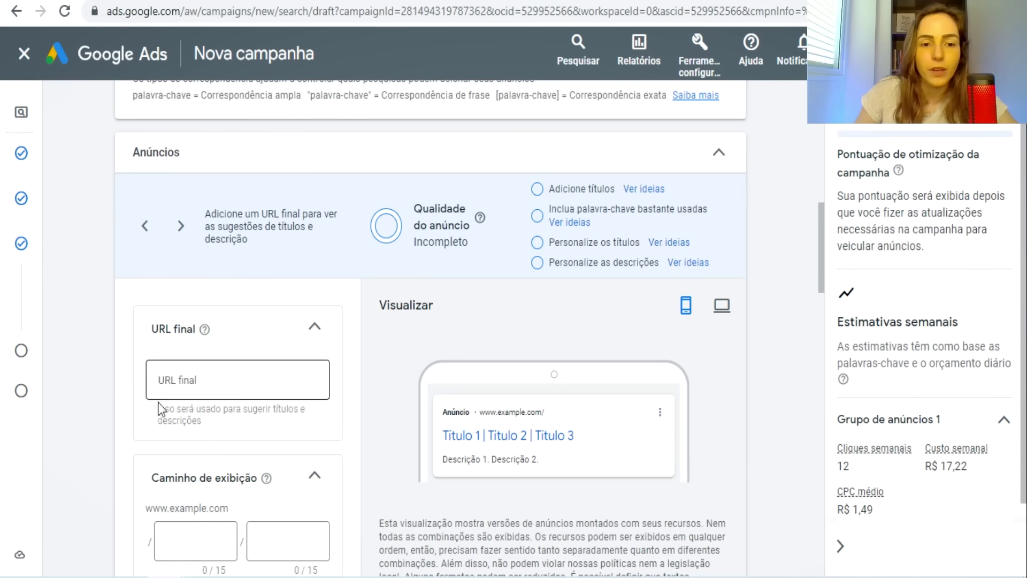
pyautogui.click(169, 381)
pyautogui.rightClick(169, 381)
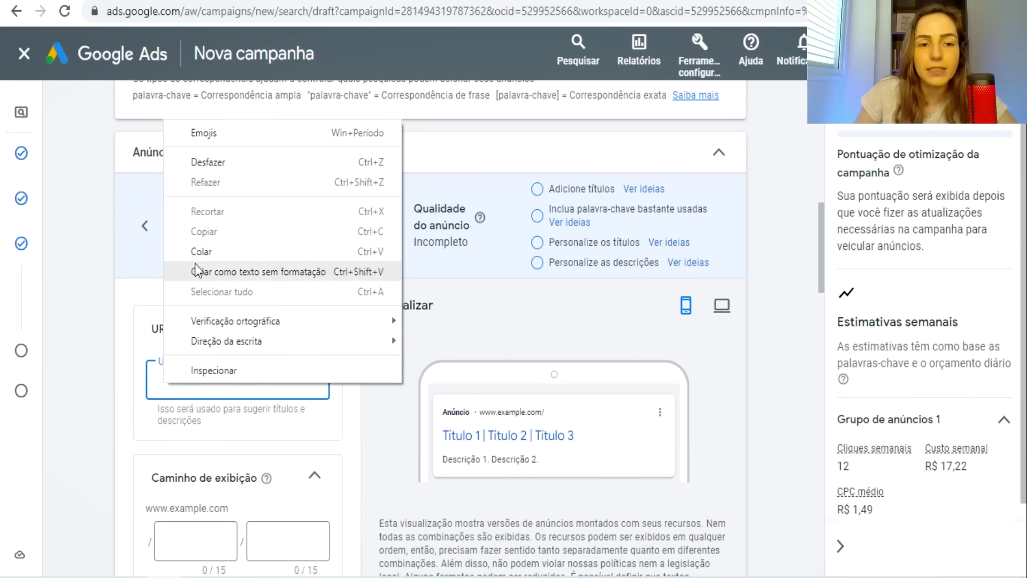
pyautogui.click(165, 269)
pyautogui.click(279, 306)
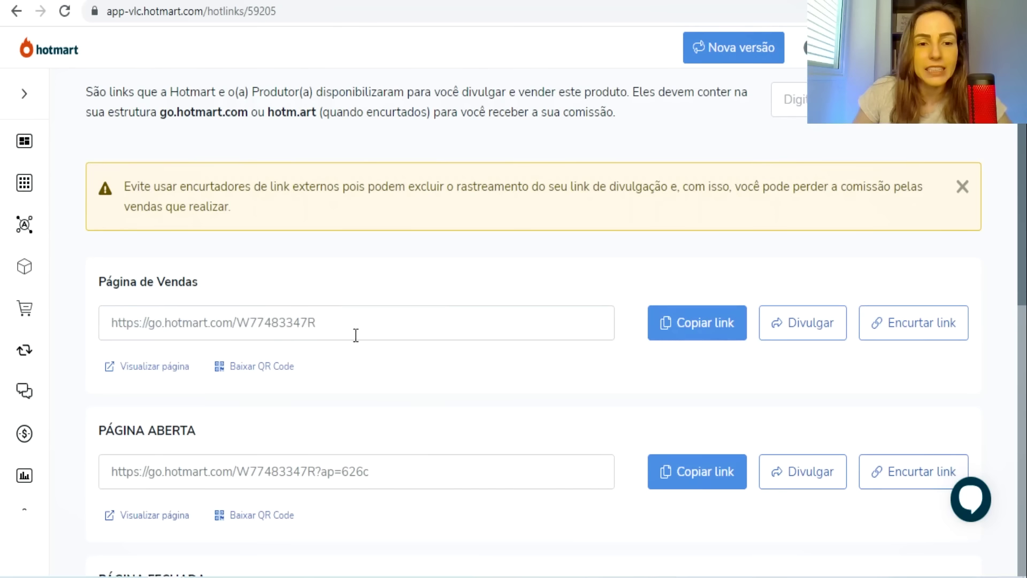
# Copy the Página de Vendas affiliate link from Hotmart and paste it as the Modelo de acompanhamento in the ad's URL options
pyautogui.moveTo(317, 323); pyautogui.dragTo(111, 317)
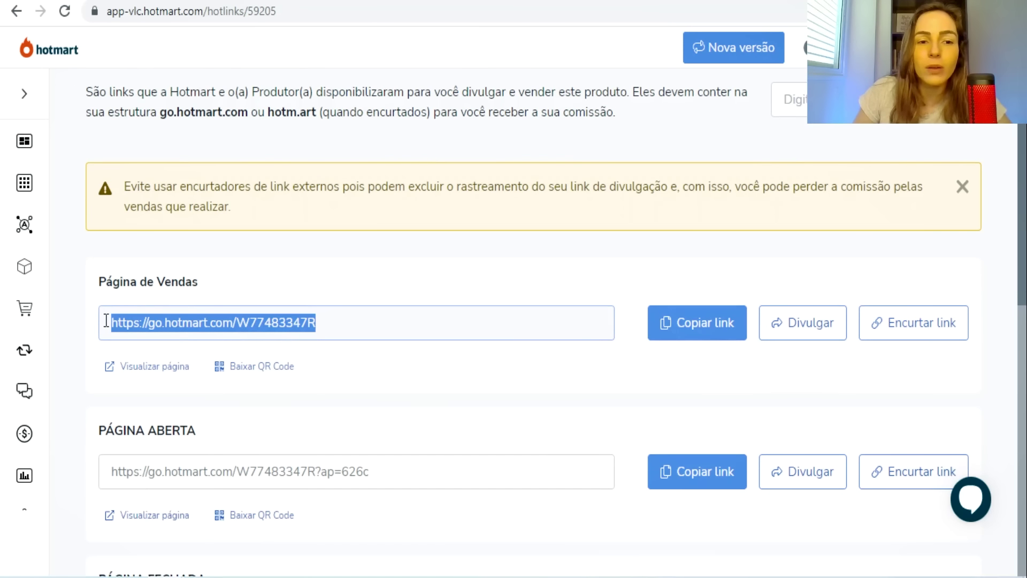
pyautogui.click(649, 331)
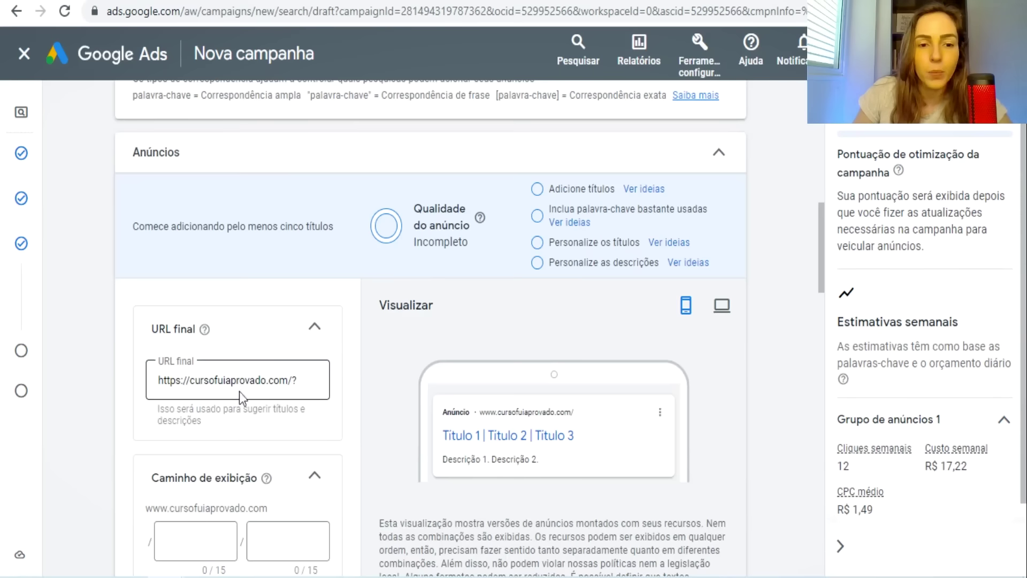
pyautogui.scroll(-6, 214, 342)
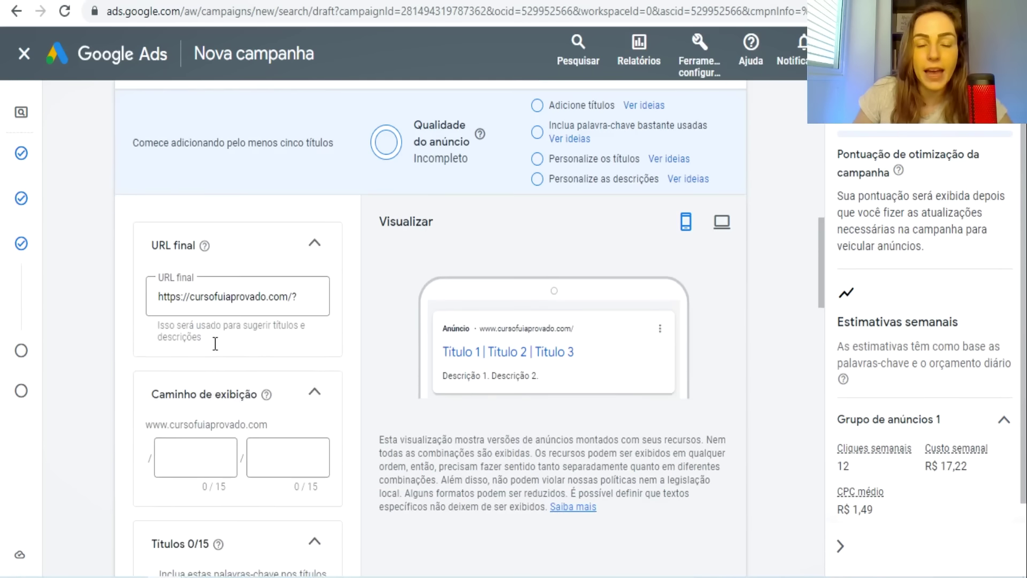
pyautogui.scroll(-9, 199, 338)
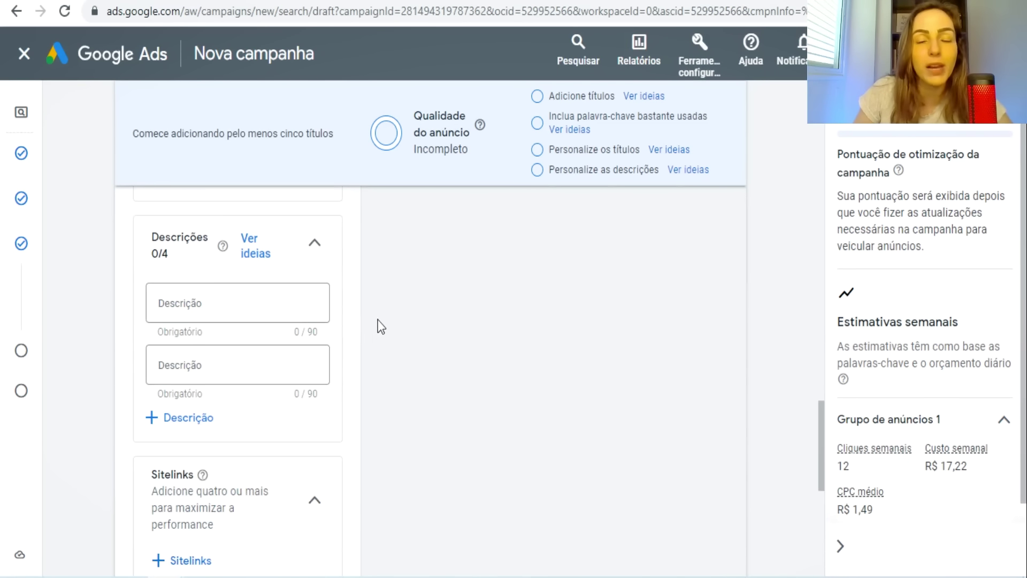
pyautogui.scroll(-3, 423, 353)
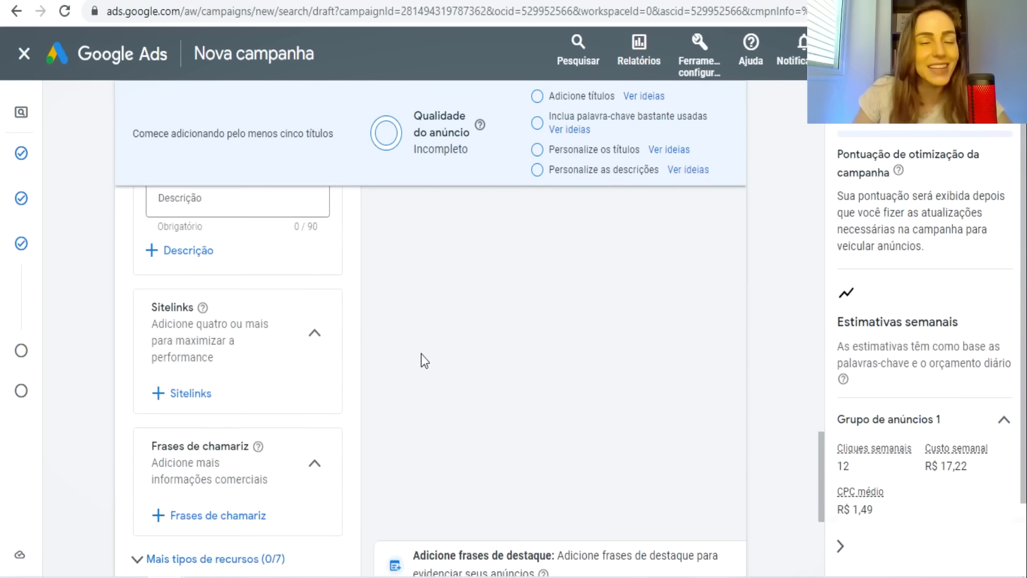
pyautogui.scroll(-2, 388, 375)
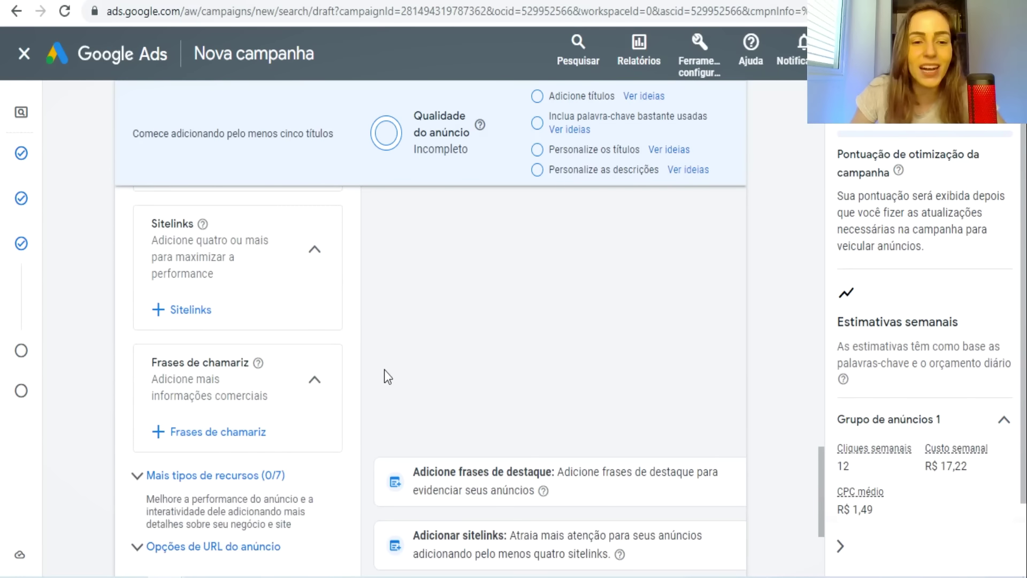
pyautogui.scroll(-2, 265, 441)
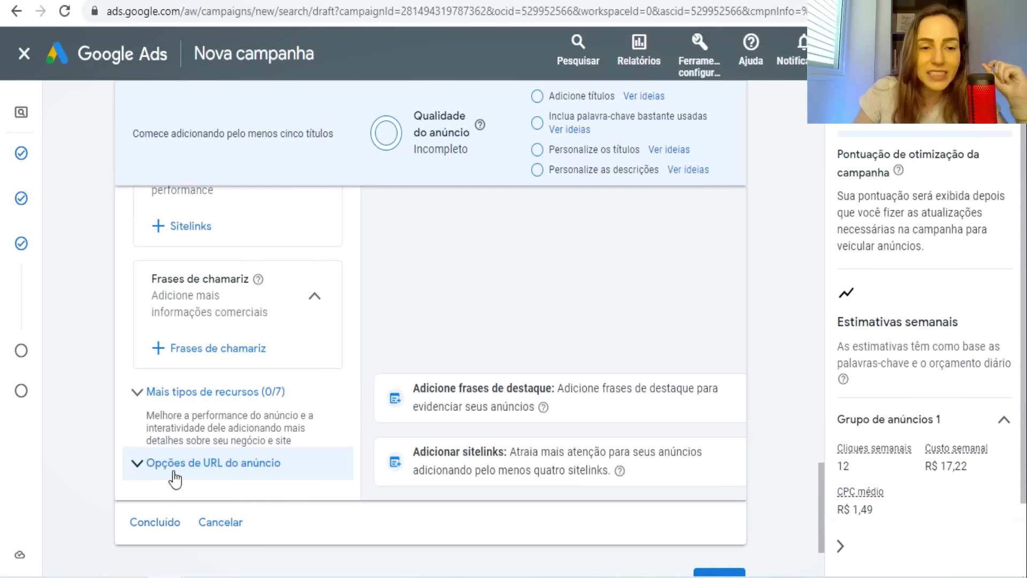
pyautogui.scroll(-2, 184, 470)
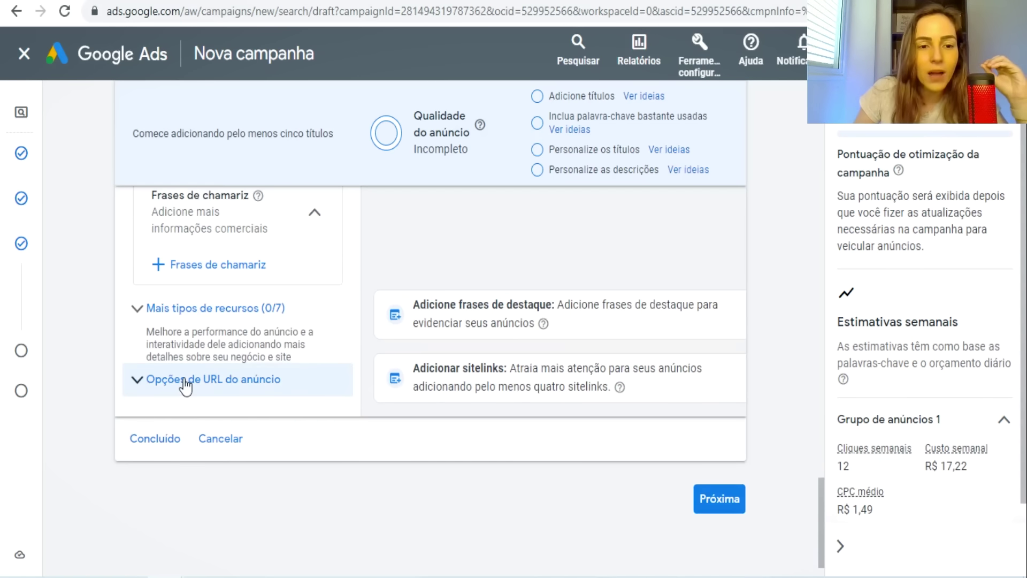
pyautogui.click(191, 378)
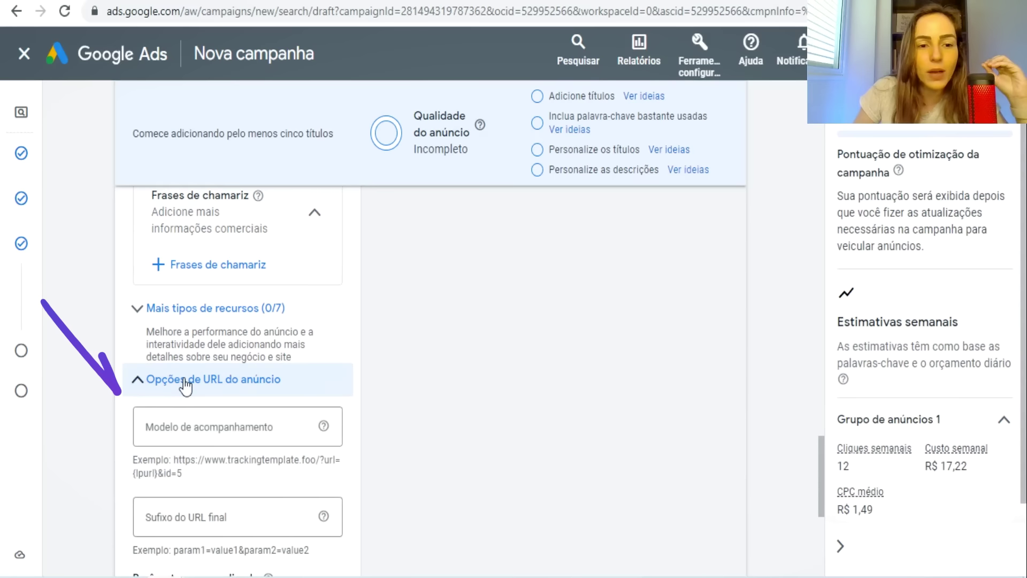
pyautogui.click(160, 430)
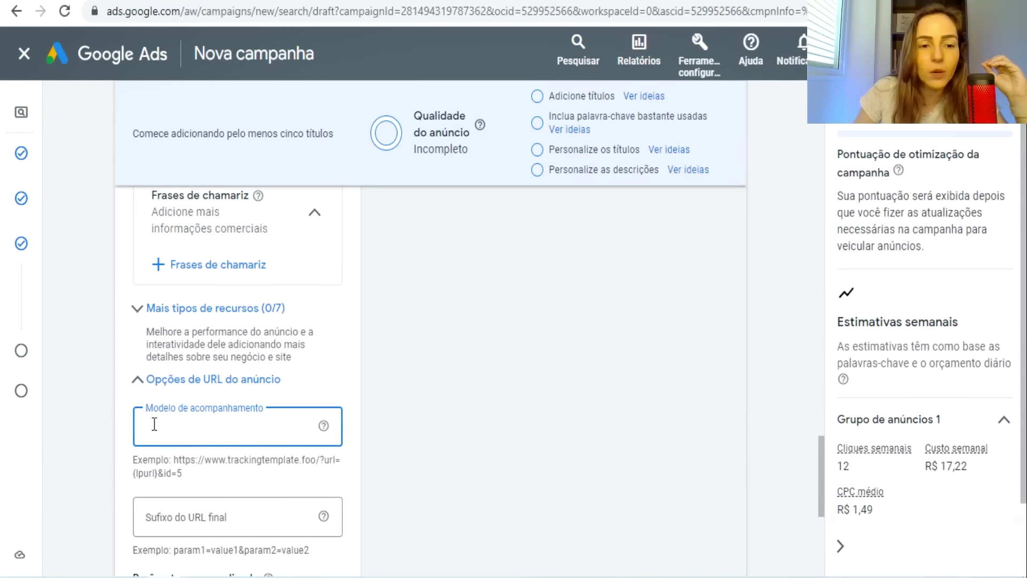
pyautogui.rightClick(150, 429)
pyautogui.click(193, 294)
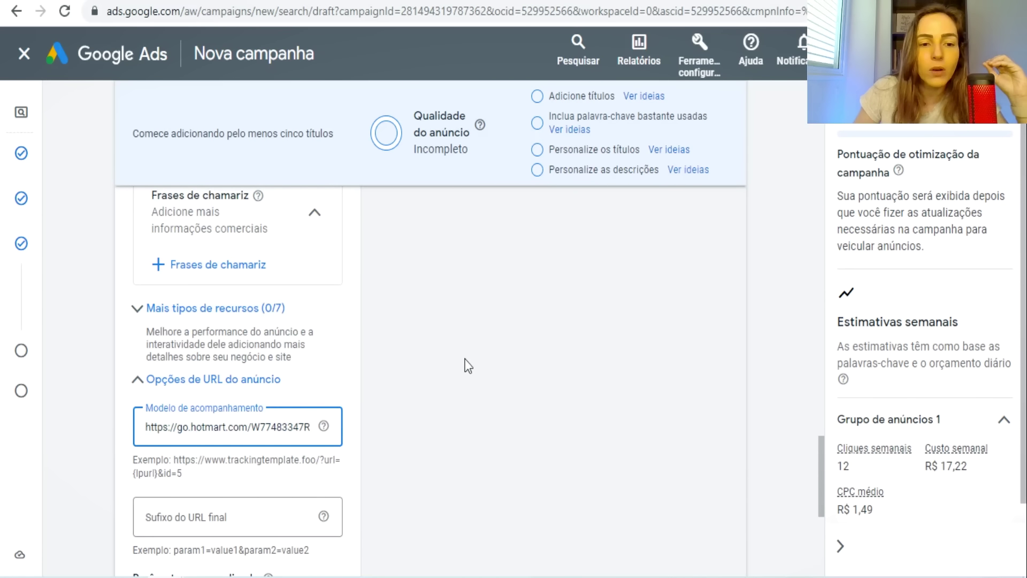
# Check the pasted affiliate link and read the help explanation of the Modelo de acompanhamento field
pyautogui.moveTo(146, 426); pyautogui.dragTo(319, 422)
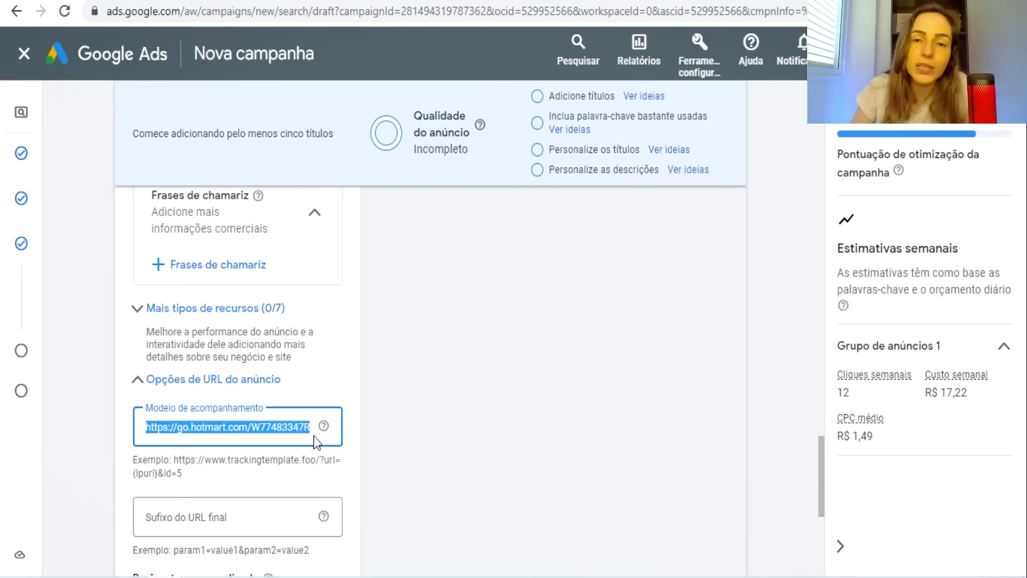
pyautogui.moveTo(323, 426)
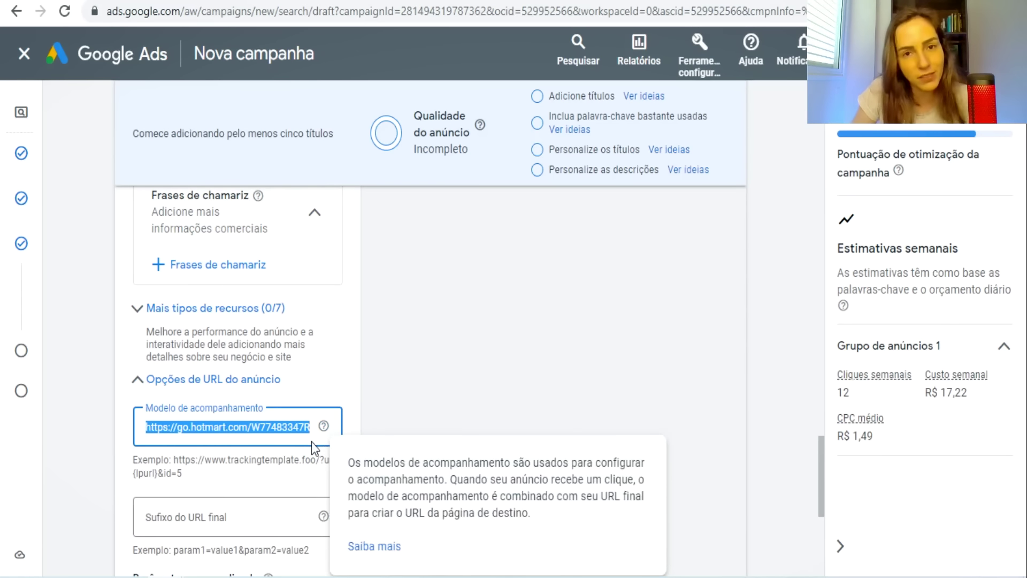
pyautogui.click(193, 428)
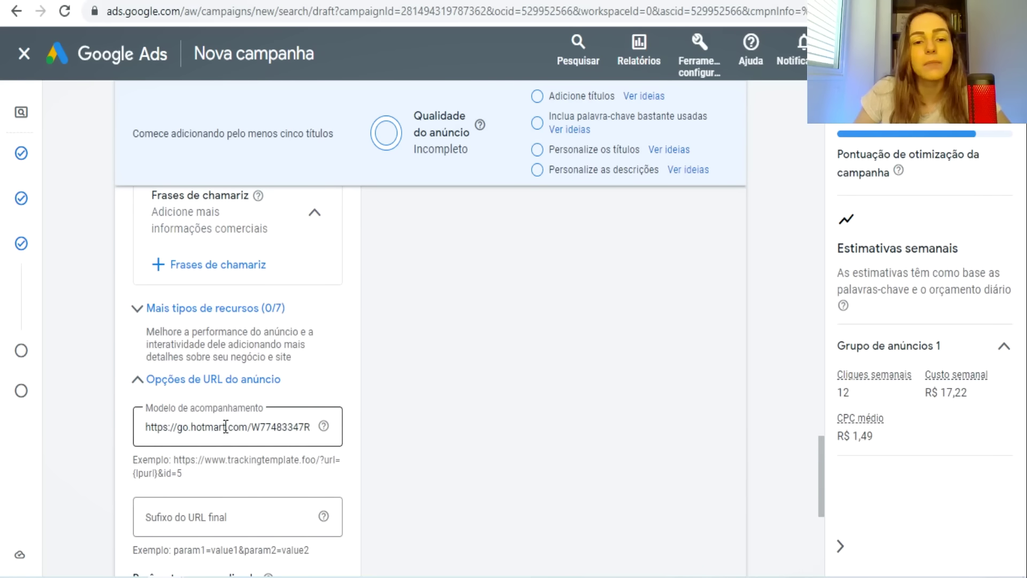
# Set the ad's Caminho de exibição to "compre-agora" and "promoção"
pyautogui.scroll(5, 236, 458)
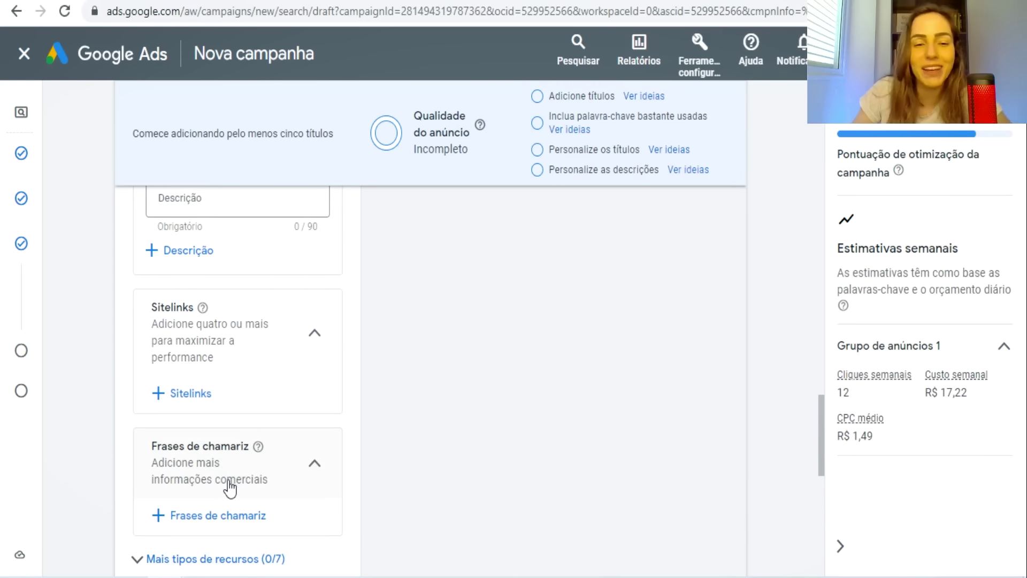
pyautogui.scroll(15, 348, 415)
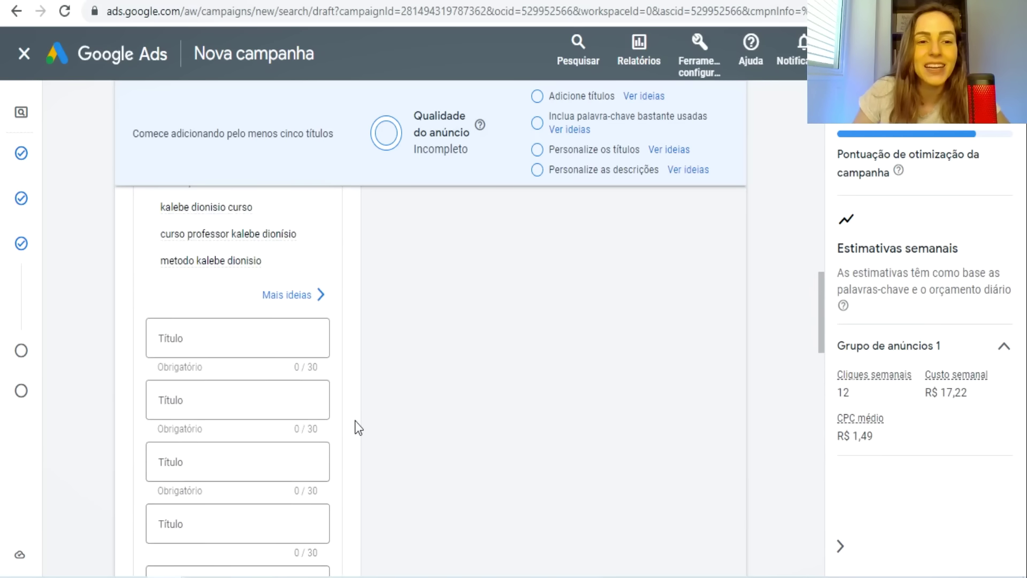
pyautogui.scroll(5, 354, 427)
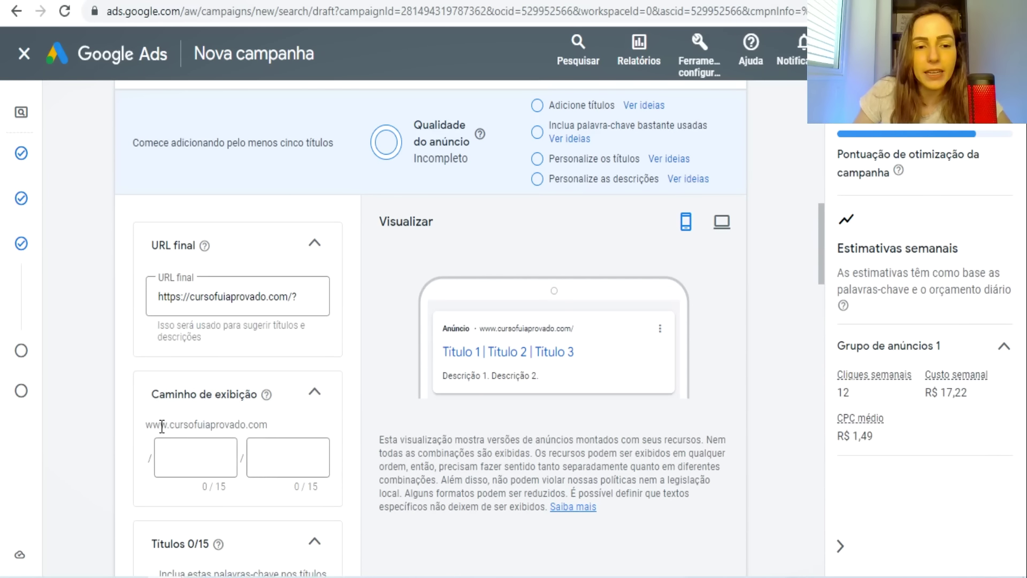
pyautogui.moveTo(162, 426); pyautogui.dragTo(263, 424)
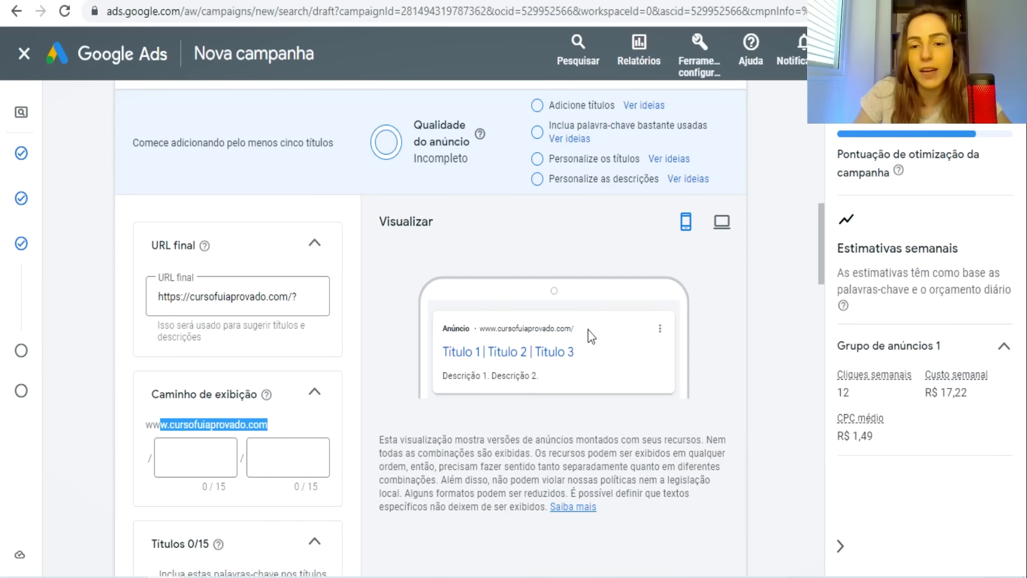
pyautogui.click(188, 465)
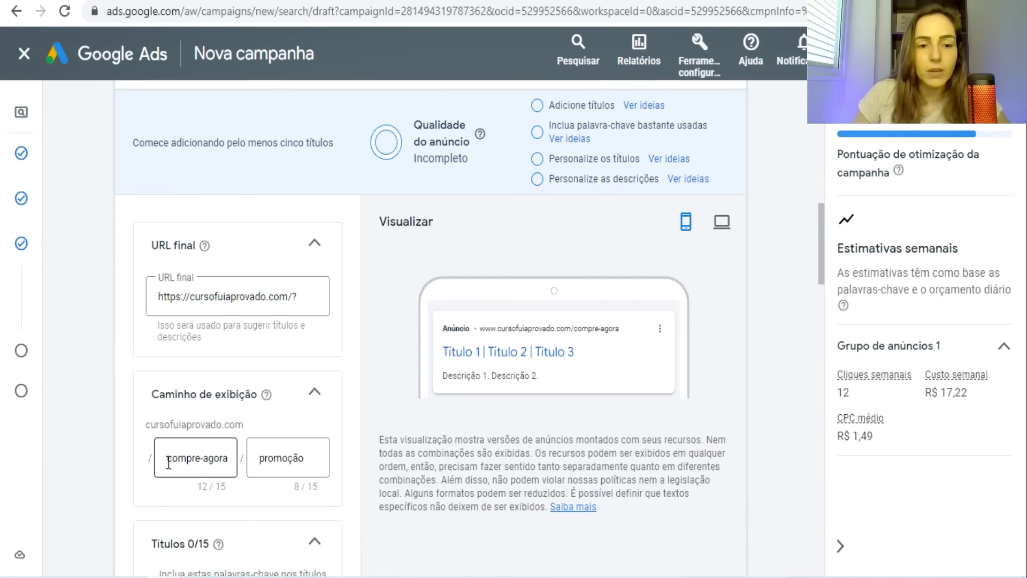
# Fill in four ad titles: the course name, "Faça Sua Inscrição Agora", "Promoção Hoje - 12 x R$ 28,94" and "Garantia de 7 dias"
pyautogui.scroll(-2, 179, 393)
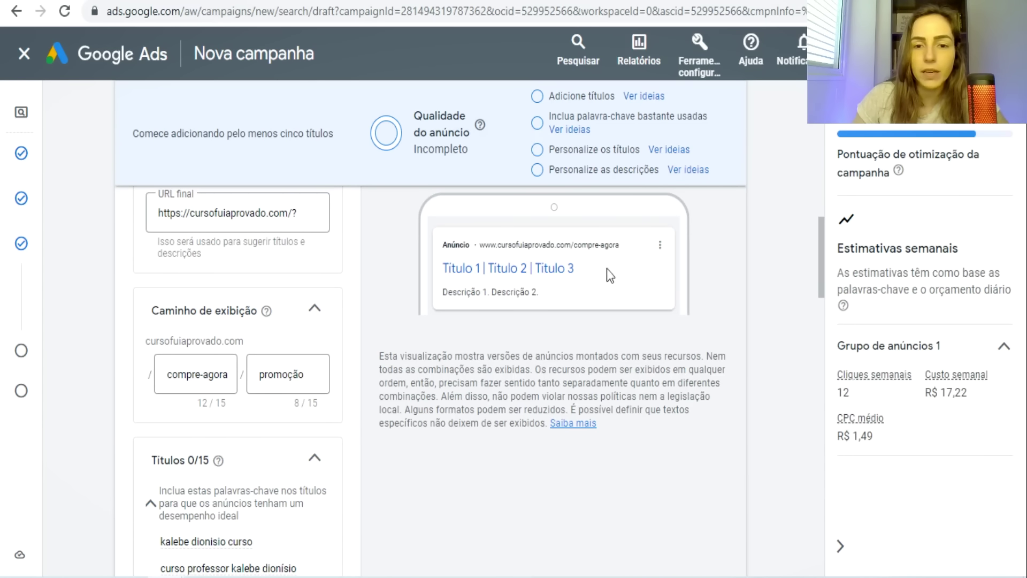
pyautogui.scroll(2, 601, 267)
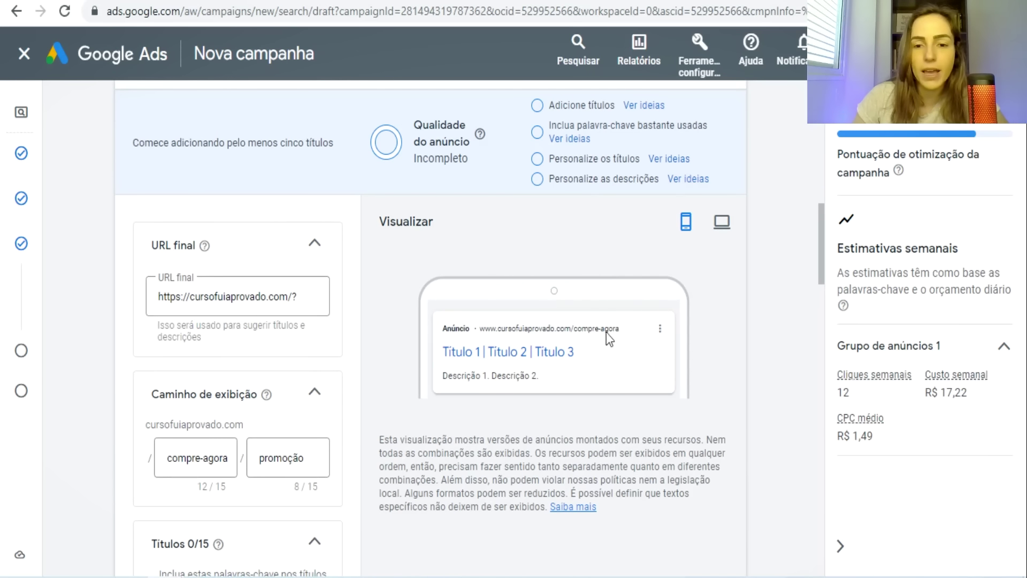
pyautogui.scroll(-6, 240, 366)
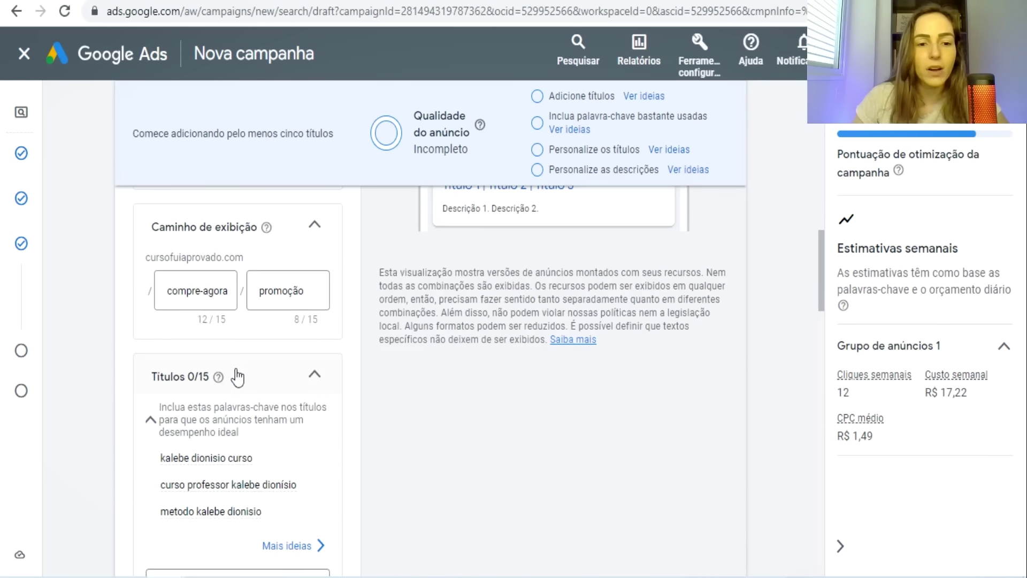
pyautogui.scroll(-2, 248, 367)
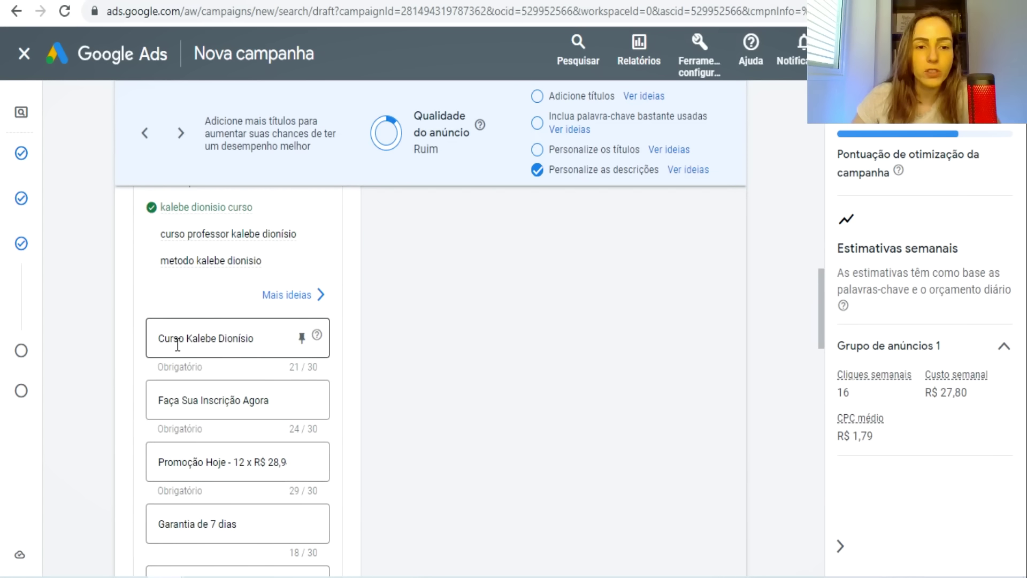
# Review the wording of the four ad titles: course name, enrollment call, promotion price and guarantee
pyautogui.moveTo(161, 340); pyautogui.dragTo(260, 352)
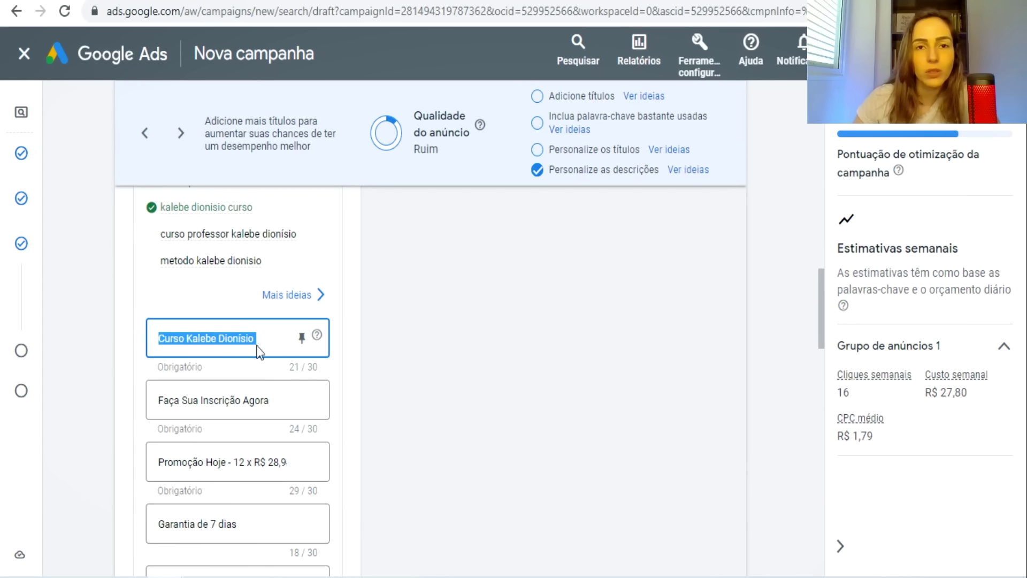
pyautogui.scroll(-2, 188, 396)
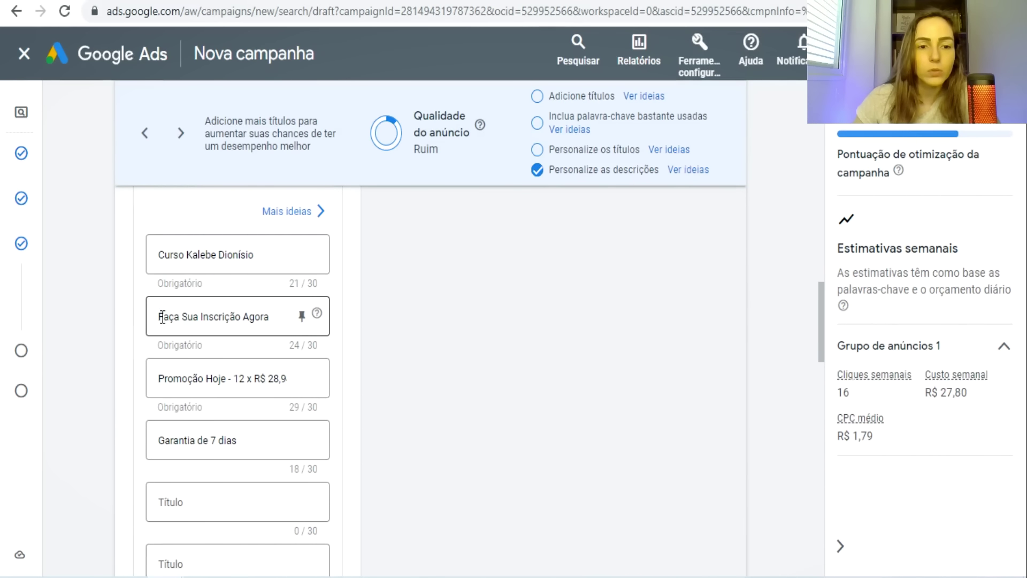
pyautogui.moveTo(162, 317); pyautogui.dragTo(280, 319)
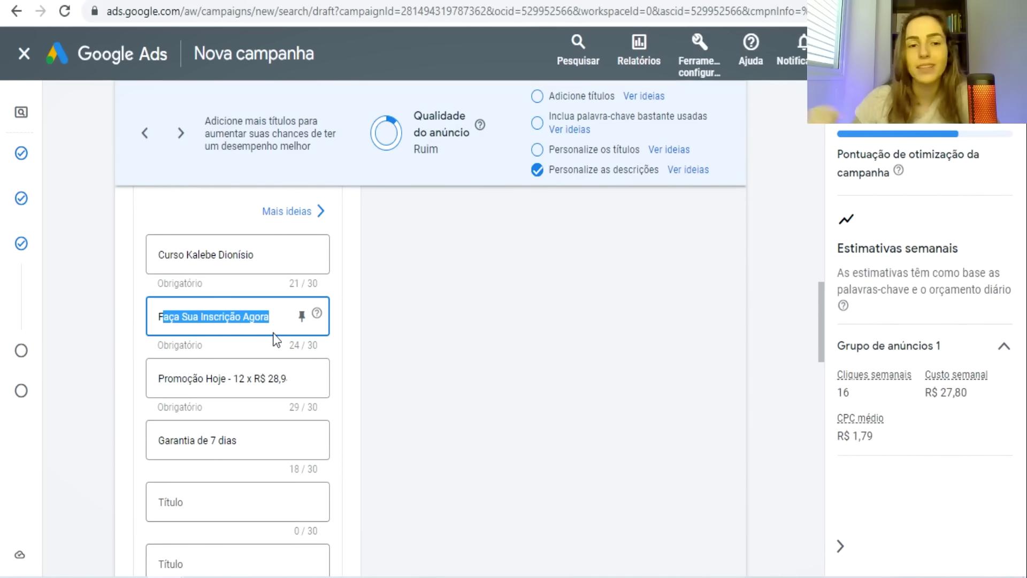
pyautogui.moveTo(194, 373); pyautogui.dragTo(273, 380)
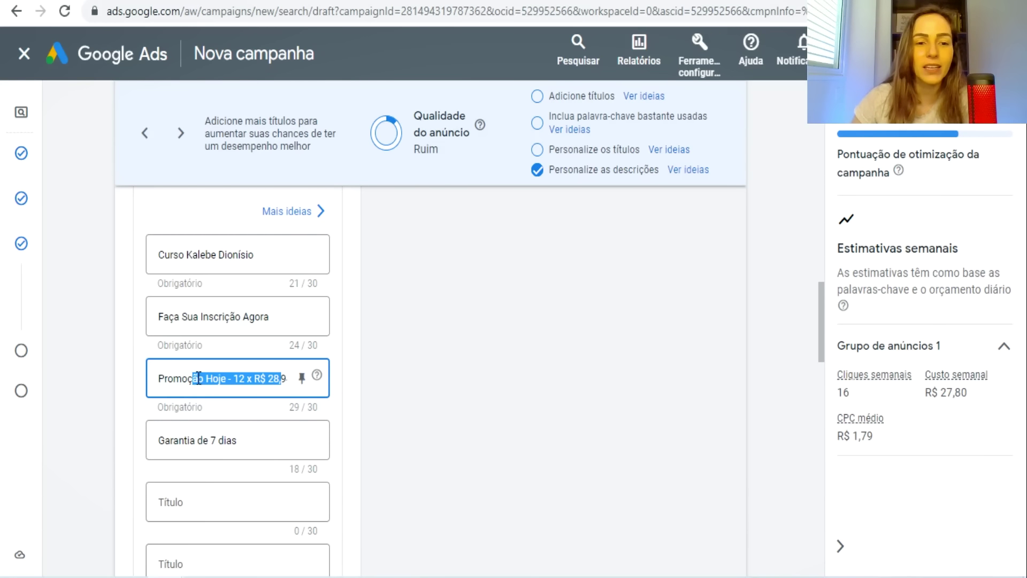
pyautogui.click(184, 383)
pyautogui.moveTo(174, 381); pyautogui.dragTo(302, 382)
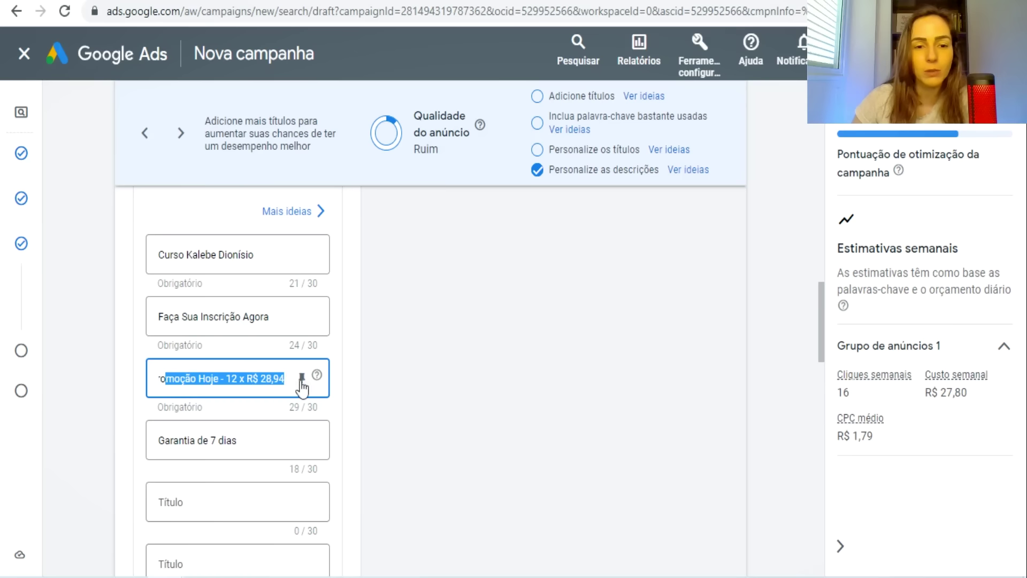
pyautogui.click(260, 381)
pyautogui.moveTo(185, 437); pyautogui.dragTo(247, 441)
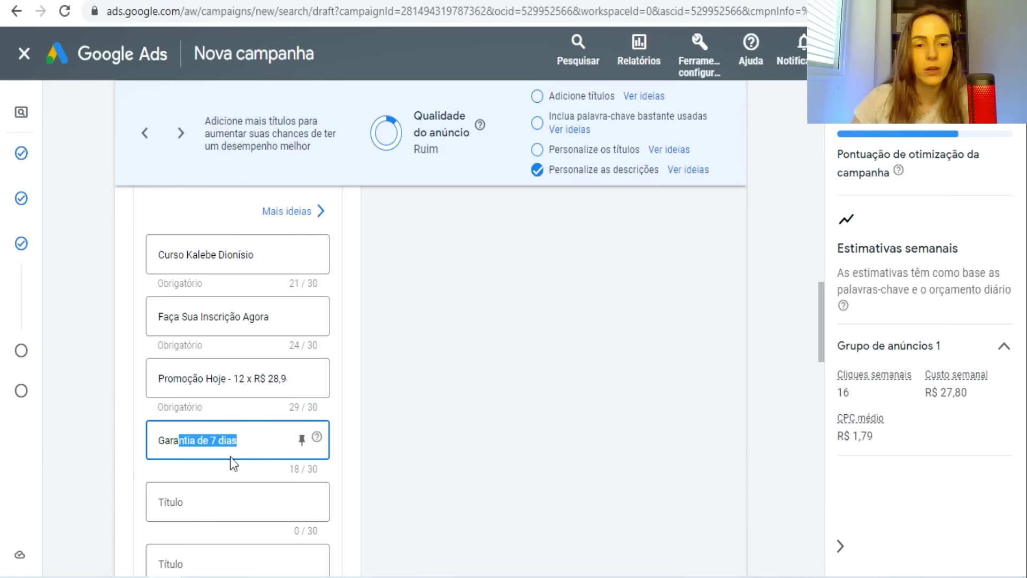
pyautogui.click(245, 442)
# Pin the course-name title so it shows only in position 1
pyautogui.click(486, 390)
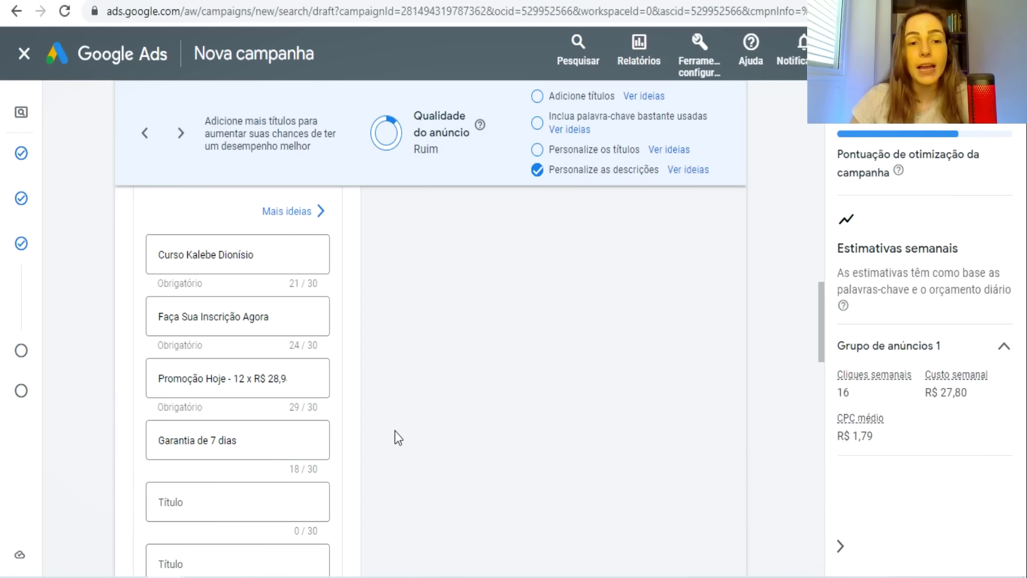
pyautogui.click(303, 253)
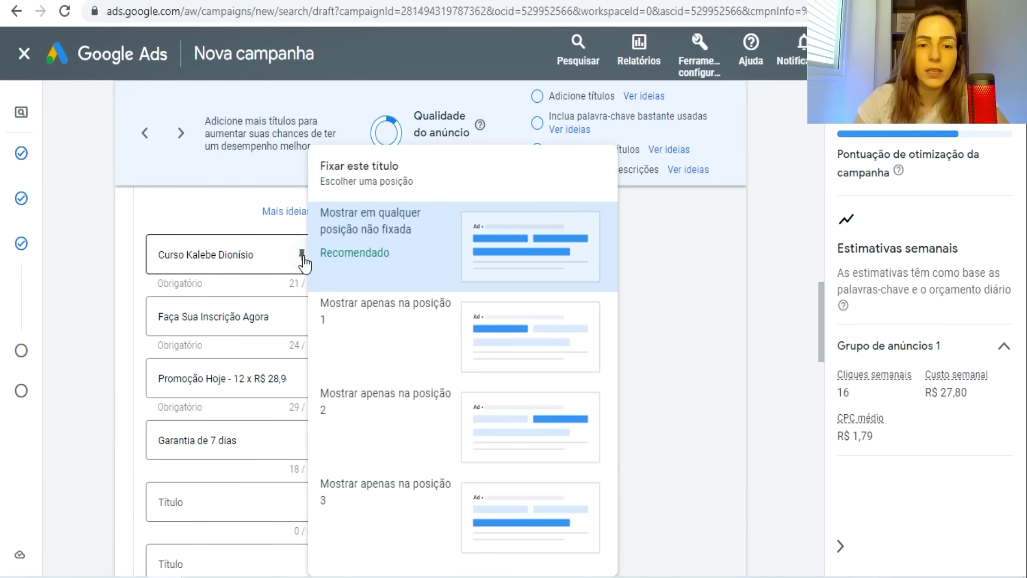
pyautogui.click(370, 337)
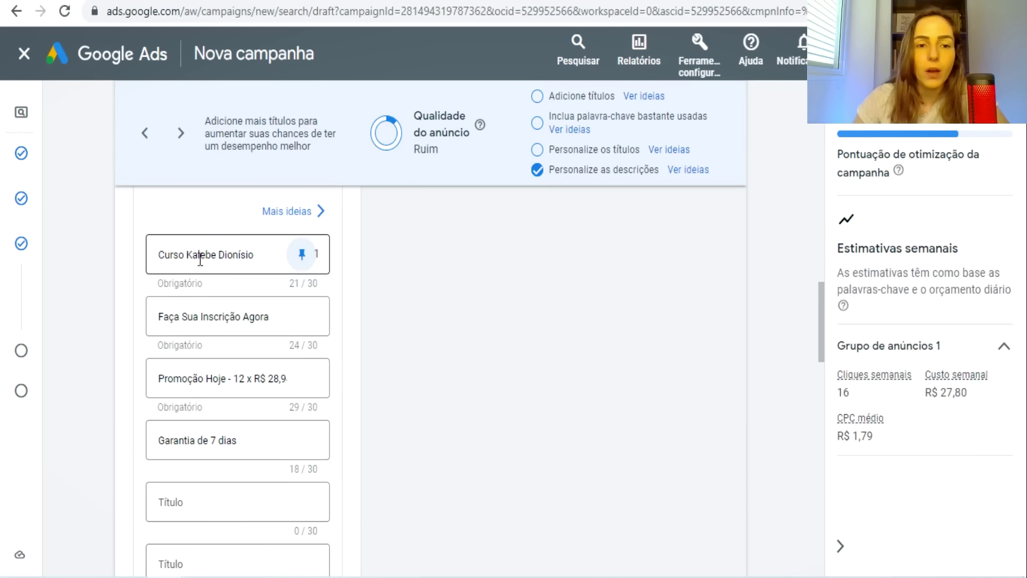
# Examine the pinned course-name title alongside the suggested keywords for the ad titles
pyautogui.moveTo(246, 255); pyautogui.dragTo(171, 255)
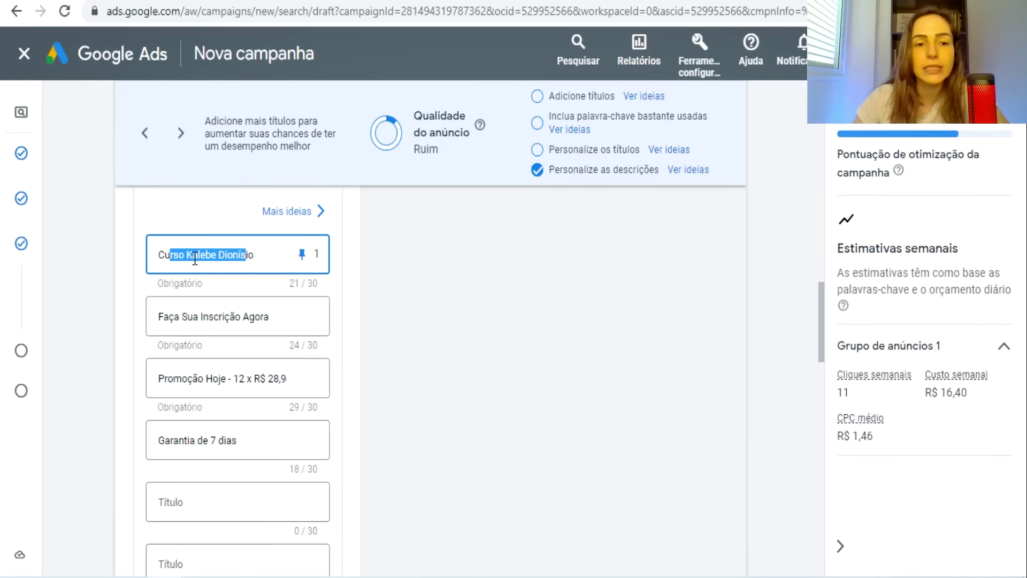
pyautogui.scroll(2, 323, 321)
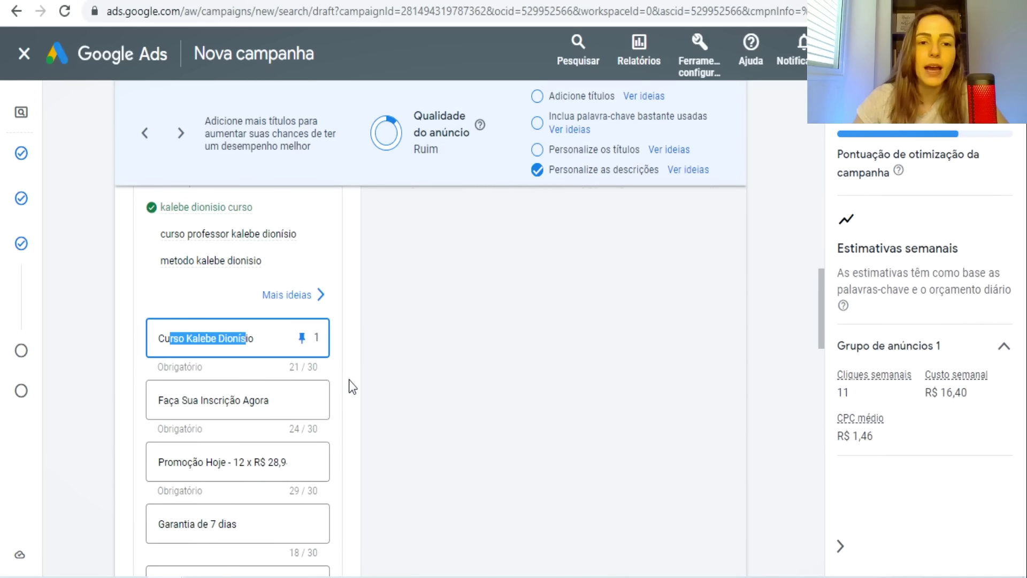
pyautogui.scroll(4, 350, 385)
pyautogui.scroll(-2, 352, 387)
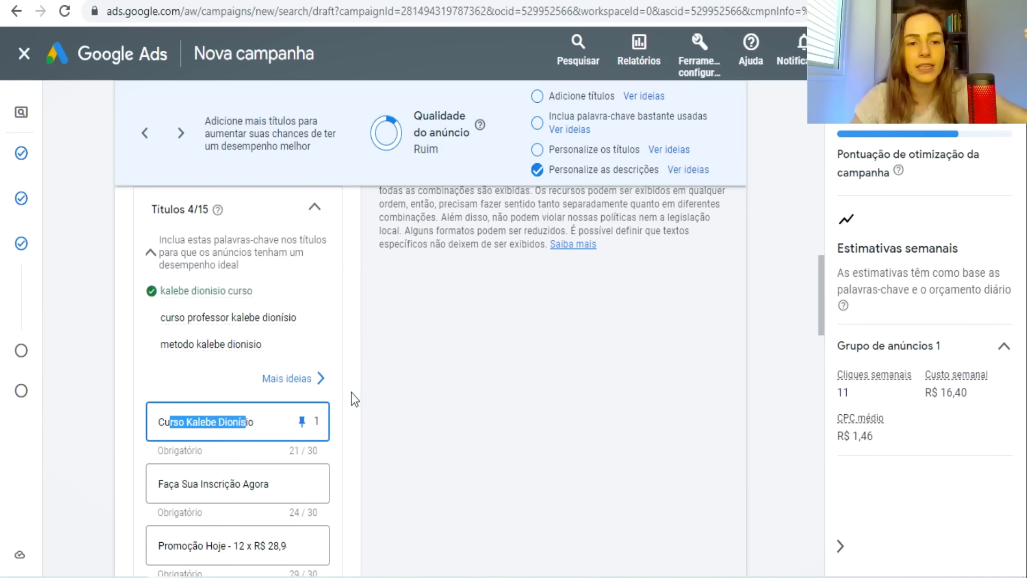
pyautogui.scroll(-2, 345, 399)
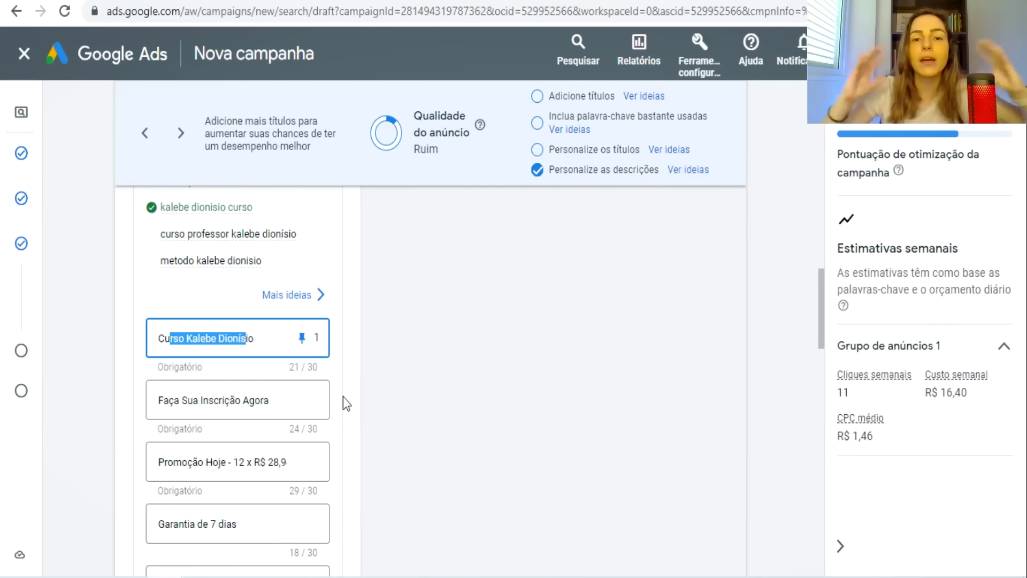
pyautogui.scroll(2, 357, 398)
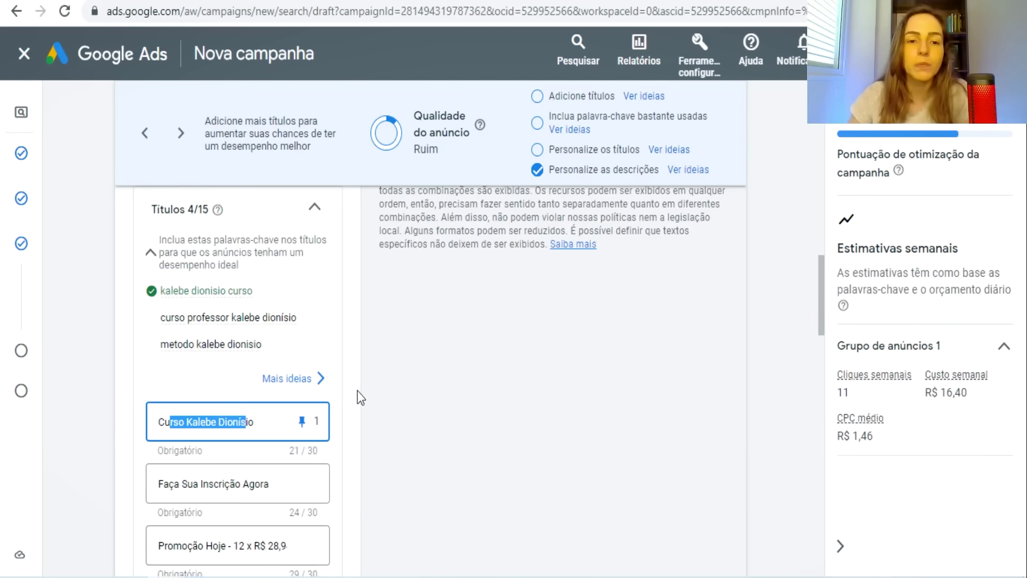
pyautogui.scroll(2, 357, 398)
pyautogui.scroll(-4, 356, 399)
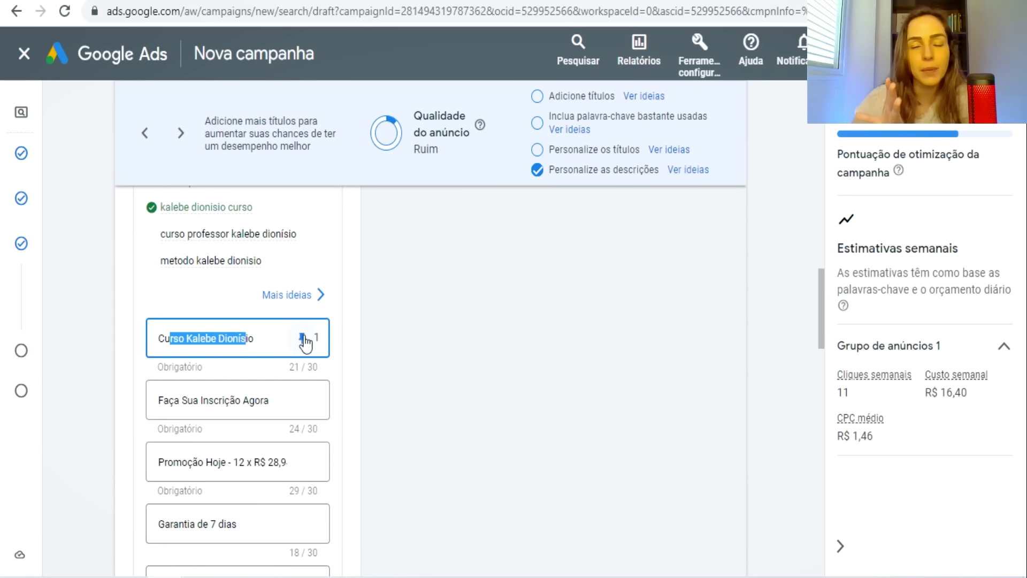
# Browse the mobile ad preview variations to check how the pinned course-name title combines with the other titles
pyautogui.scroll(6, 445, 375)
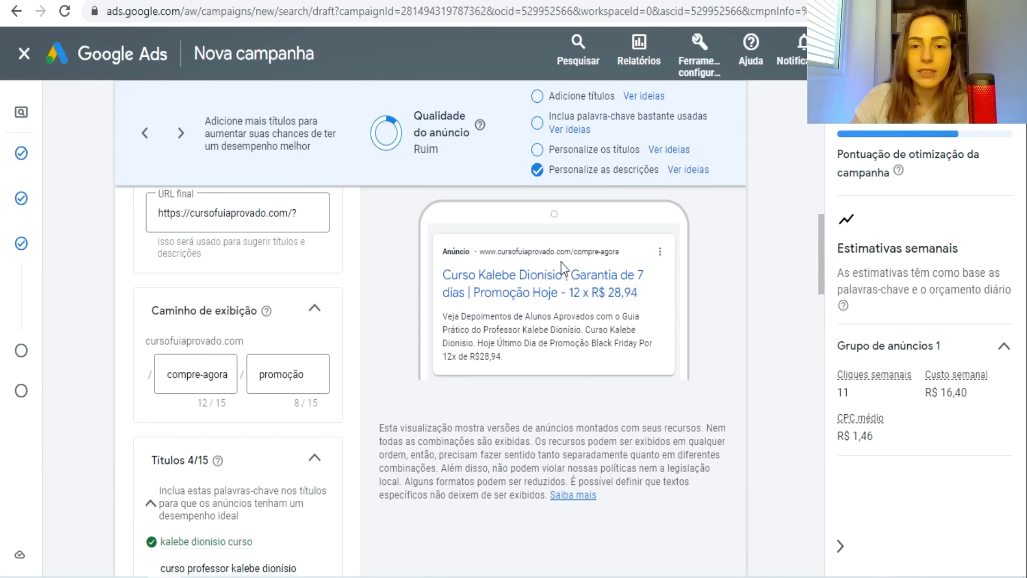
pyautogui.scroll(2, 566, 300)
pyautogui.click(600, 221)
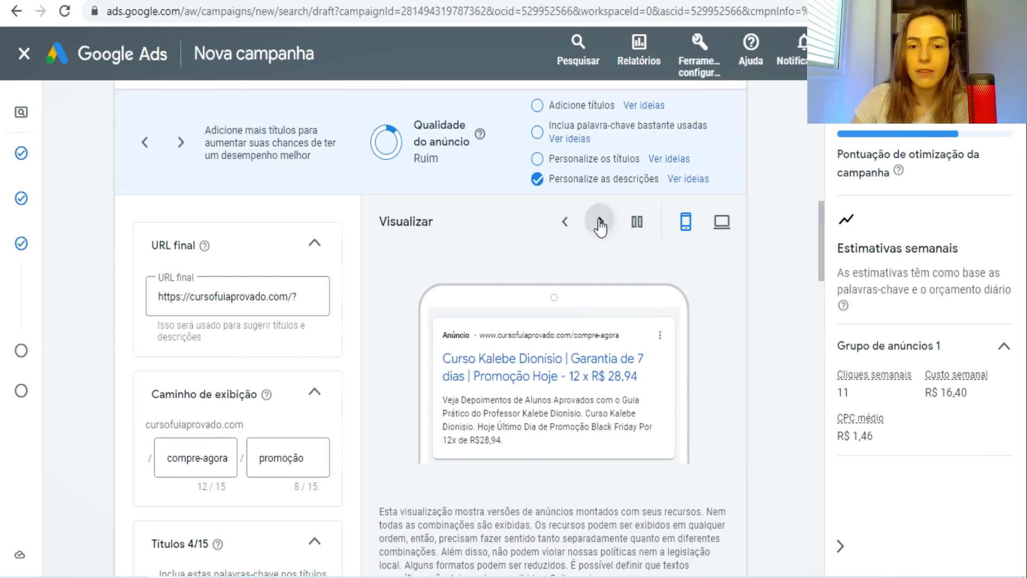
pyautogui.click(601, 222)
pyautogui.click(600, 222)
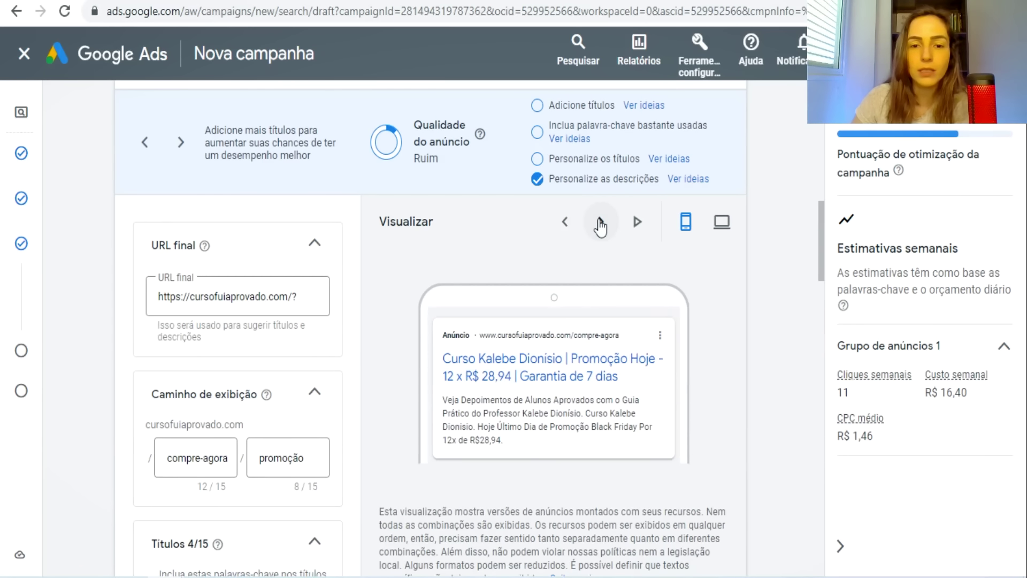
pyautogui.click(601, 222)
pyautogui.click(601, 222)
pyautogui.click(601, 221)
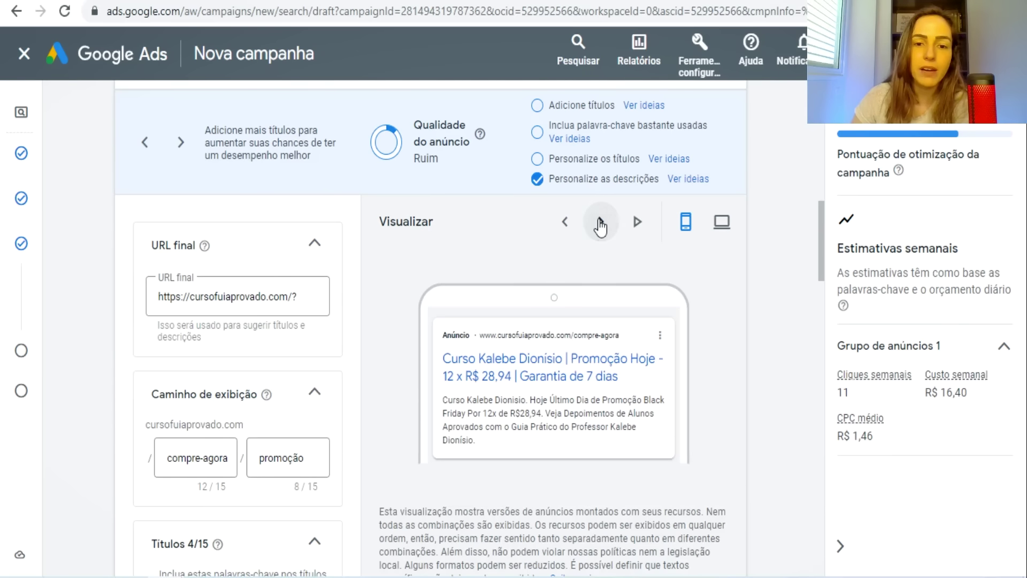
pyautogui.click(601, 222)
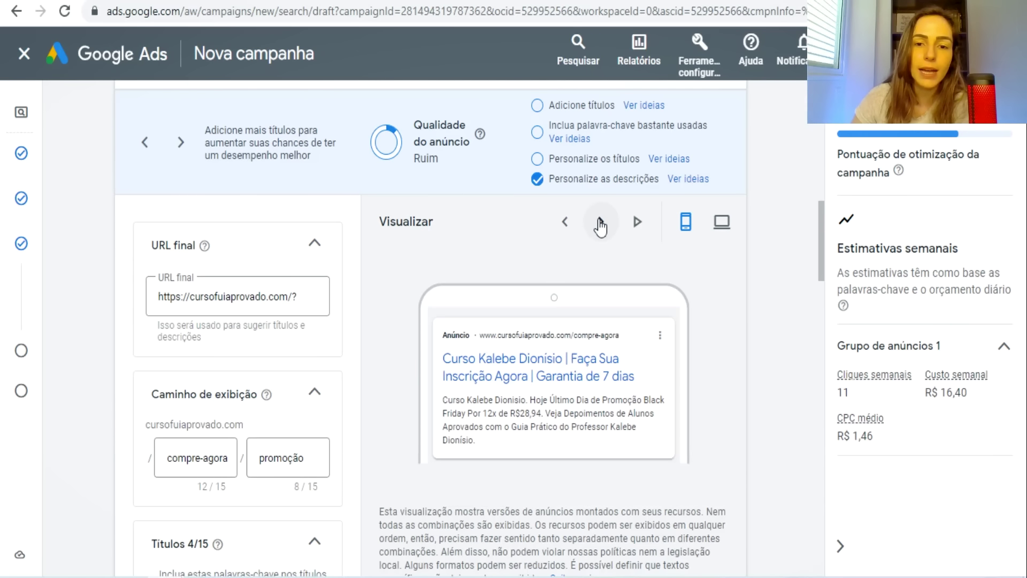
pyautogui.click(601, 222)
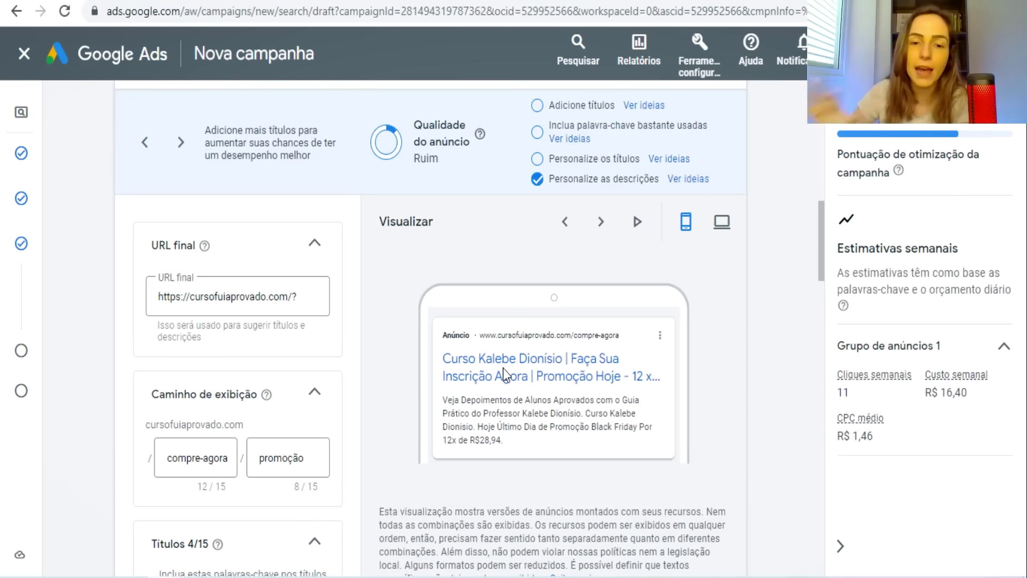
# Review the first ad description, focusing on the course name at its beginning
pyautogui.scroll(-10, 367, 385)
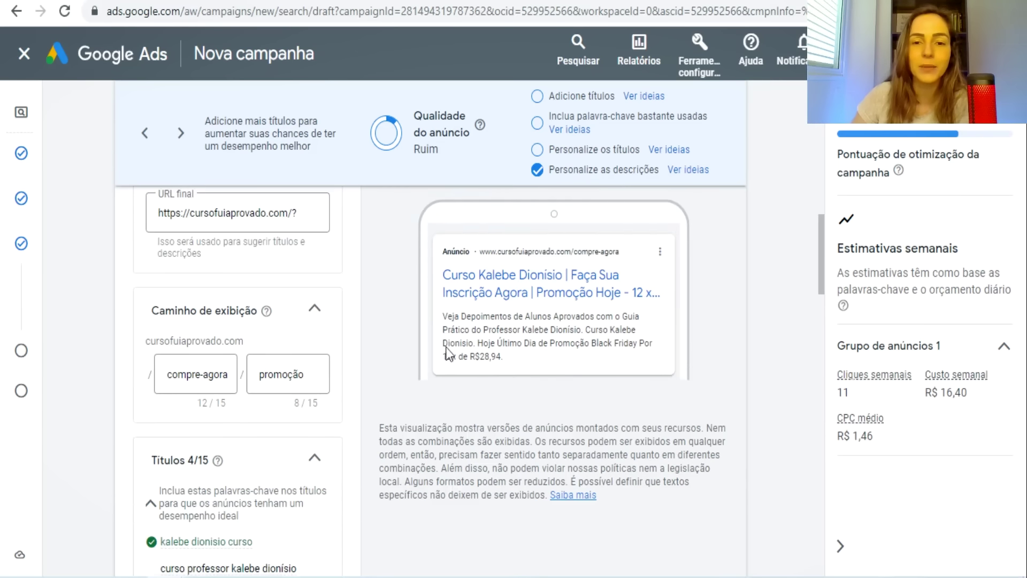
pyautogui.scroll(5, 289, 381)
pyautogui.scroll(-11, 289, 381)
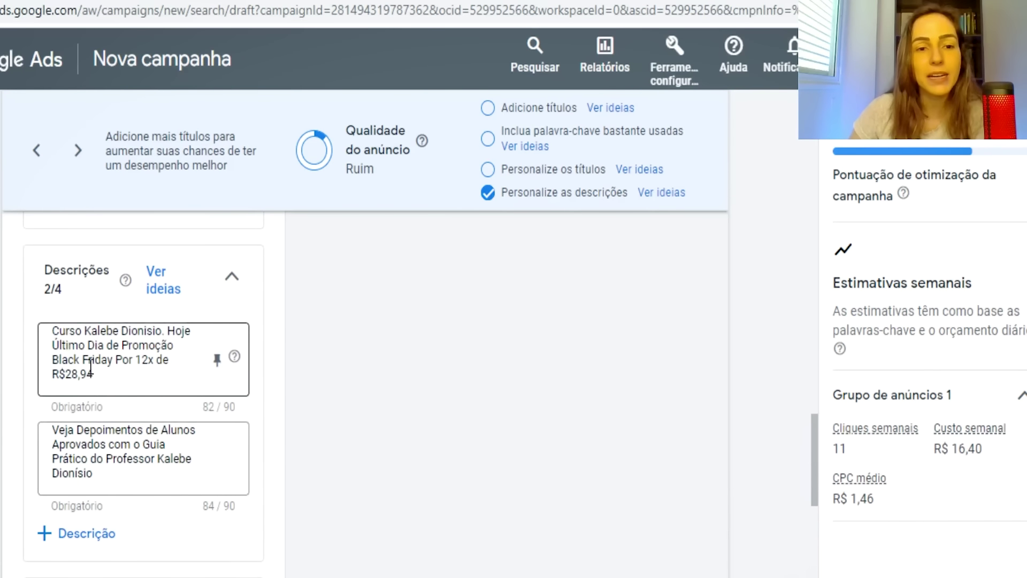
pyautogui.click(88, 361)
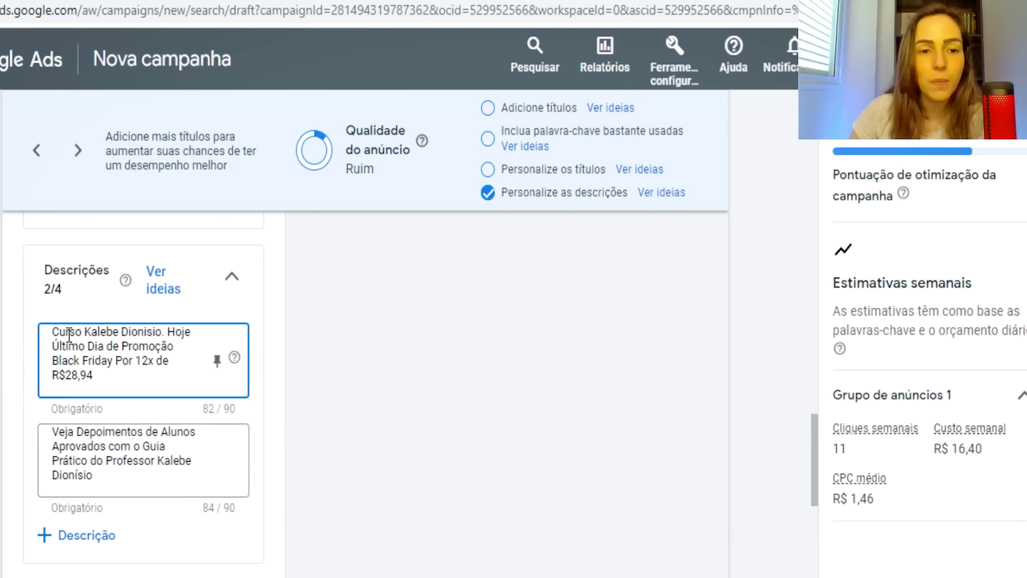
pyautogui.moveTo(54, 332); pyautogui.dragTo(159, 328)
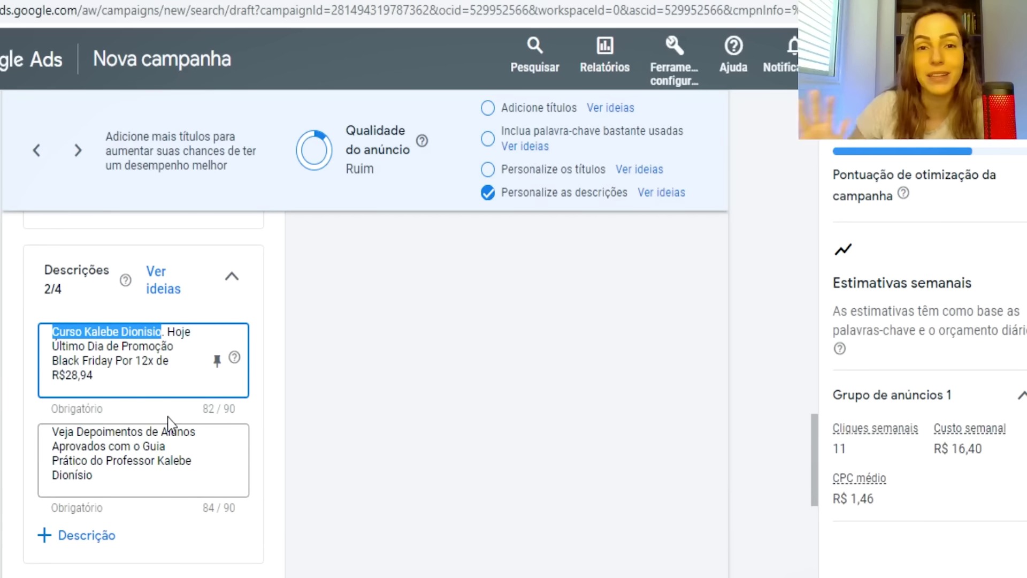
# Compare the four ad titles with the wording of the ad descriptions
pyautogui.scroll(10, 134, 366)
pyautogui.scroll(2, 133, 375)
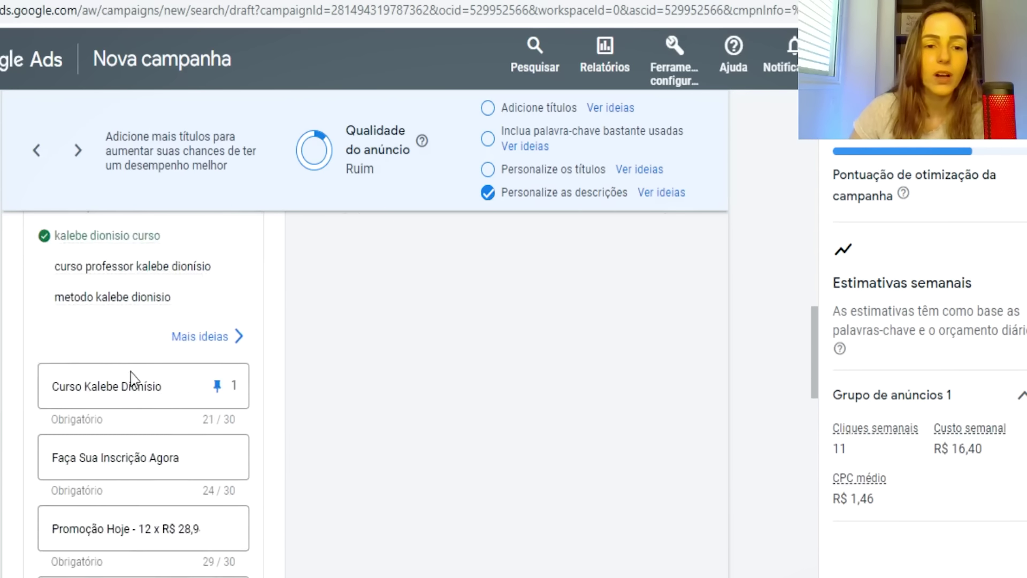
pyautogui.scroll(-2, 133, 377)
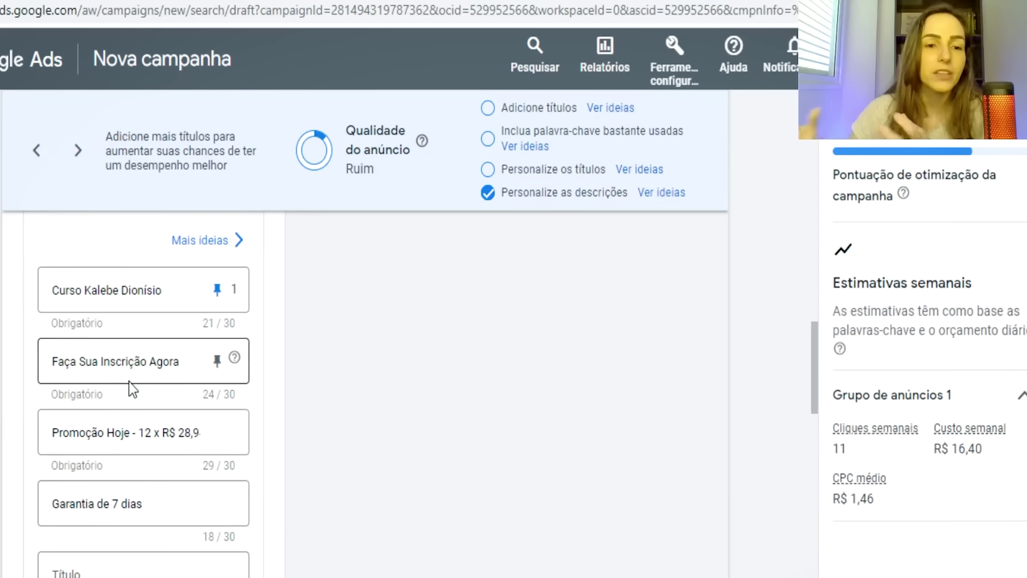
pyautogui.scroll(-2, 176, 371)
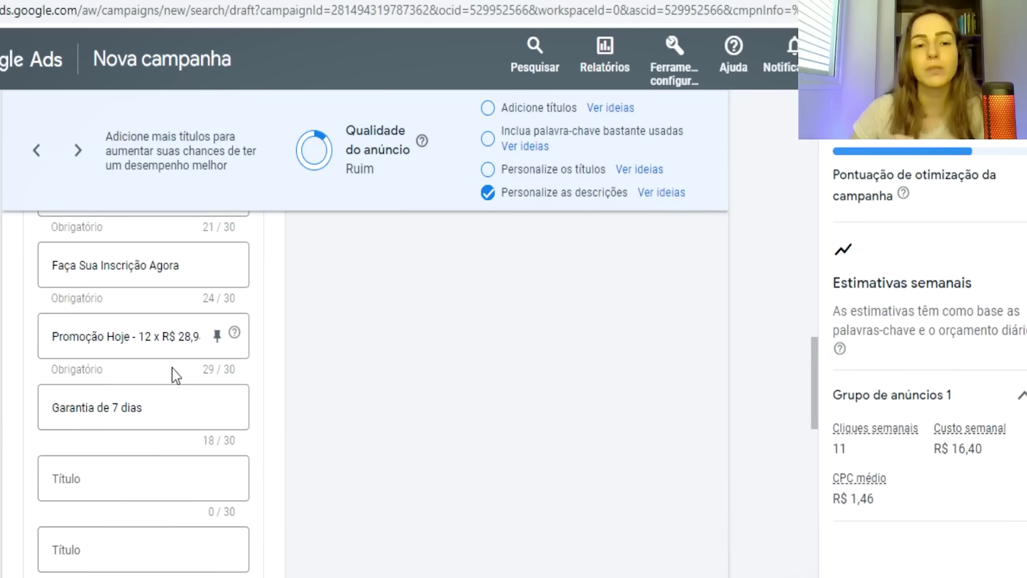
pyautogui.scroll(-2, 176, 374)
pyautogui.scroll(-2, 176, 374)
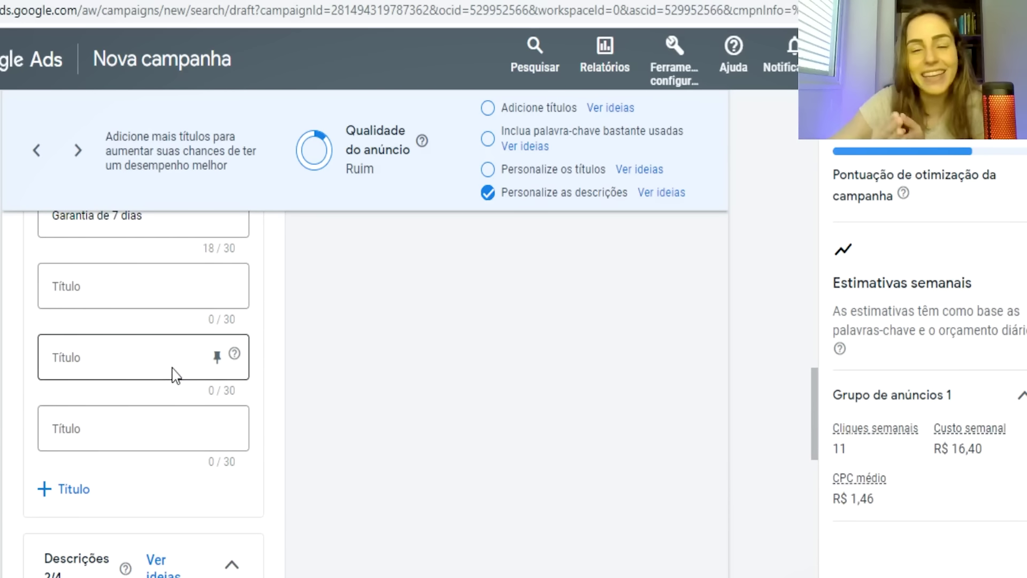
pyautogui.scroll(-4, 174, 374)
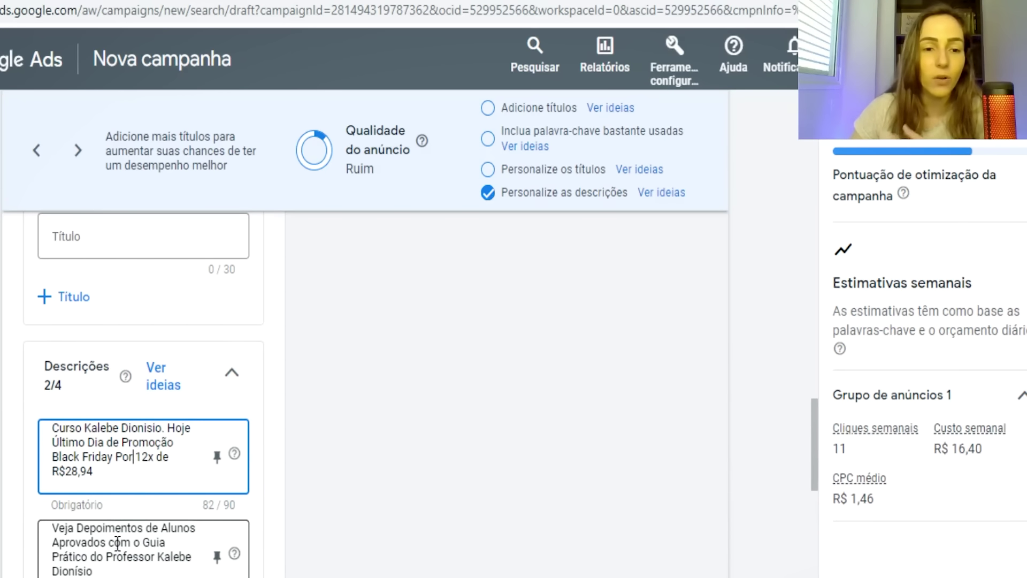
# Check the testimonials on the course's sales page against the second ad description, returning to the Google Ads campaign draft
pyautogui.moveTo(77, 542); pyautogui.dragTo(104, 557)
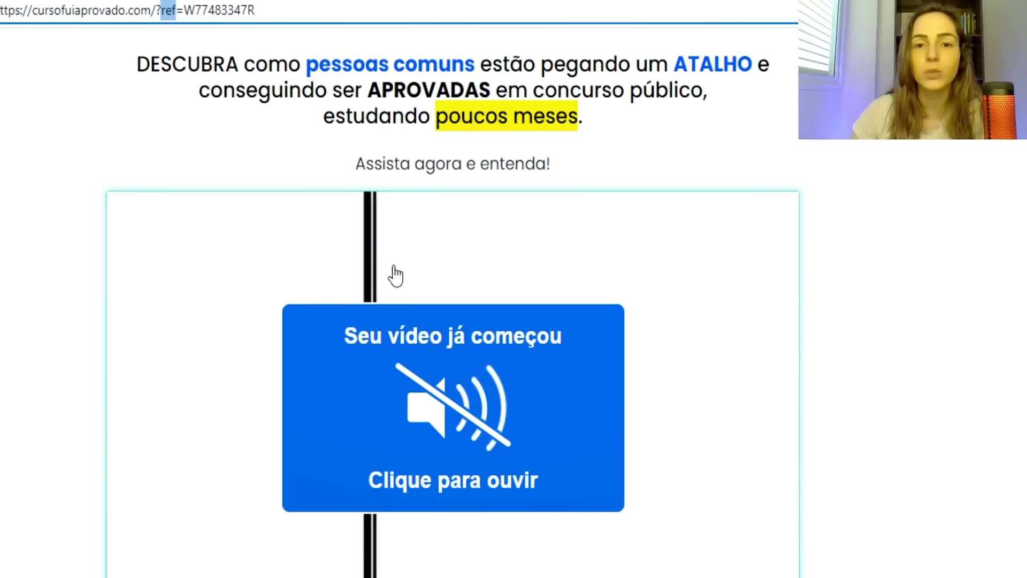
pyautogui.scroll(-5, 276, 235)
pyautogui.scroll(-5, 276, 236)
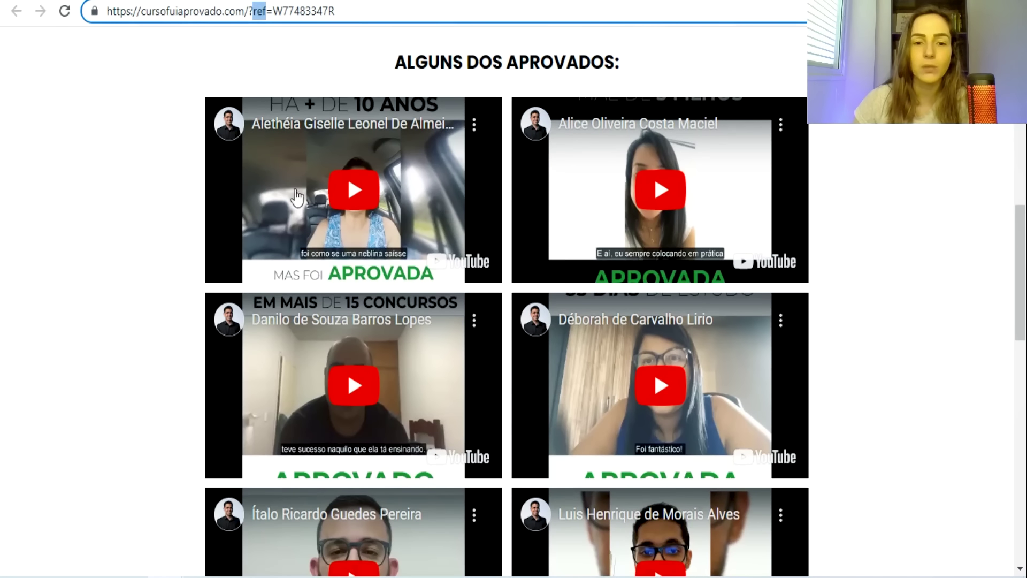
pyautogui.scroll(3, 482, 530)
pyautogui.scroll(1, 451, 236)
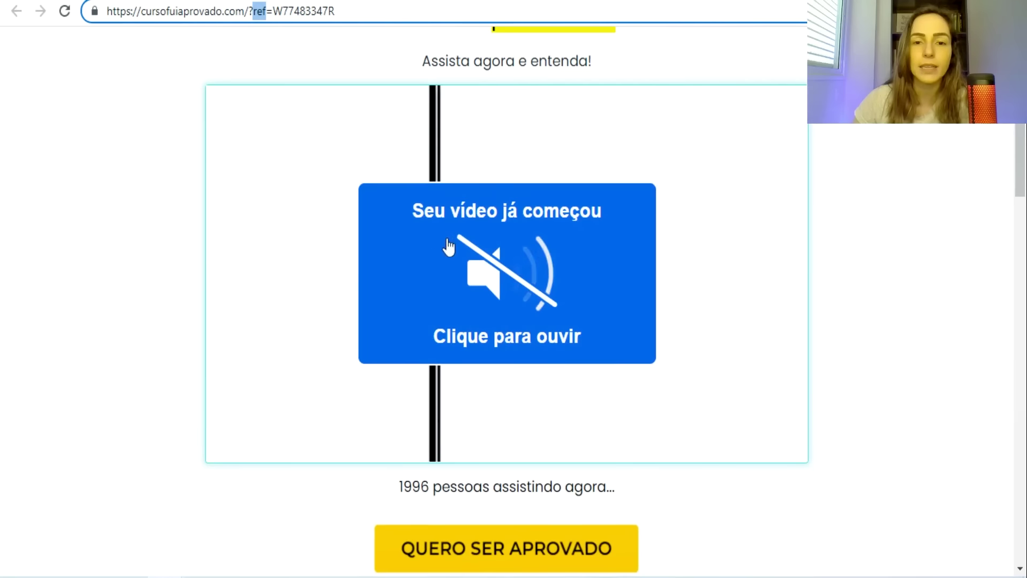
pyautogui.click(157, 3)
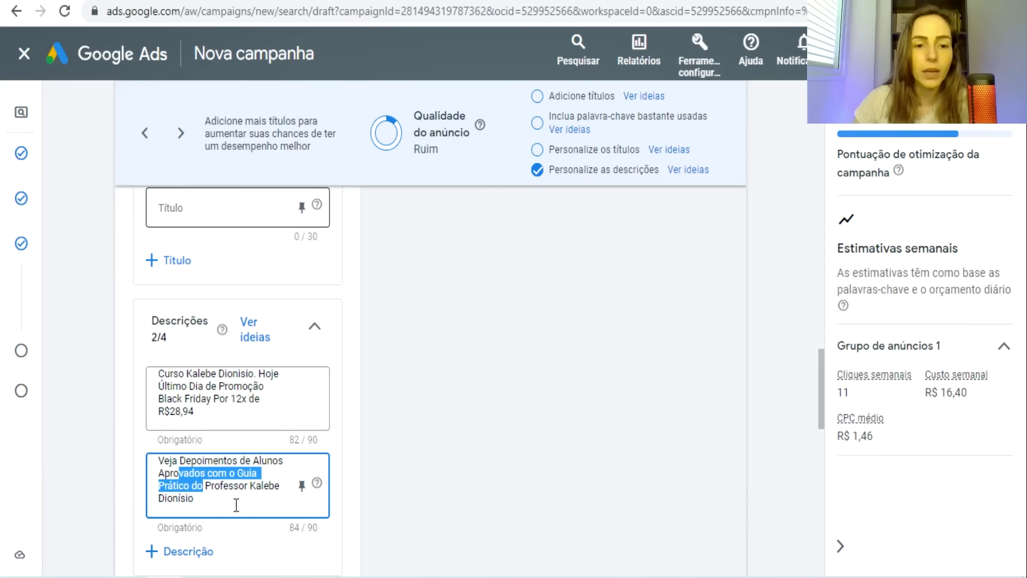
# Review the second description's wording about testimonials from approved students
pyautogui.moveTo(180, 460); pyautogui.dragTo(221, 476)
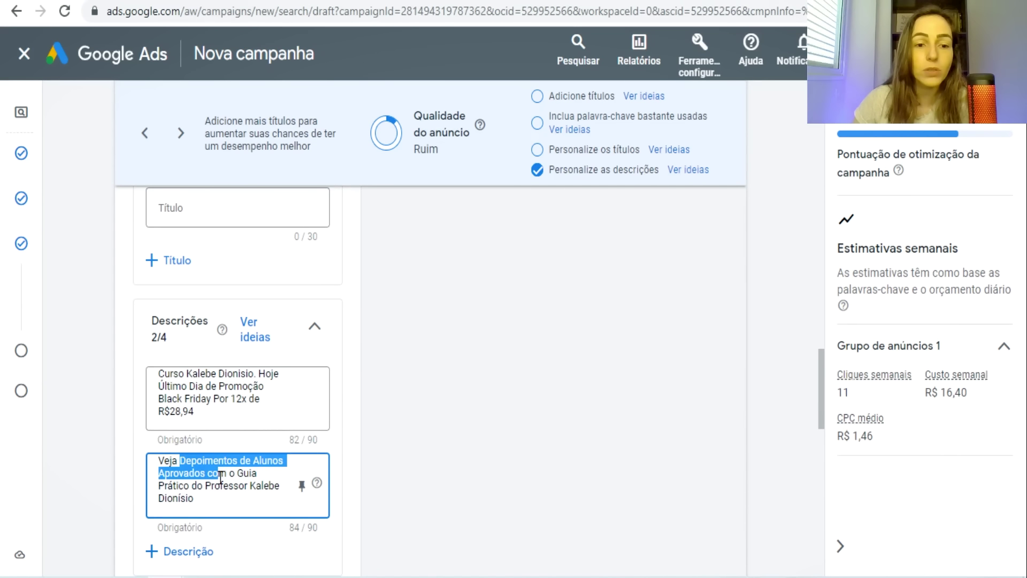
pyautogui.click(260, 474)
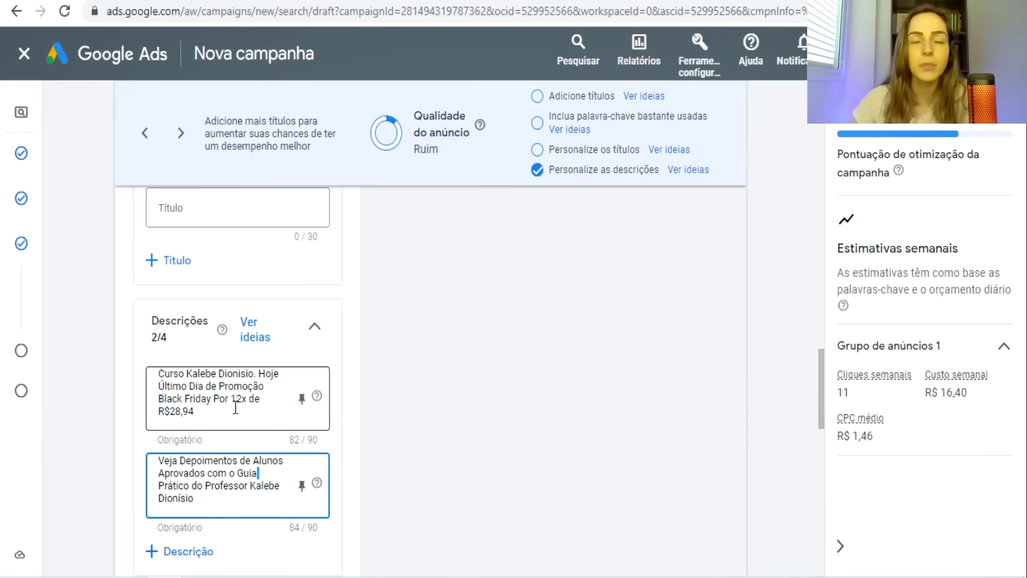
pyautogui.click(544, 364)
# Examine the optional Sitelinks and Frases de chamariz sections below the ad descriptions
pyautogui.scroll(-6, 471, 375)
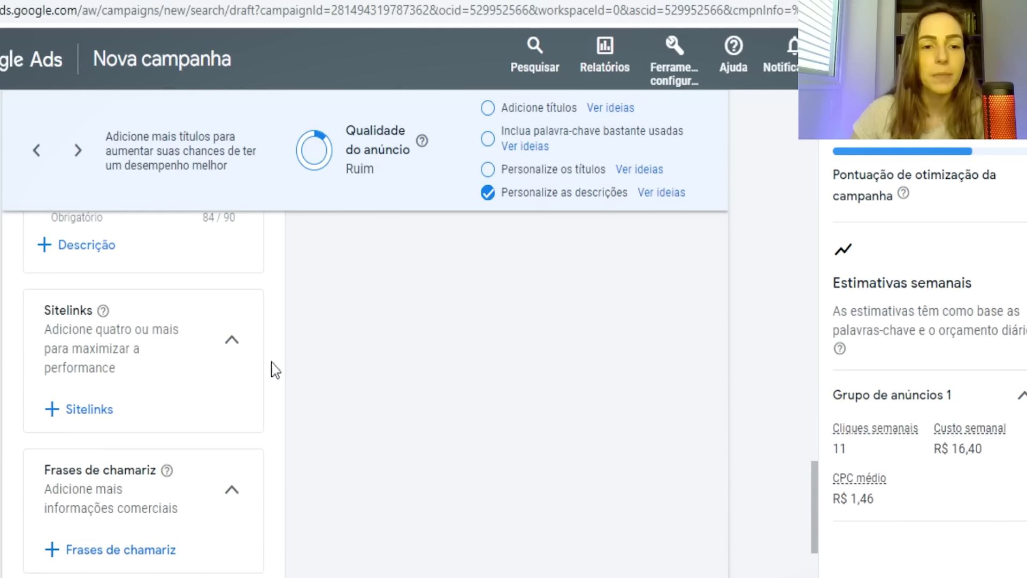
pyautogui.scroll(-2, 114, 303)
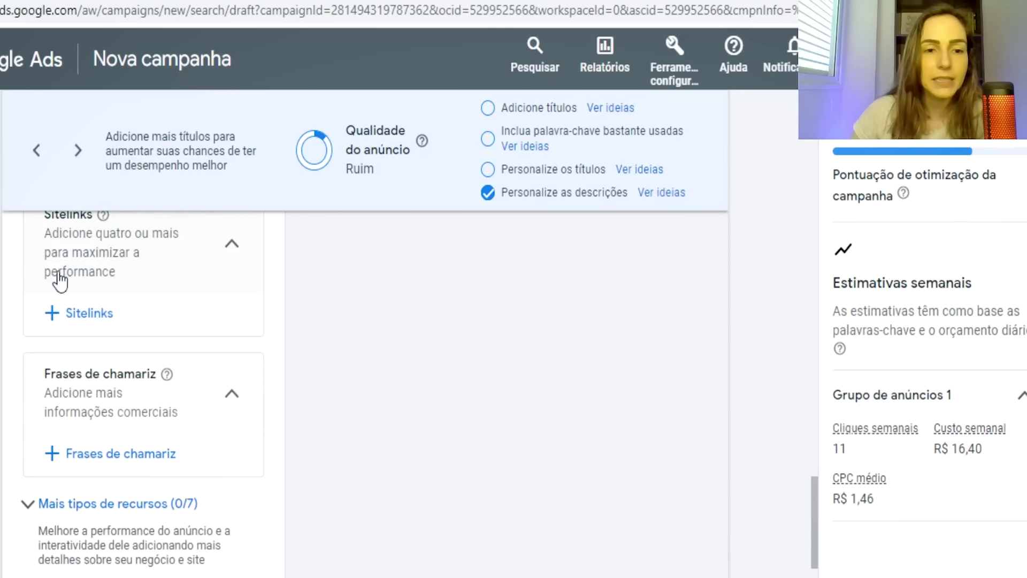
pyautogui.scroll(4, 107, 321)
pyautogui.scroll(-4, 157, 390)
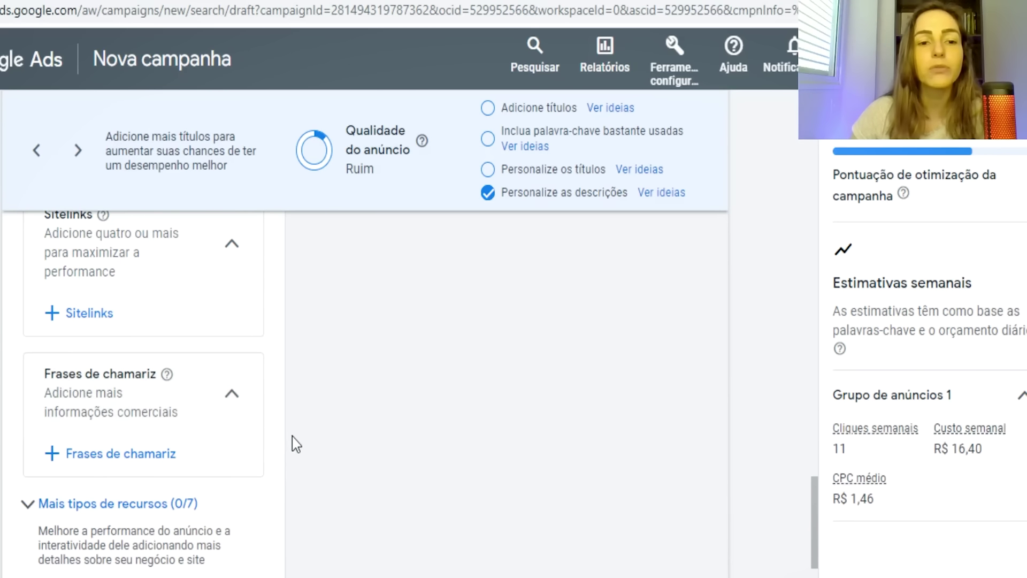
pyautogui.scroll(2, 288, 436)
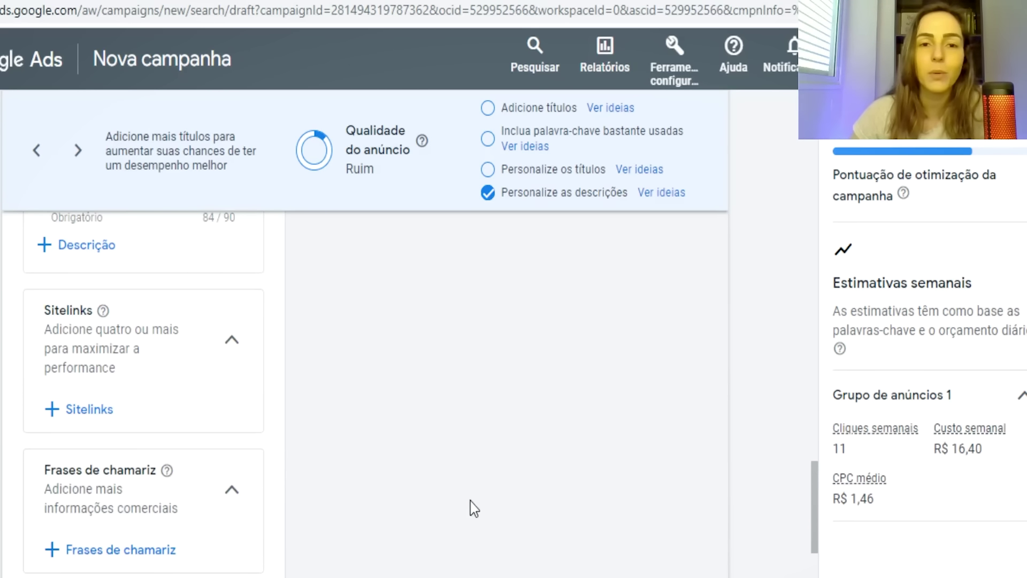
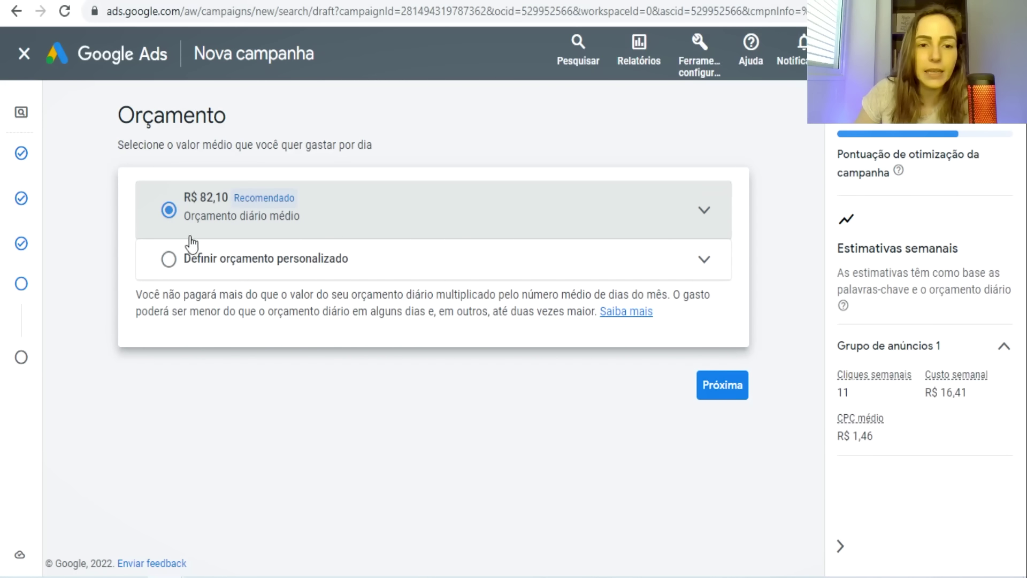
# Choose a custom budget and set the campaign's average daily amount to R$ 20,00
pyautogui.click(169, 266)
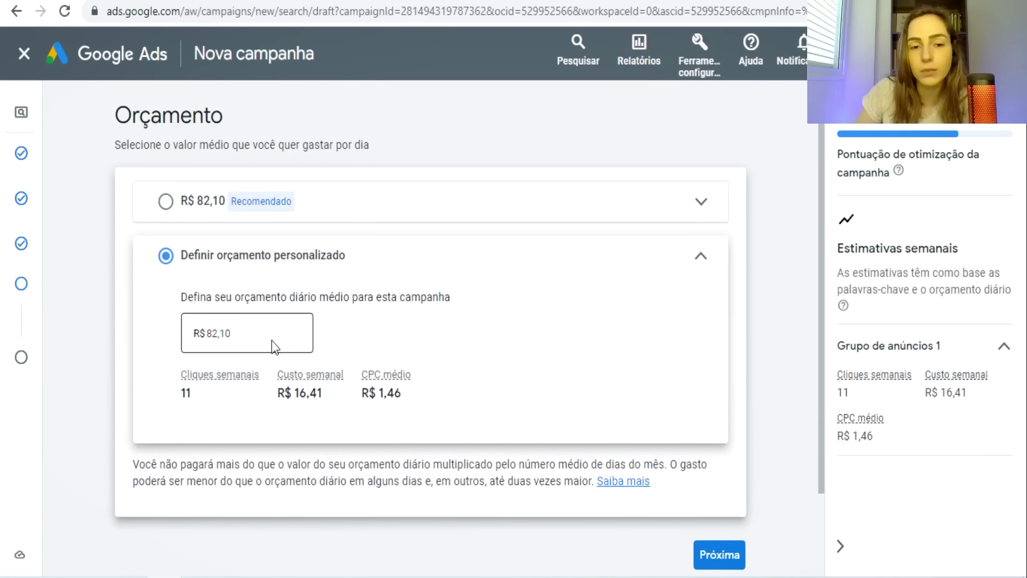
pyautogui.doubleClick(214, 333)
pyautogui.press('BackSpace')
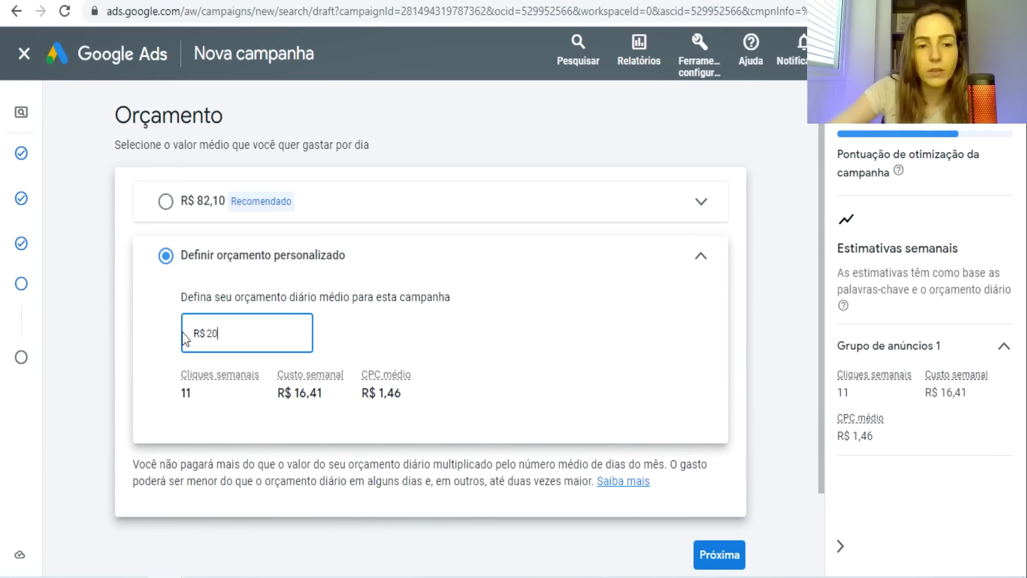
pyautogui.write('20')
pyautogui.click(461, 356)
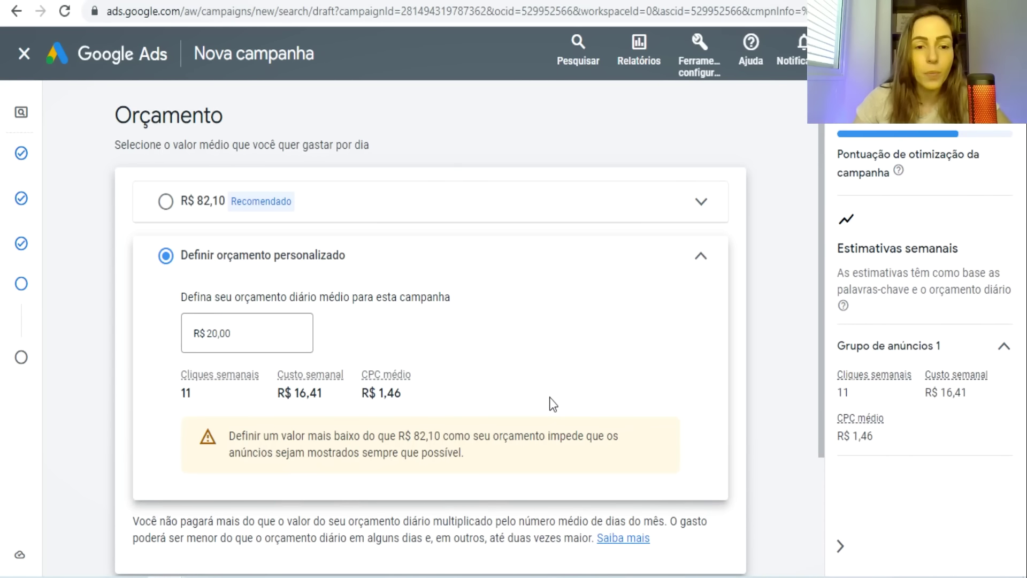
# Review the low-budget warning and the custom average daily amount in the campaign's budget settings
pyautogui.moveTo(315, 436); pyautogui.dragTo(471, 456)
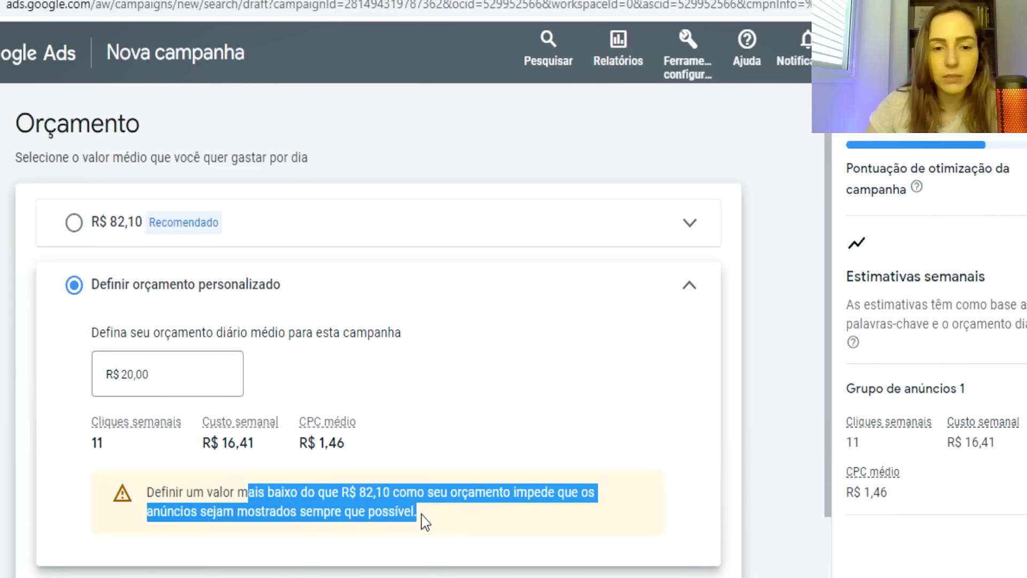
pyautogui.click(395, 513)
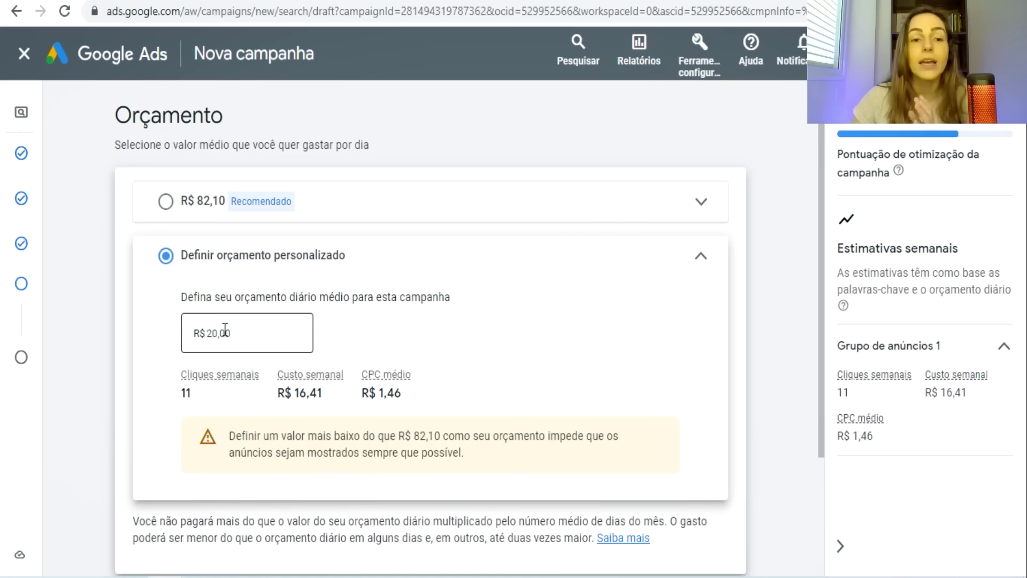
pyautogui.moveTo(157, 373); pyautogui.dragTo(119, 364)
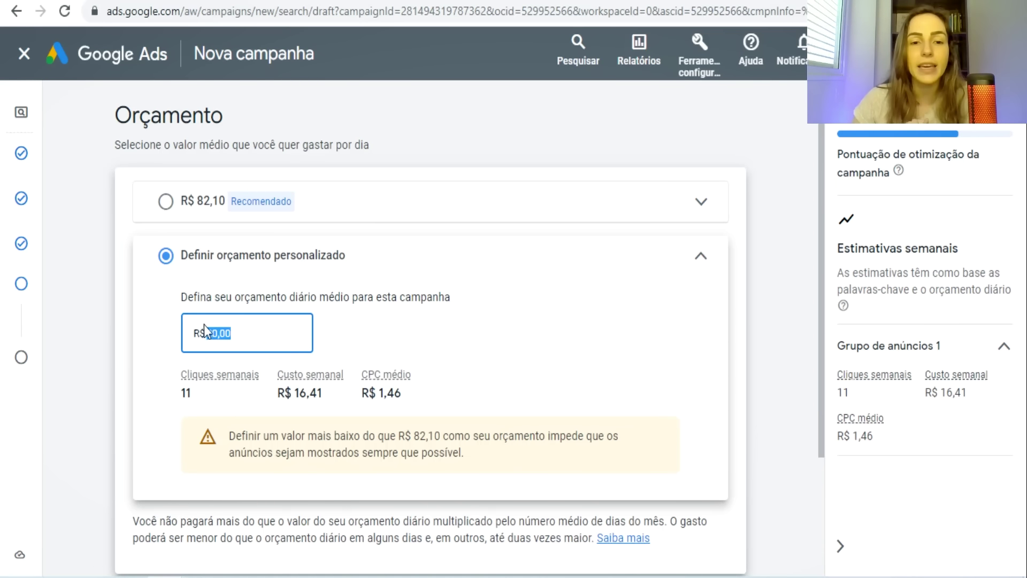
pyautogui.moveTo(266, 296); pyautogui.dragTo(341, 297)
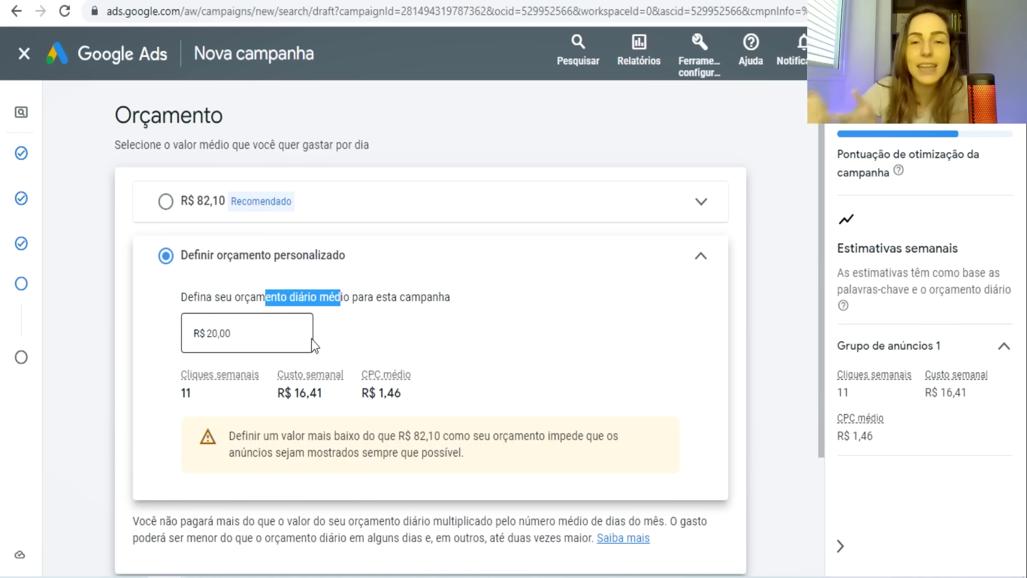
pyautogui.click(232, 334)
pyautogui.click(225, 335)
pyautogui.moveTo(234, 333); pyautogui.dragTo(208, 330)
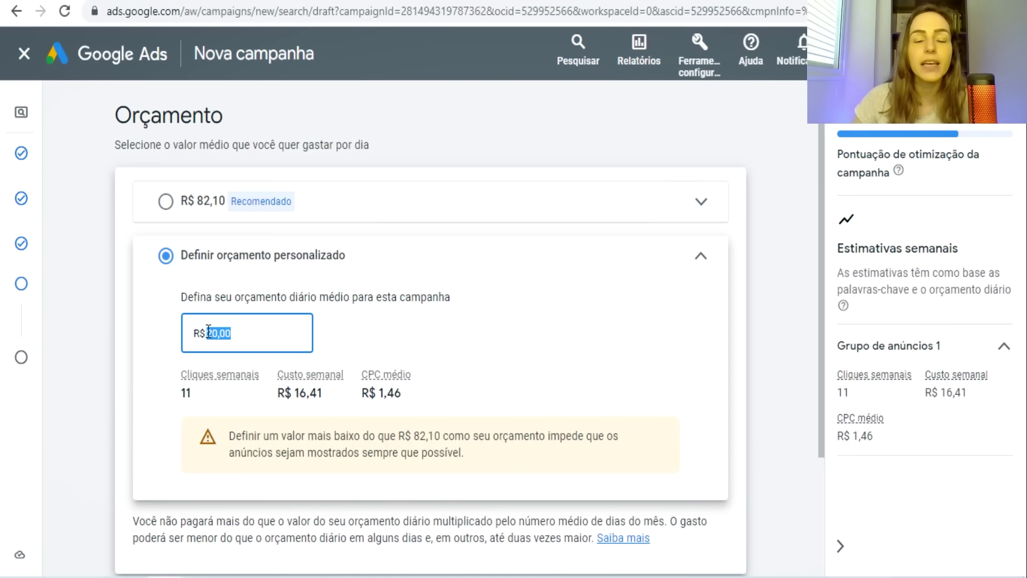
pyautogui.click(459, 338)
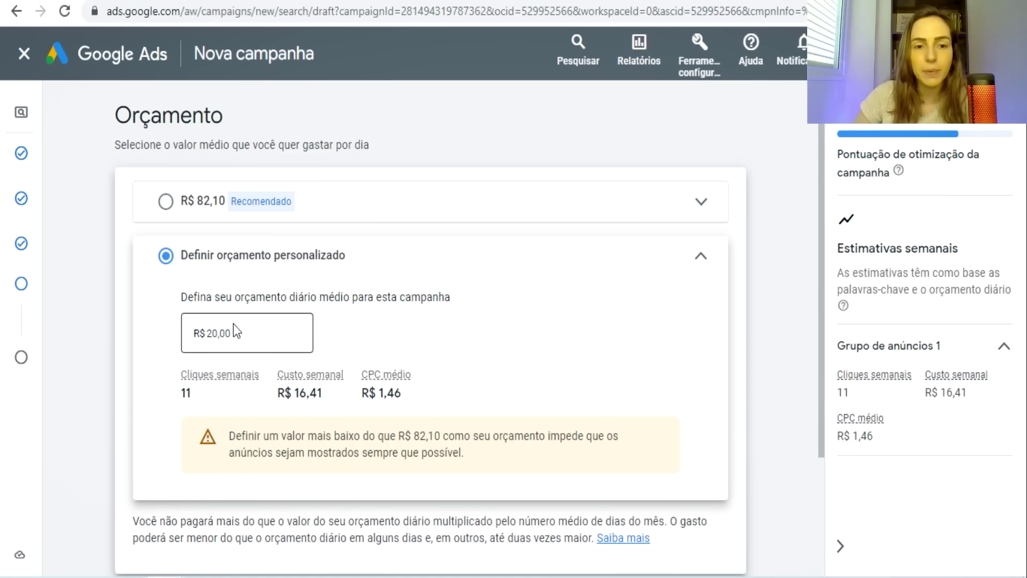
pyautogui.scroll(-2, 261, 269)
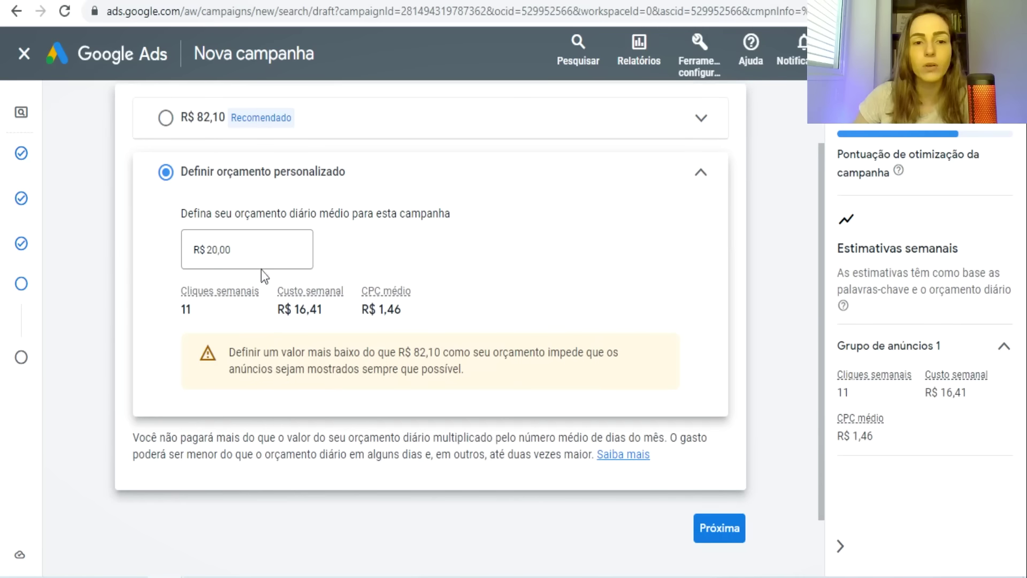
pyautogui.scroll(-2, 277, 250)
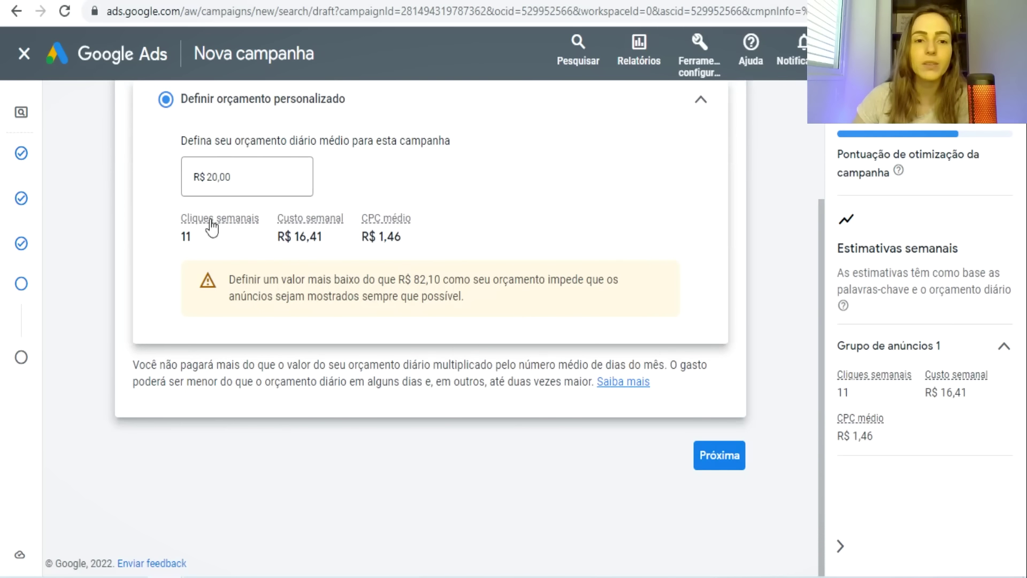
pyautogui.click(210, 182)
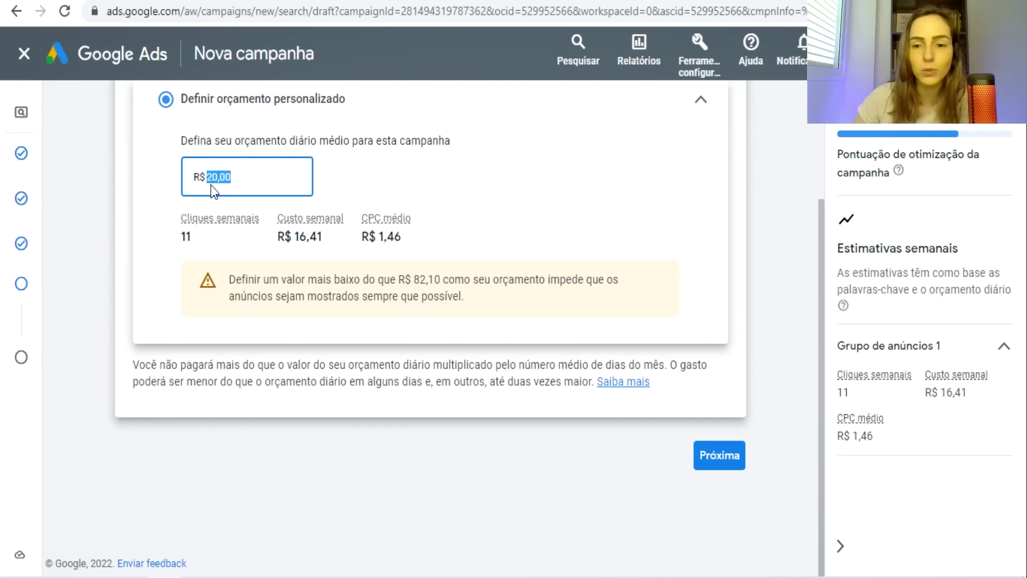
# Proceed from the budget settings to the campaign summary, check its overview and publish the campaign
pyautogui.click(726, 473)
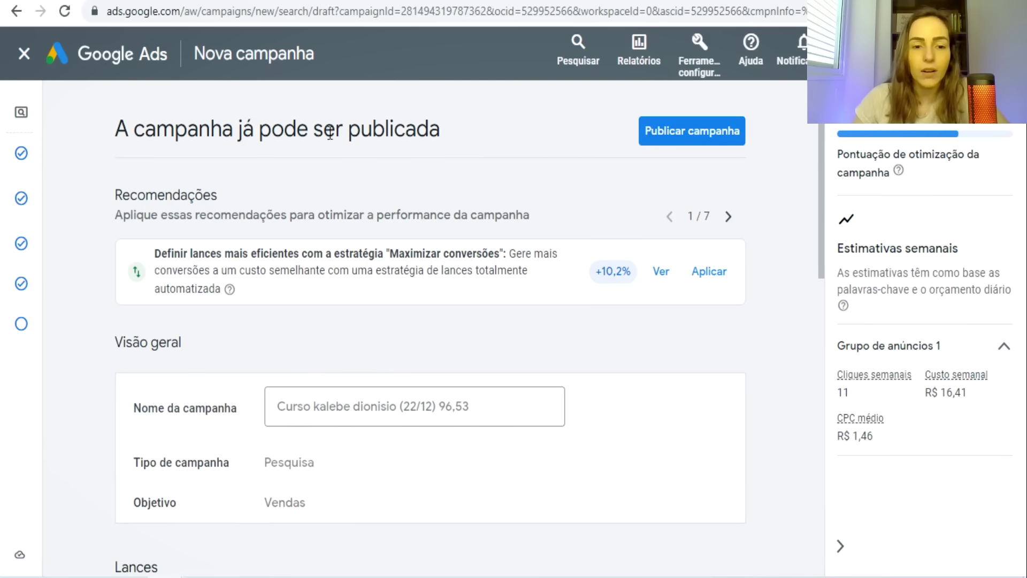
pyautogui.scroll(-7, 297, 298)
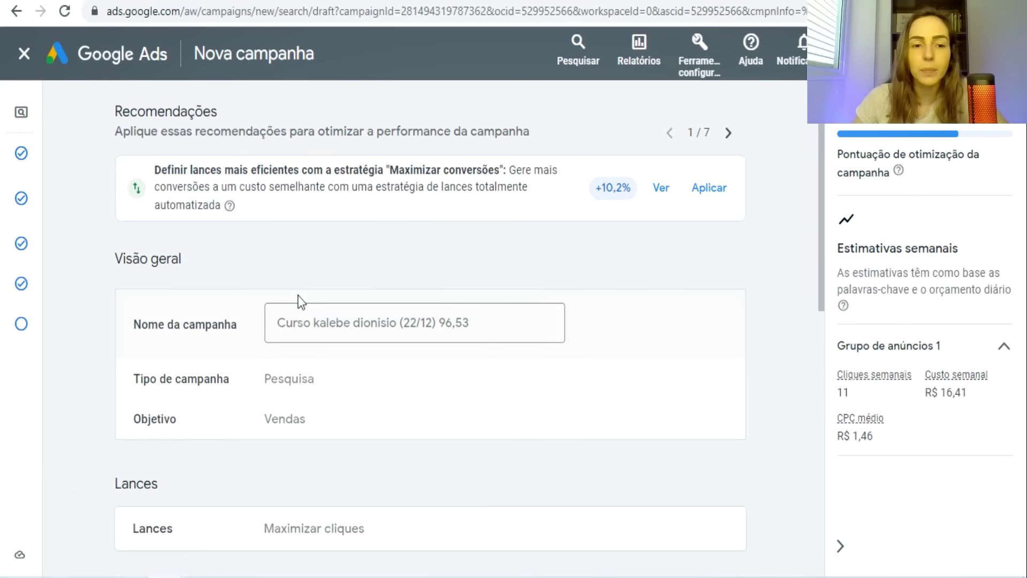
pyautogui.scroll(6, 298, 312)
pyautogui.scroll(2, 310, 321)
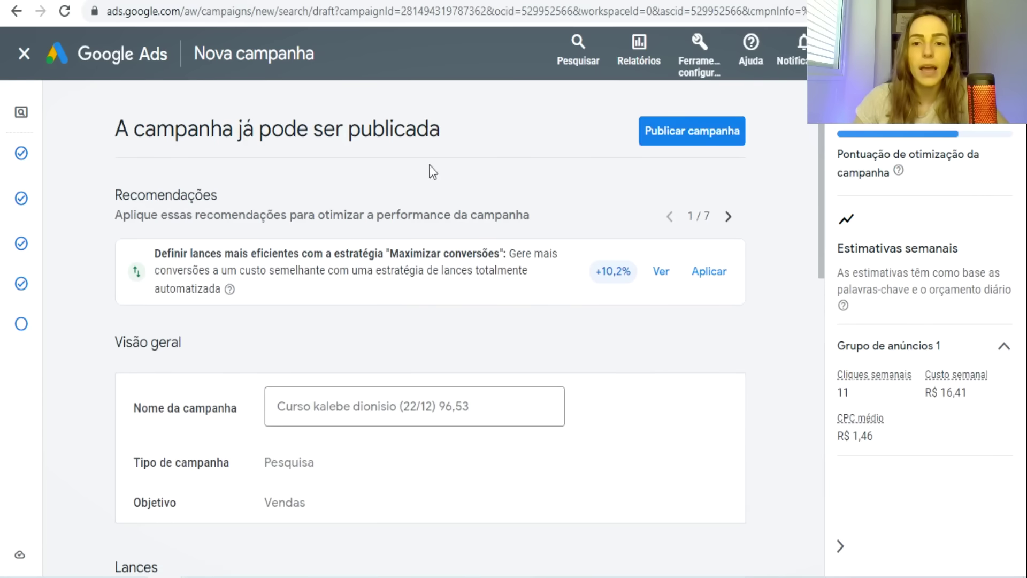
pyautogui.click(706, 131)
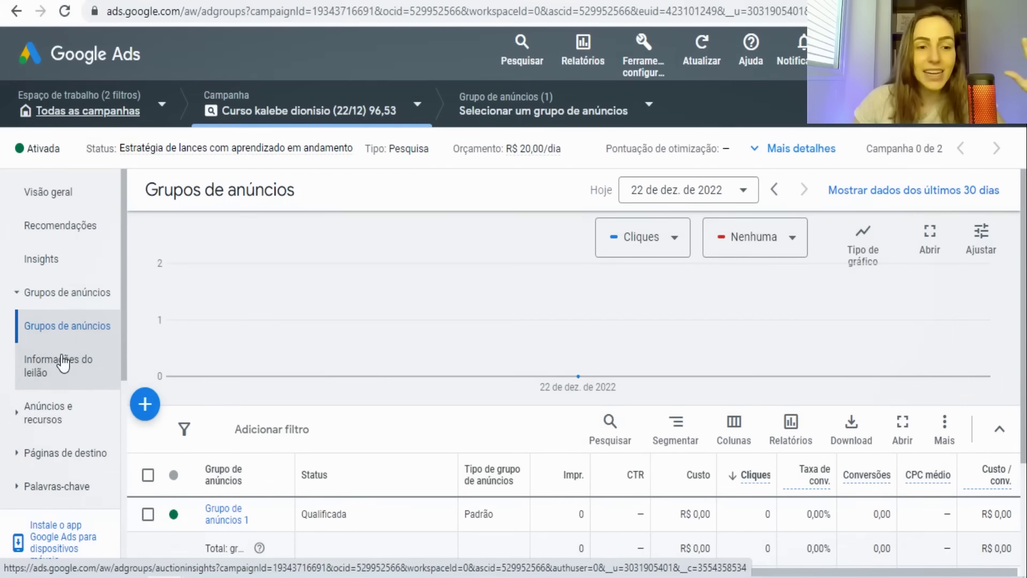
# Open the published campaign's negative keywords and start adding new ones at campaign level
pyautogui.scroll(-1, 67, 359)
pyautogui.scroll(1, 62, 355)
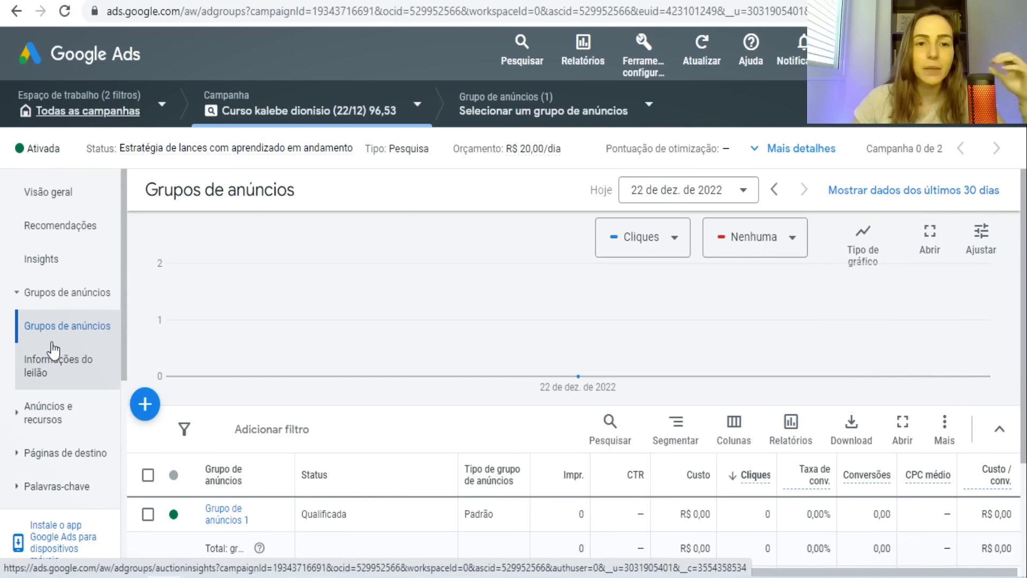
pyautogui.scroll(-3, 73, 323)
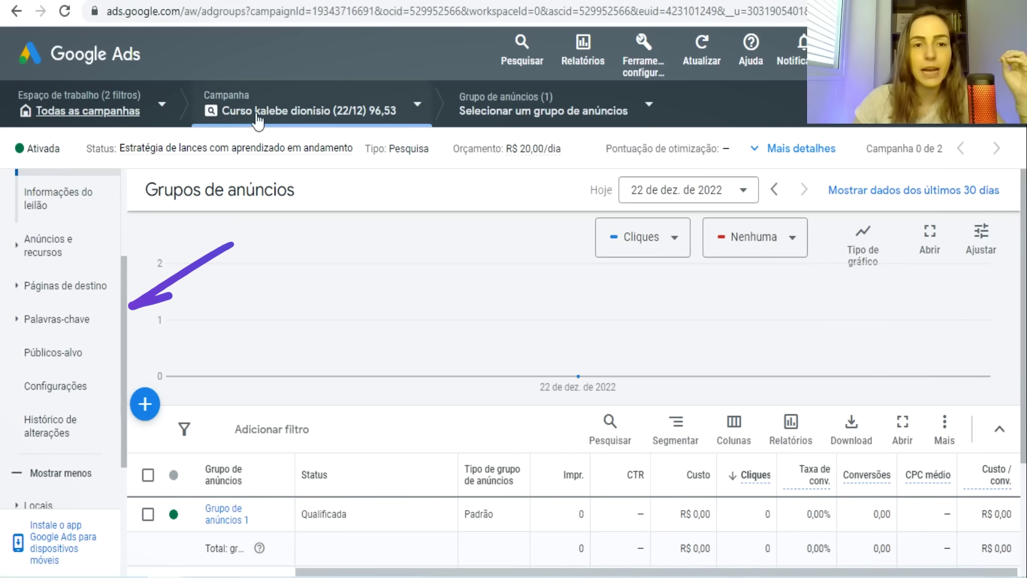
pyautogui.click(55, 327)
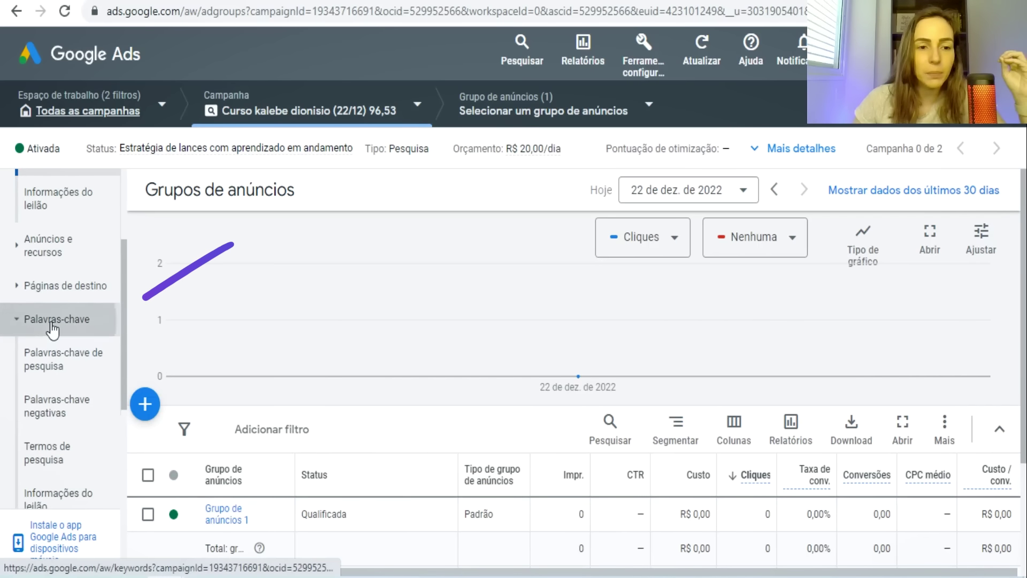
pyautogui.click(39, 344)
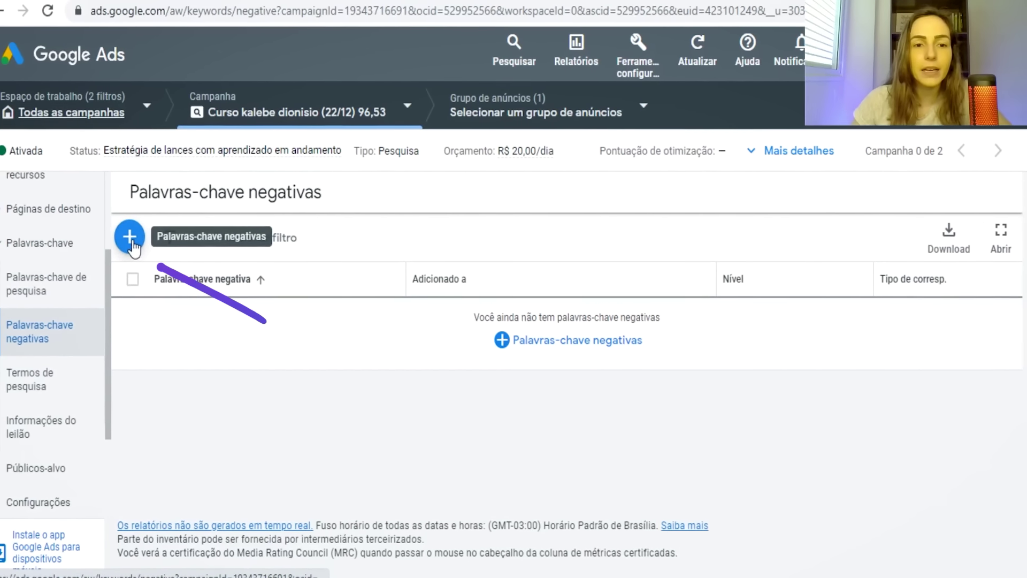
pyautogui.click(130, 239)
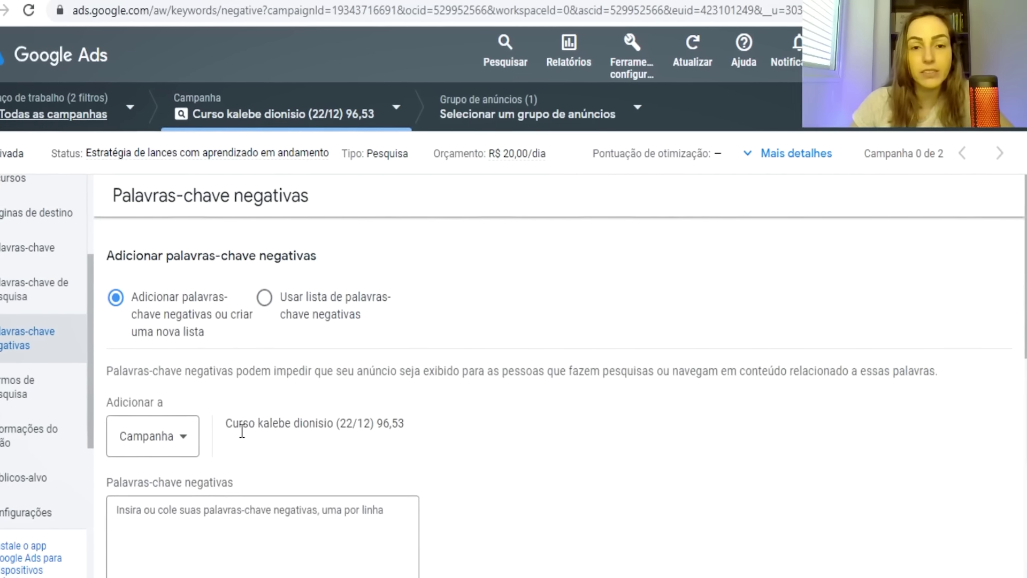
pyautogui.scroll(-3, 241, 431)
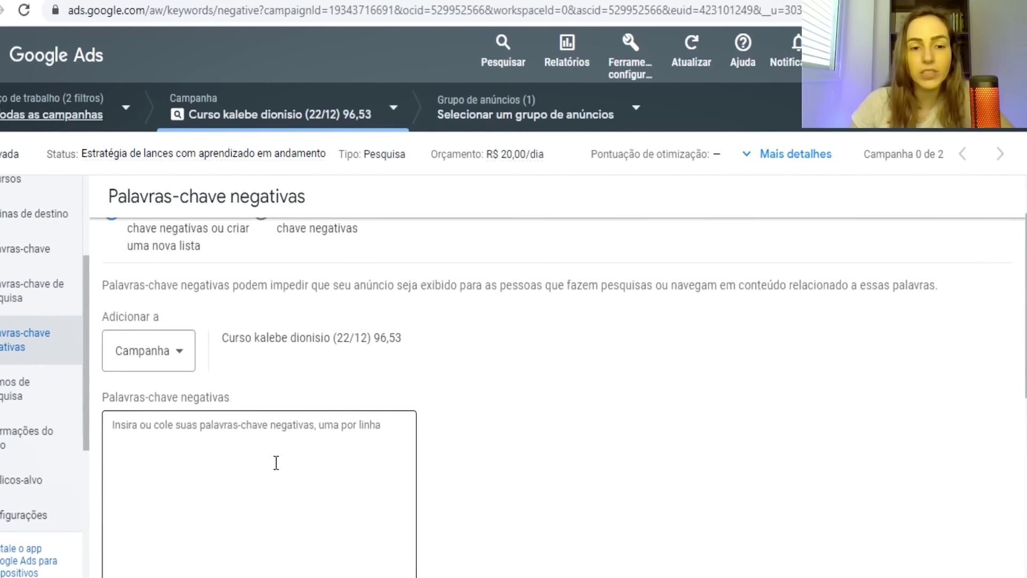
pyautogui.click(128, 359)
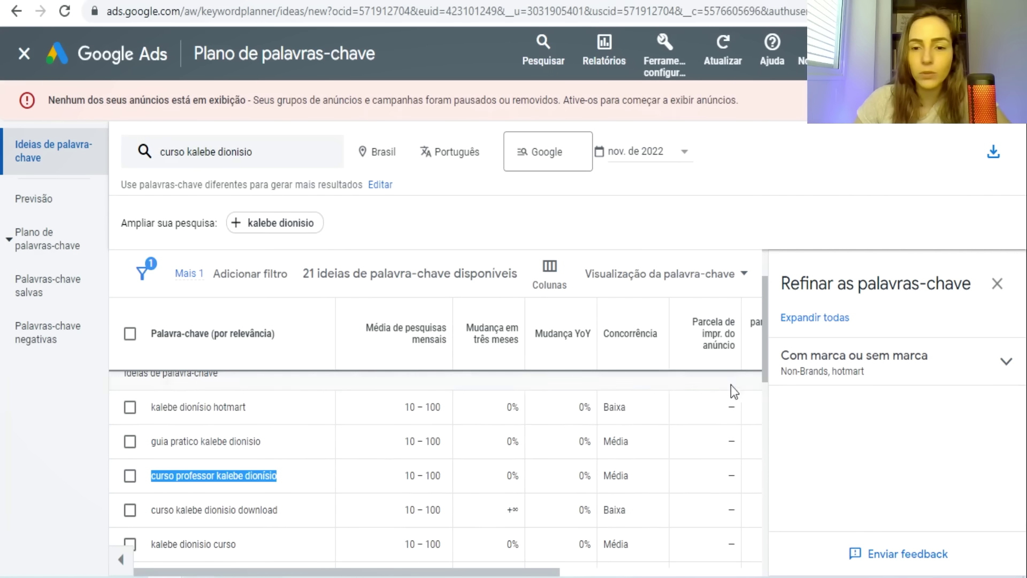
# Switch to Keyword Planner and scan the course's keyword ideas for search terms worth excluding
pyautogui.scroll(2, 421, 446)
pyautogui.scroll(-2, 319, 412)
pyautogui.scroll(2, 319, 412)
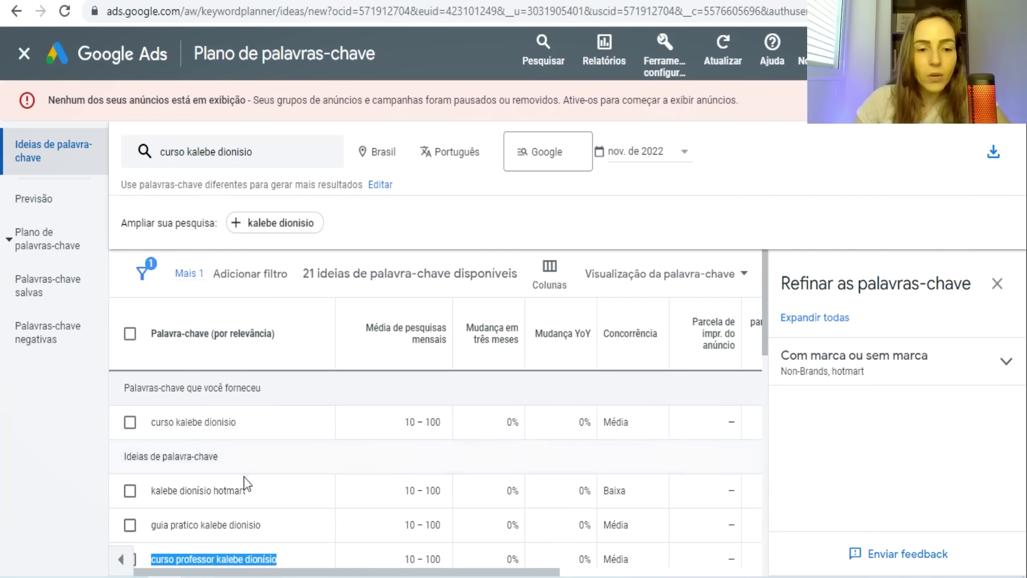
pyautogui.scroll(-2, 206, 425)
pyautogui.scroll(2, 182, 435)
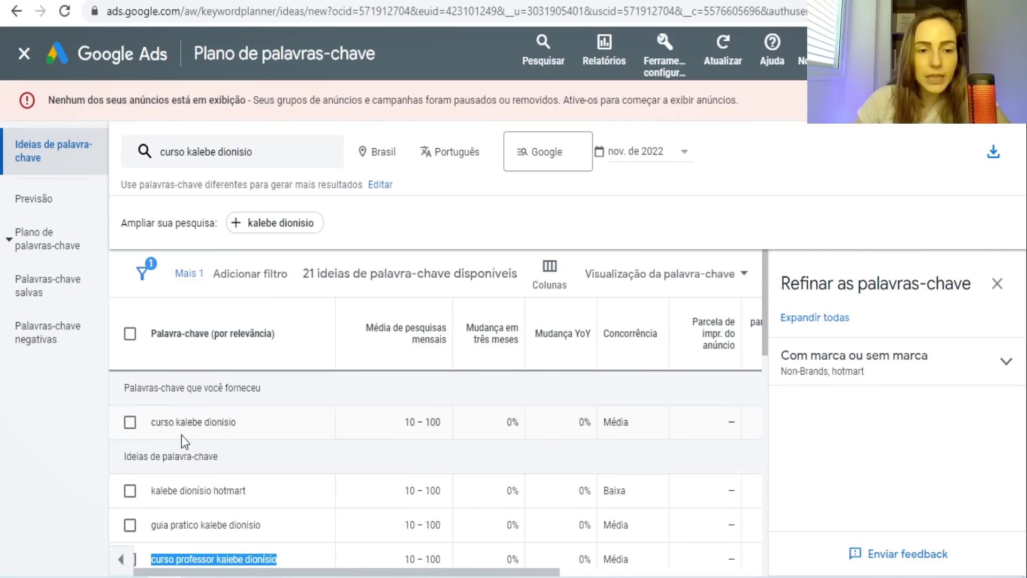
pyautogui.scroll(-2, 181, 436)
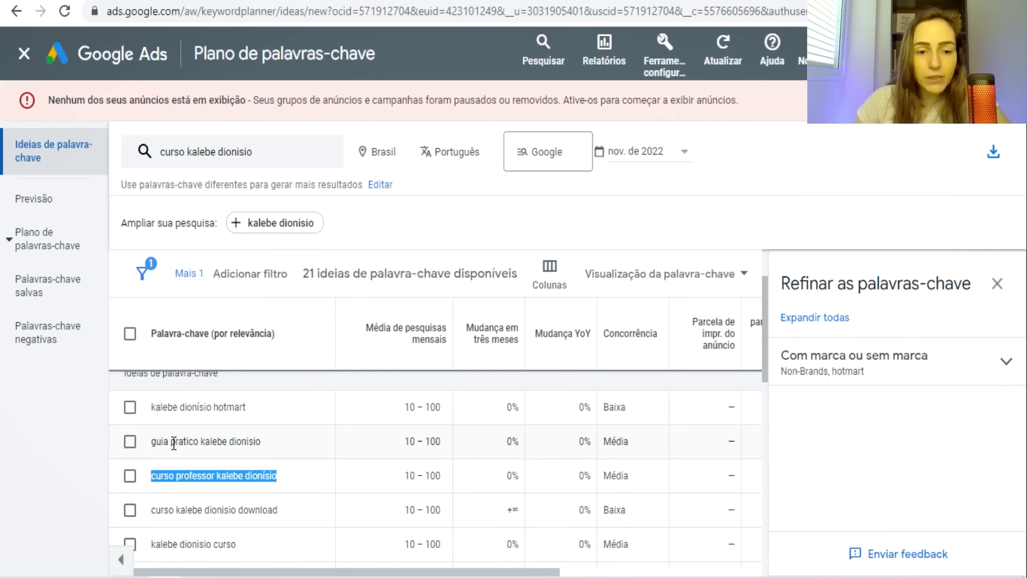
pyautogui.scroll(-2, 176, 443)
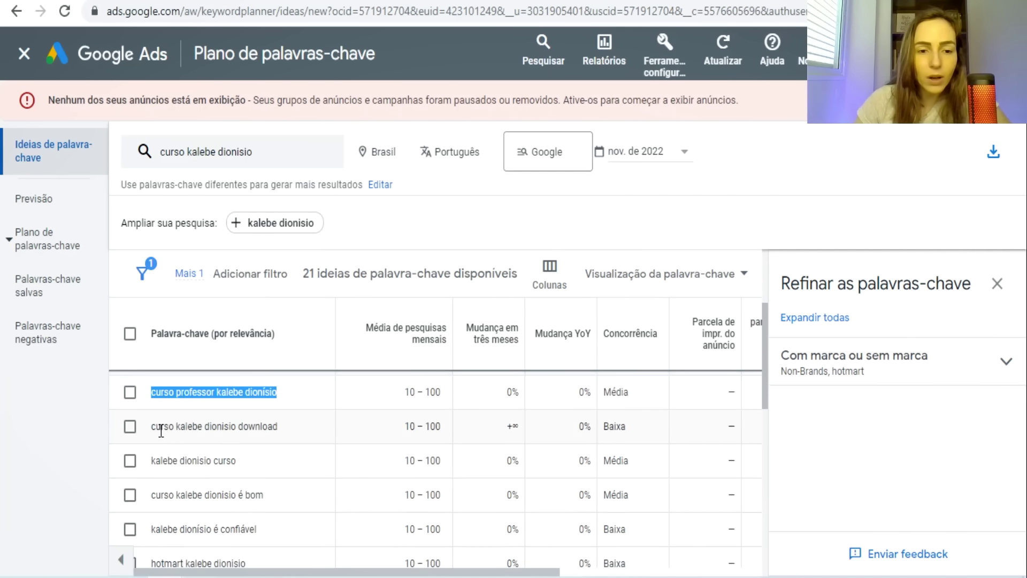
# Highlight the terms download, é bom, é confiável and funciona among the keyword ideas as candidates for exclusion
pyautogui.moveTo(155, 426); pyautogui.dragTo(241, 430)
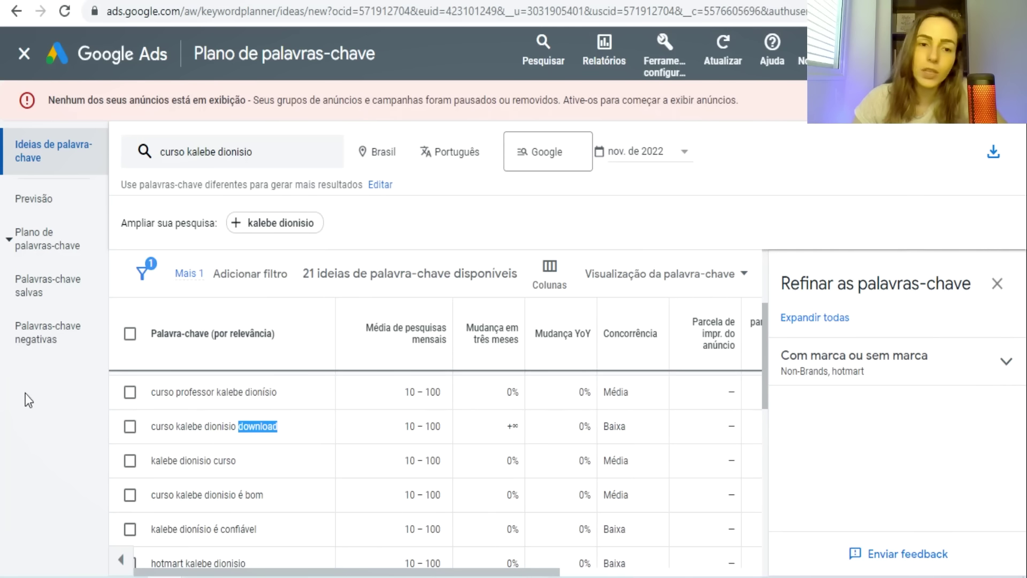
pyautogui.scroll(-2, 270, 444)
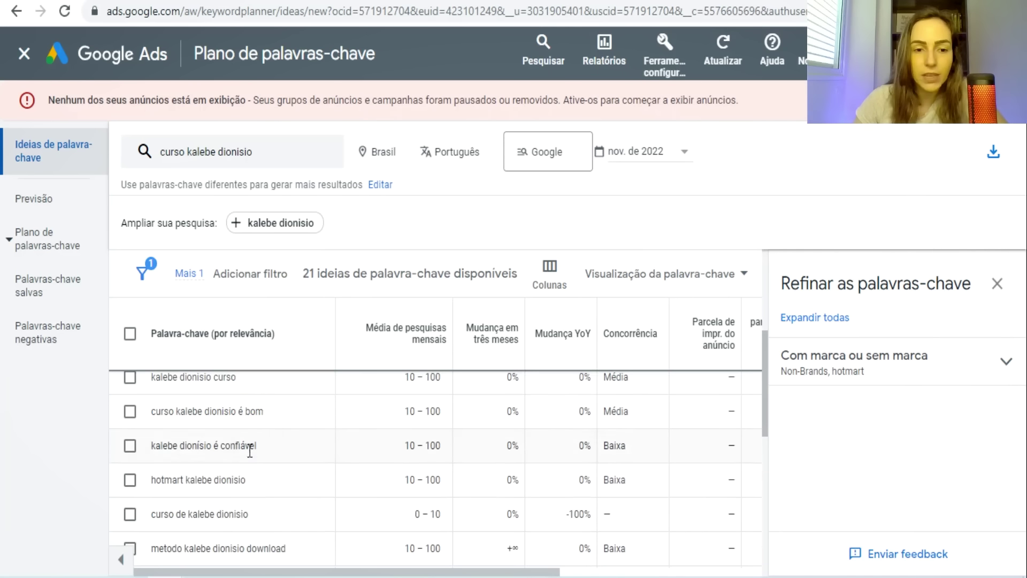
pyautogui.moveTo(263, 416); pyautogui.dragTo(238, 416)
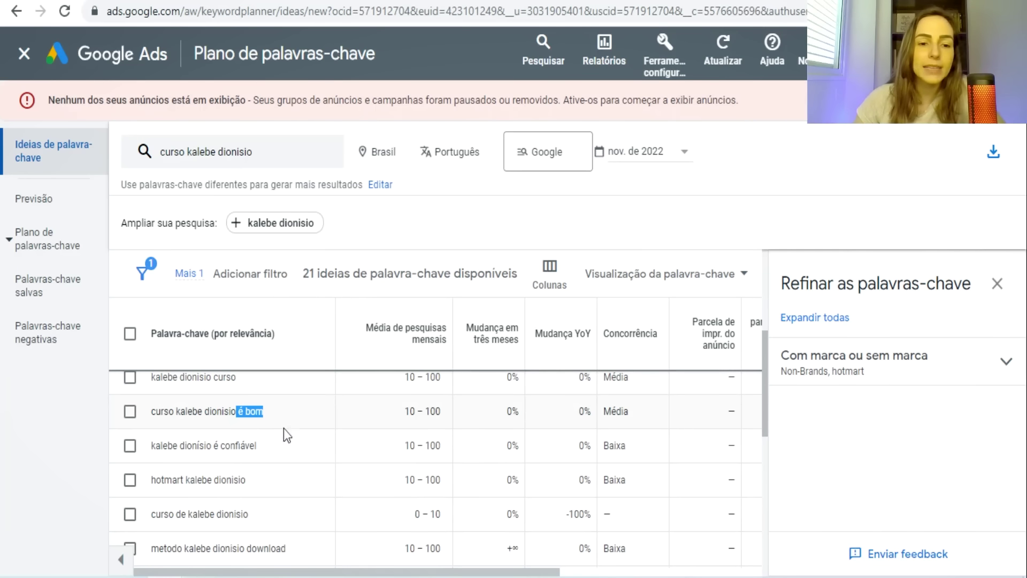
pyautogui.moveTo(214, 440); pyautogui.dragTo(221, 450)
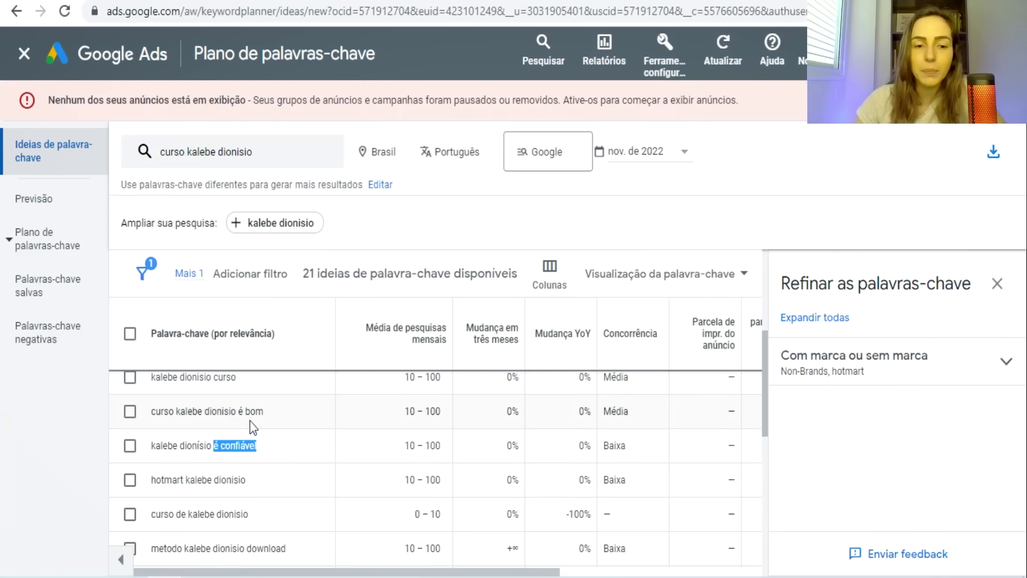
pyautogui.scroll(-5, 172, 474)
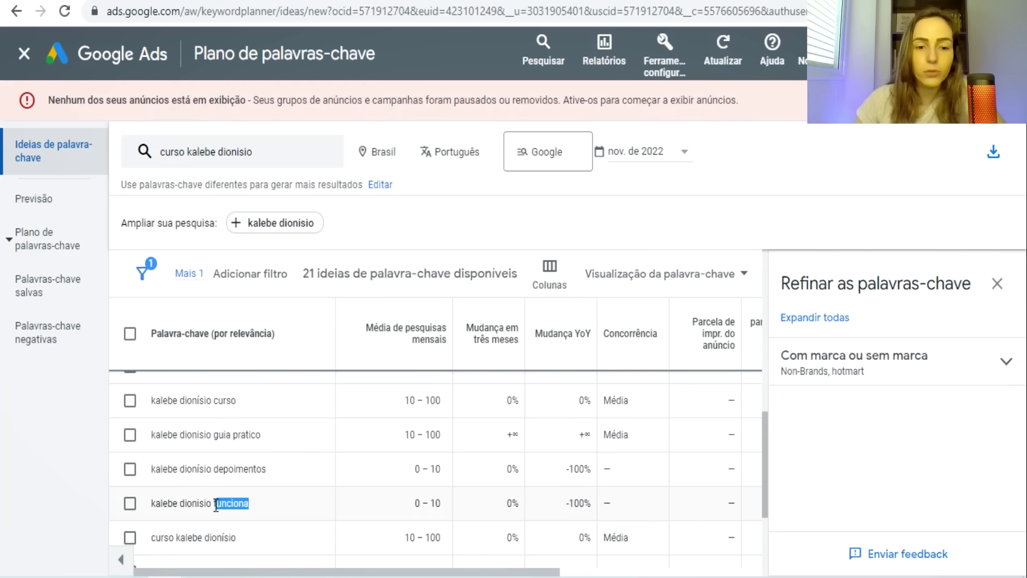
pyautogui.scroll(-2, 214, 520)
pyautogui.moveTo(259, 523); pyautogui.dragTo(245, 522)
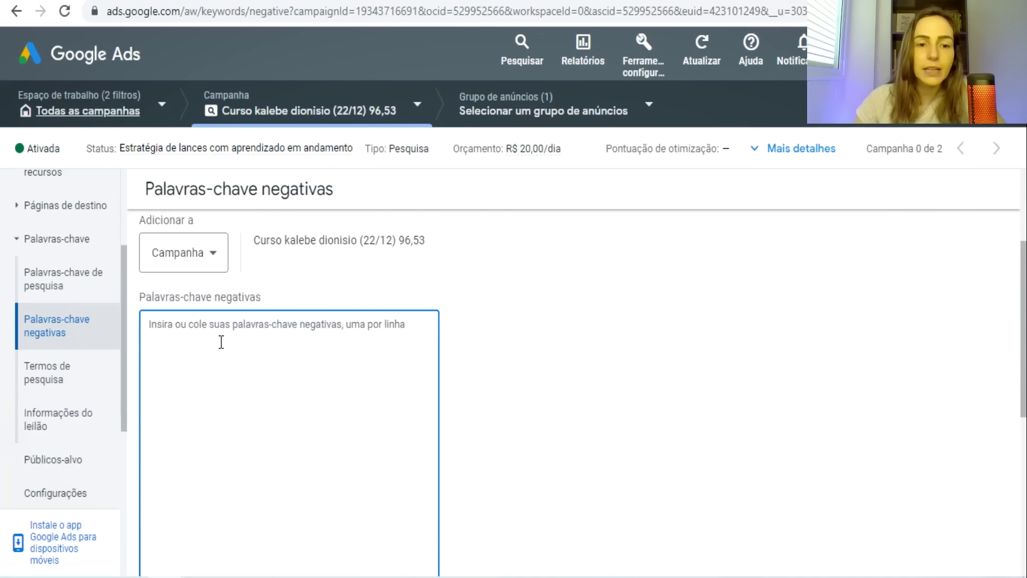
# Paste download, é bom, é confiável, funciona, entrar and gratis as the campaign's negative keywords, one per line, and save them
pyautogui.rightClick(221, 343)
pyautogui.click(267, 223)
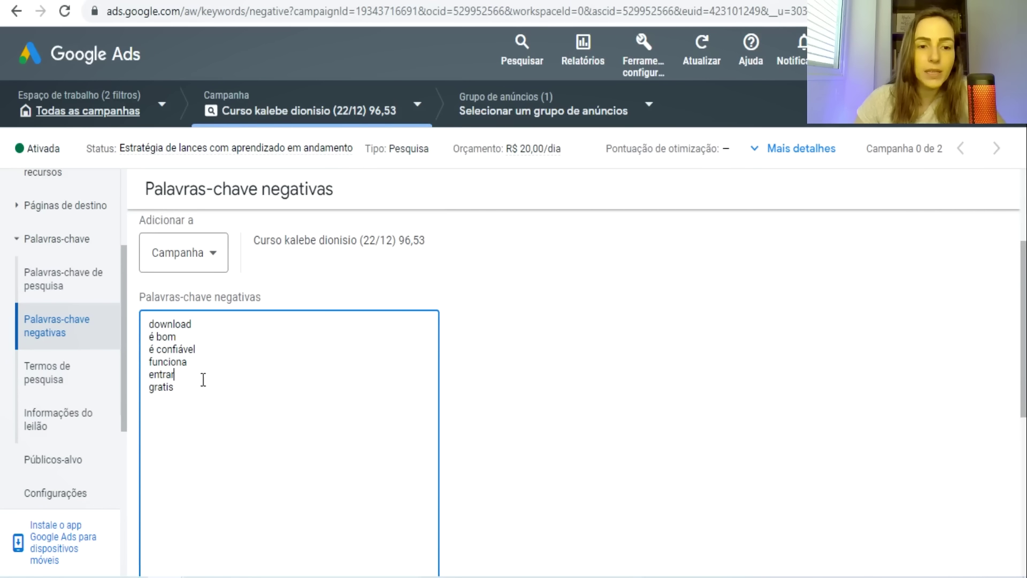
pyautogui.moveTo(184, 394); pyautogui.dragTo(149, 399)
pyautogui.click(172, 376)
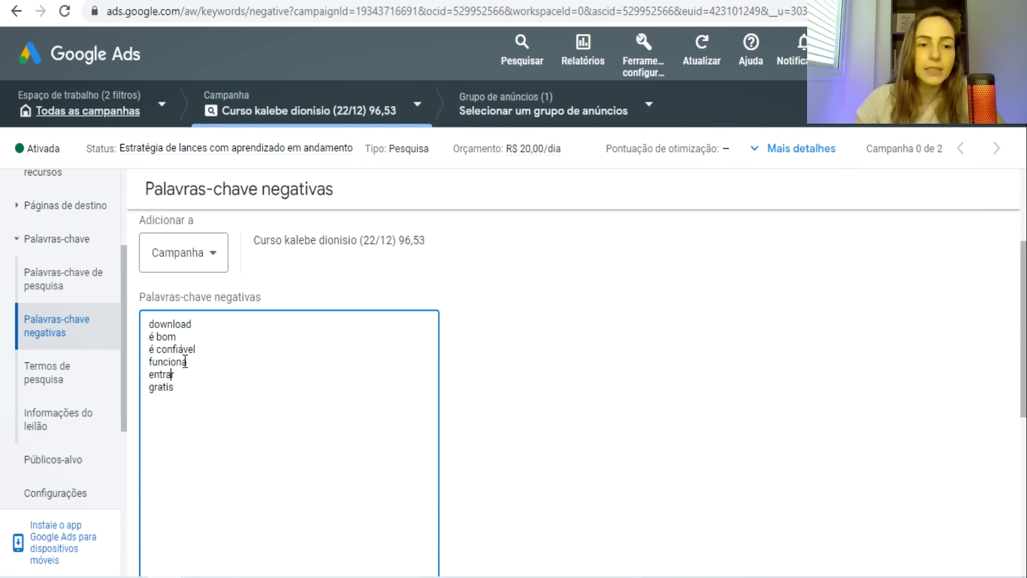
pyautogui.click(624, 369)
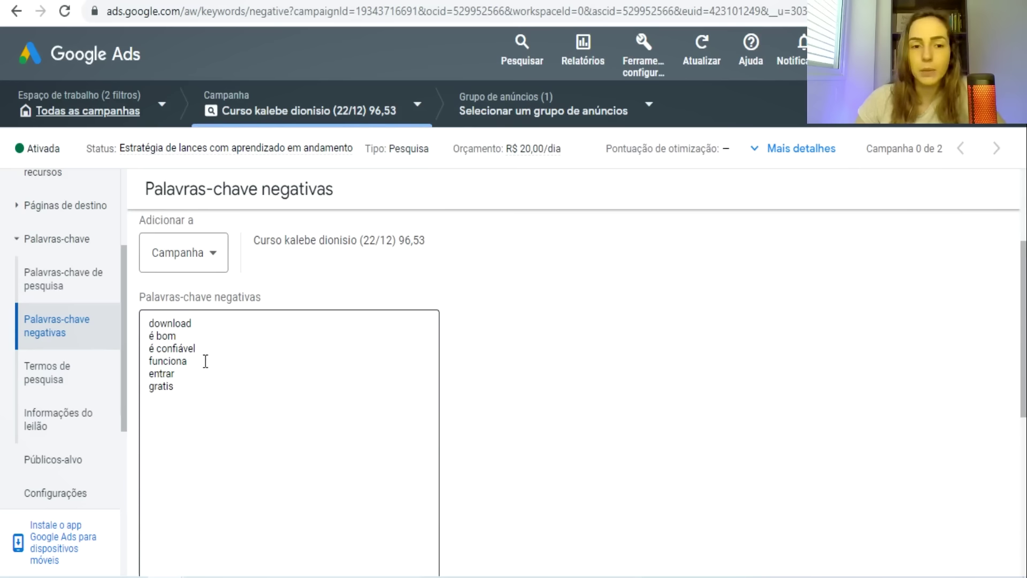
pyautogui.scroll(-5, 193, 328)
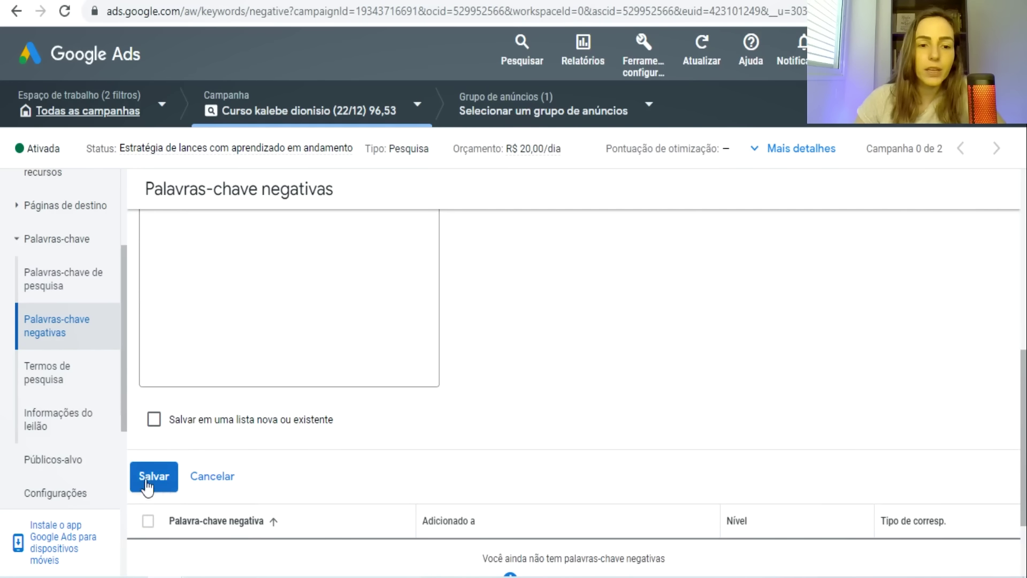
pyautogui.click(142, 478)
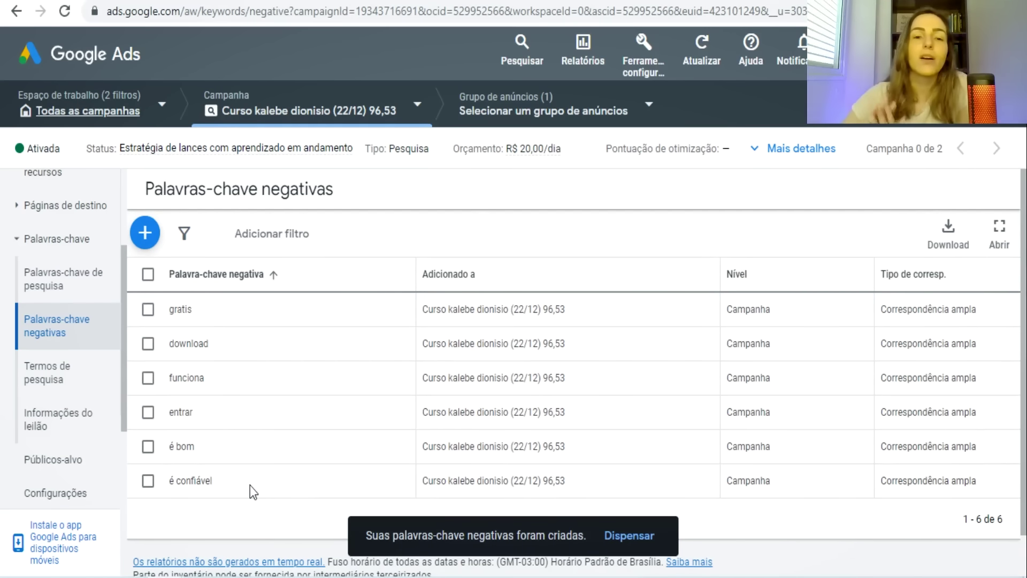
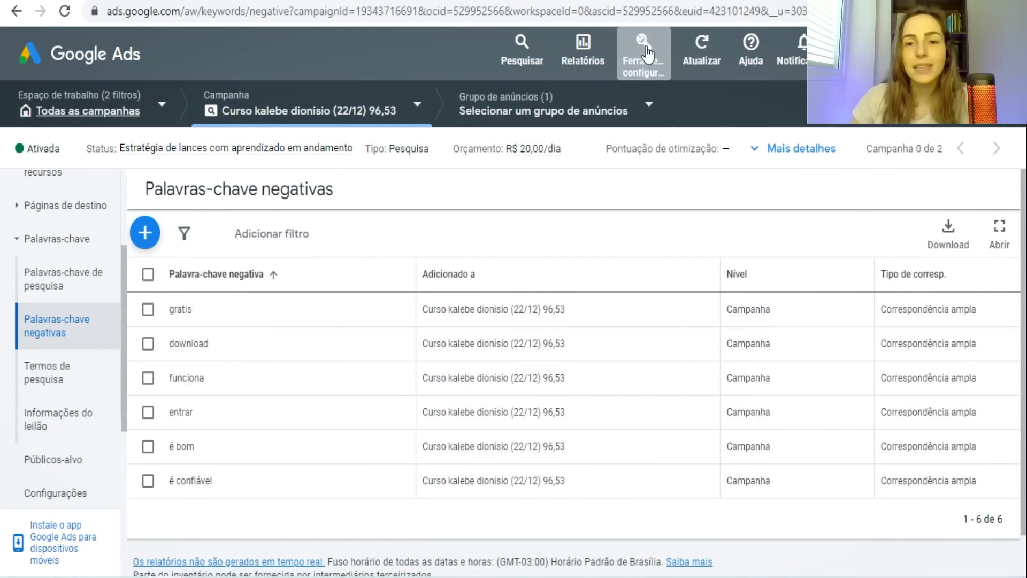
# Open the account's conversions summary and check whether the Compra goal is set as the account default goal
pyautogui.click(644, 50)
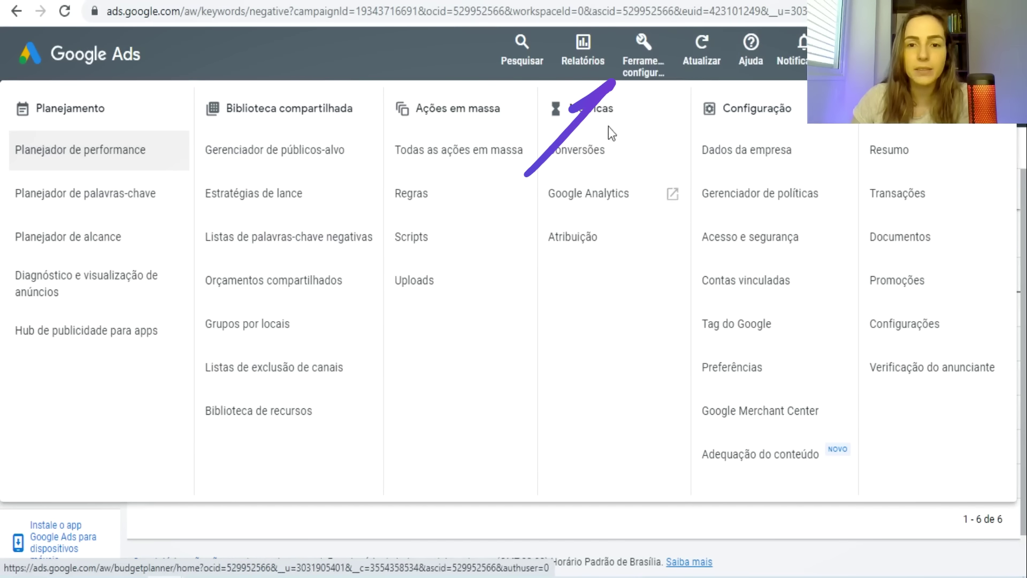
pyautogui.click(602, 152)
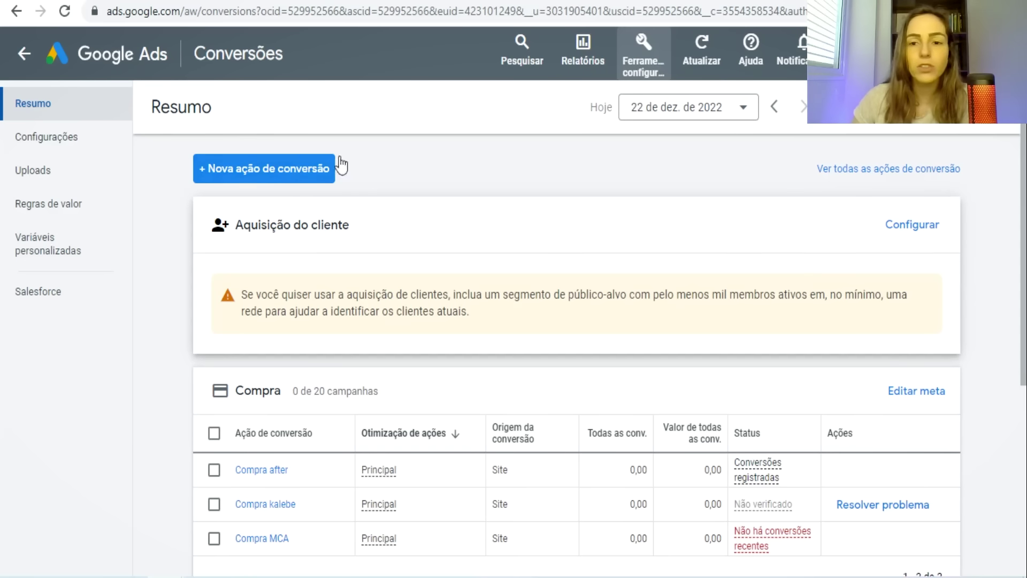
pyautogui.click(909, 394)
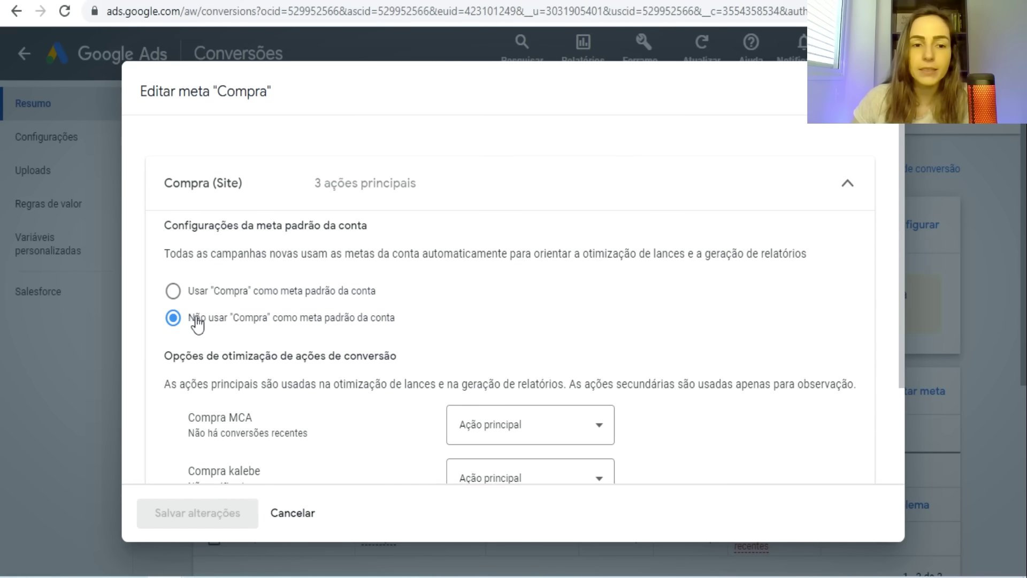
pyautogui.moveTo(197, 323); pyautogui.dragTo(399, 332)
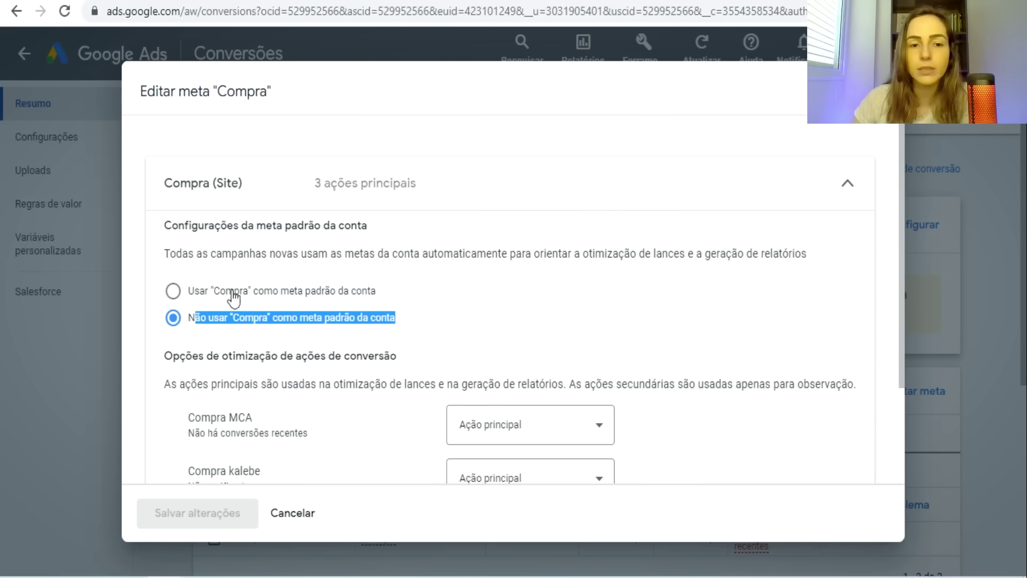
pyautogui.click(173, 320)
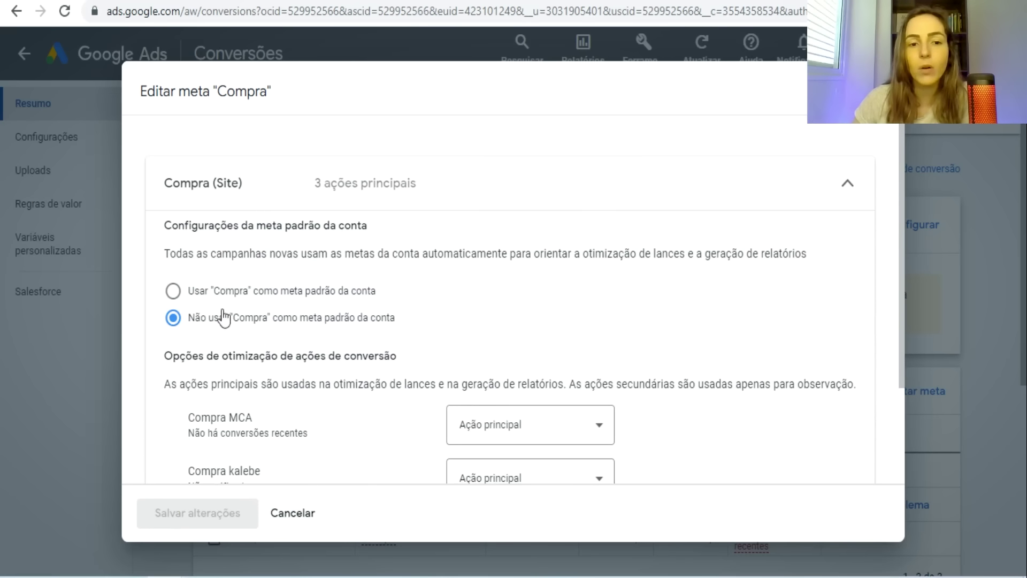
pyautogui.click(290, 511)
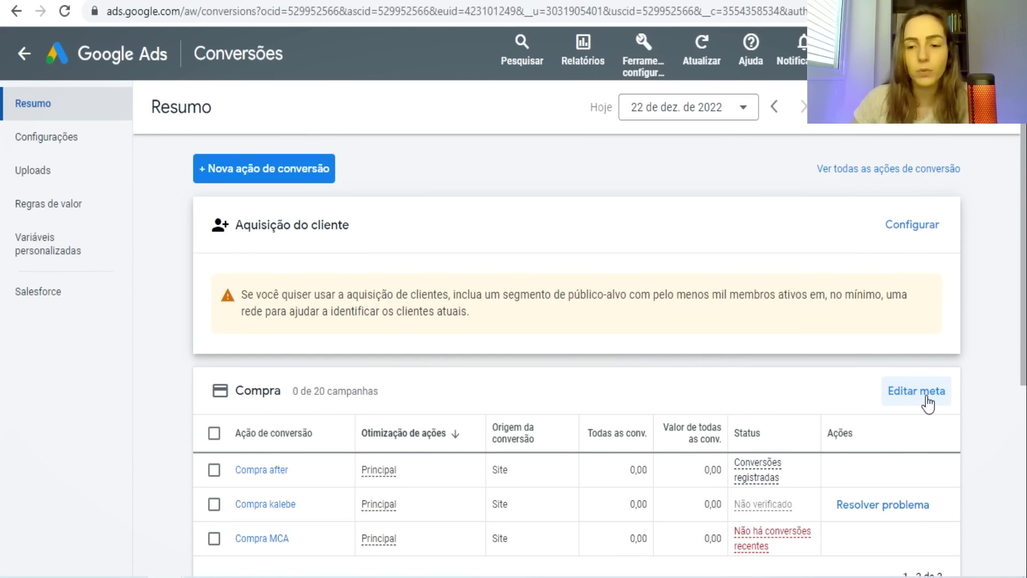
pyautogui.scroll(-2, 323, 278)
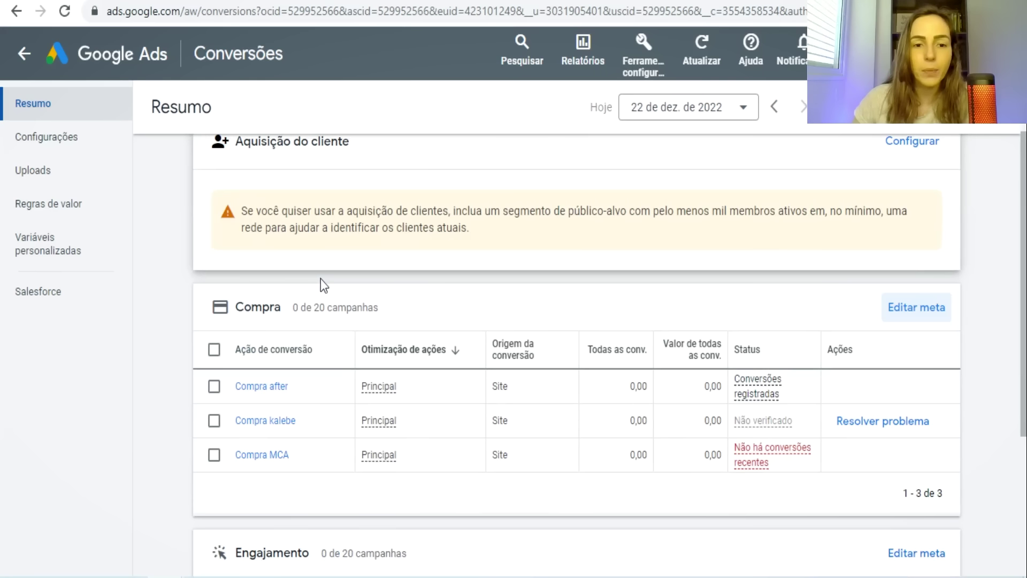
pyautogui.scroll(2, 320, 289)
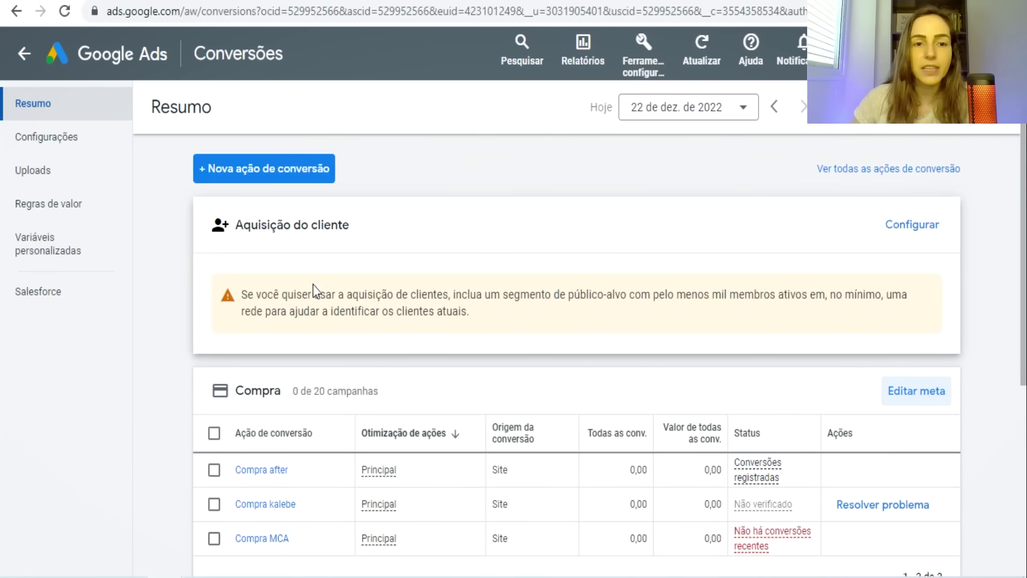
# Start a new conversion action that tracks actions on a website
pyautogui.click(285, 170)
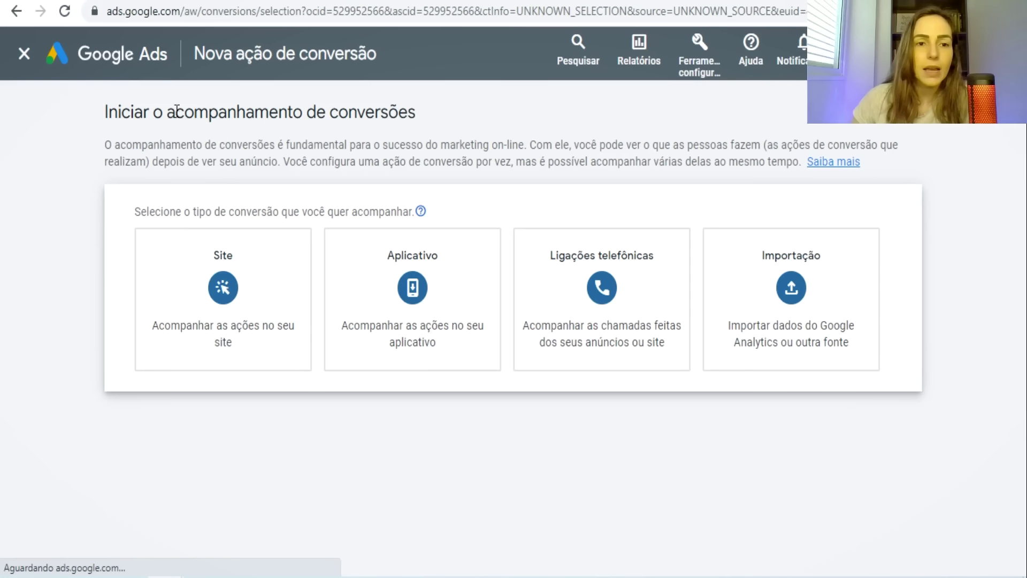
pyautogui.moveTo(174, 111); pyautogui.dragTo(418, 108)
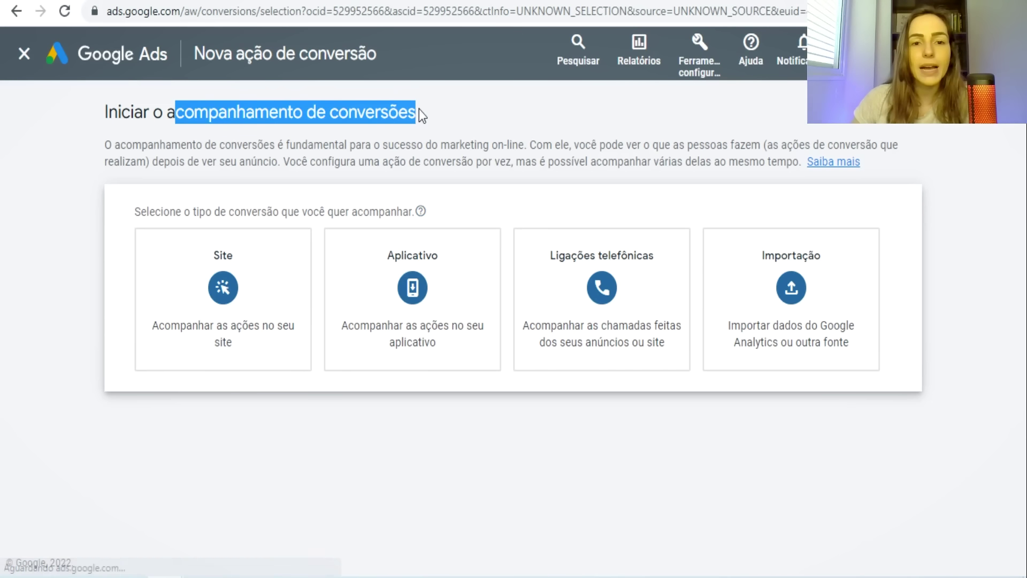
pyautogui.click(222, 280)
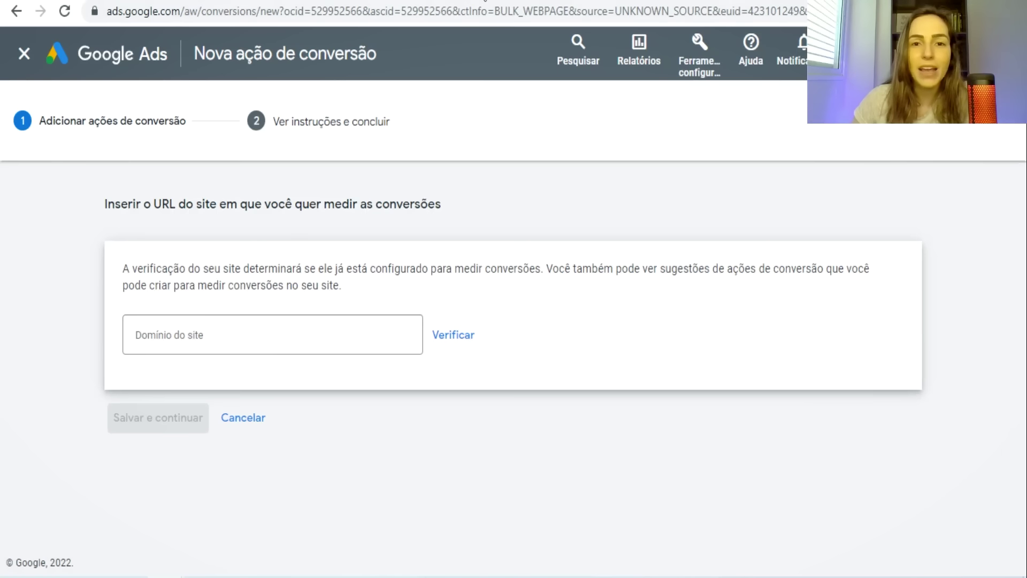
# Copy the cursofuiaprovado.com affiliate sales page URL into the website domain for the conversion and have the site checked
pyautogui.click(143, 338)
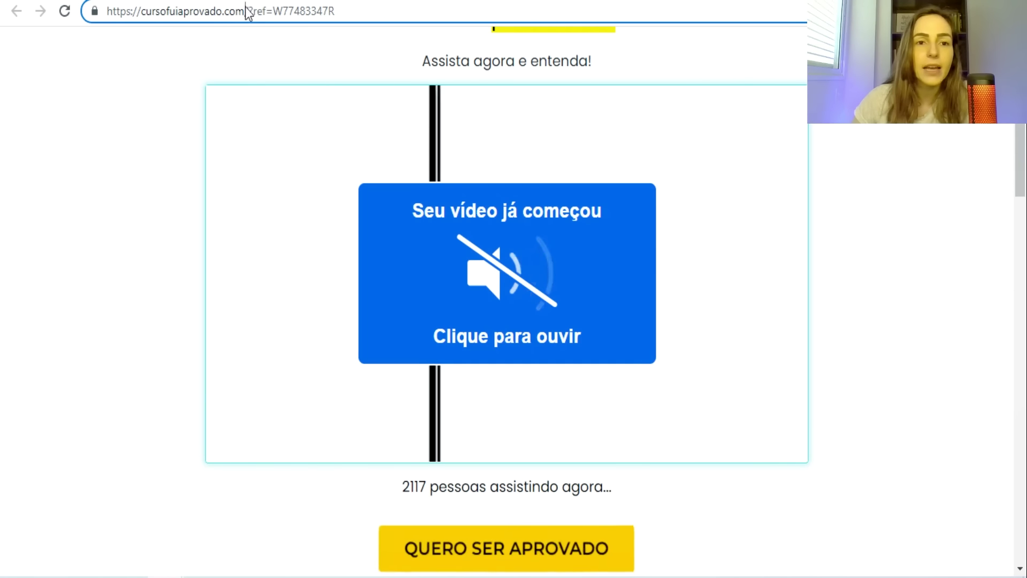
pyautogui.click(356, 10)
pyautogui.tripleClick(356, 9)
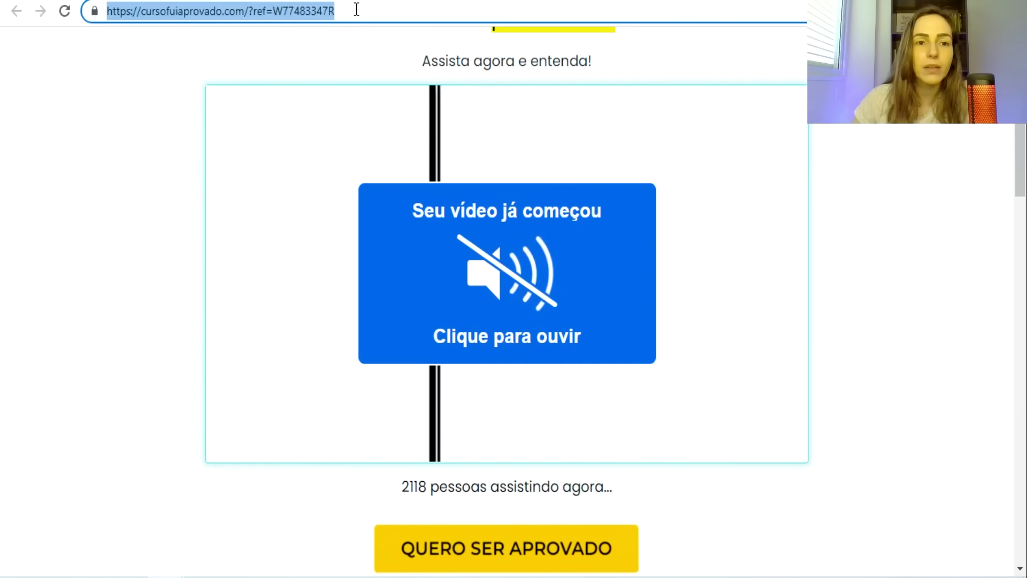
pyautogui.rightClick(240, 15)
pyautogui.click(281, 108)
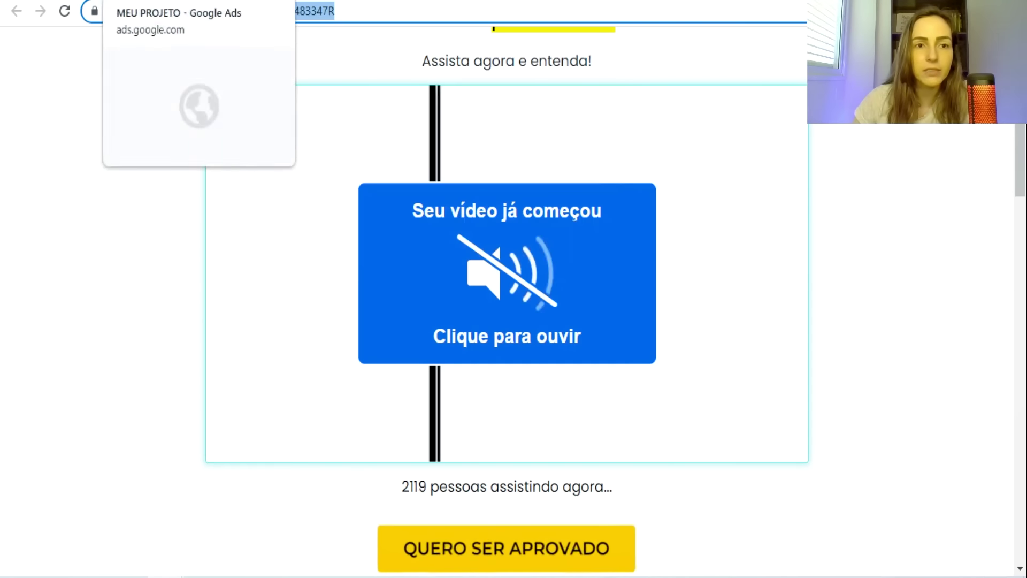
pyautogui.click(133, 1)
pyautogui.rightClick(180, 74)
pyautogui.click(226, 199)
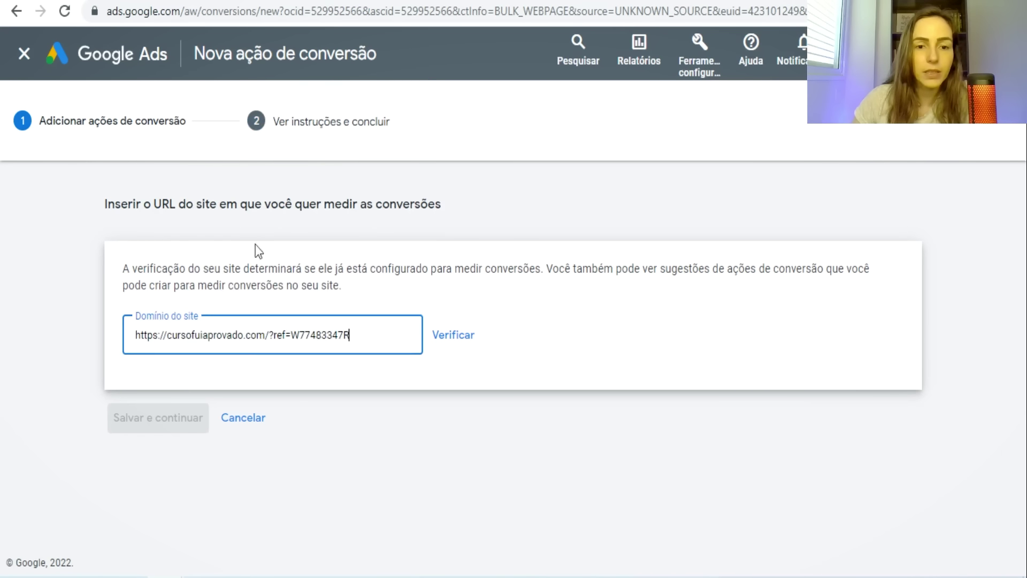
pyautogui.click(454, 335)
# Add a manual conversion action with the goal category Compra and name it "Compra curso kalebe dionisio"
pyautogui.scroll(-3, 161, 347)
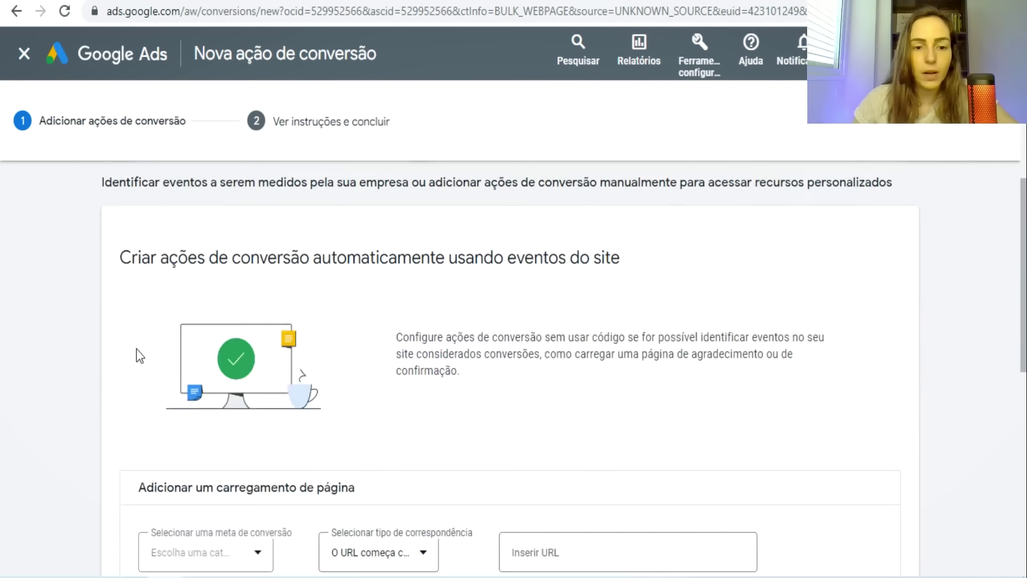
pyautogui.scroll(-10, 137, 349)
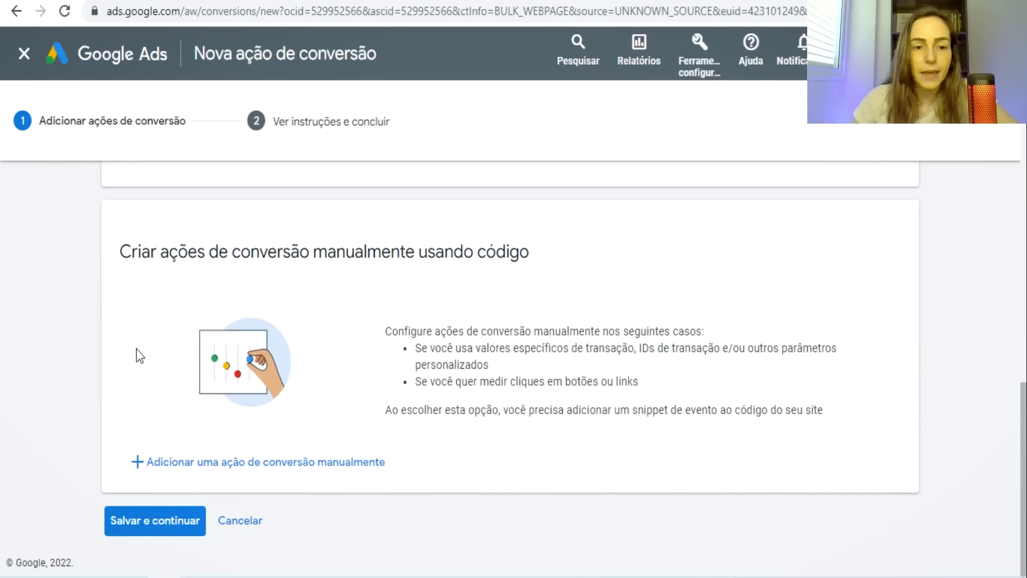
pyautogui.click(262, 463)
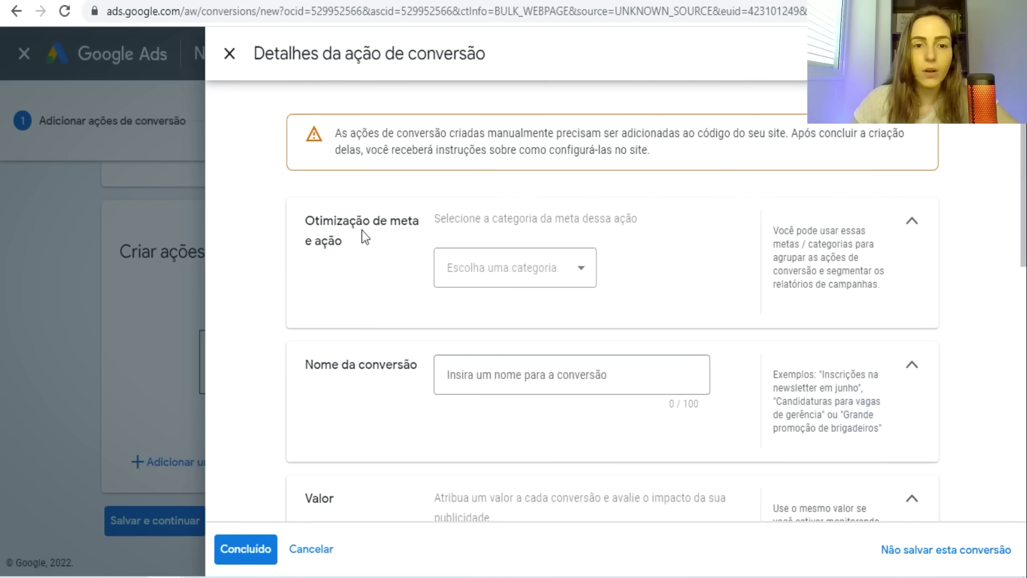
pyautogui.moveTo(364, 227); pyautogui.dragTo(320, 221)
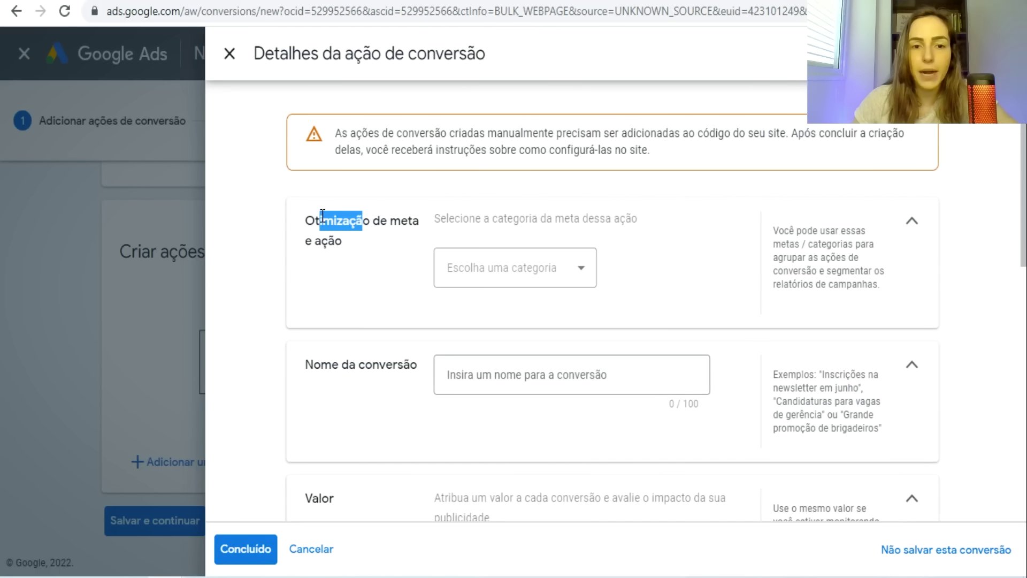
pyautogui.click(488, 265)
pyautogui.click(469, 310)
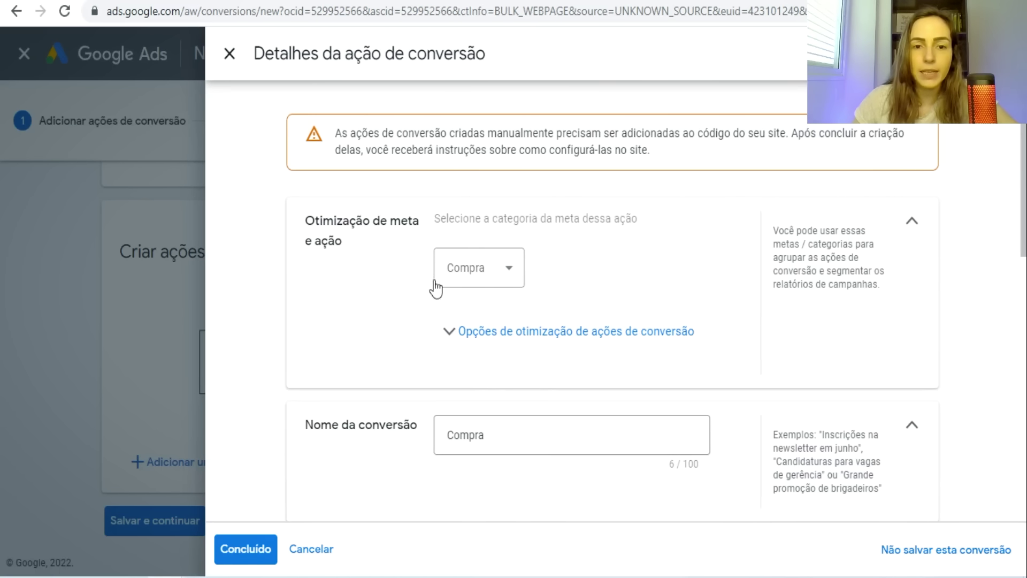
pyautogui.click(500, 433)
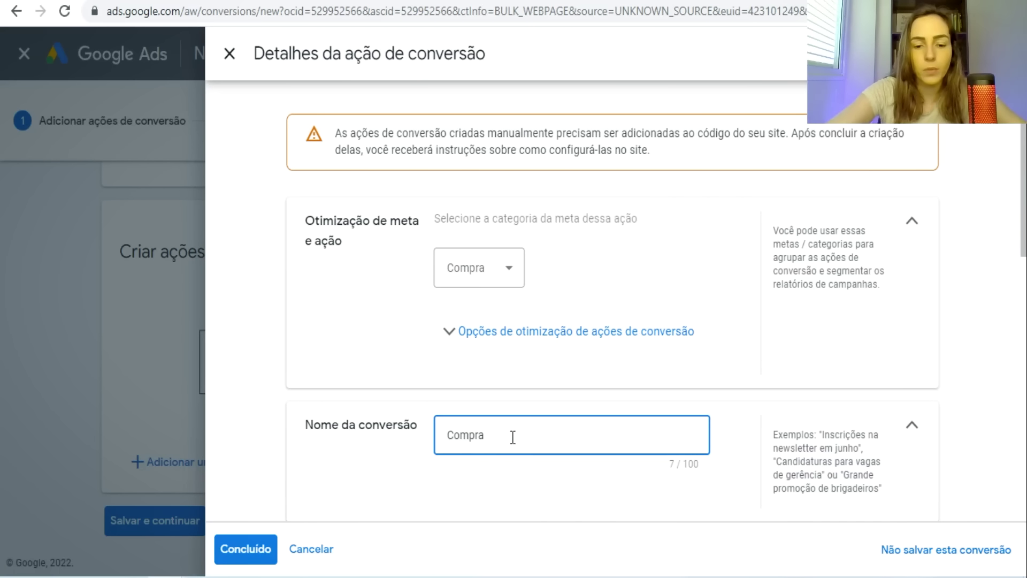
pyautogui.write('curso kalebe dionisio')
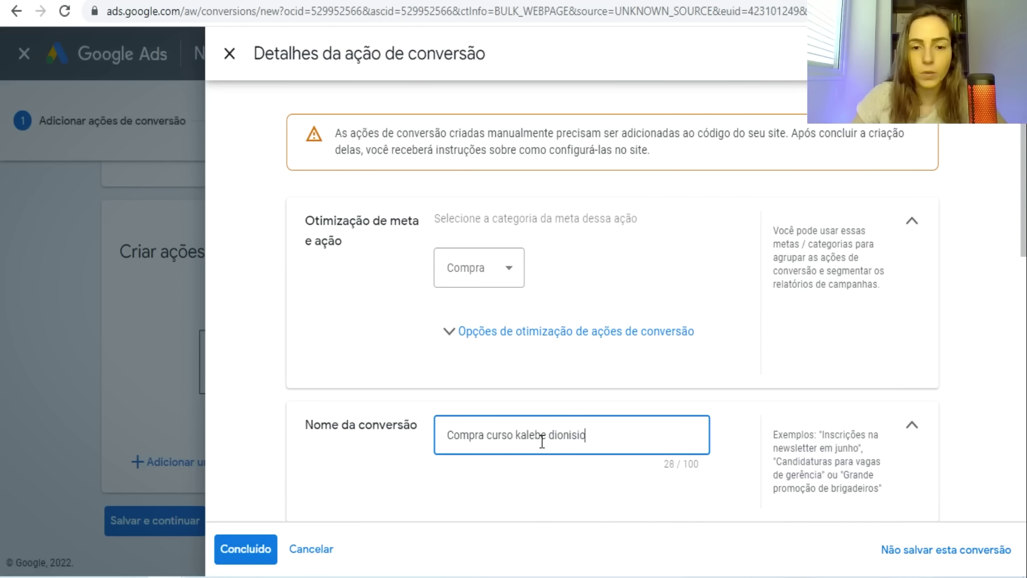
# Set the conversion to use different values for each conversion and finish its details
pyautogui.scroll(-6, 504, 419)
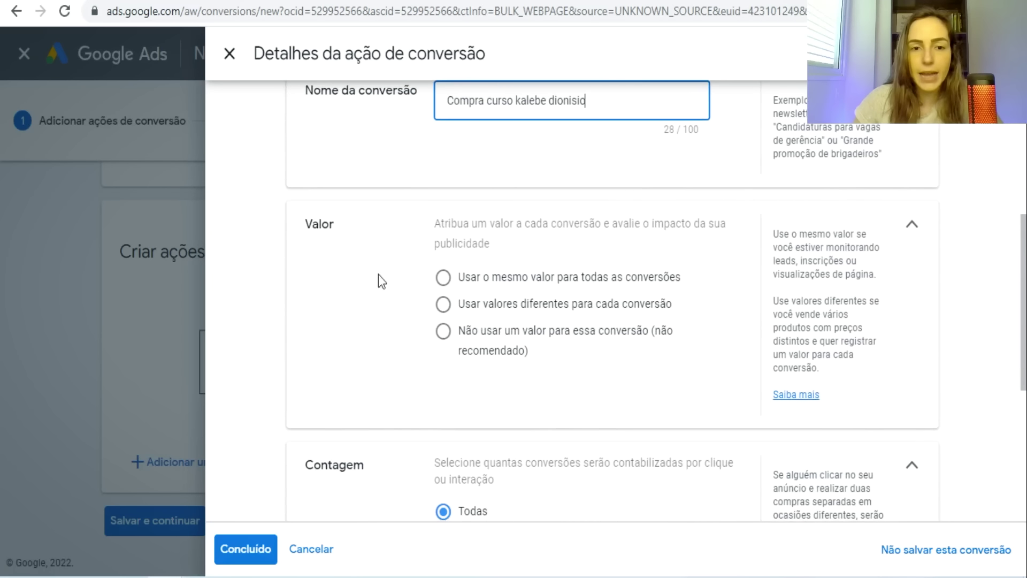
pyautogui.moveTo(471, 304); pyautogui.dragTo(652, 312)
pyautogui.click(443, 304)
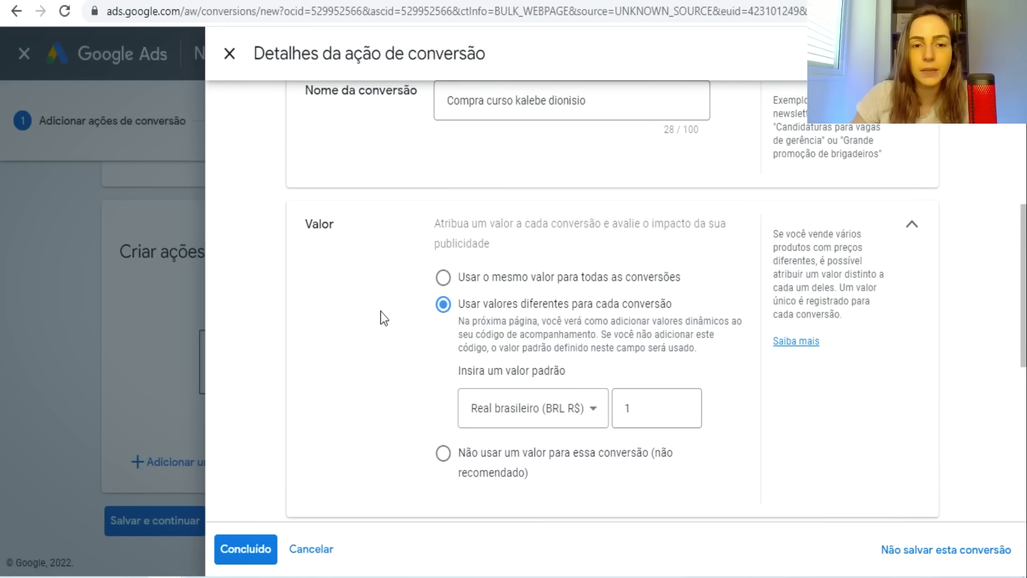
pyautogui.scroll(-6, 380, 316)
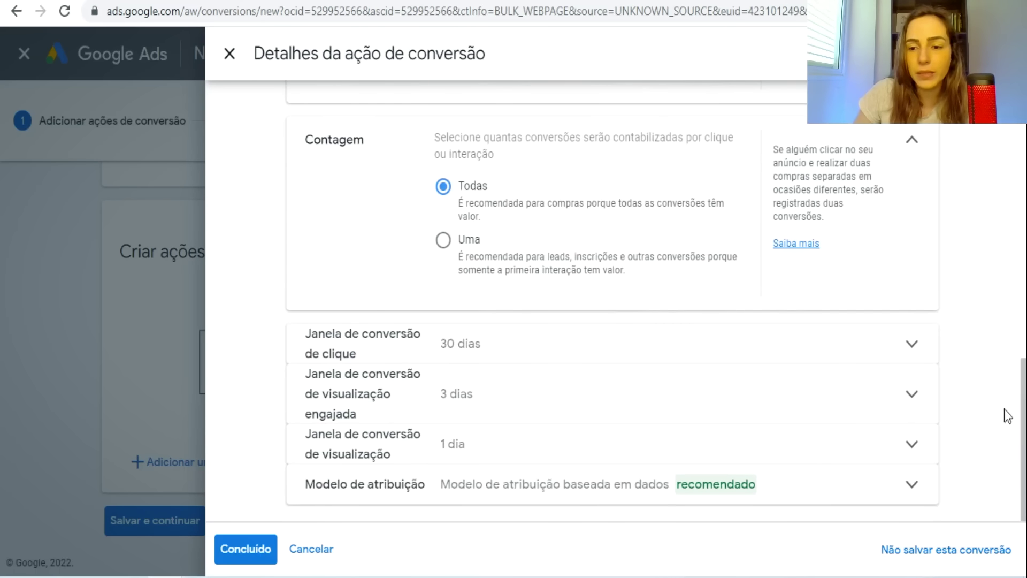
pyautogui.click(230, 550)
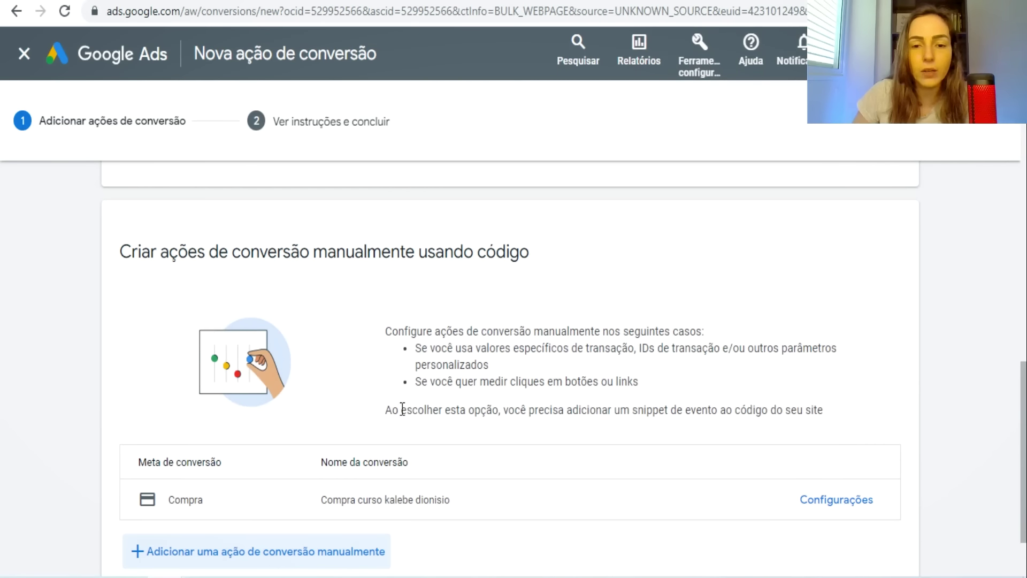
# Save the new conversion action and open its event snippet from the setup instructions
pyautogui.scroll(-2, 412, 386)
pyautogui.click(159, 520)
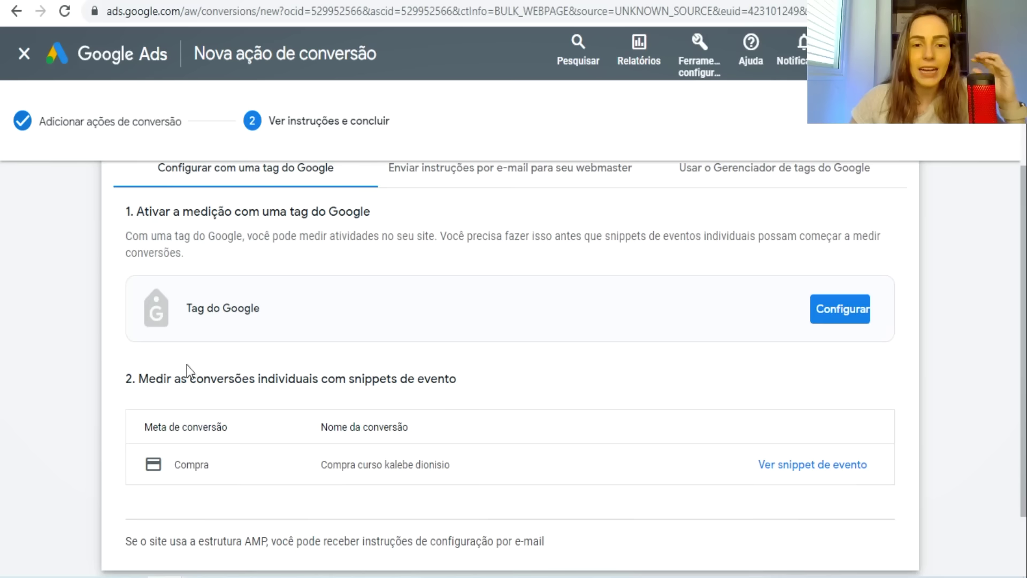
pyautogui.moveTo(180, 378); pyautogui.dragTo(311, 384)
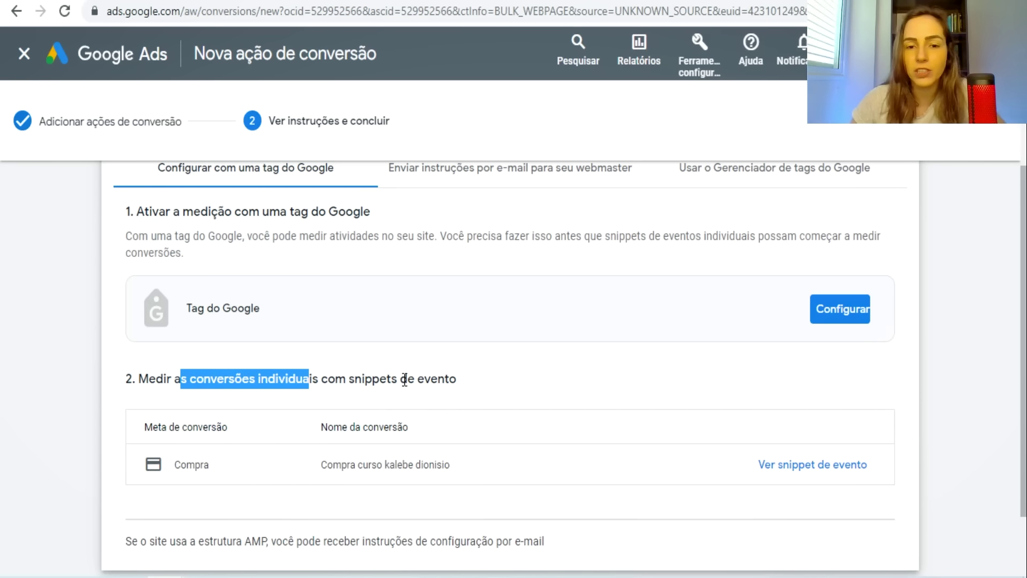
pyautogui.moveTo(401, 379); pyautogui.dragTo(465, 381)
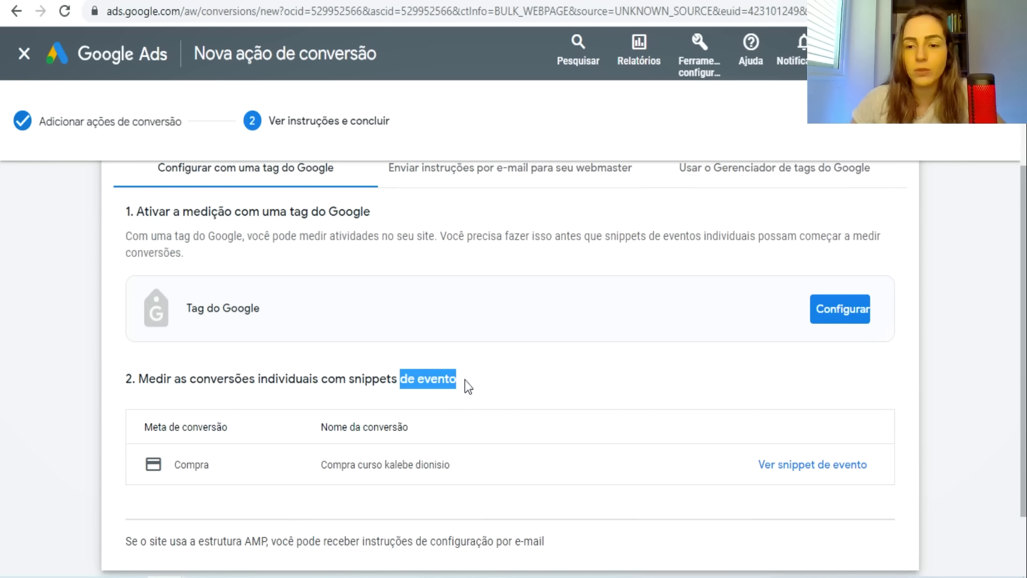
pyautogui.click(781, 464)
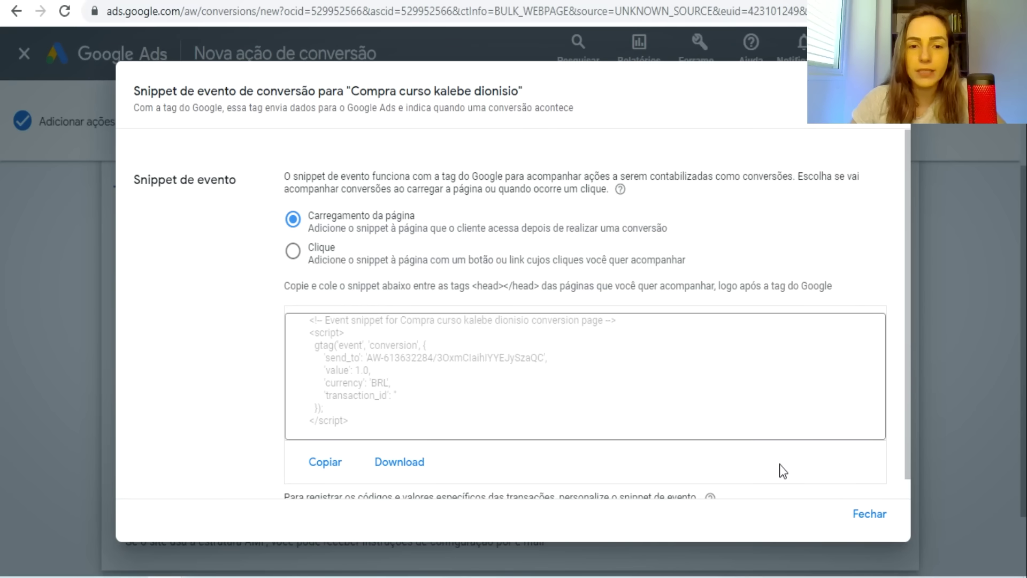
# Copy the whole event snippet and paste it into a blank Notepad document
pyautogui.click(340, 371)
pyautogui.rightClick(351, 380)
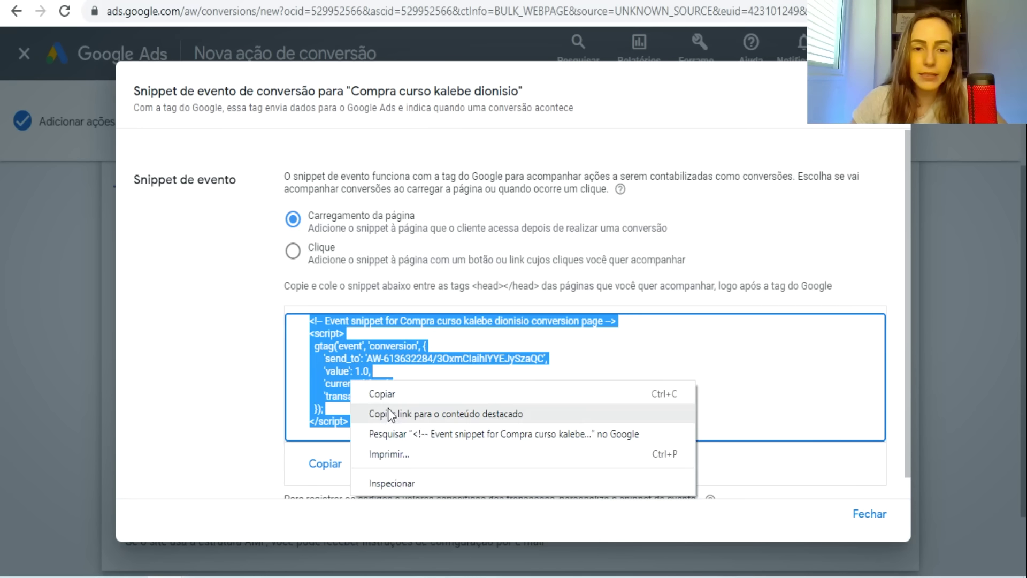
pyautogui.click(364, 393)
pyautogui.hotkey('alt', 'Tab')
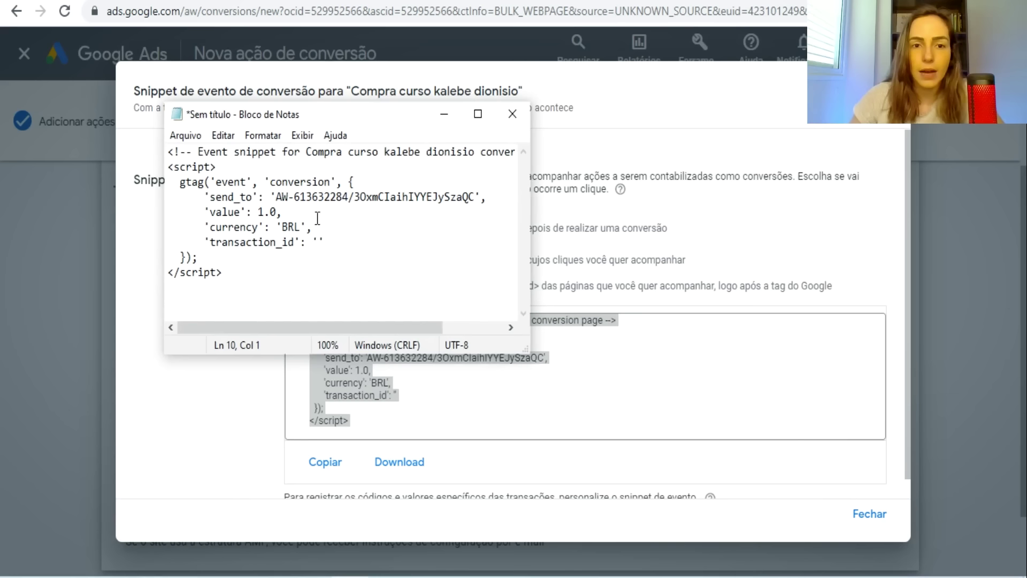
pyautogui.click(318, 221)
# Highlight the conversion ID and label in the snippet's send_to line, minimise Notepad and close the snippet dialog
pyautogui.moveTo(276, 197); pyautogui.dragTo(409, 197)
pyautogui.click(296, 209)
pyautogui.moveTo(280, 197); pyautogui.dragTo(454, 196)
pyautogui.click(444, 114)
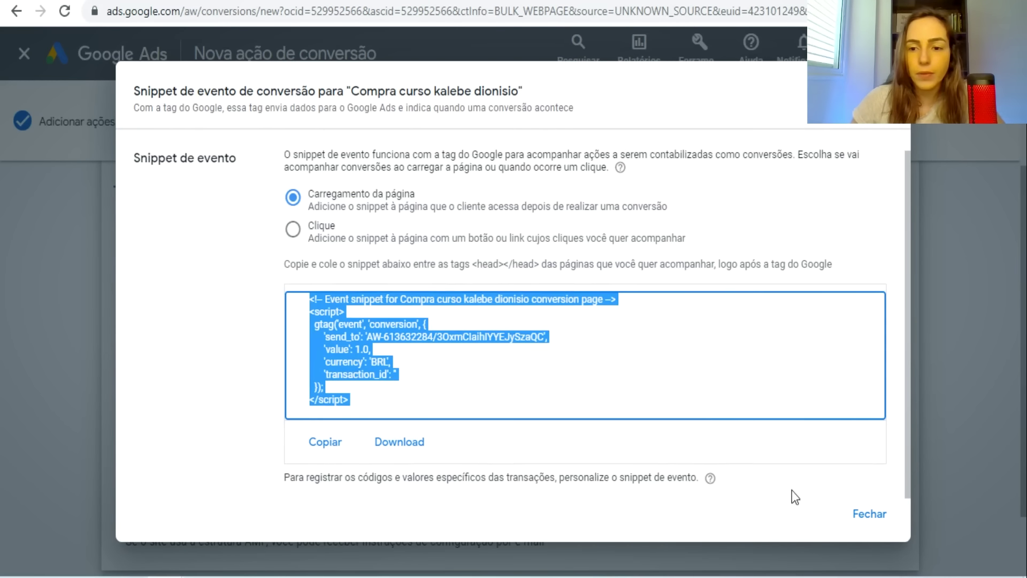
pyautogui.click(870, 514)
pyautogui.scroll(-2, 417, 375)
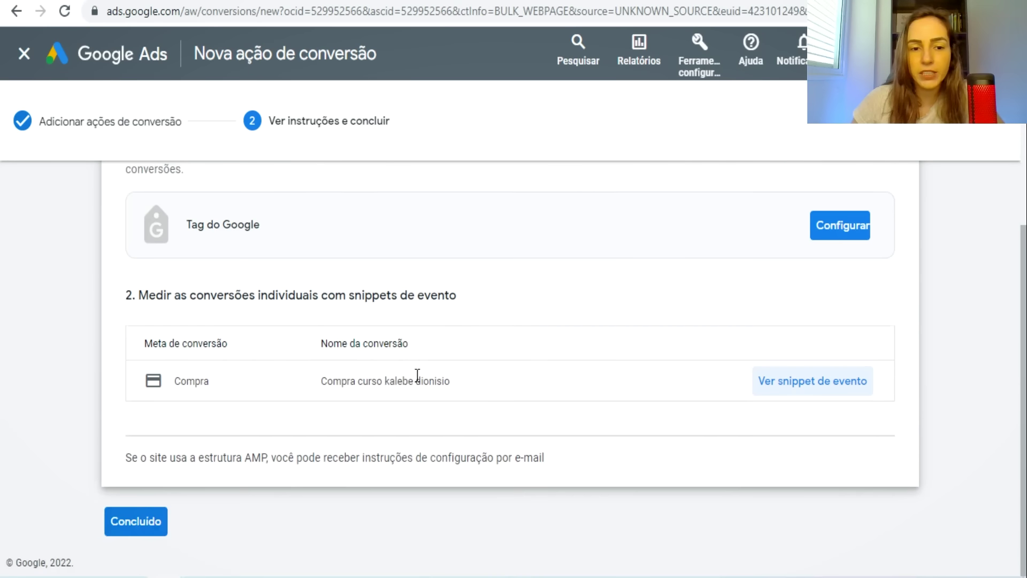
# Finish the conversion action setup, switch to Hotmart and open its Ferramentas page
pyautogui.click(127, 528)
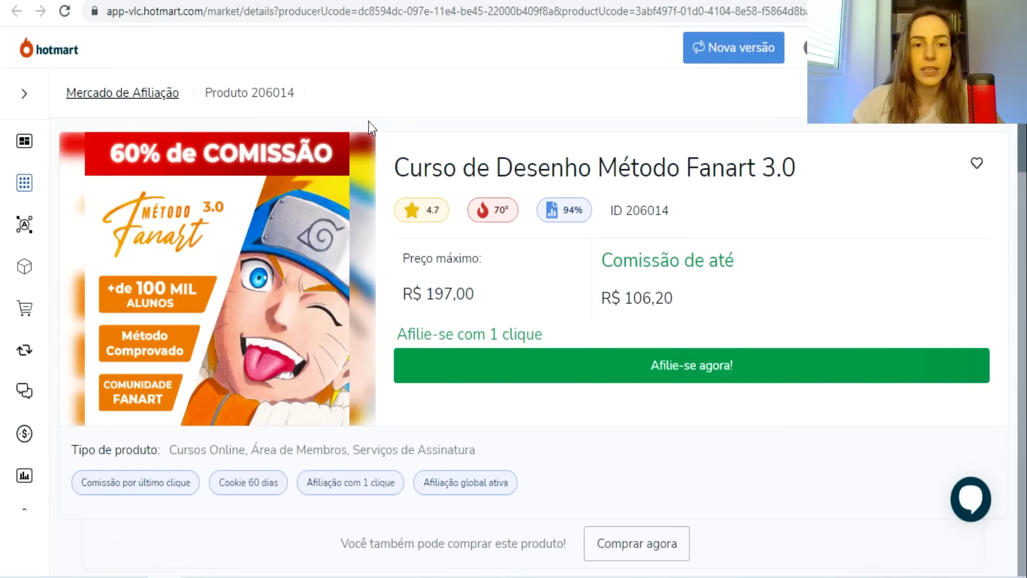
pyautogui.moveTo(19, 389)
pyautogui.scroll(-3, 46, 478)
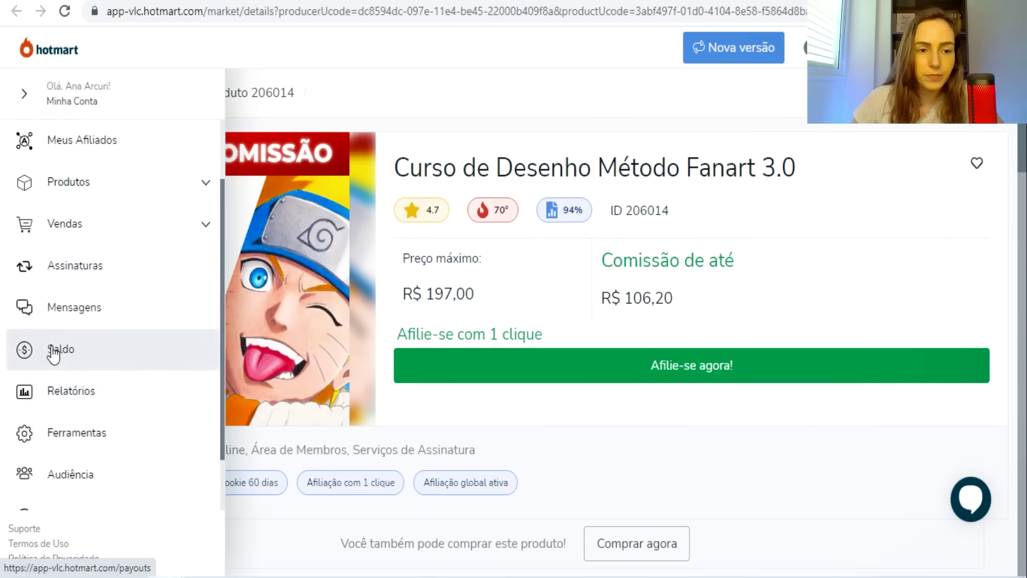
pyautogui.scroll(-2, 53, 354)
pyautogui.click(66, 364)
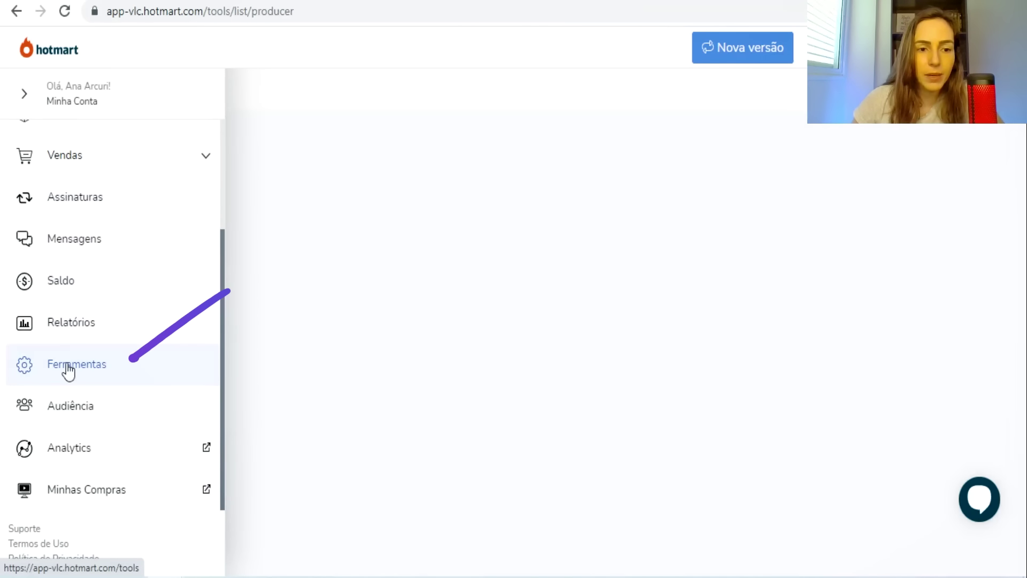
# Filter the tools to Para Afiliados and open Pixel de rastreamento
pyautogui.click(160, 239)
pyautogui.click(159, 349)
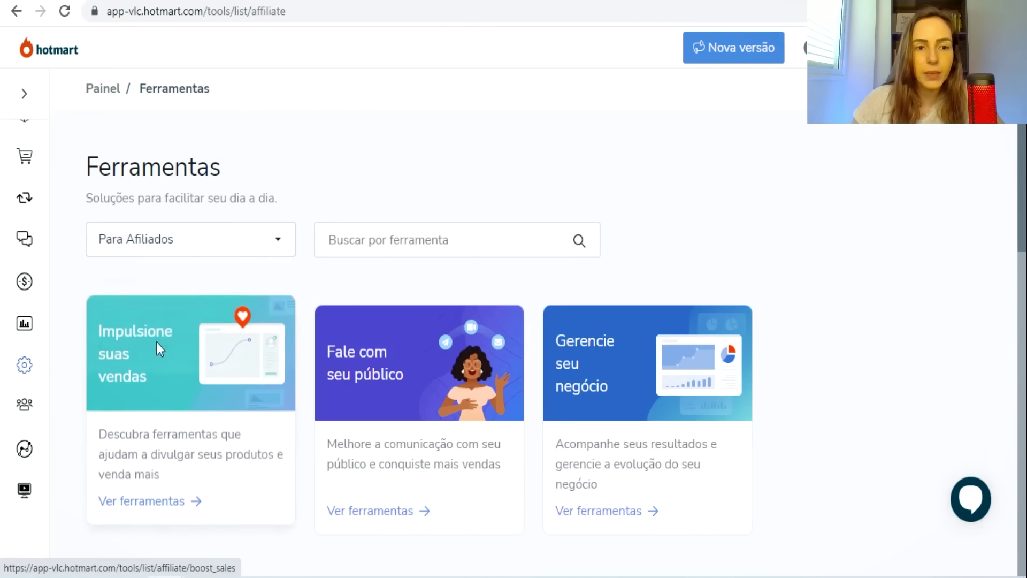
pyautogui.scroll(-12, 330, 380)
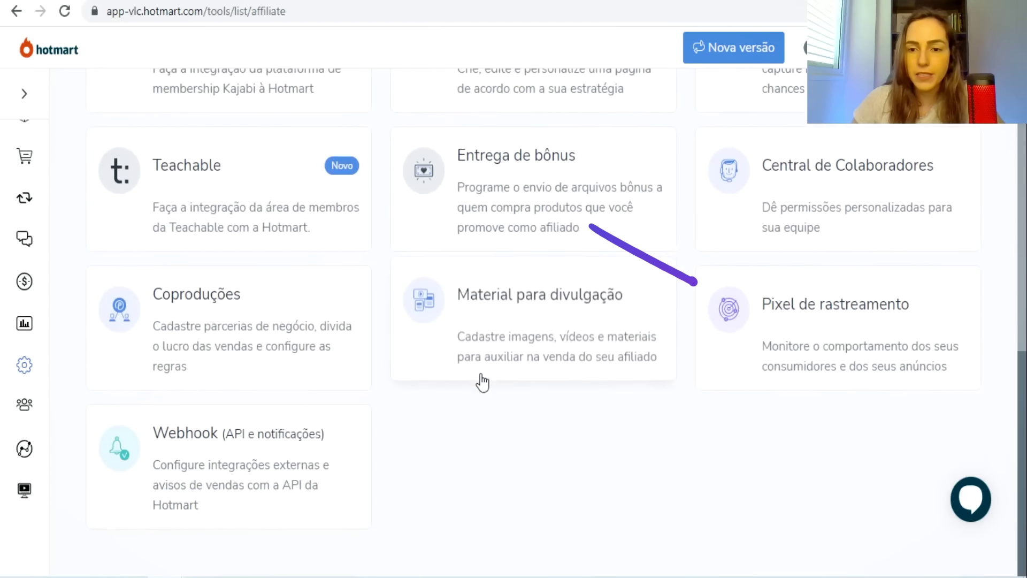
pyautogui.click(795, 353)
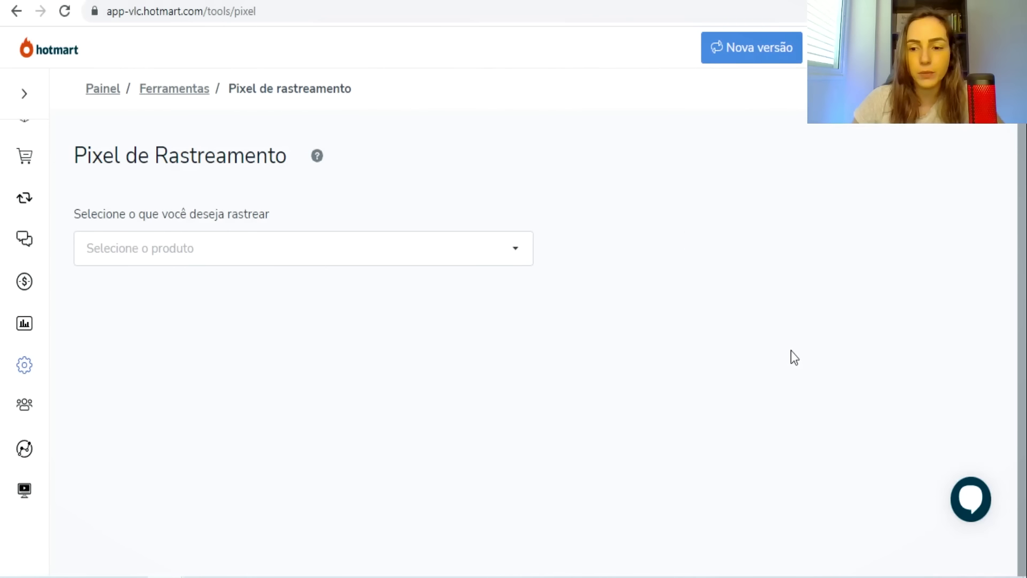
# Choose the product Guia Prático para Passar em Concurso Público em 1 Ano and start configuring a new Google Ads pixel
pyautogui.click(181, 255)
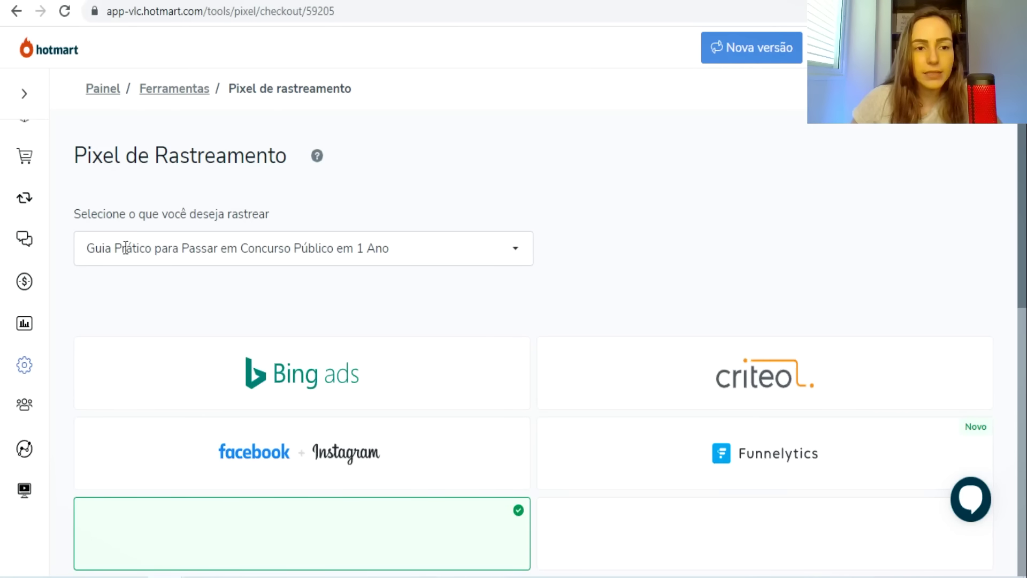
pyautogui.scroll(-2, 310, 504)
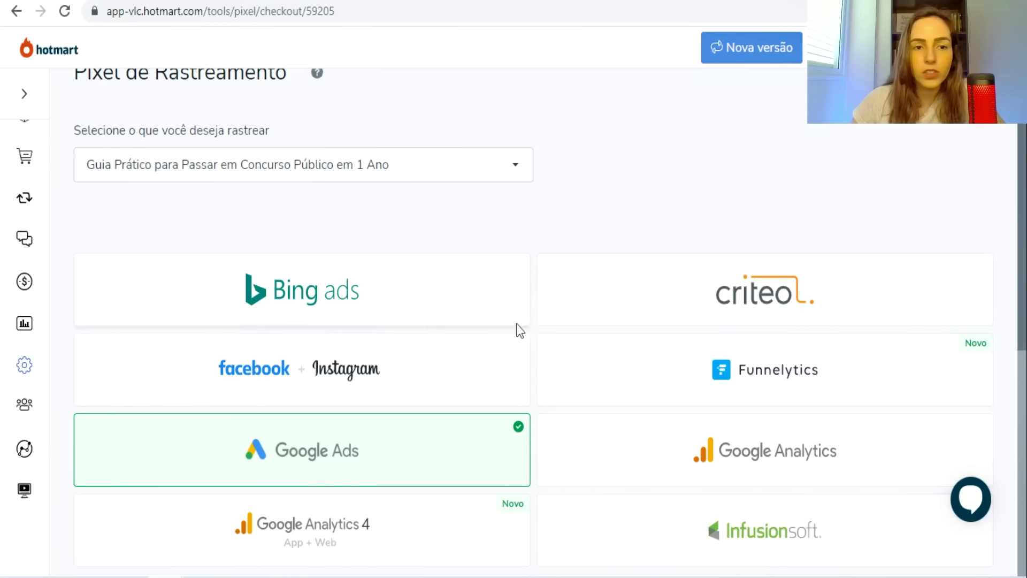
pyautogui.click(283, 452)
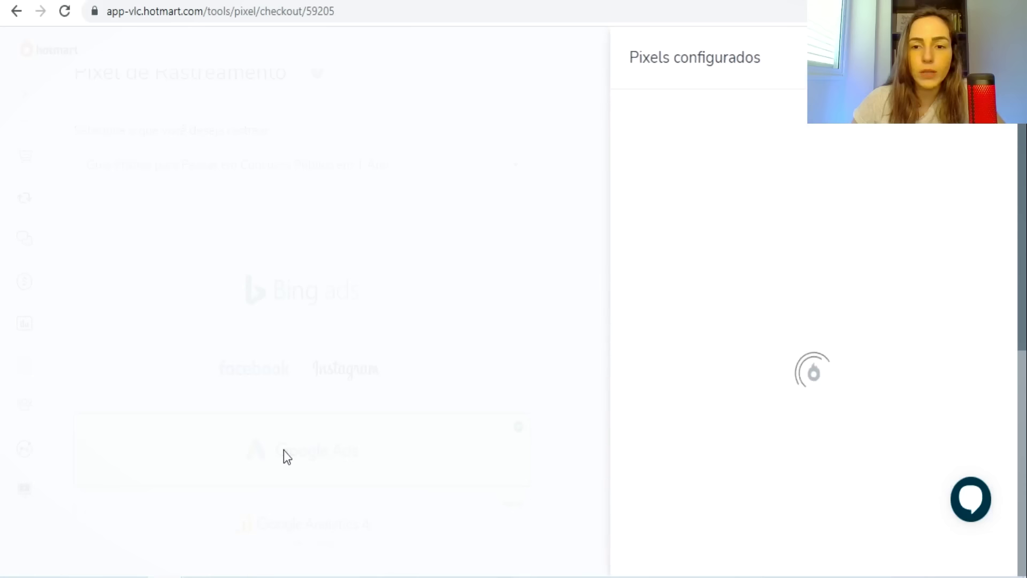
pyautogui.click(654, 549)
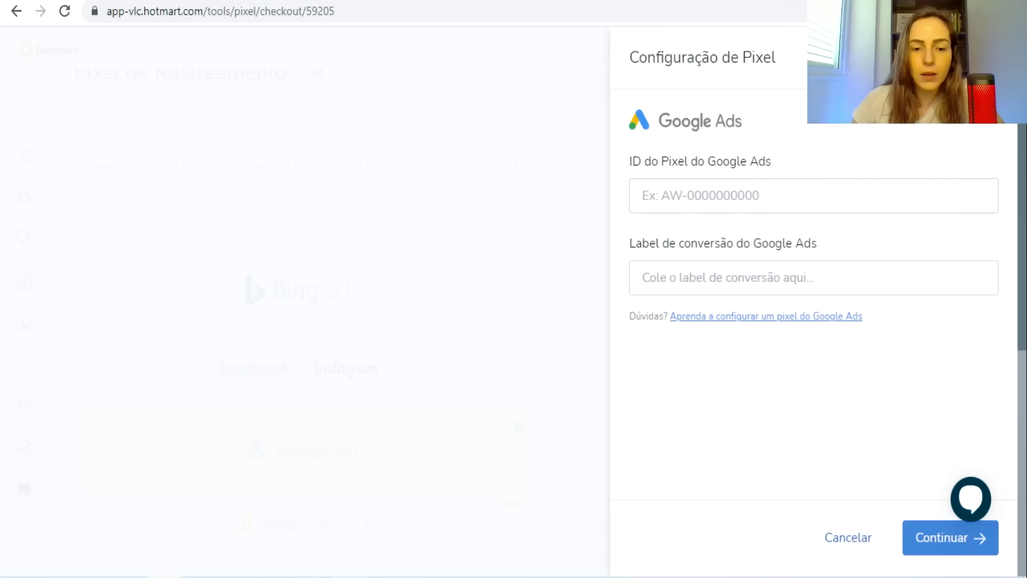
# Copy the conversion ID from the Notepad snippet's send_to line and paste it as the Google Ads pixel ID
pyautogui.hotkey('alt', 'Tab')
pyautogui.click(279, 200)
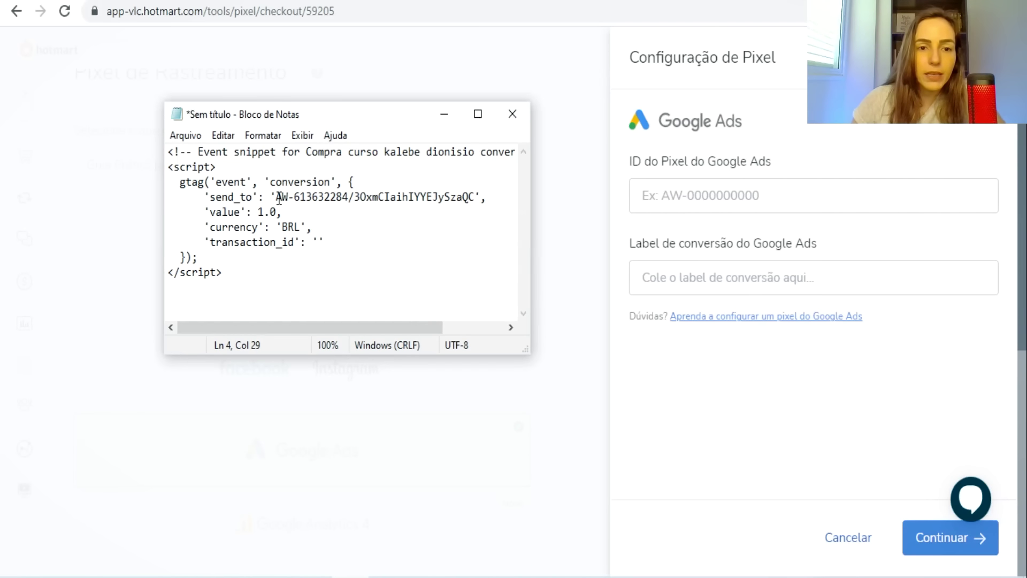
pyautogui.moveTo(279, 198); pyautogui.dragTo(349, 198)
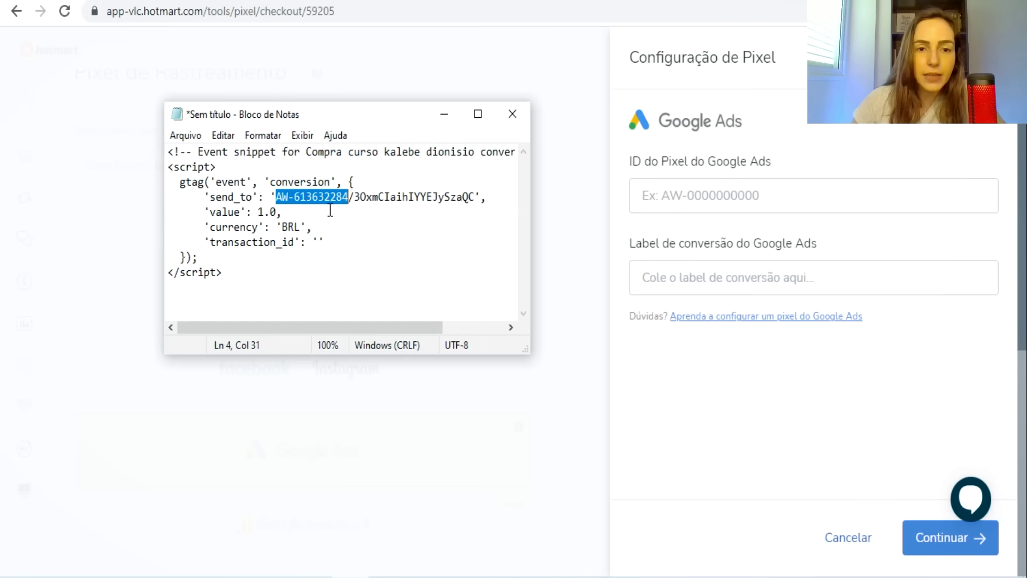
pyautogui.rightClick(328, 200)
pyautogui.click(356, 252)
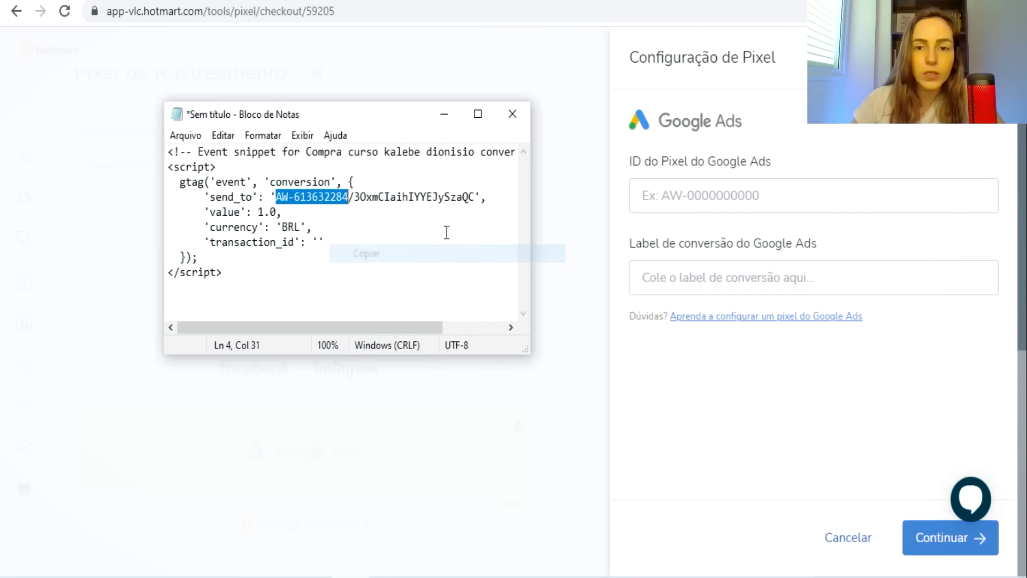
pyautogui.rightClick(663, 203)
pyautogui.click(730, 321)
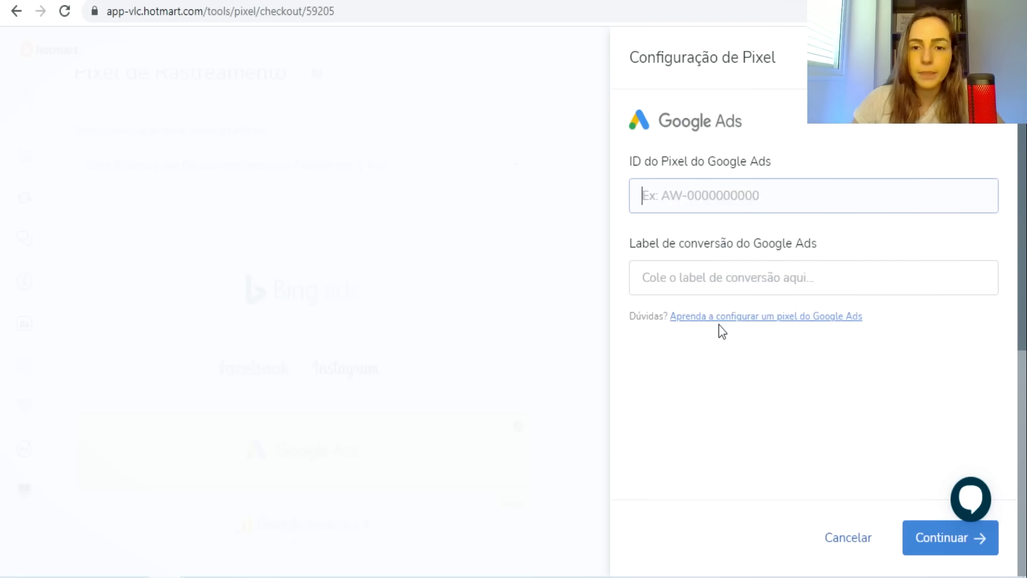
# Copy the conversion label after the slash in the Notepad snippet and paste it as the Google Ads conversion label
pyautogui.click(357, 197)
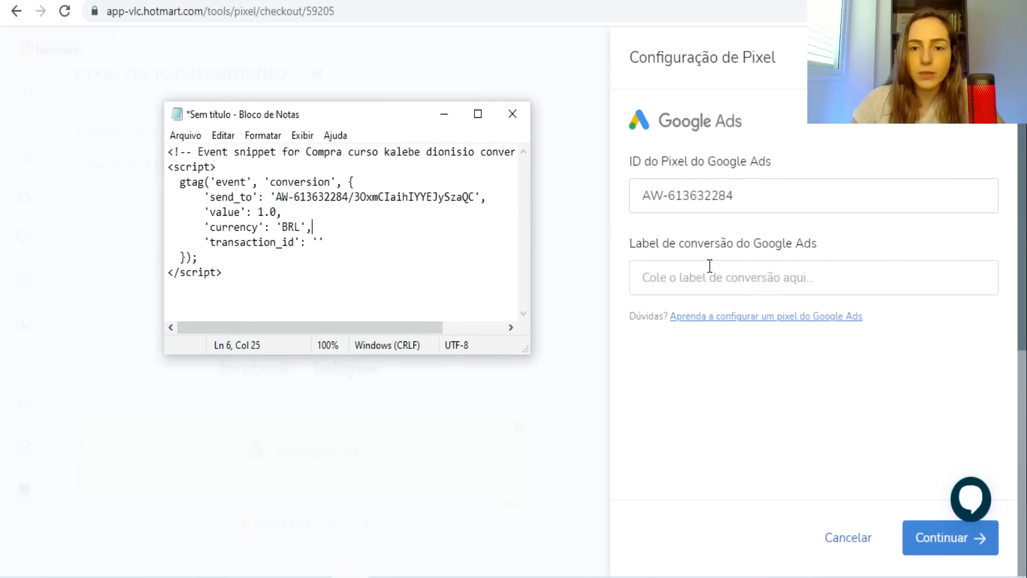
pyautogui.moveTo(354, 197); pyautogui.dragTo(476, 199)
pyautogui.rightClick(374, 198)
pyautogui.click(408, 248)
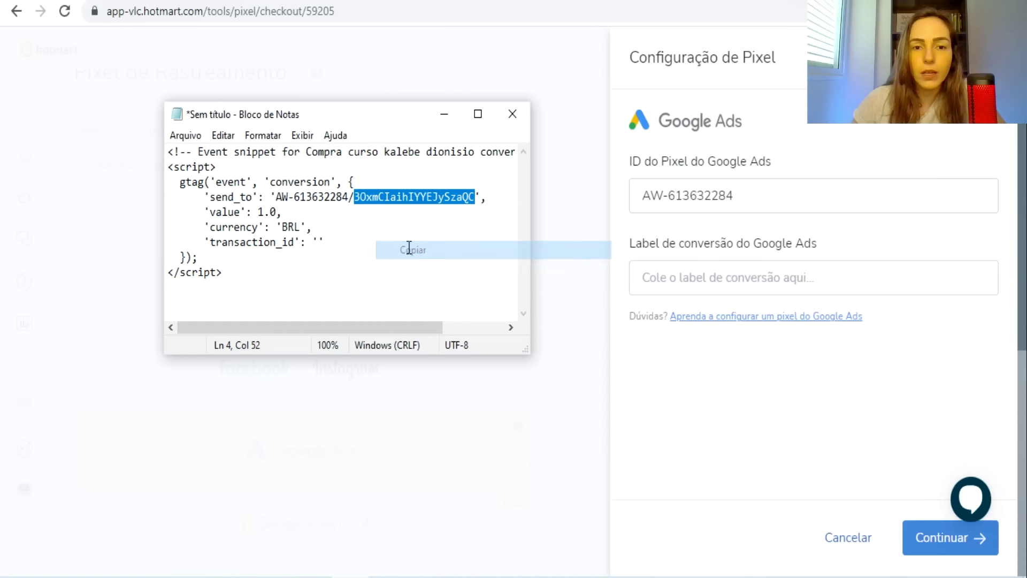
pyautogui.click(726, 283)
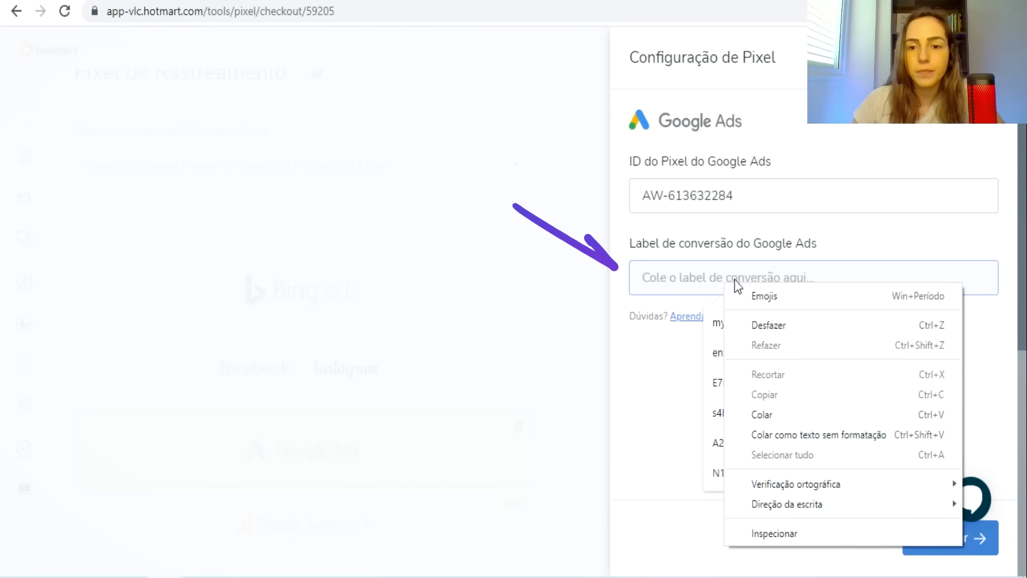
pyautogui.click(765, 414)
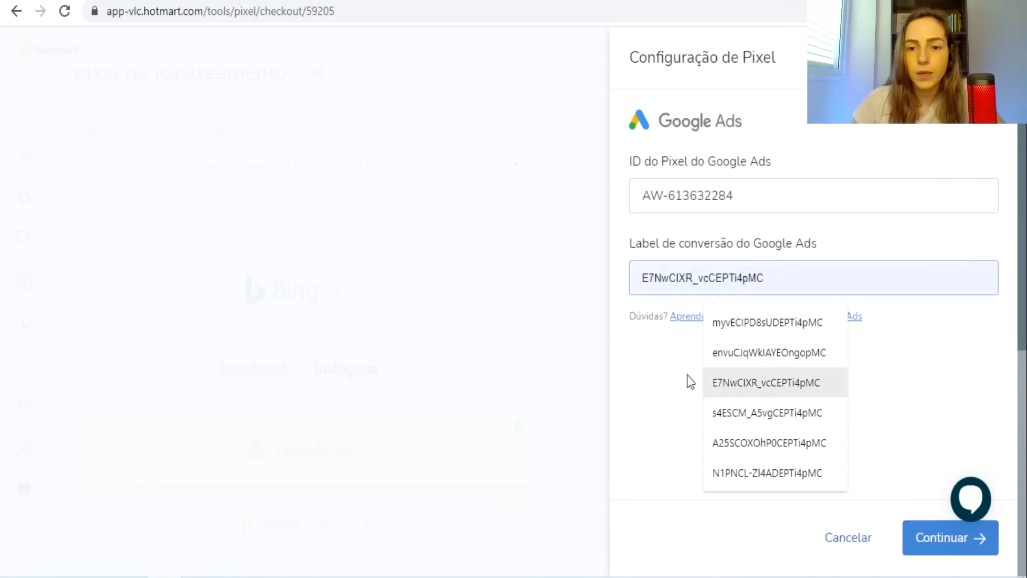
# Continue to the pixel events, disable both page-visit events so only Vendas realizadas is tracked, and save the pixel
pyautogui.click(931, 553)
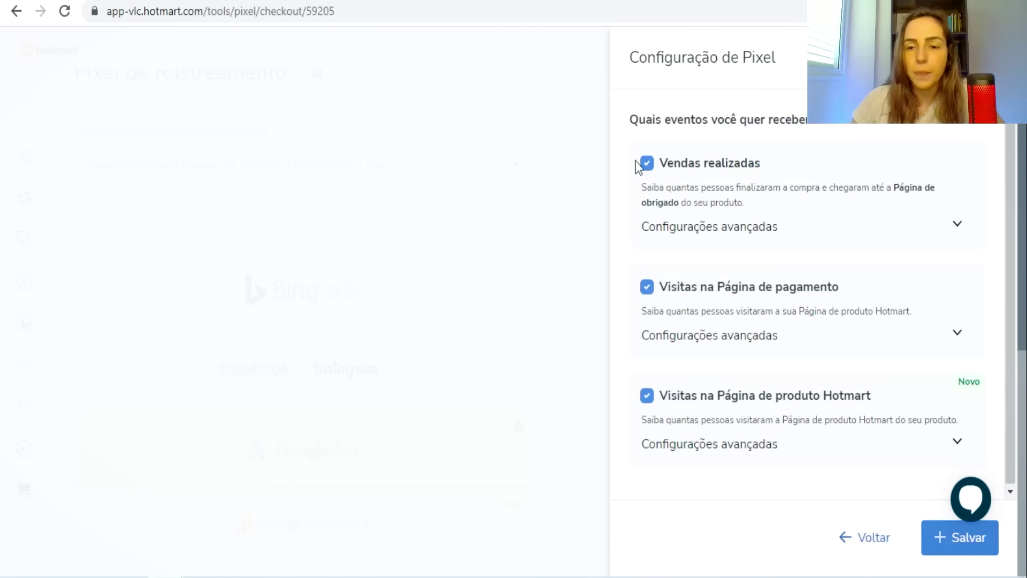
pyautogui.click(647, 288)
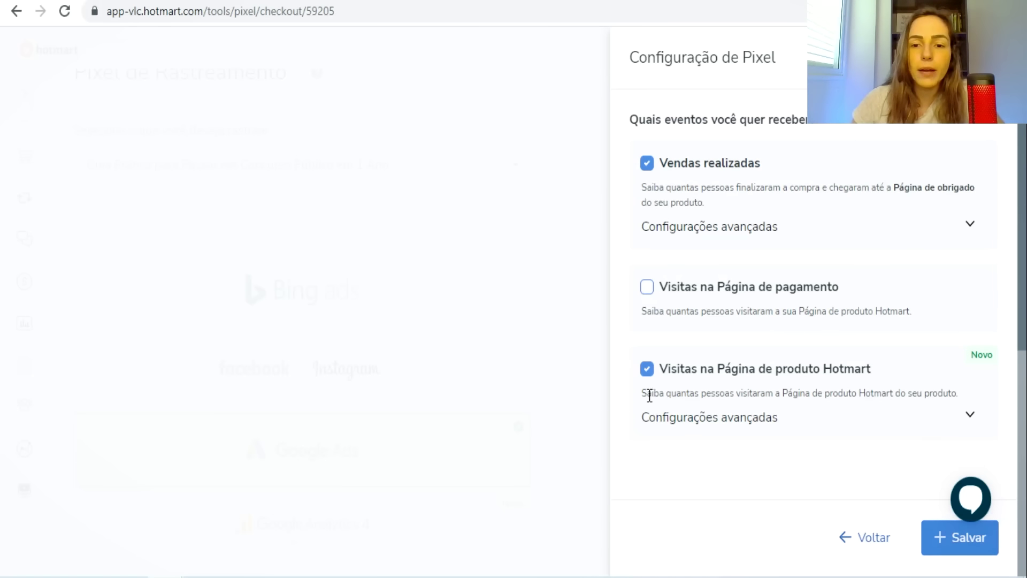
pyautogui.click(648, 372)
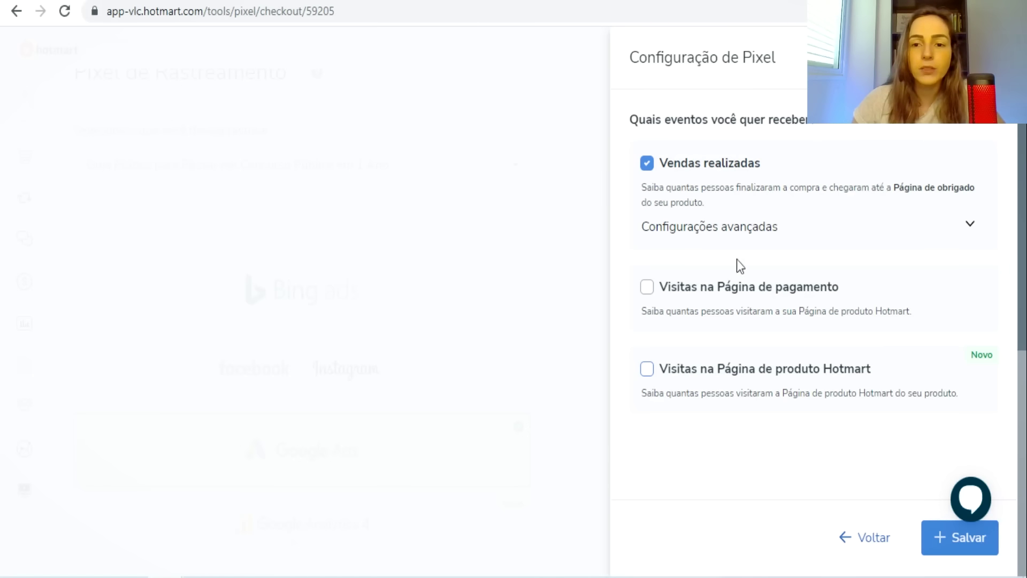
pyautogui.click(944, 550)
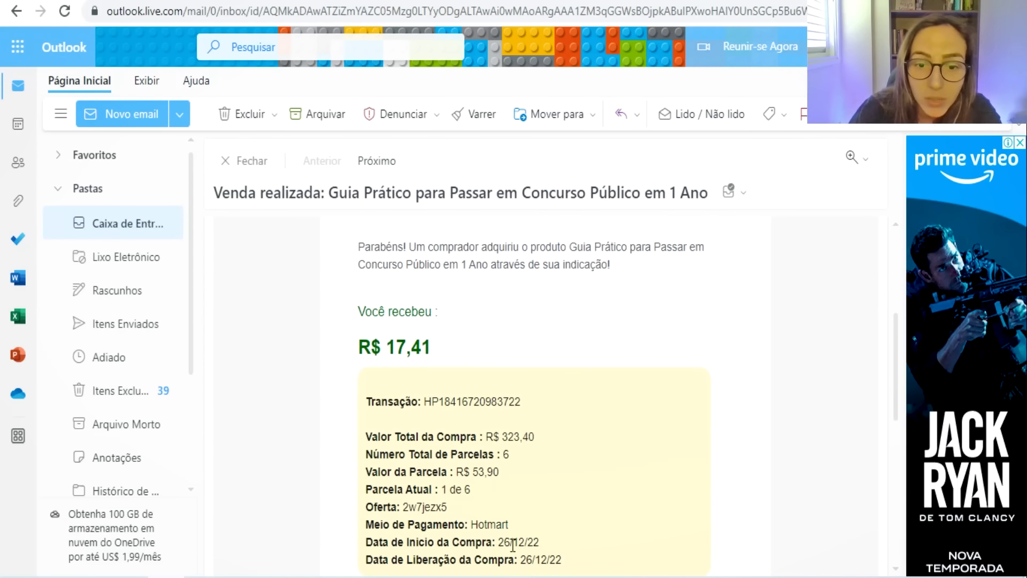
# Review the purchase date, commission received, total purchase value and current instalment in the Outlook sale notification
pyautogui.moveTo(503, 544); pyautogui.dragTo(553, 544)
pyautogui.click(606, 501)
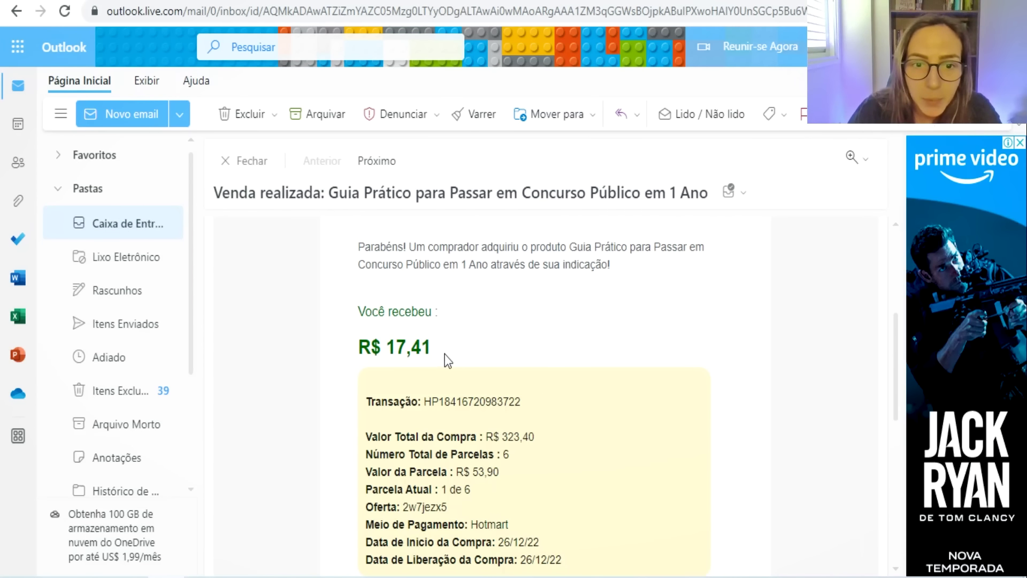
pyautogui.moveTo(445, 354); pyautogui.dragTo(339, 353)
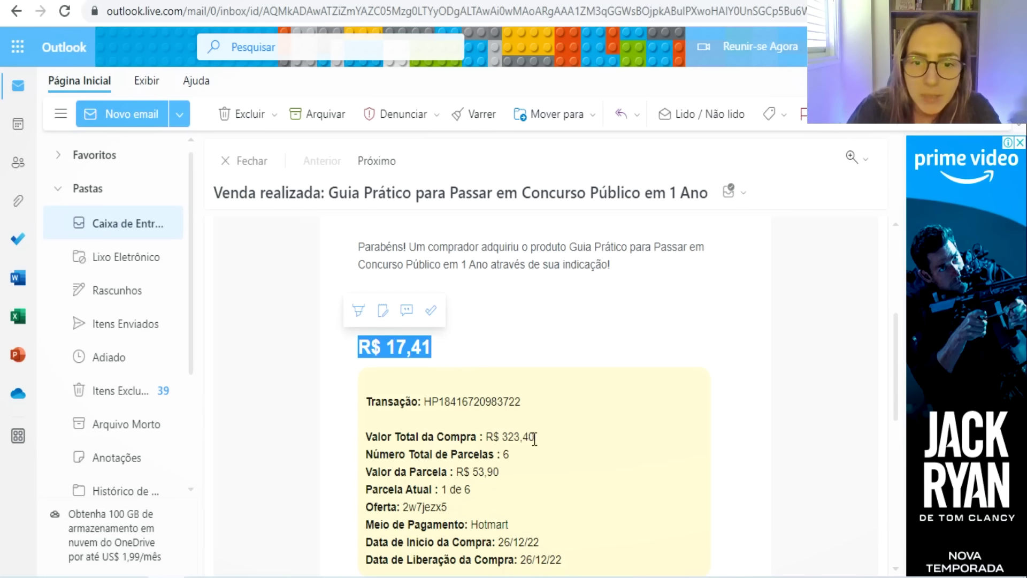
pyautogui.moveTo(535, 436); pyautogui.dragTo(484, 437)
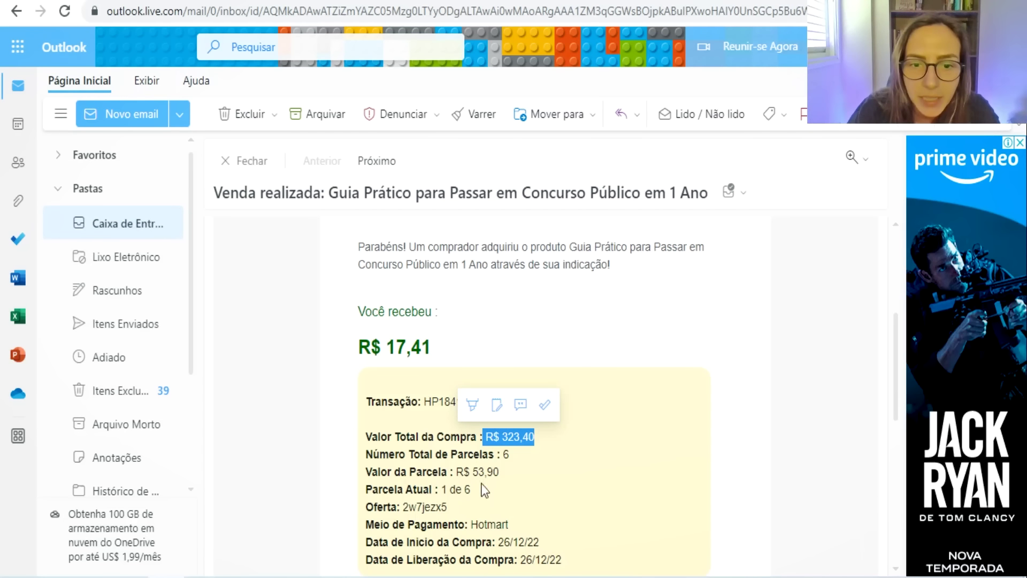
pyautogui.moveTo(470, 490); pyautogui.dragTo(366, 491)
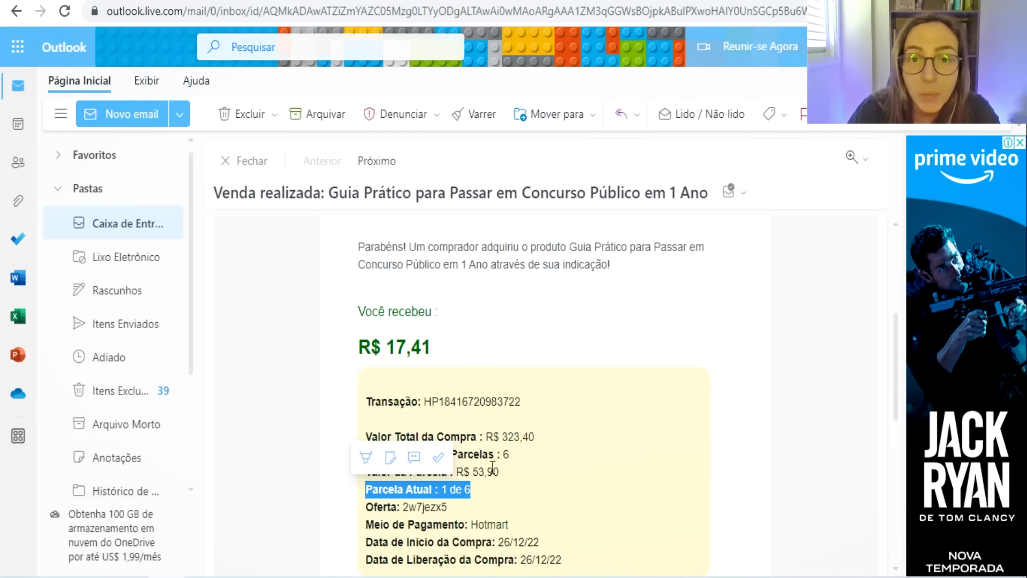
# Switch to the Hotmart sales page and check the commission of the listed transaction
pyautogui.hotkey('ctrl', 'Tab')
pyautogui.moveTo(701, 491)
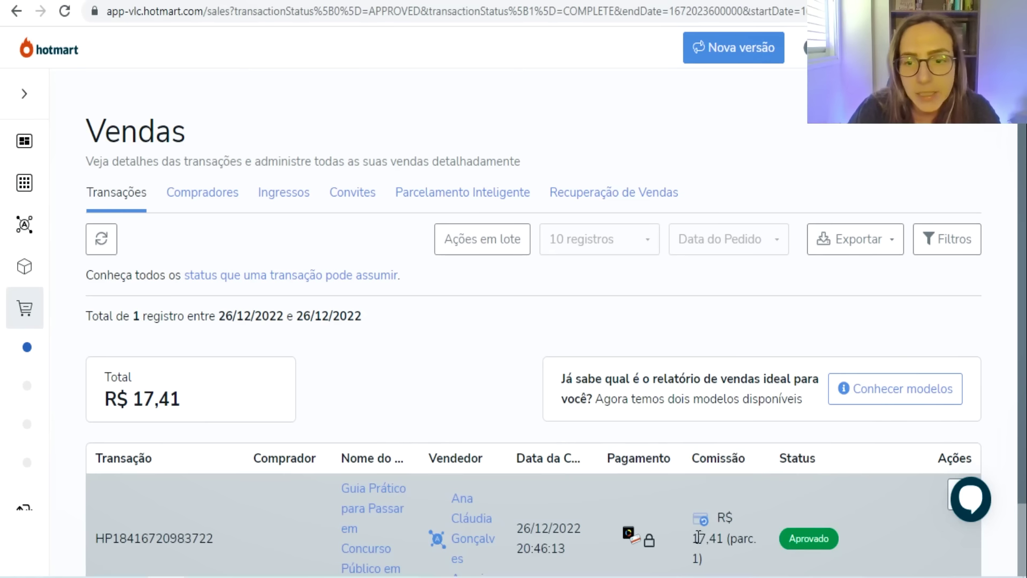
pyautogui.moveTo(696, 537); pyautogui.dragTo(730, 540)
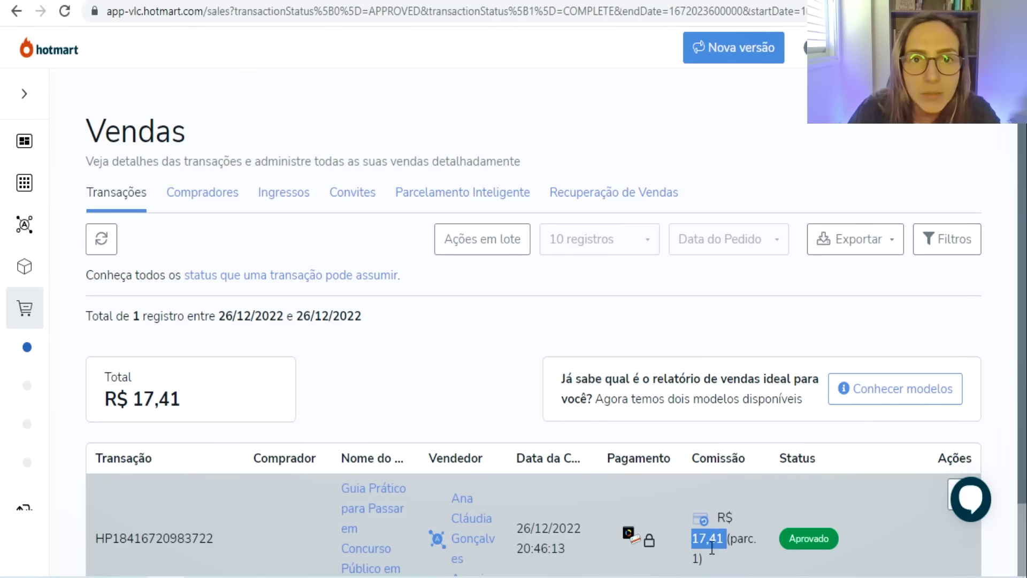
# Switch to the Google Ads campaigns table and check the campaign's cost and conversion value
pyautogui.hotkey('ctrl', 'Tab')
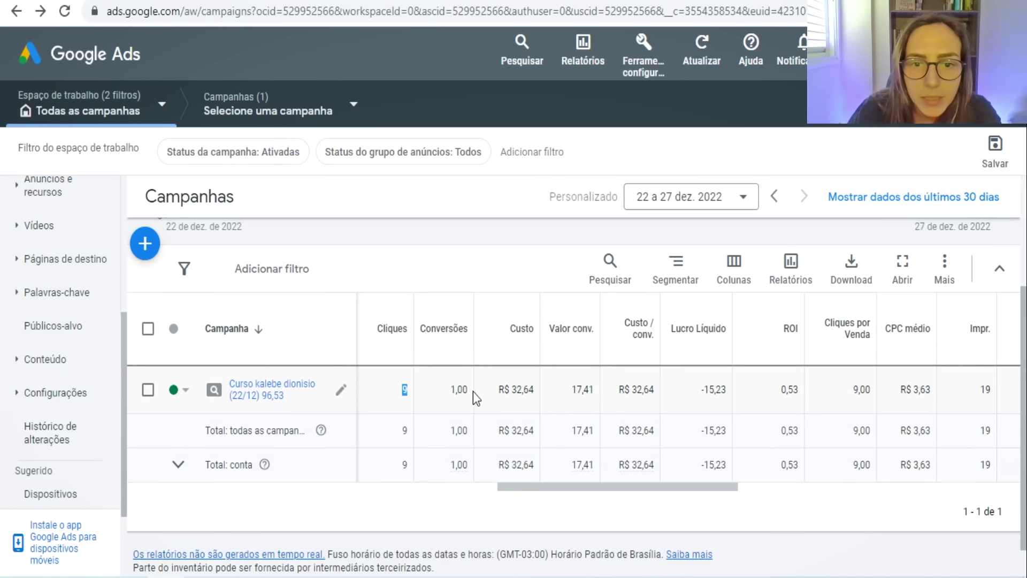
pyautogui.moveTo(511, 392); pyautogui.dragTo(537, 398)
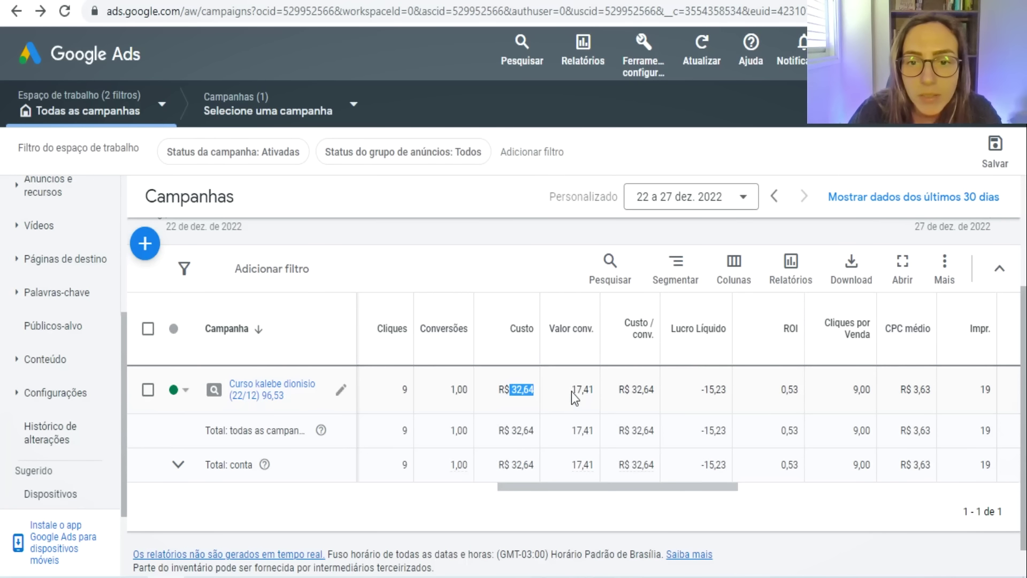
pyautogui.moveTo(573, 397); pyautogui.dragTo(587, 392)
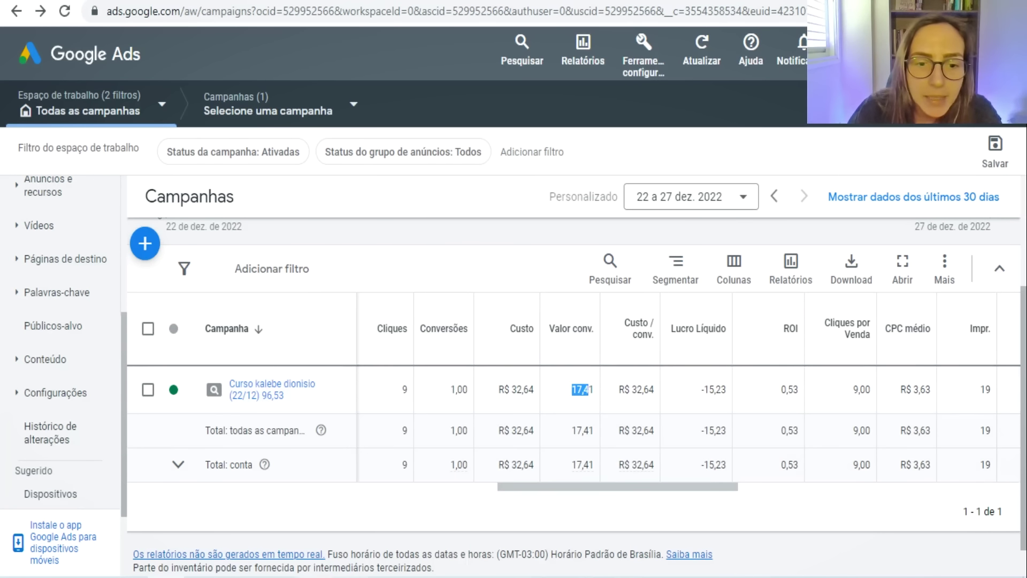